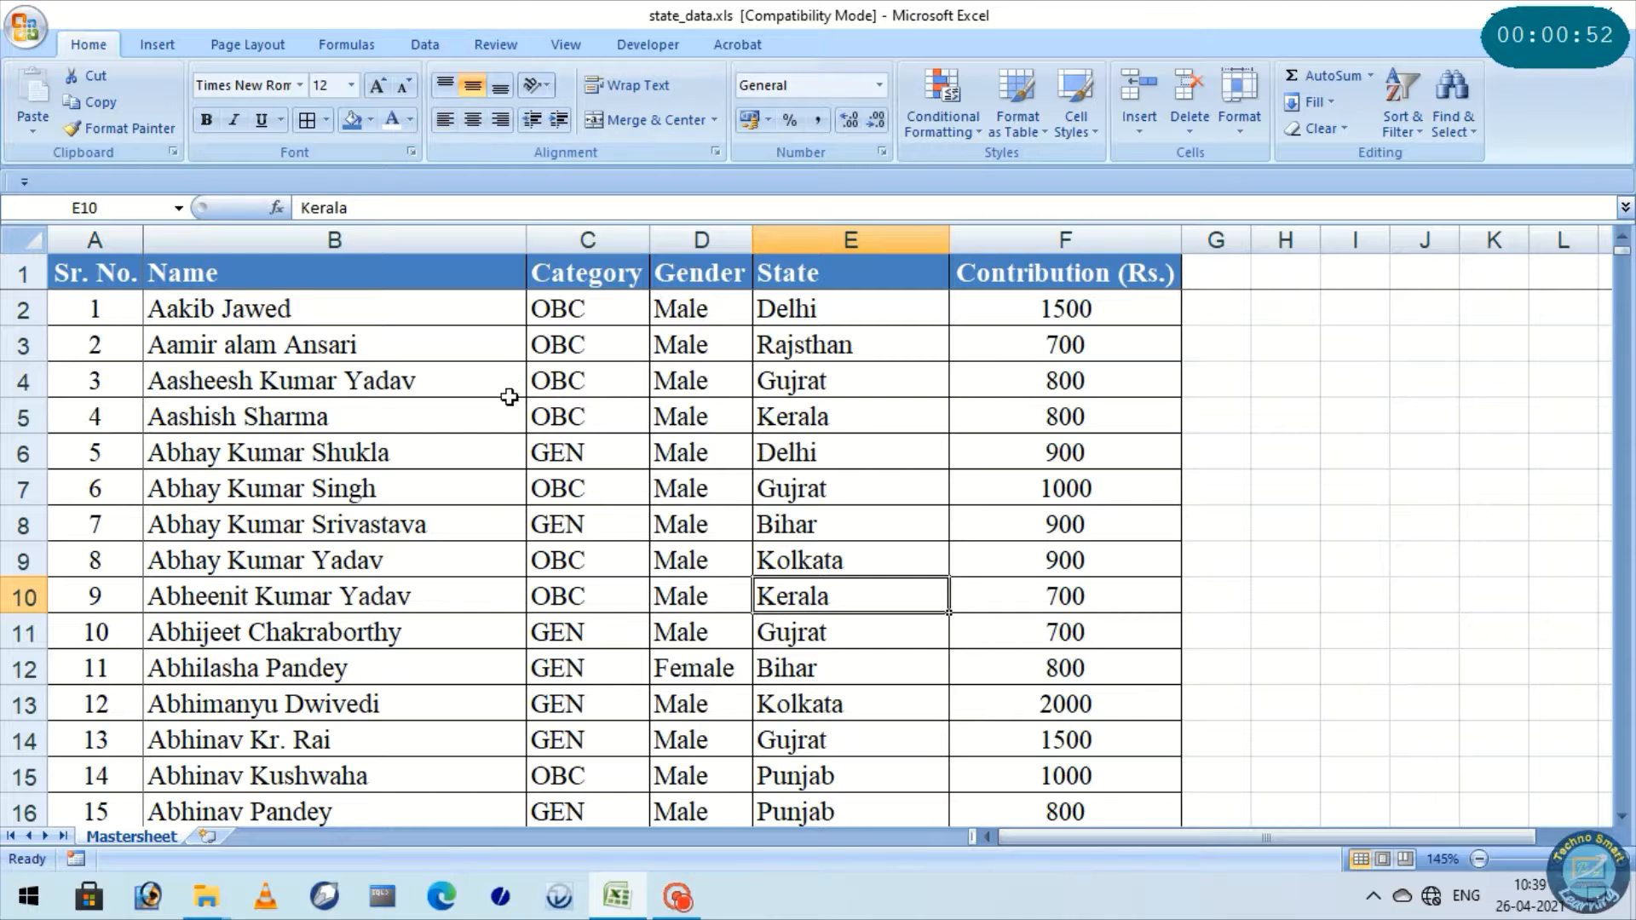
Examine the Mastersheet's columns from Sr. No. to Contribution (Rs.) and its records down to the last row
scroll(503, 401, "down", 4)
scroll(468, 467, "up", 1)
scroll(460, 485, "up", 4)
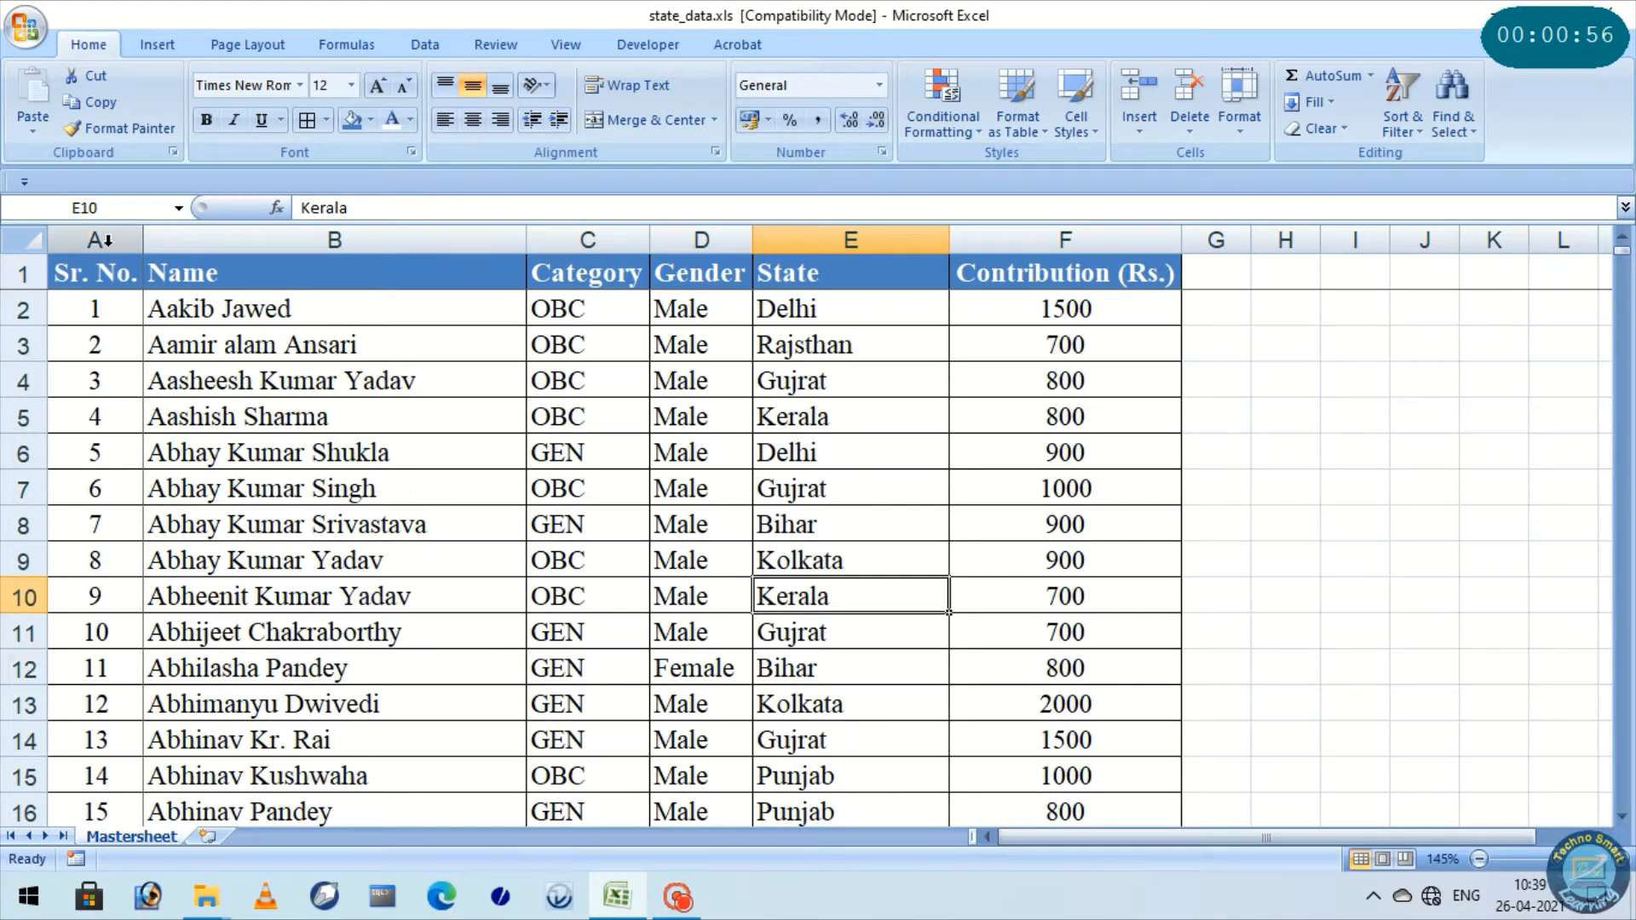
left_click_drag(102, 239, 328, 240)
left_click(331, 240)
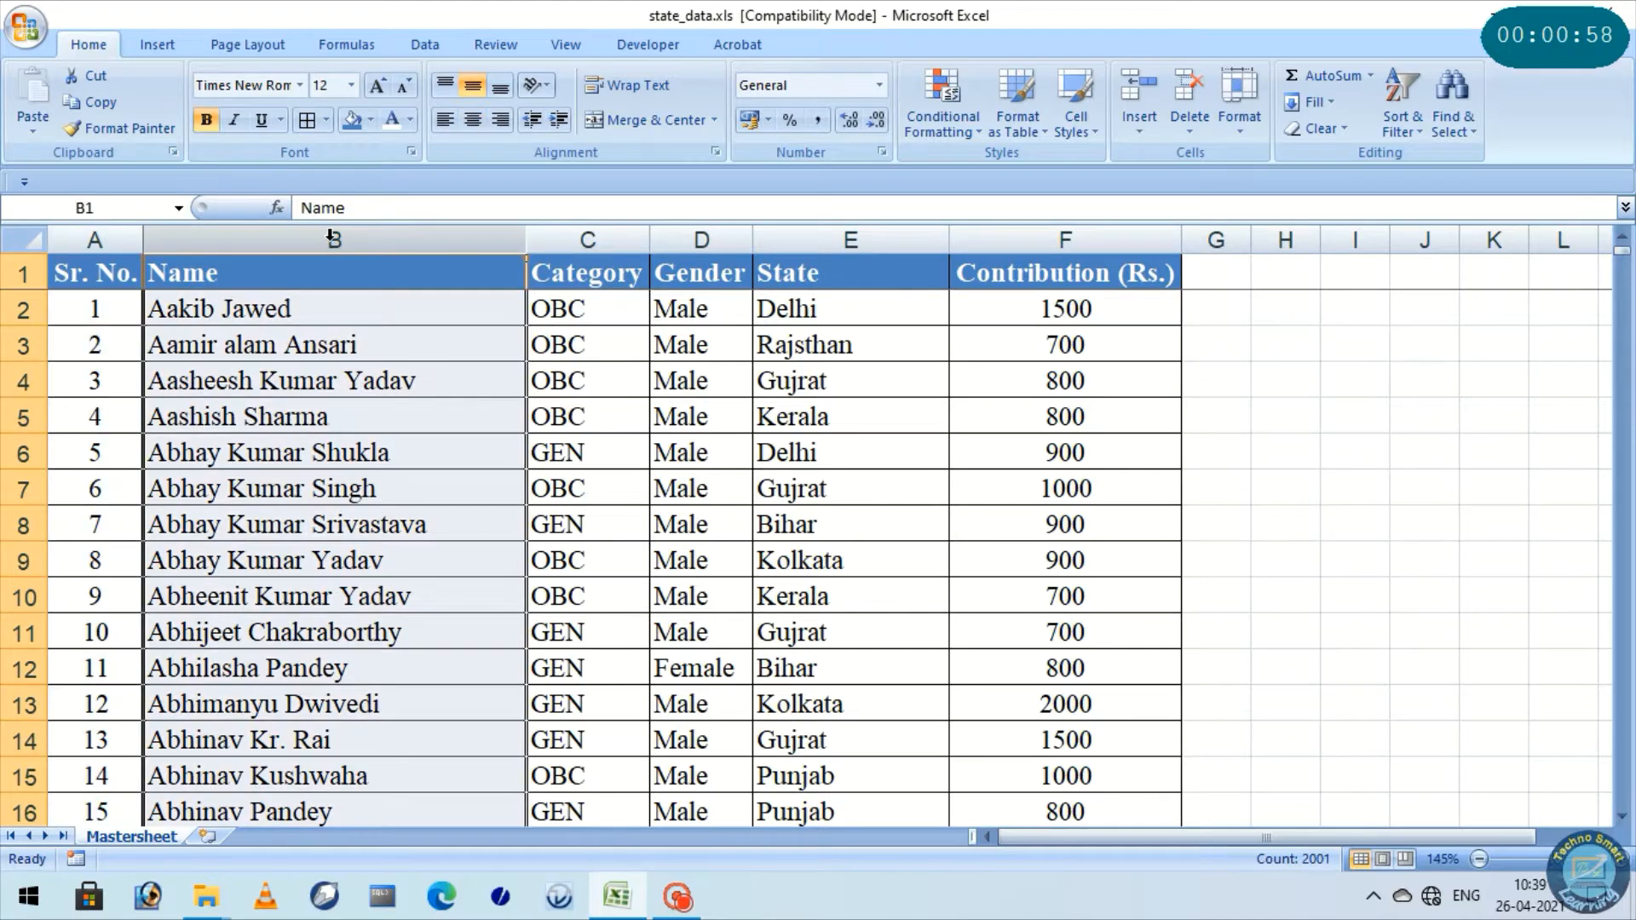
left_click(577, 241)
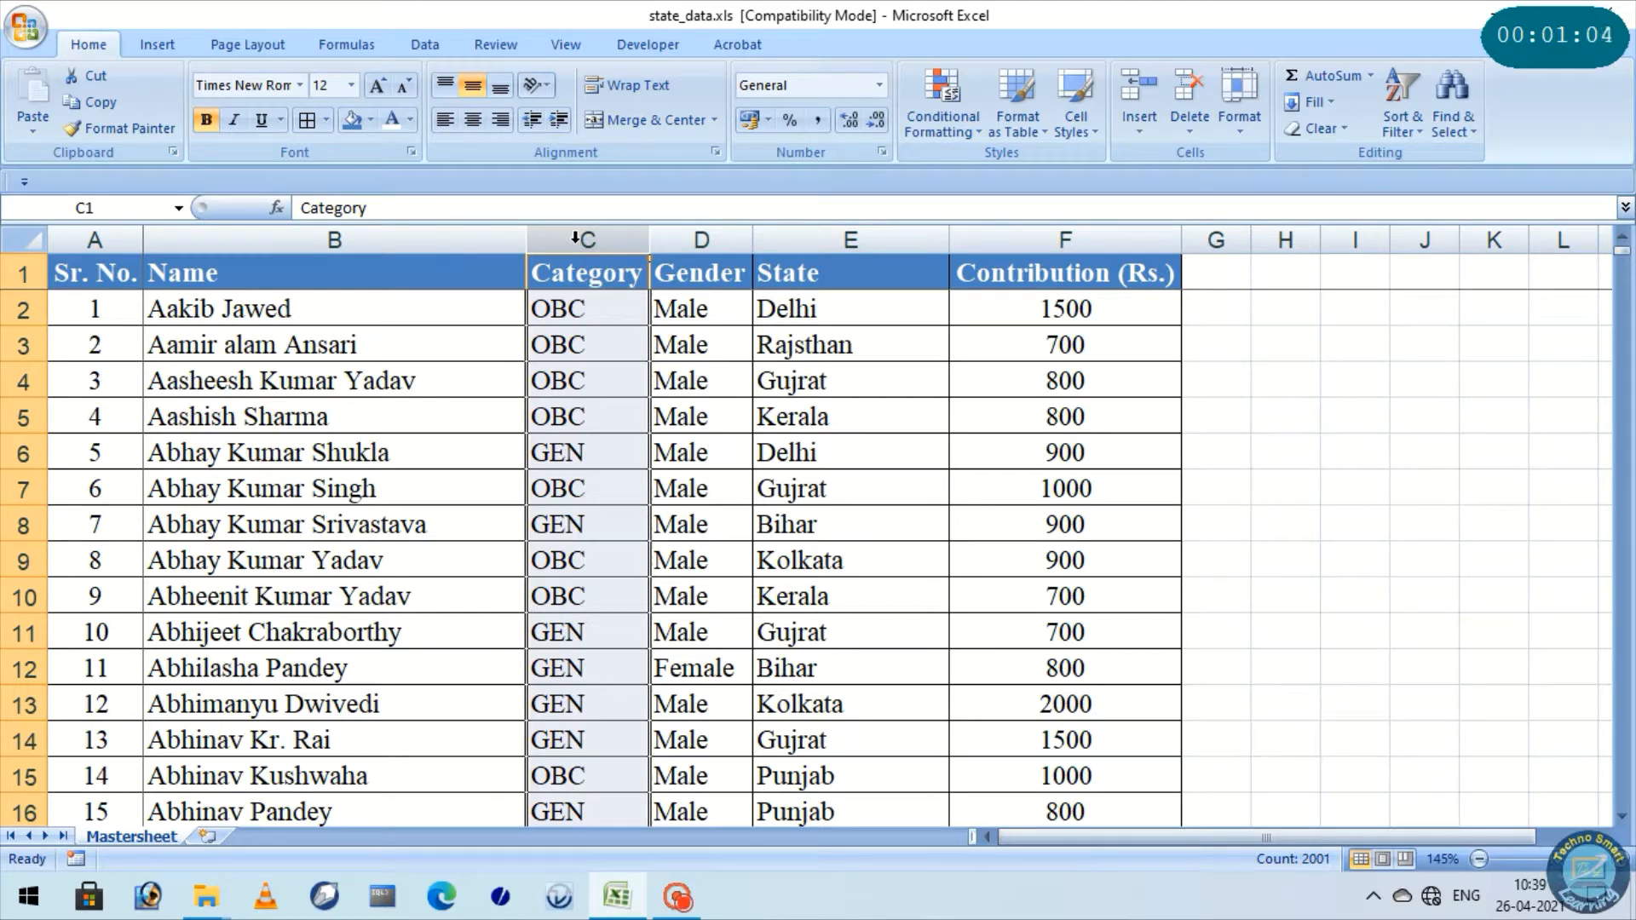
left_click(694, 239)
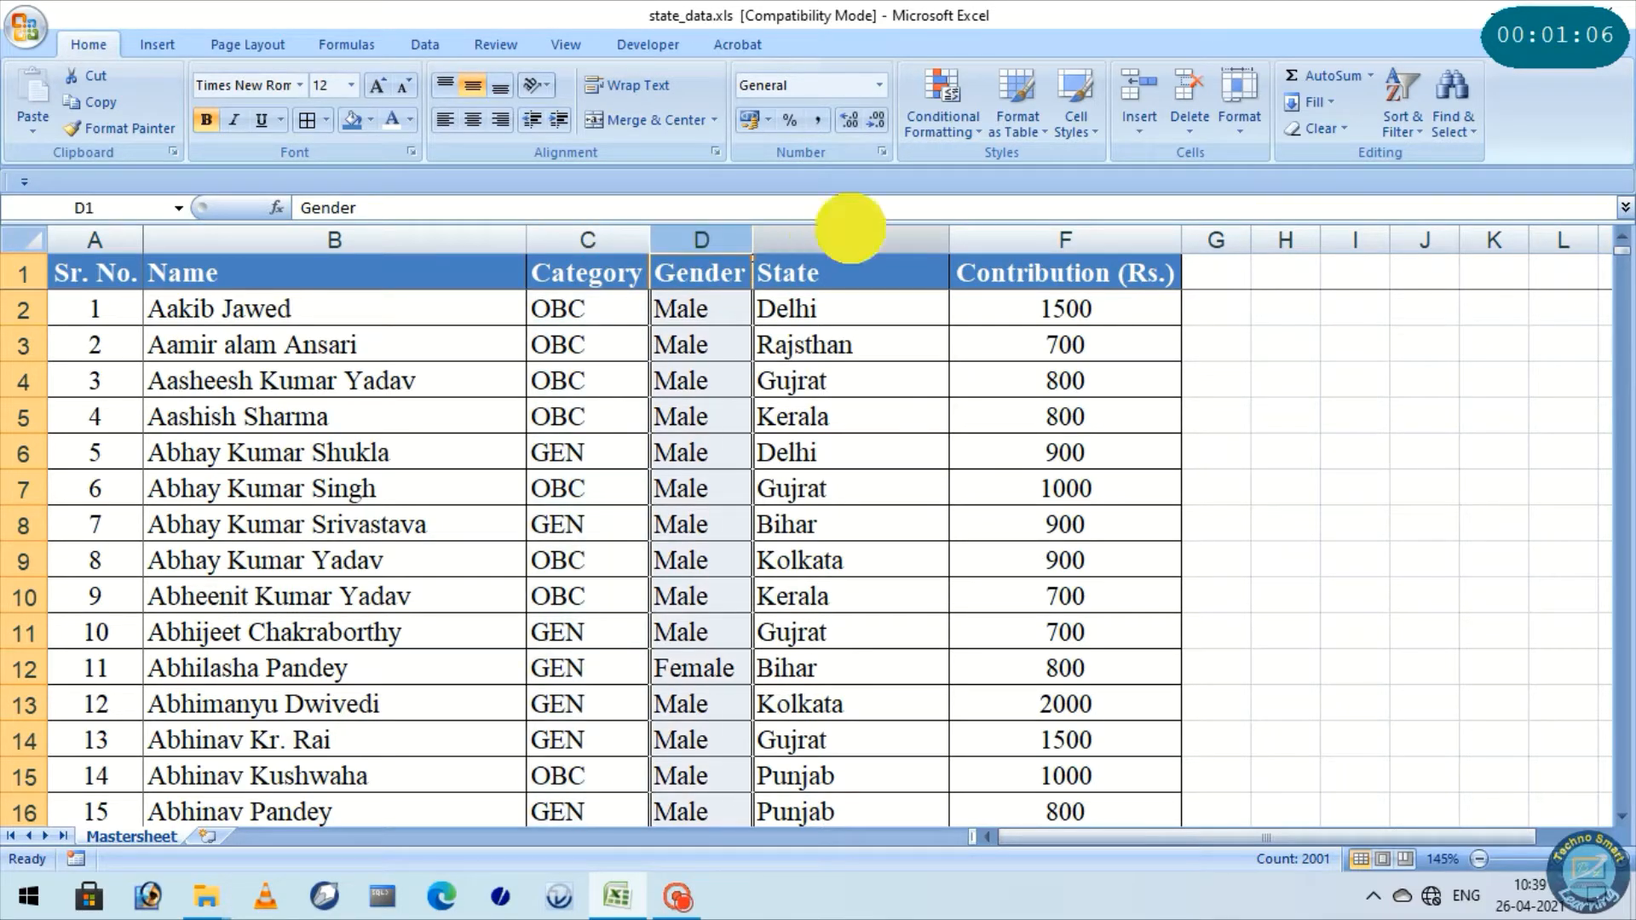
left_click(849, 238)
left_click(1047, 242)
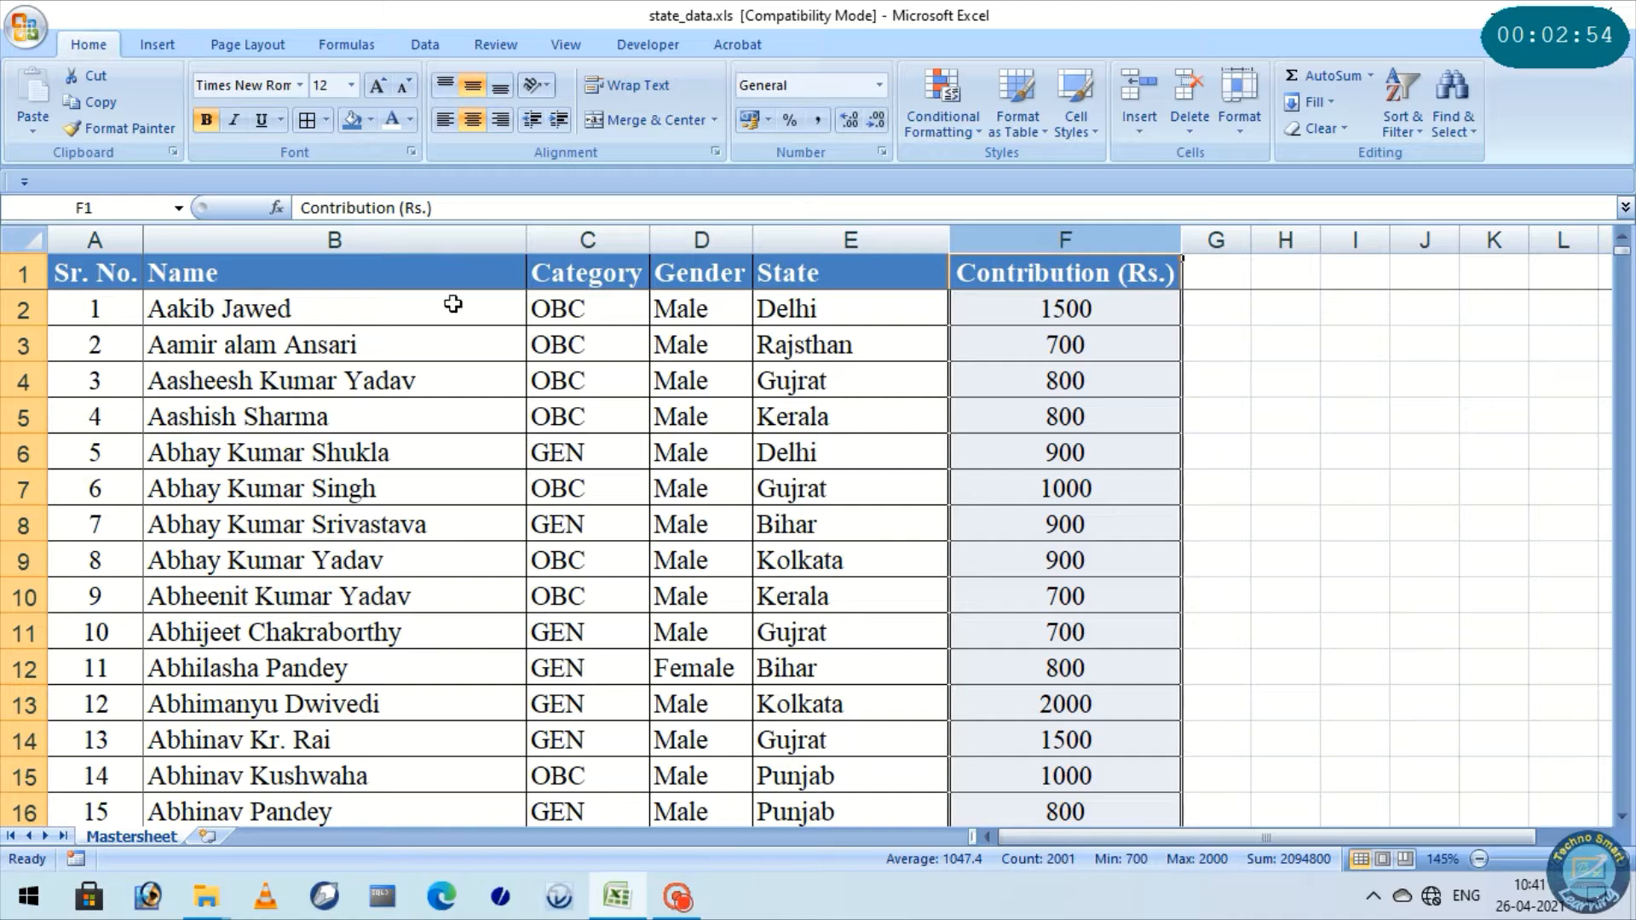
left_click(91, 273)
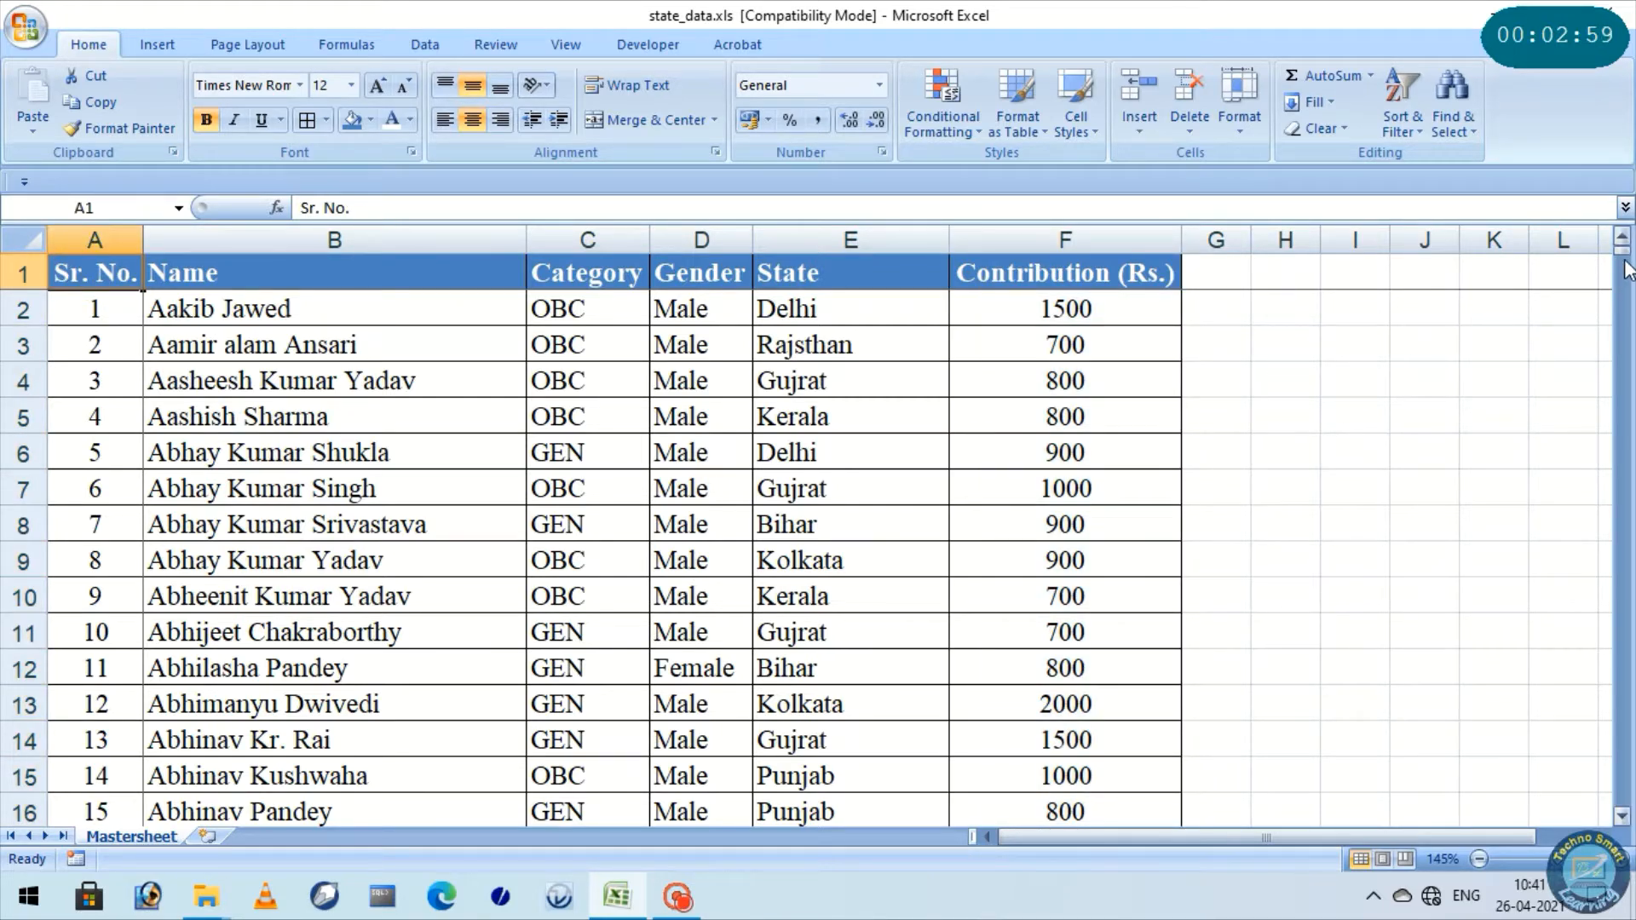
left_click_drag(1626, 255, 1623, 809)
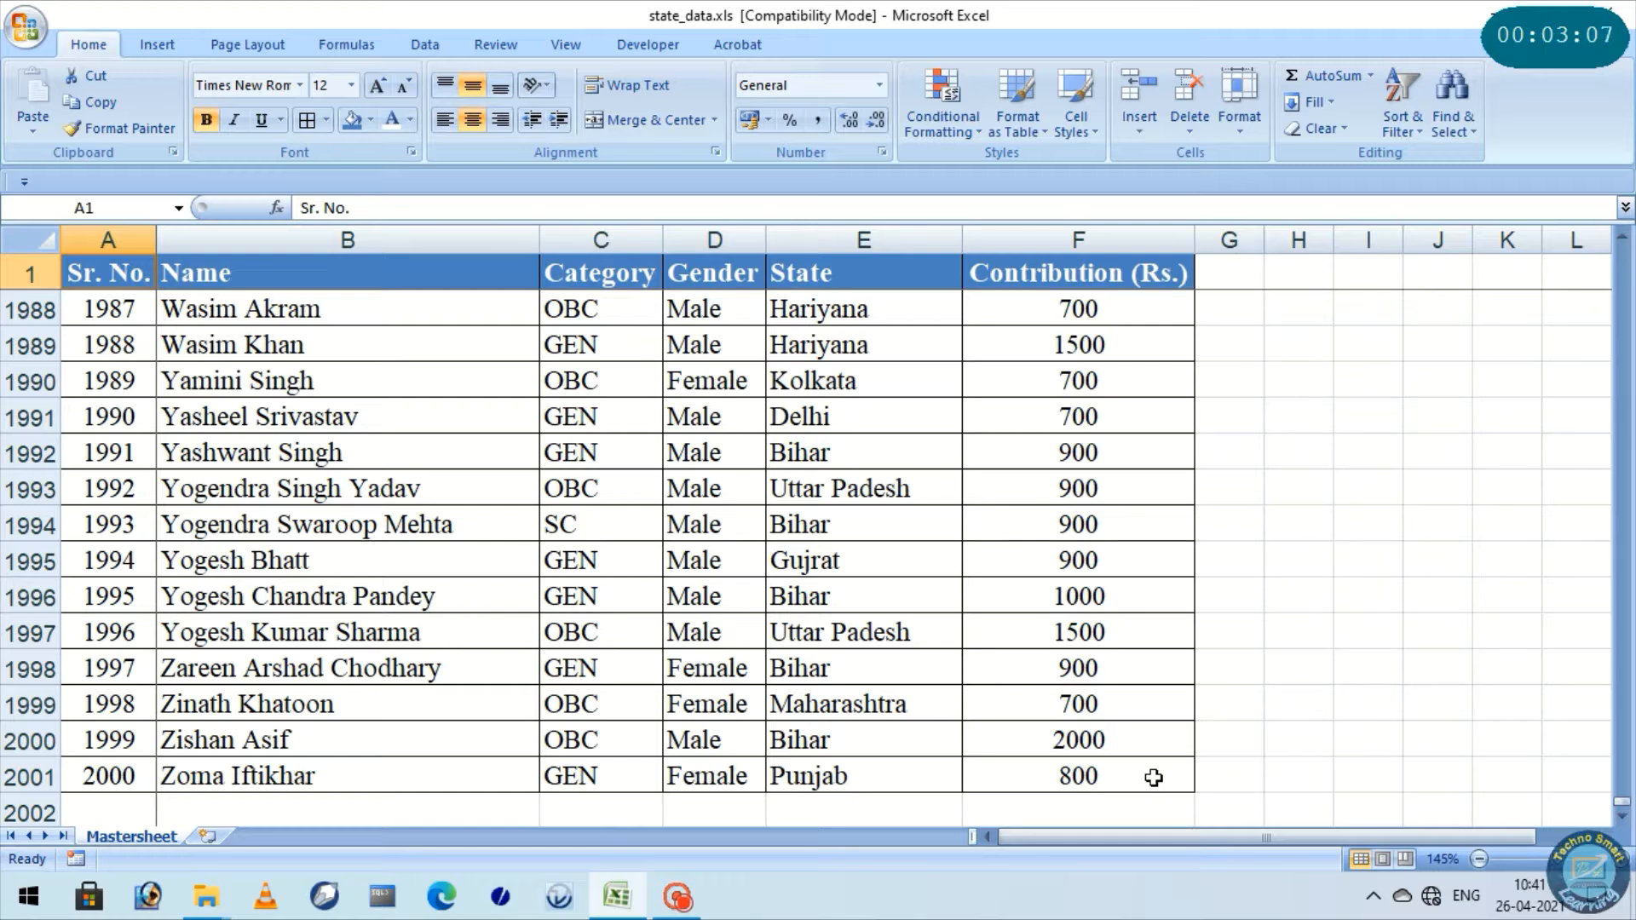
Create a PivotTable on a new worksheet from the whole Mastersheet data range, $A$1:$F$2001
key("ctrl+a")
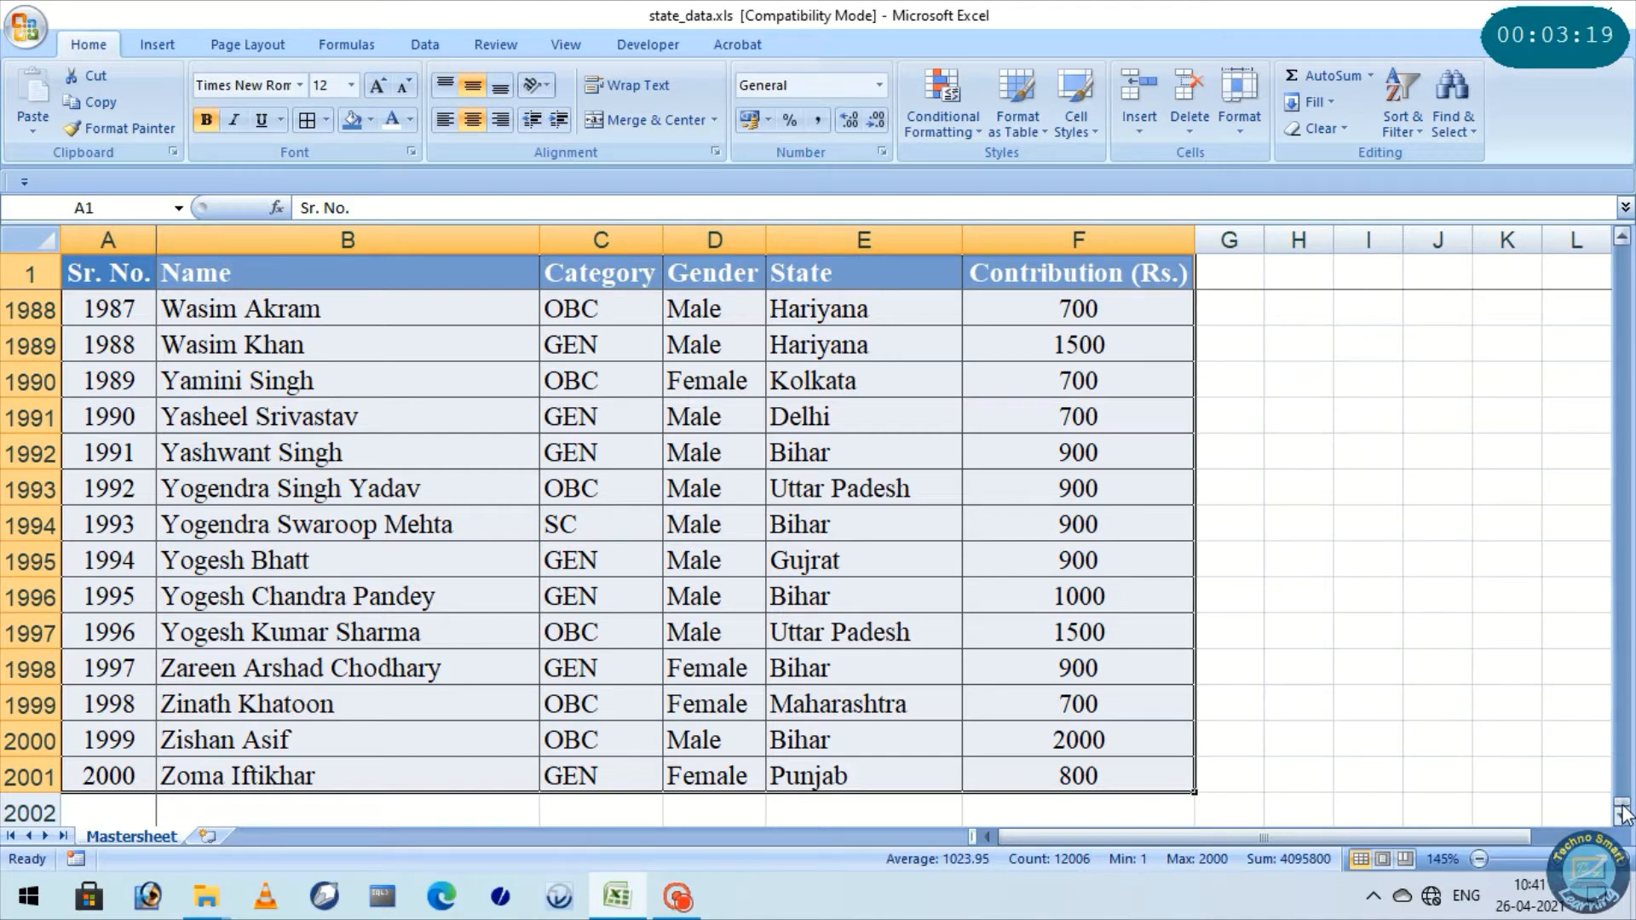
left_click_drag(1623, 813, 1623, 243)
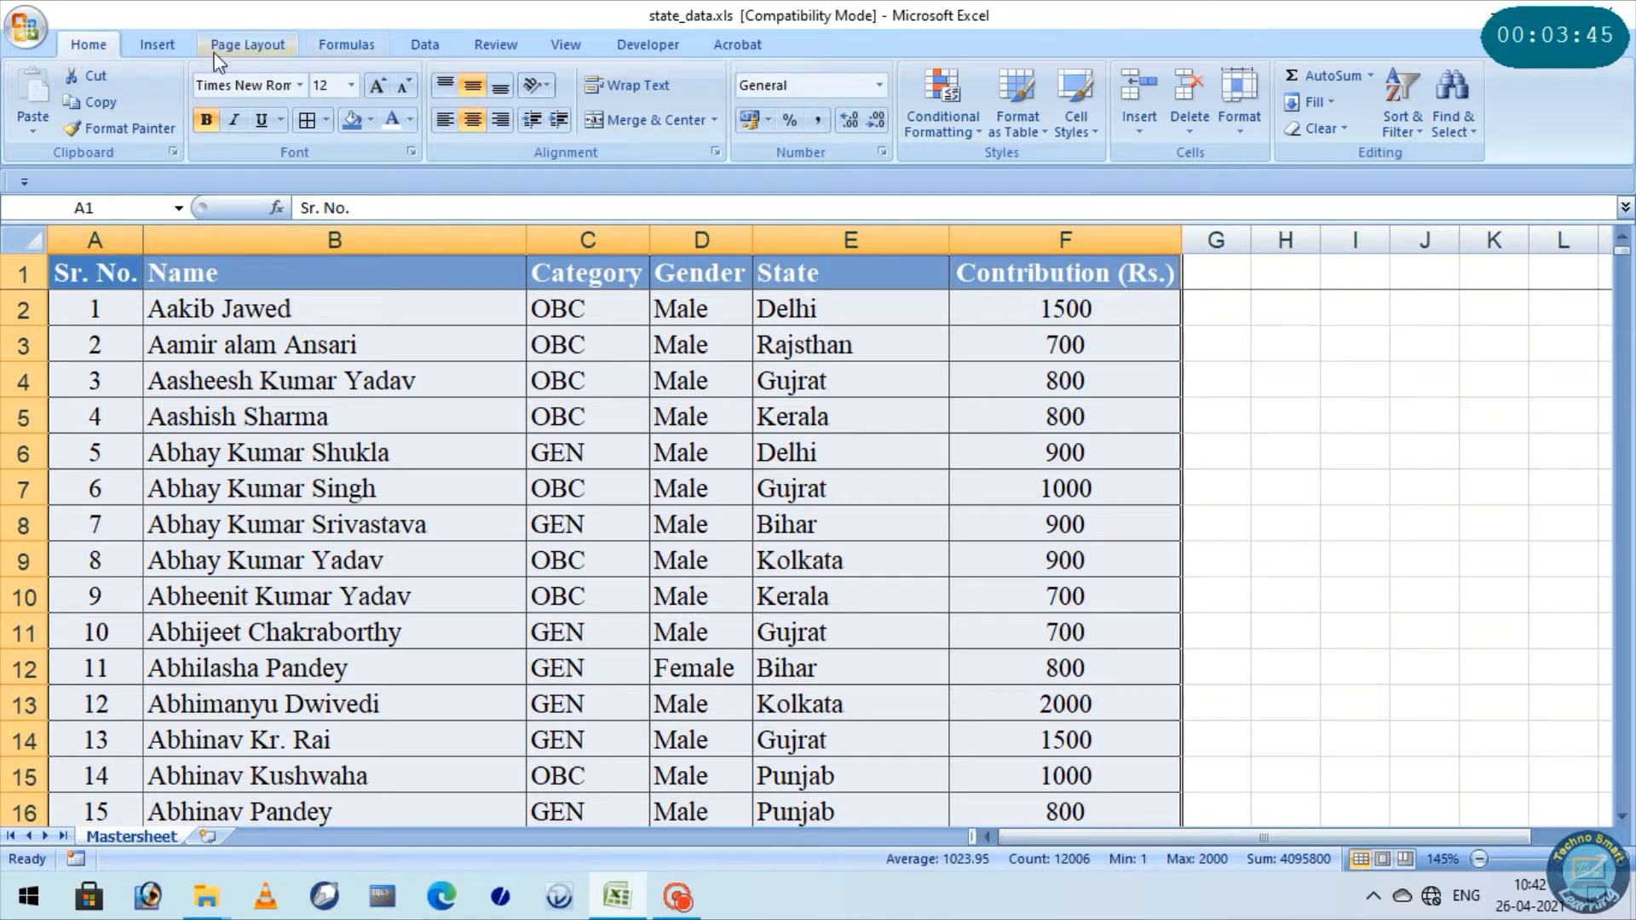
left_click(158, 44)
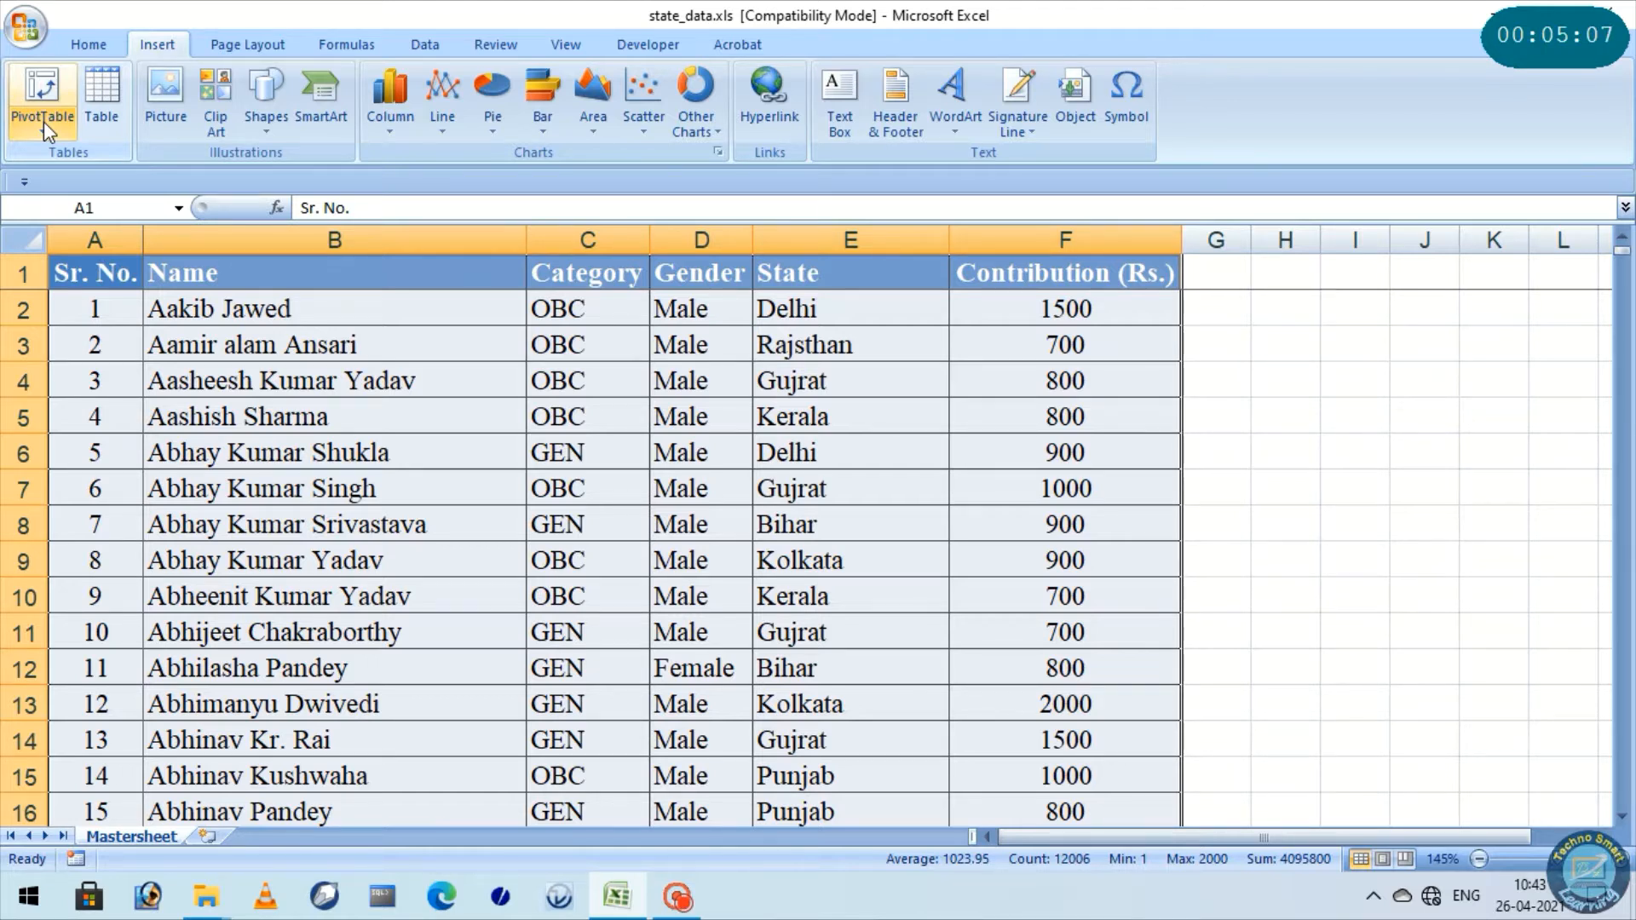
left_click(43, 121)
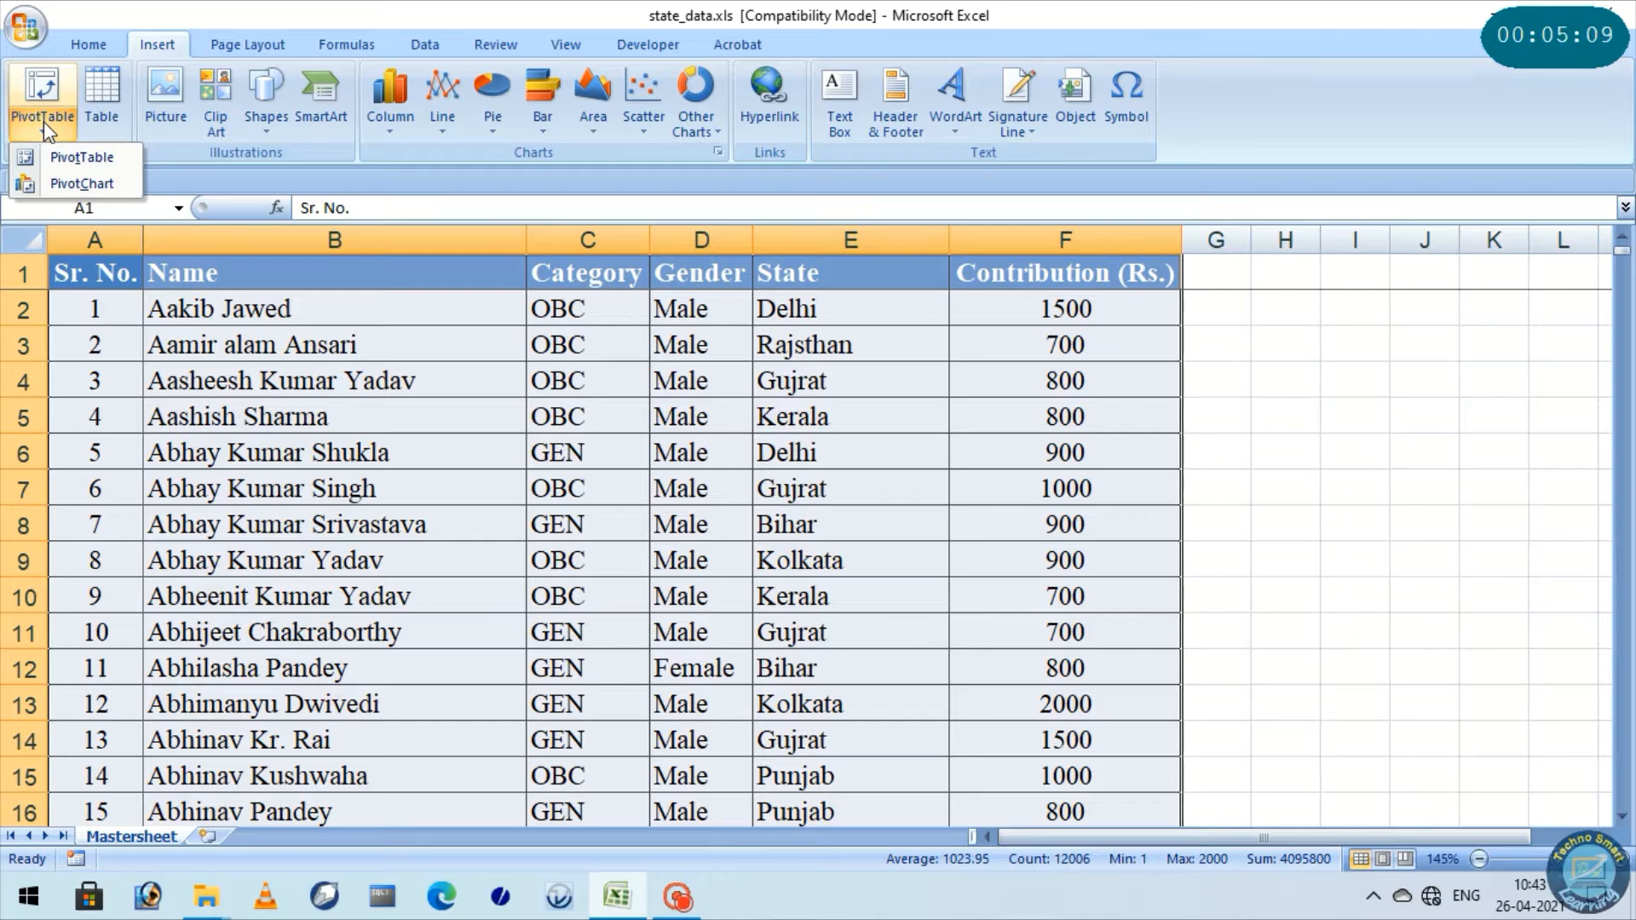
left_click(75, 162)
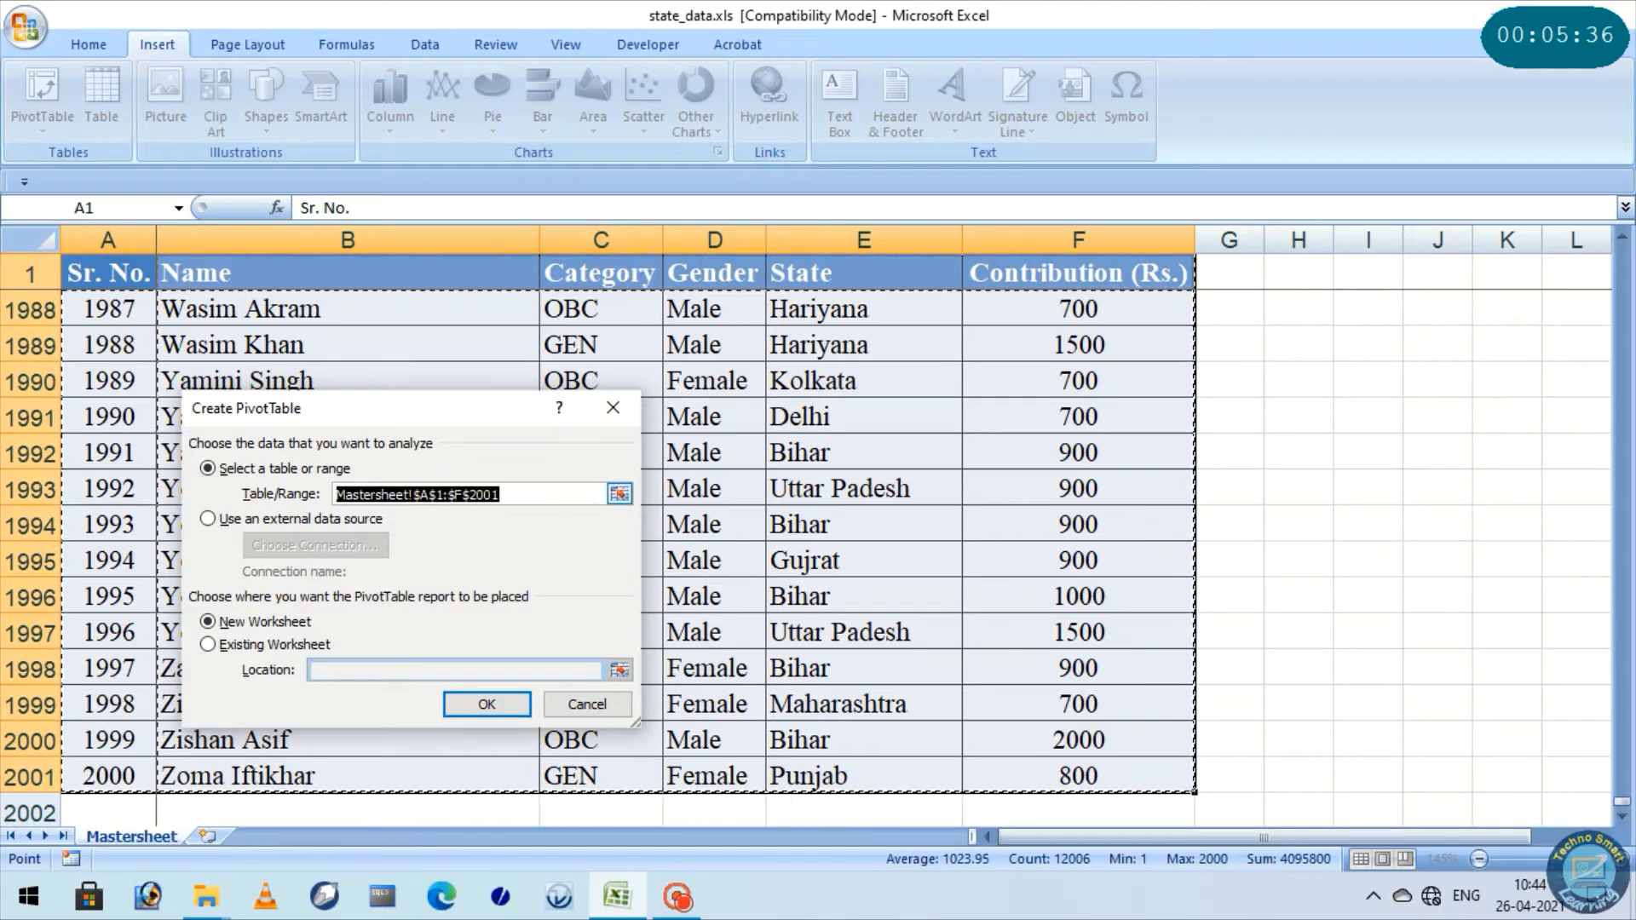
left_click_drag(589, 491, 306, 489)
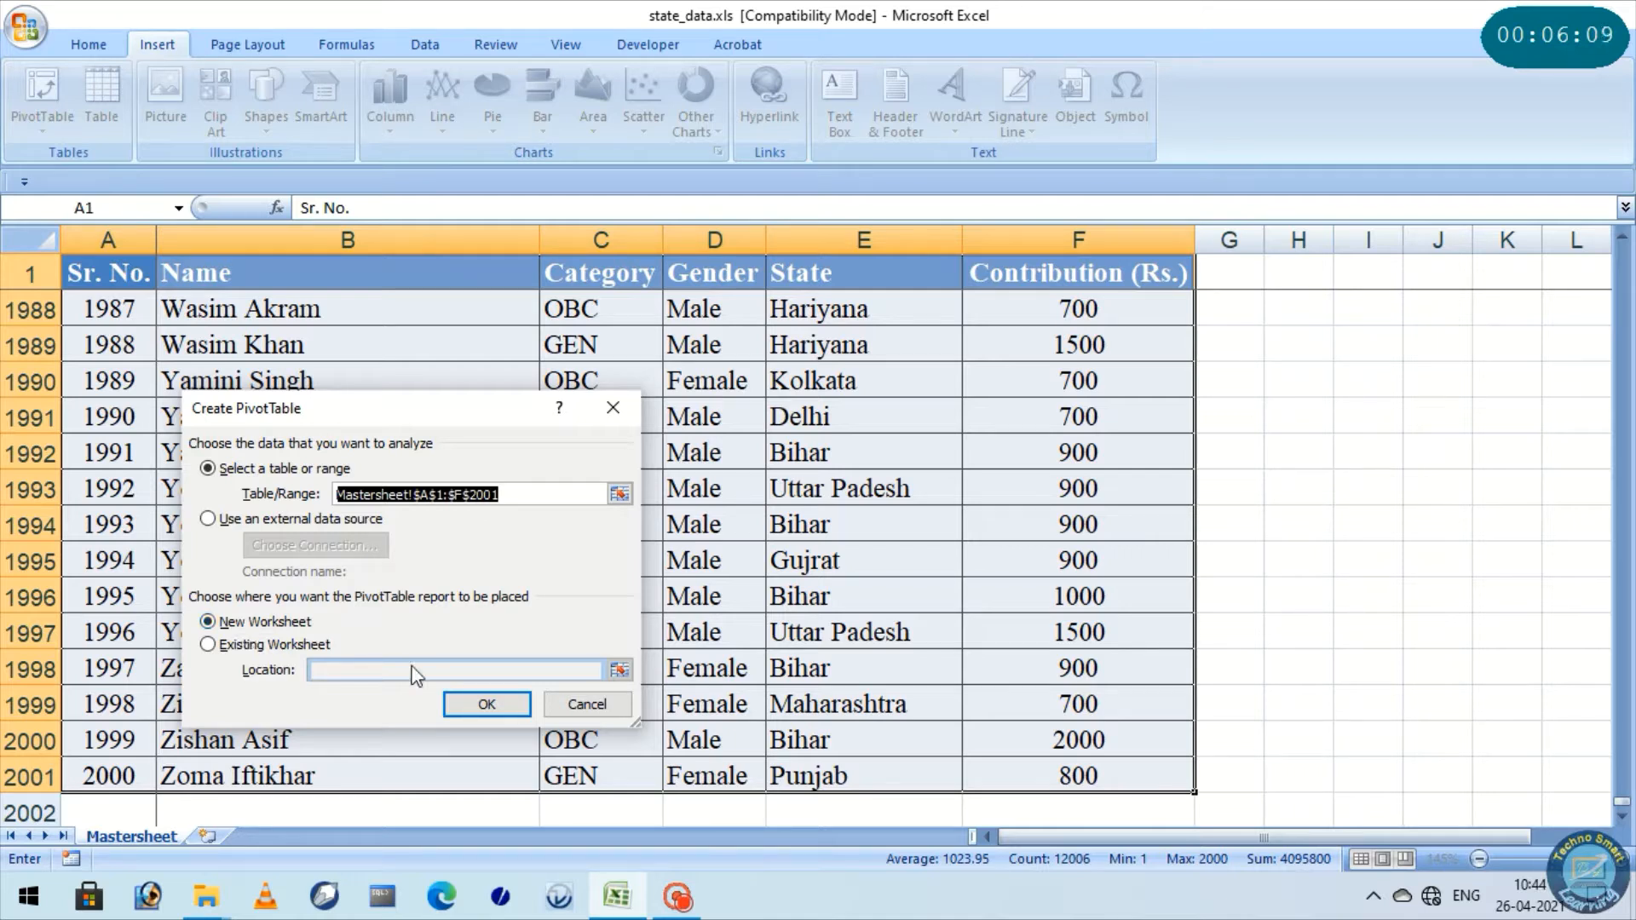
left_click(484, 707)
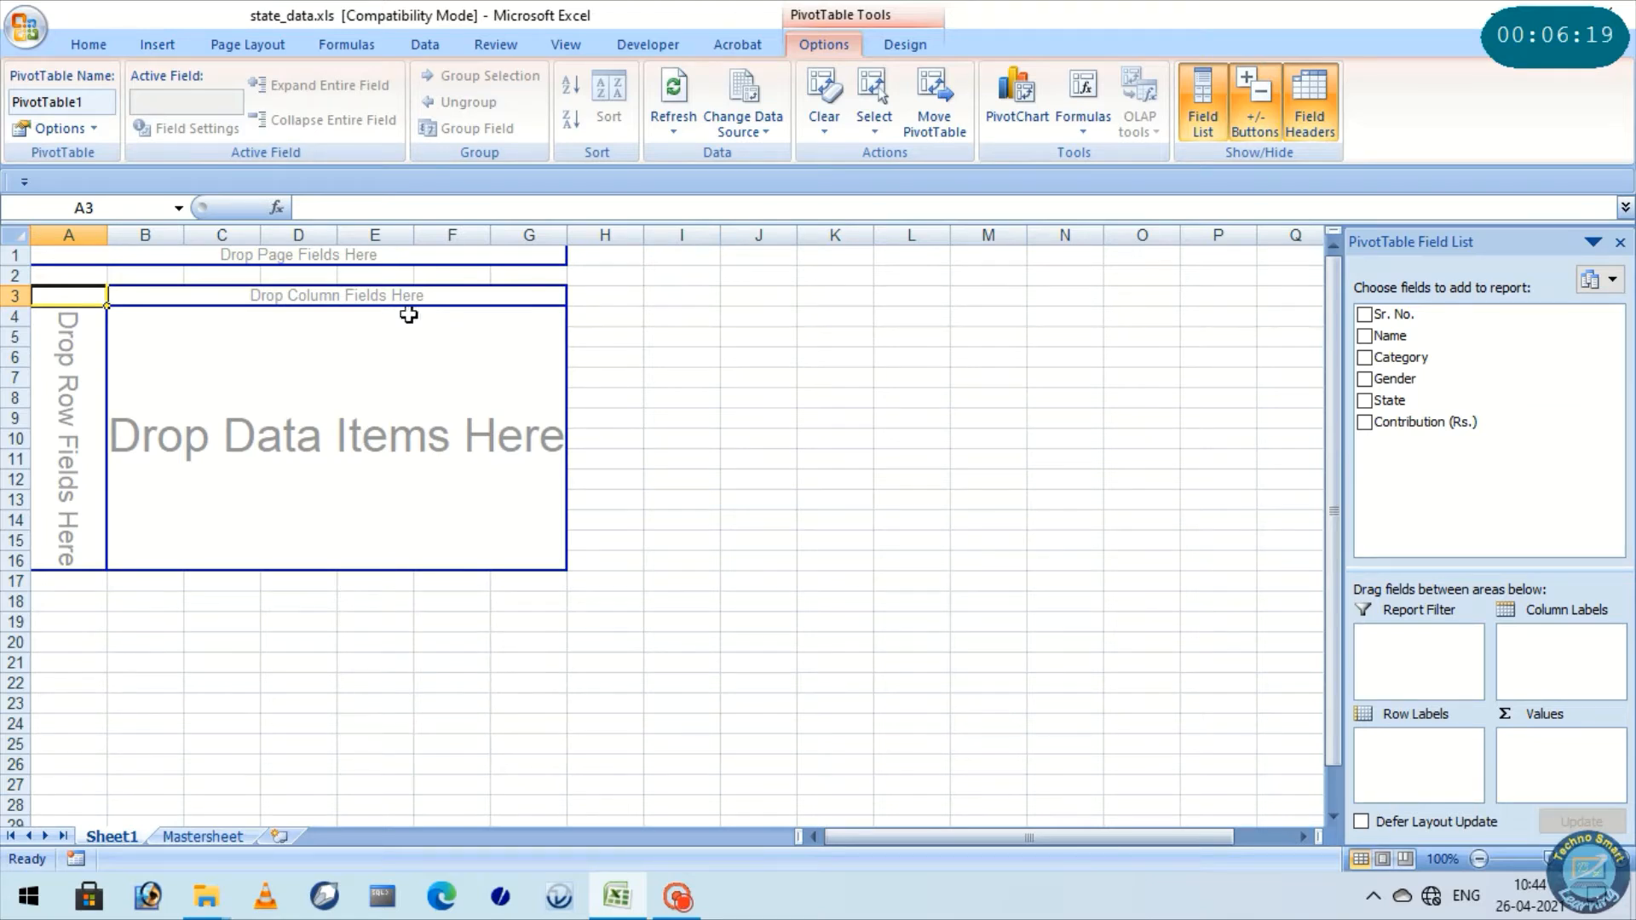
Examine the empty PivotTable layout and its field list against the source data in Mastersheet
left_click(75, 295)
left_click_drag(75, 295, 563, 566)
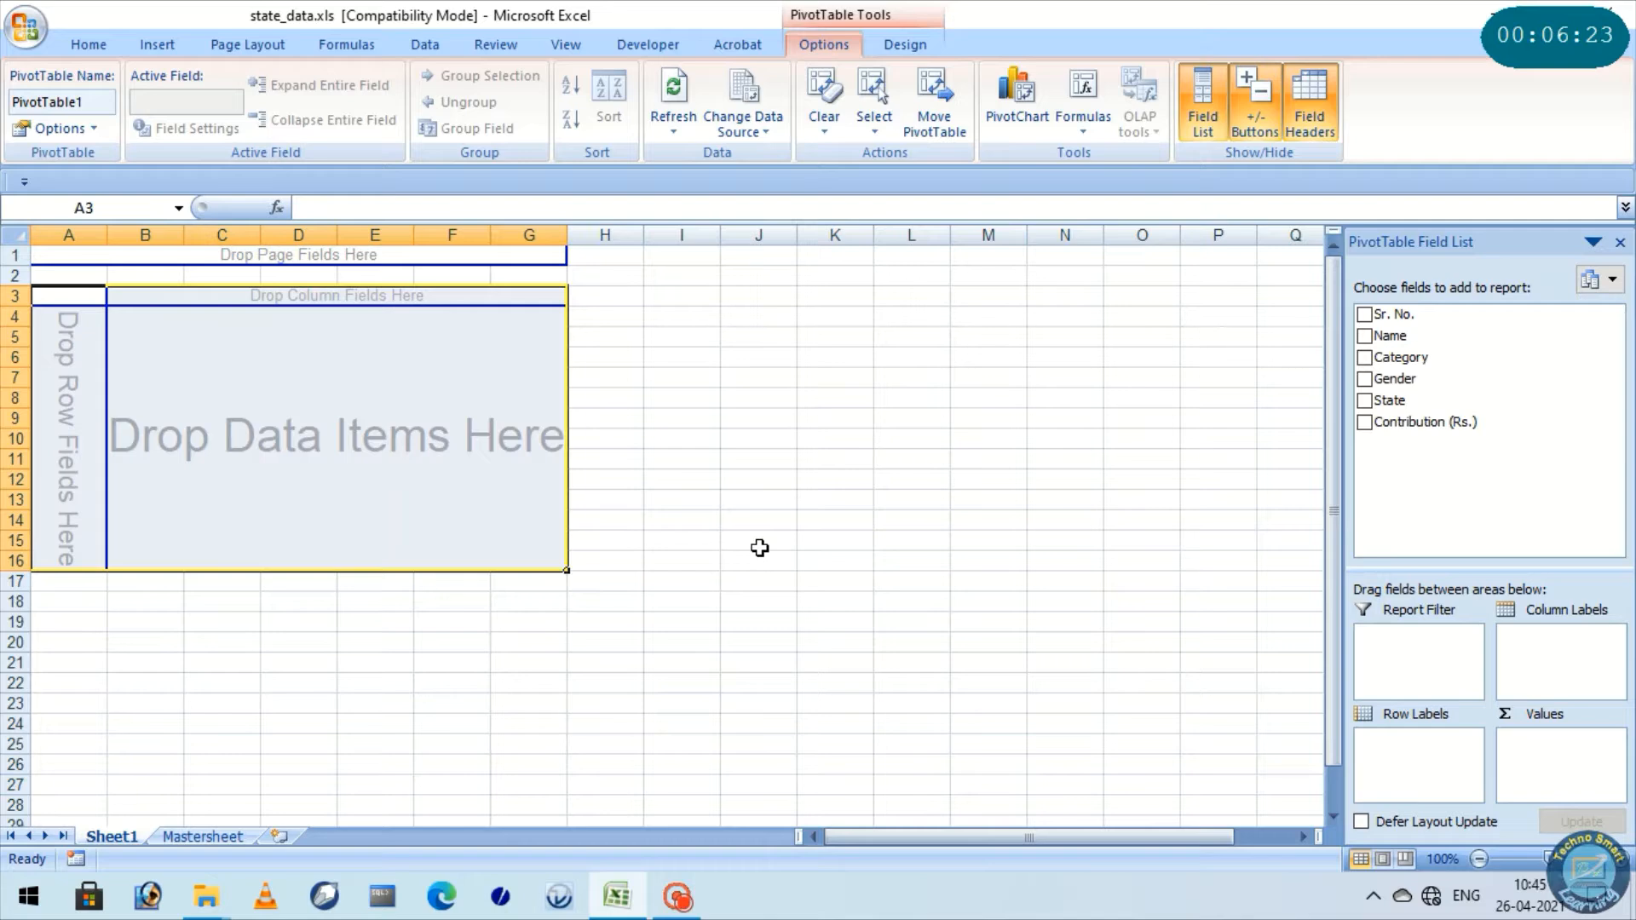
left_click(759, 548)
left_click(227, 396)
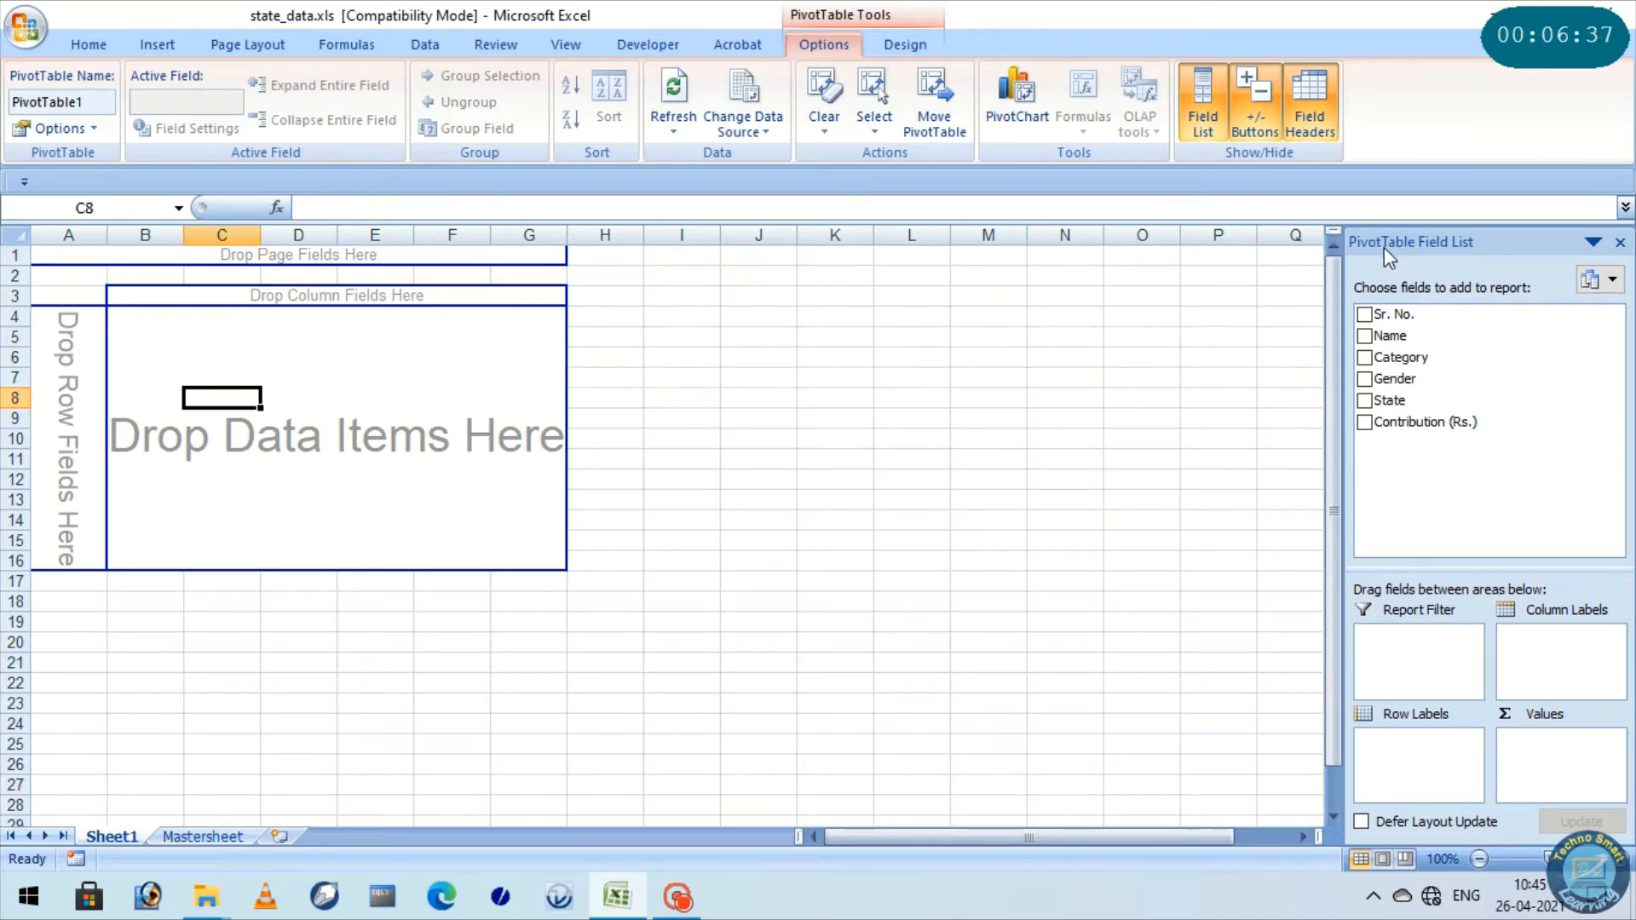
left_click(217, 837)
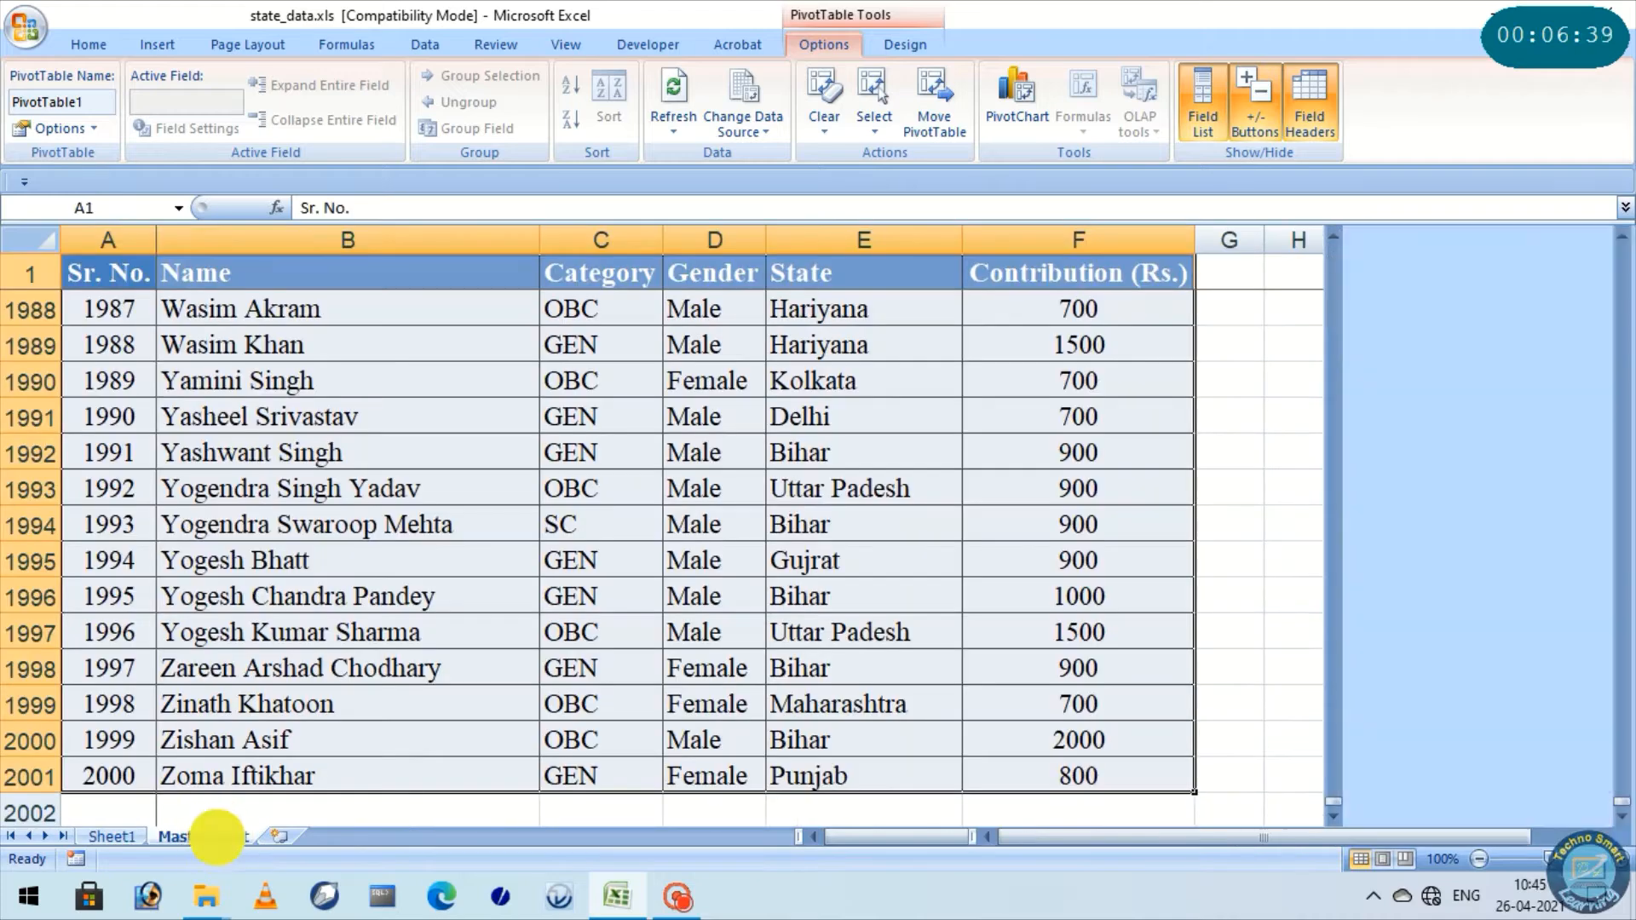
left_click(126, 840)
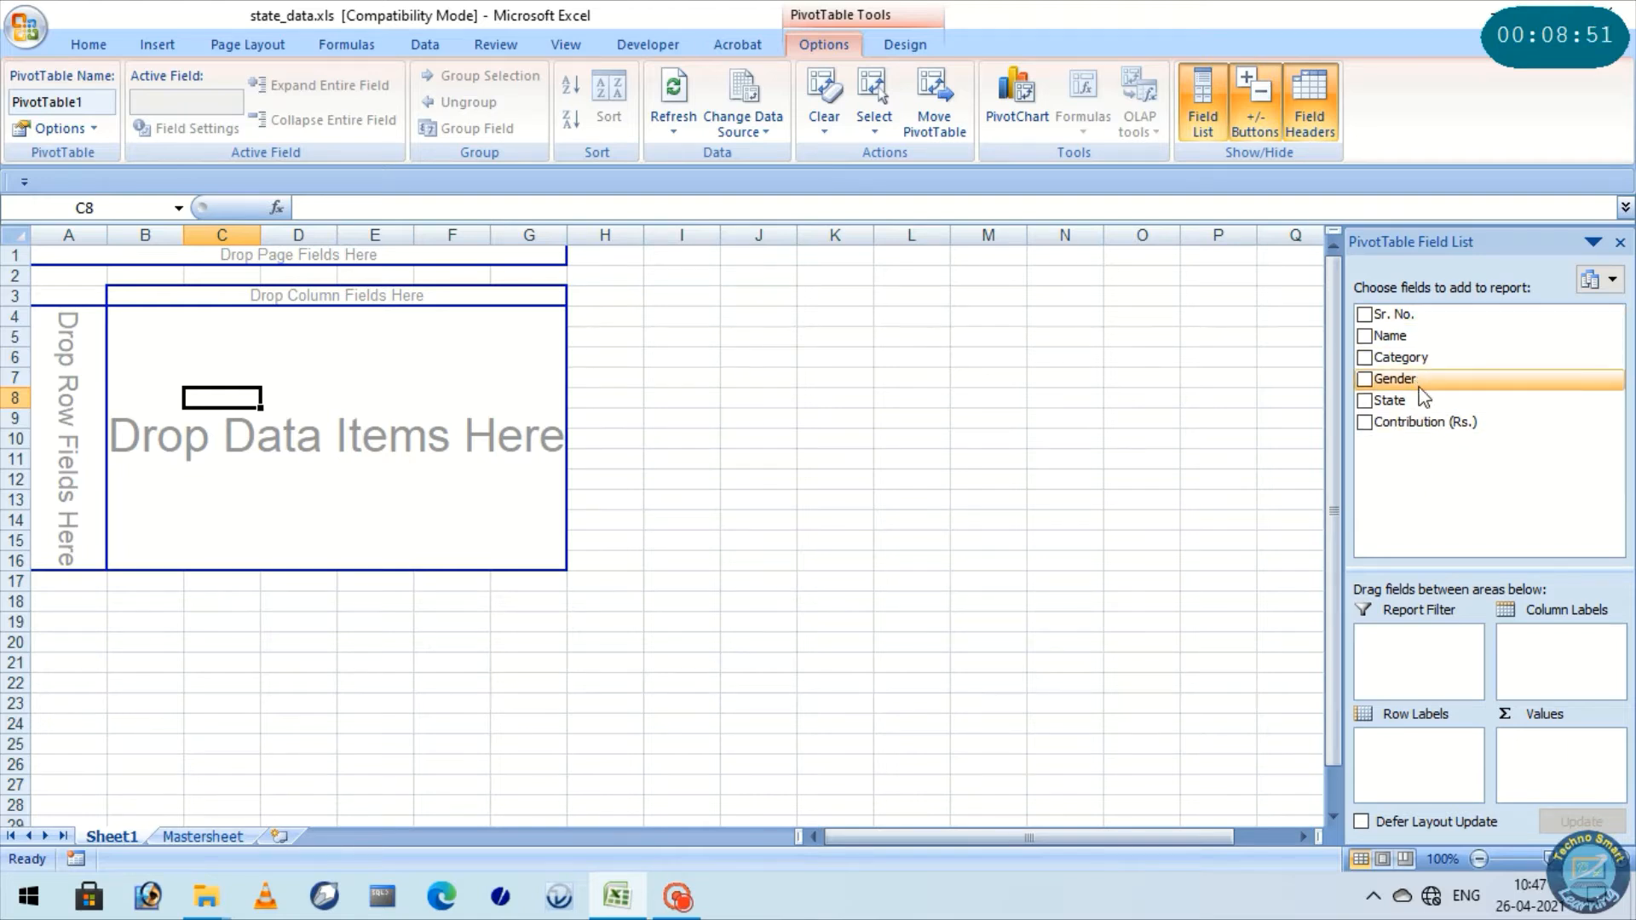
mouse_move(1410, 405)
left_mouse_down()
mouse_move(64, 439)
mouse_move(1406, 424)
mouse_move(1418, 761)
mouse_move(1396, 394)
left_mouse_up()
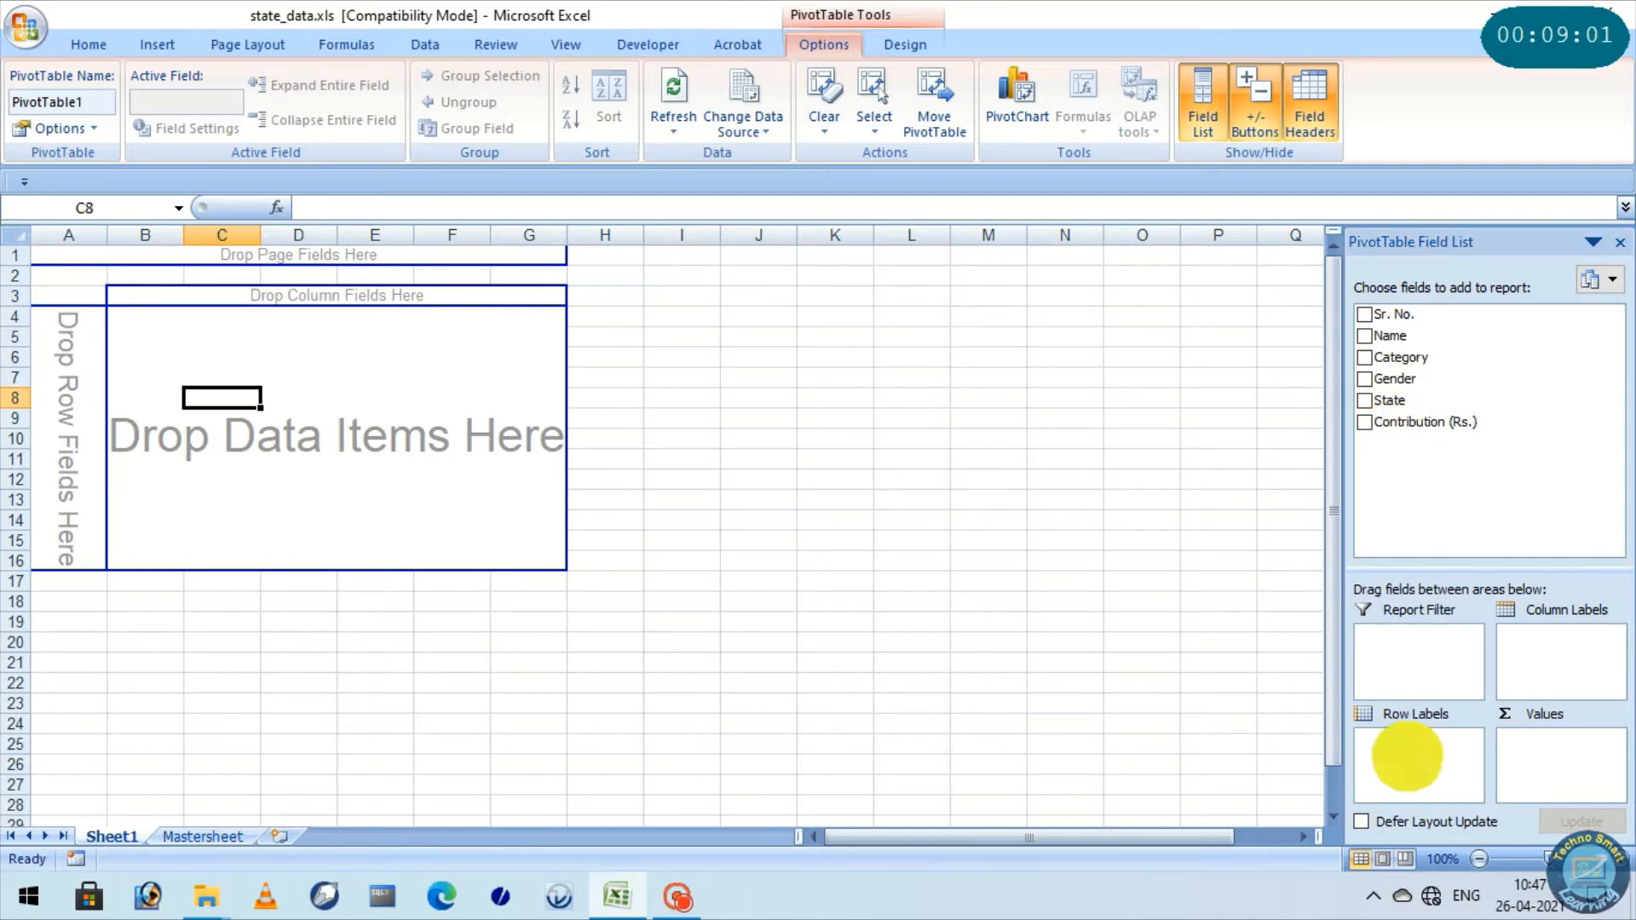
left_click(71, 398)
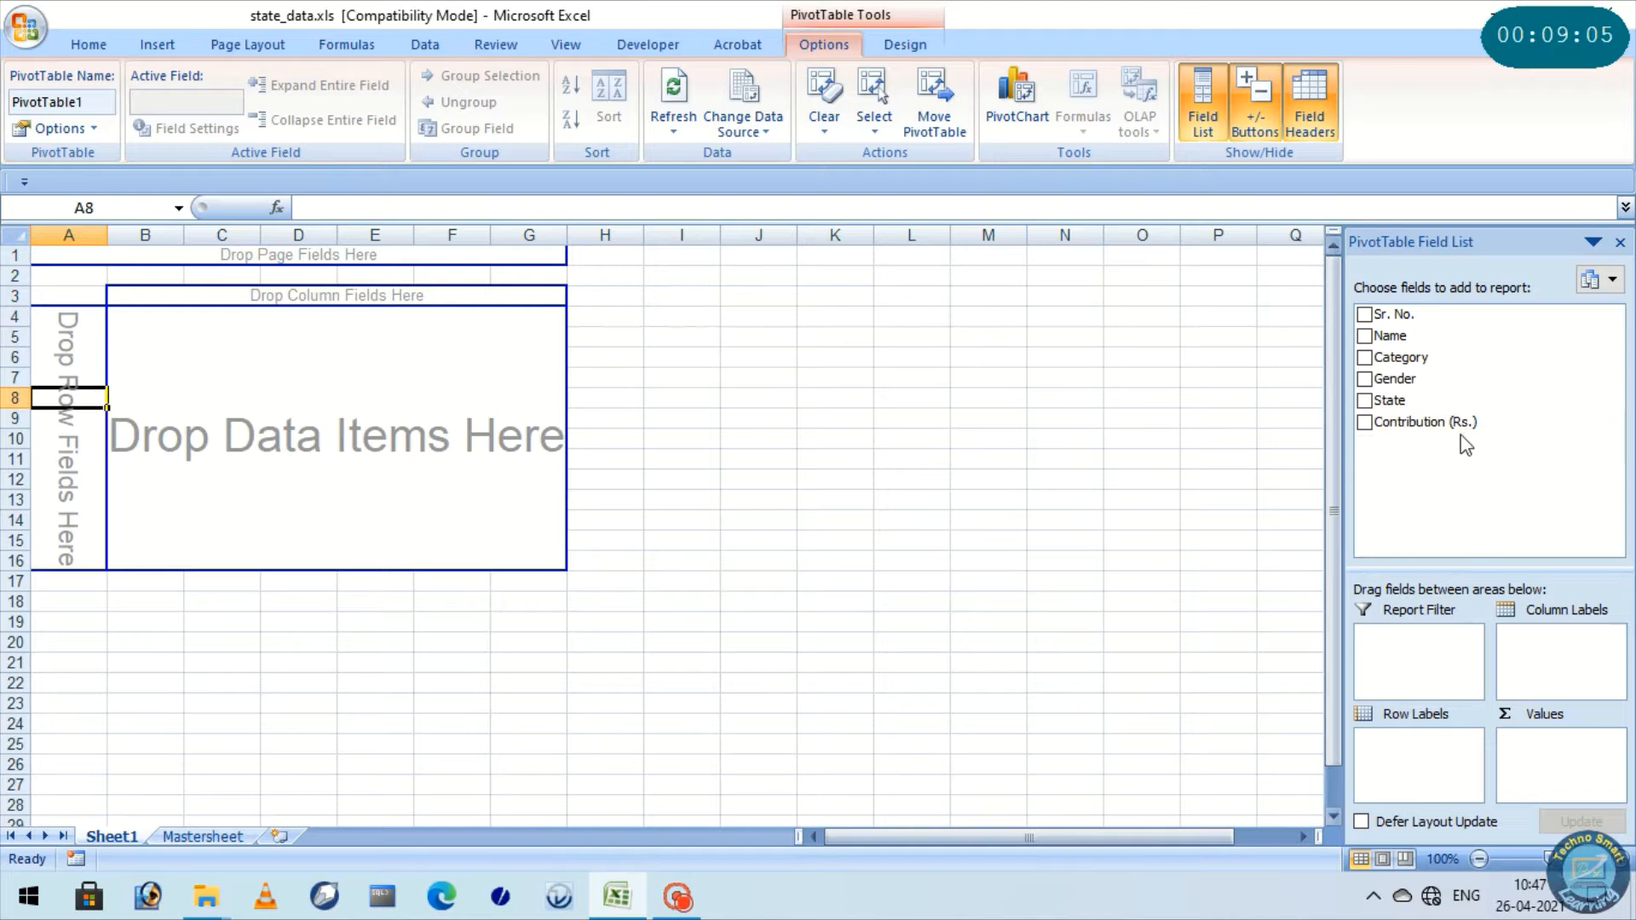
Add the State field to the PivotTable's row labels
left_click(1440, 397)
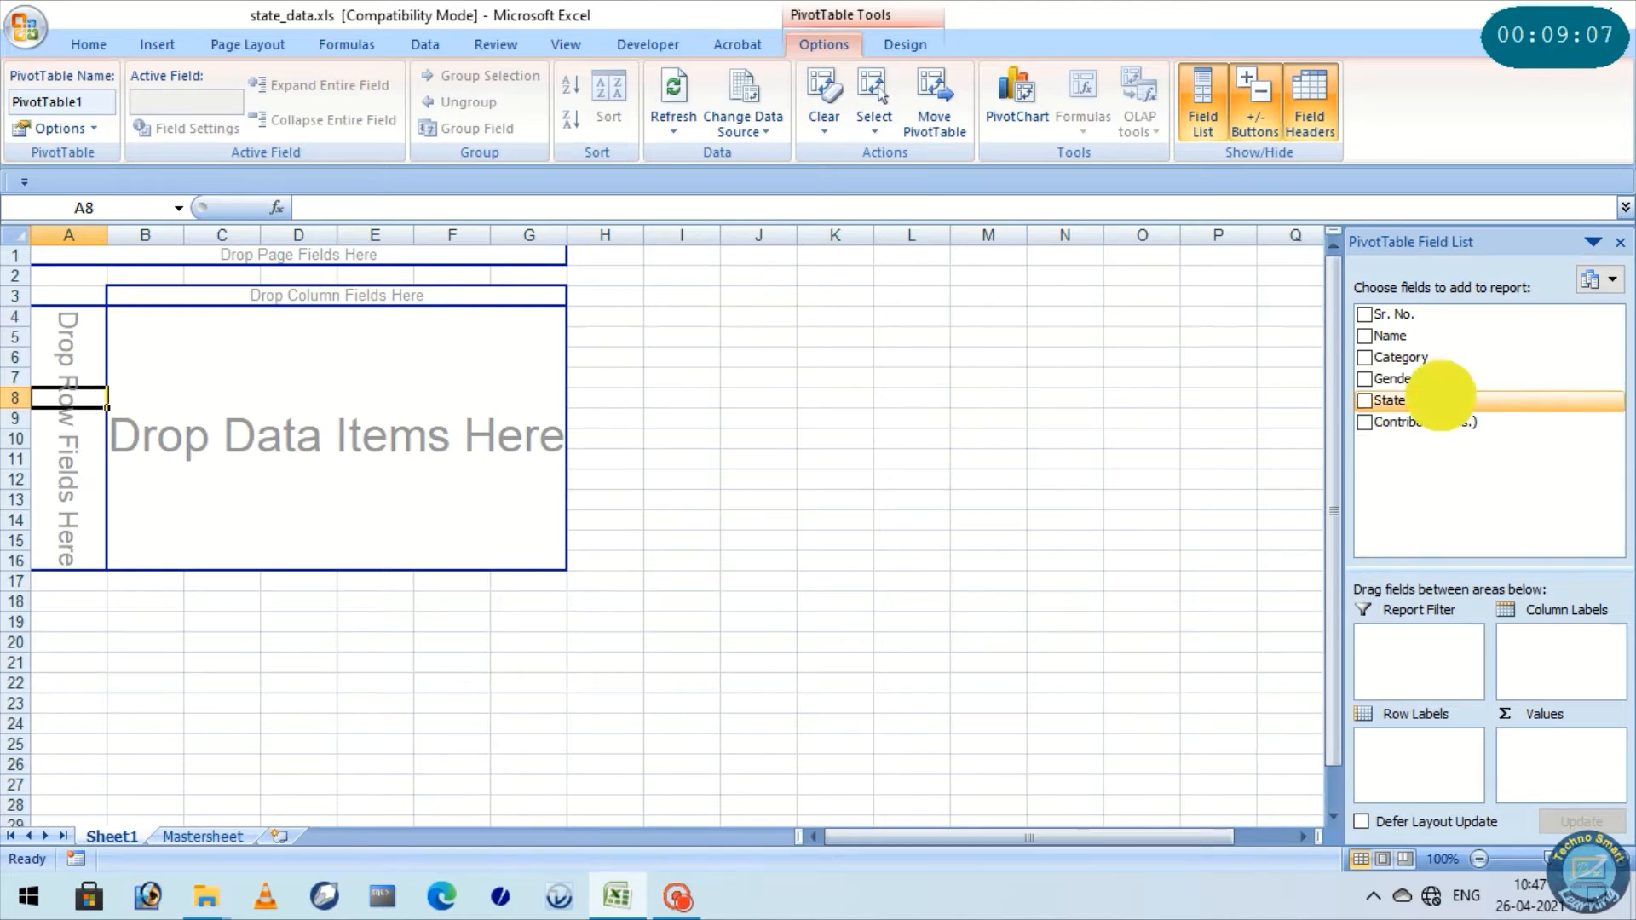
left_click_drag(1440, 397, 1412, 752)
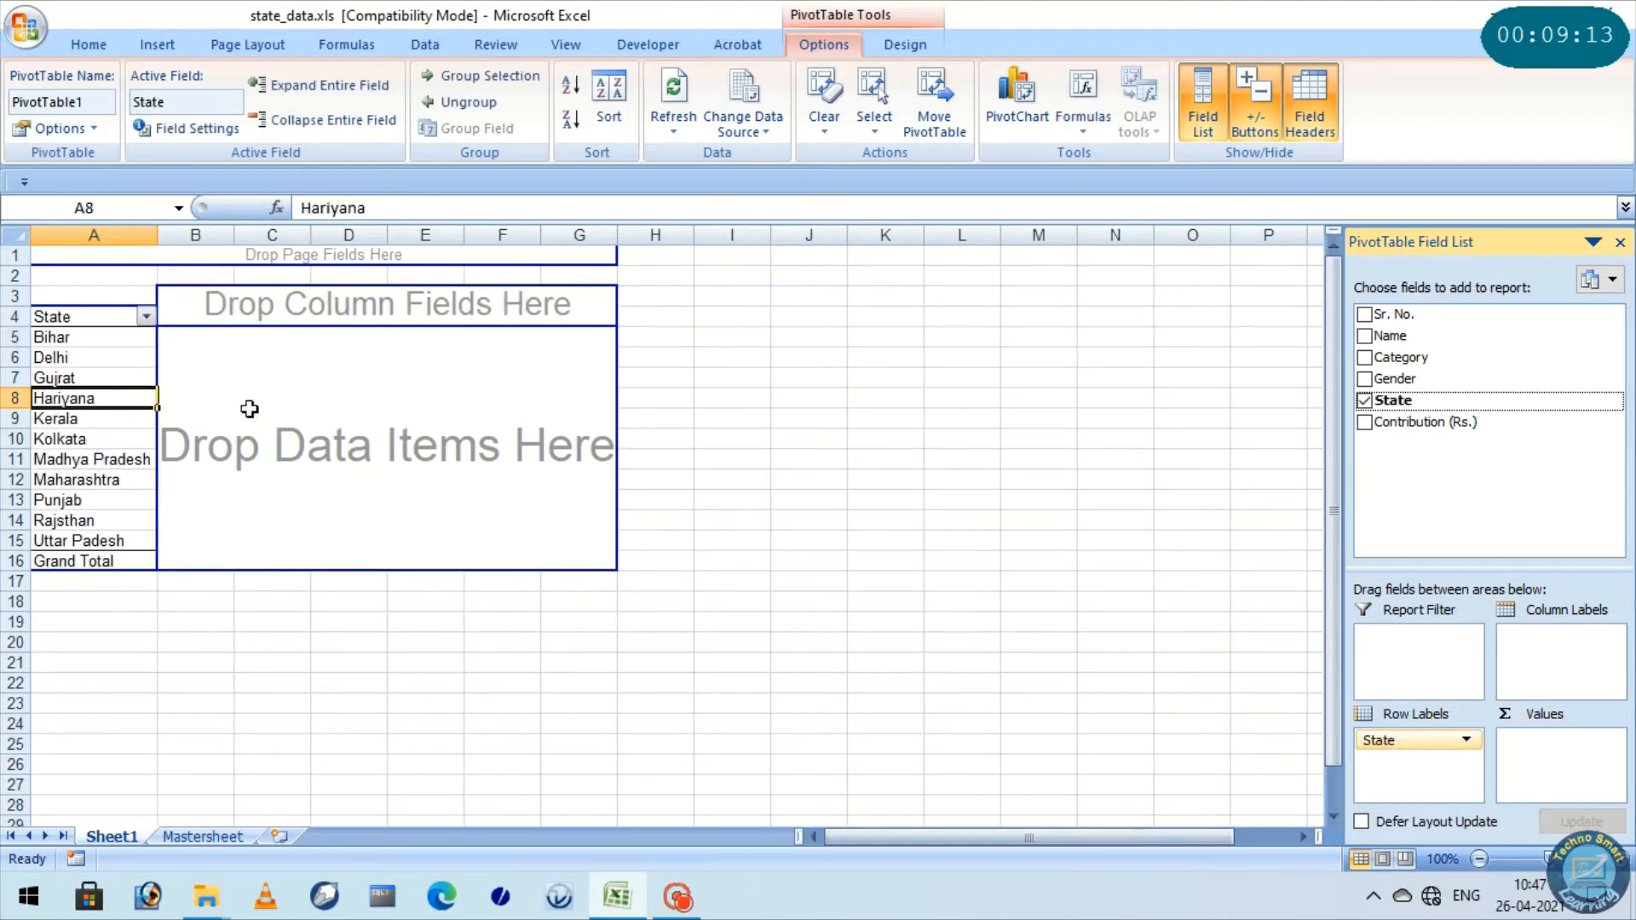
left_click(159, 235)
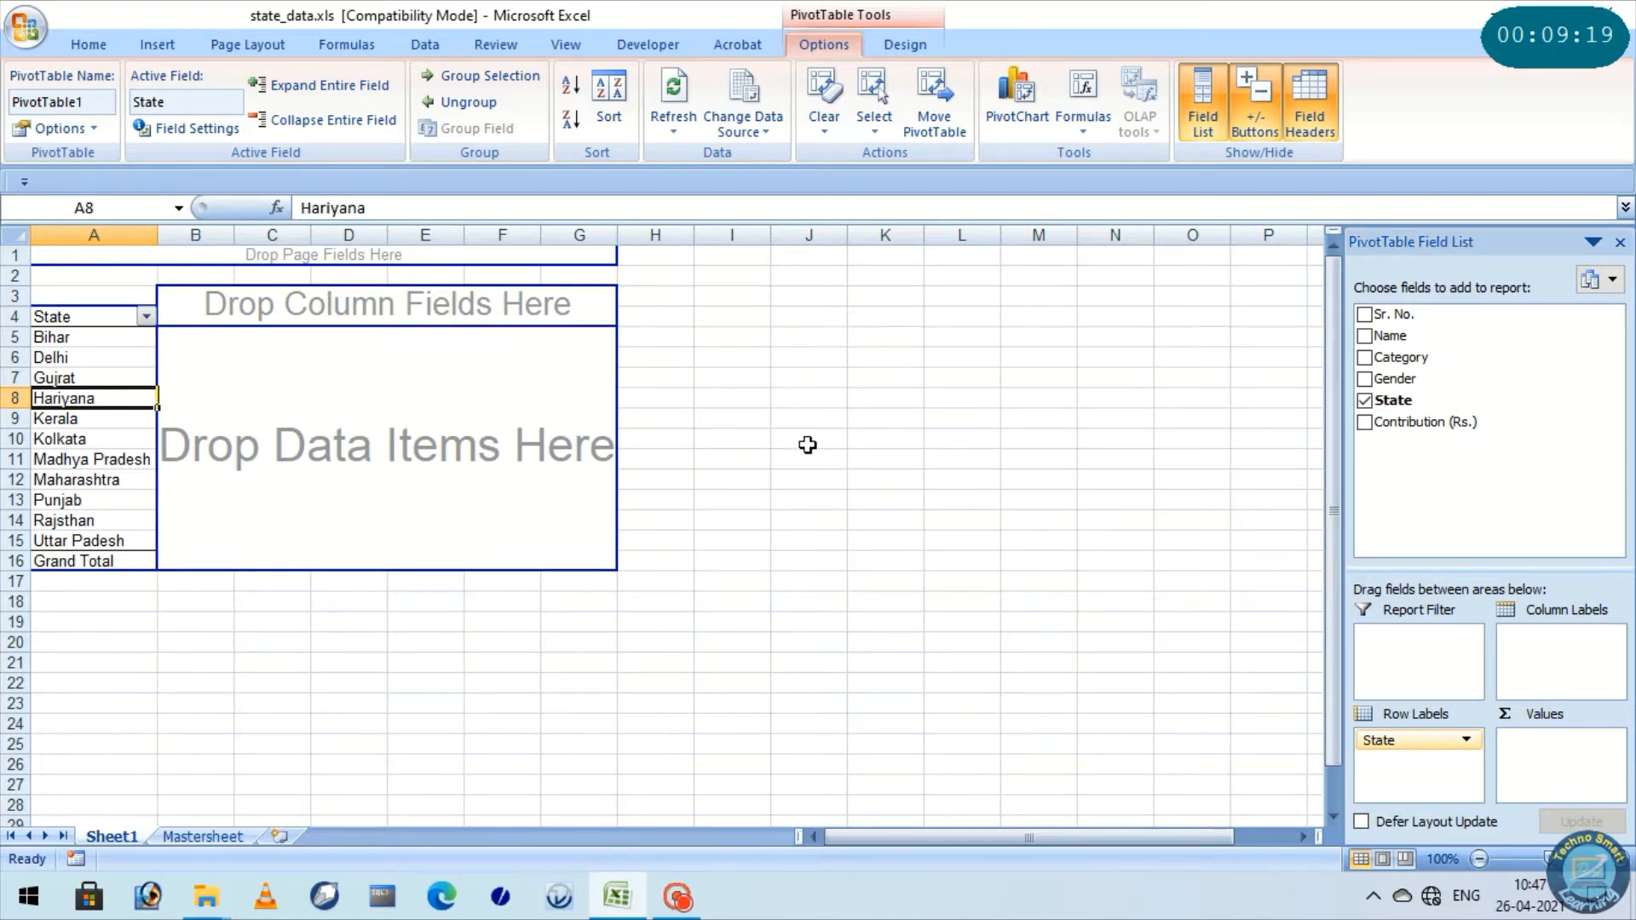
Review each state listed in the PivotTable's rows, from Bihar to Uttar Padesh
scroll(811, 443, "up", 3, "ctrl")
scroll(810, 443, "up", 1, "ctrl")
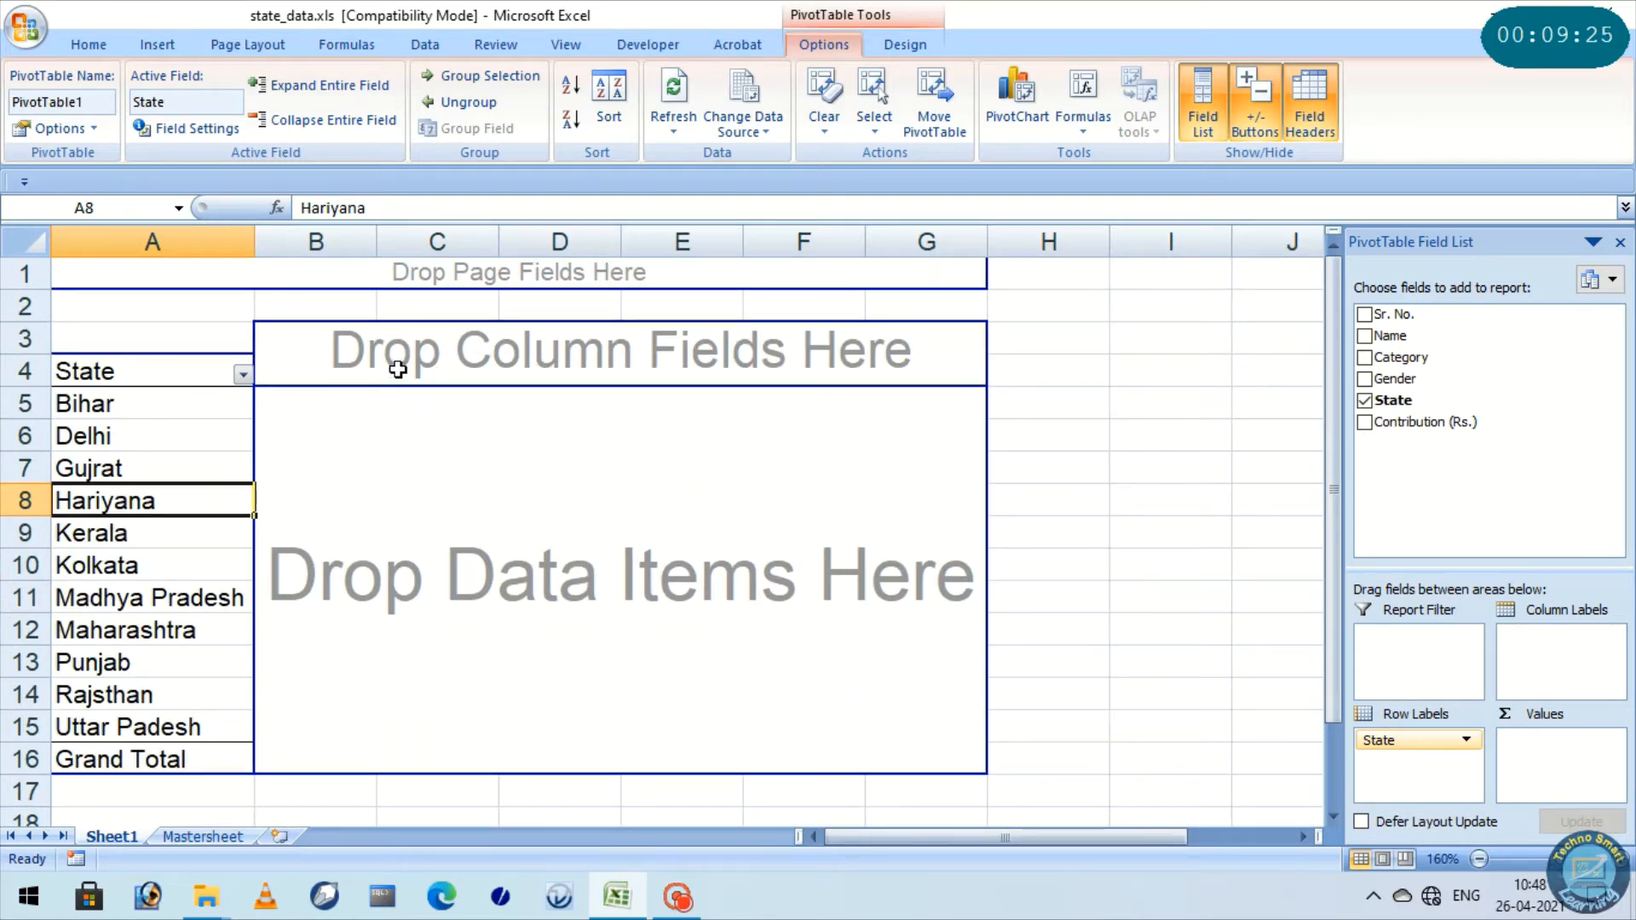
left_click(147, 411)
left_click(149, 434)
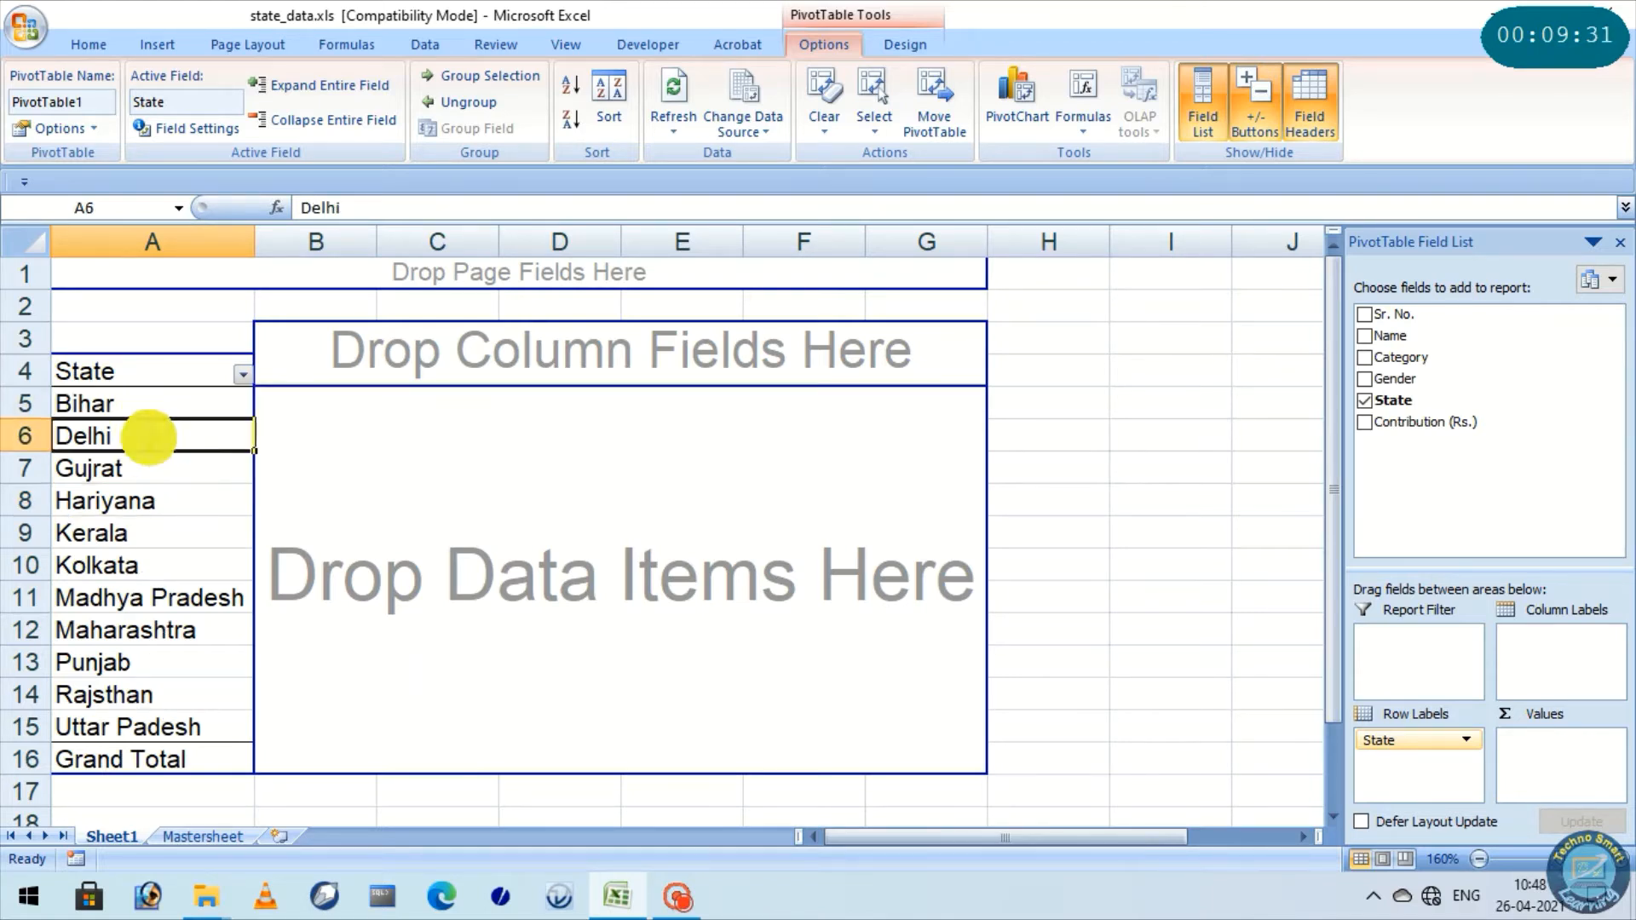
left_click(146, 465)
left_click(145, 501)
left_click(145, 533)
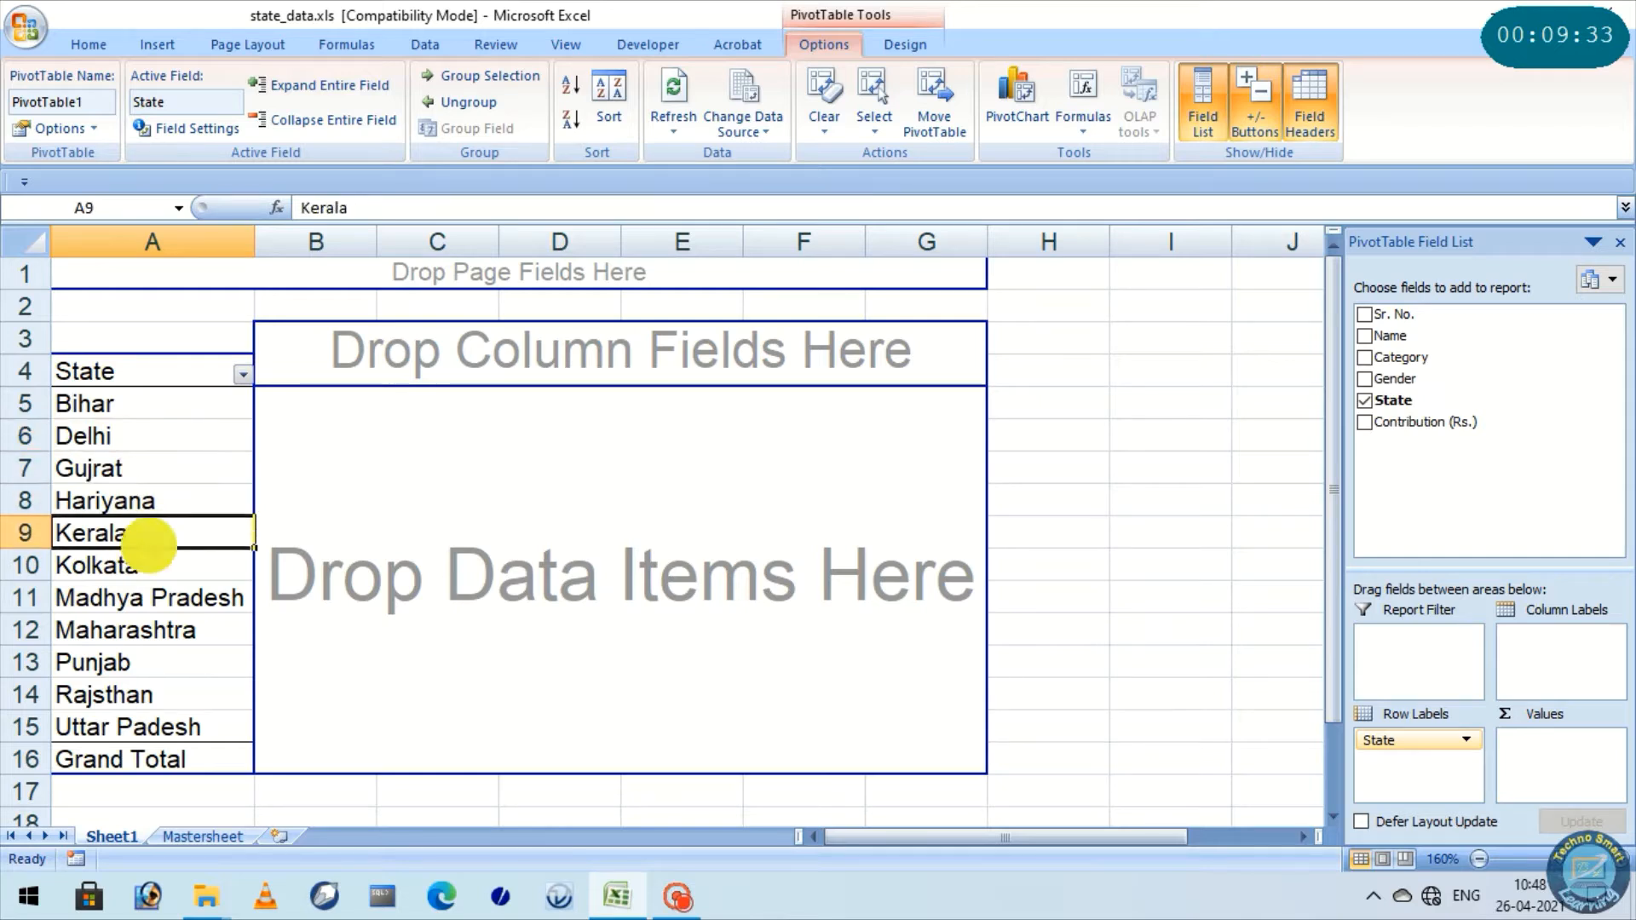
left_click(141, 565)
left_click(150, 598)
left_click(152, 641)
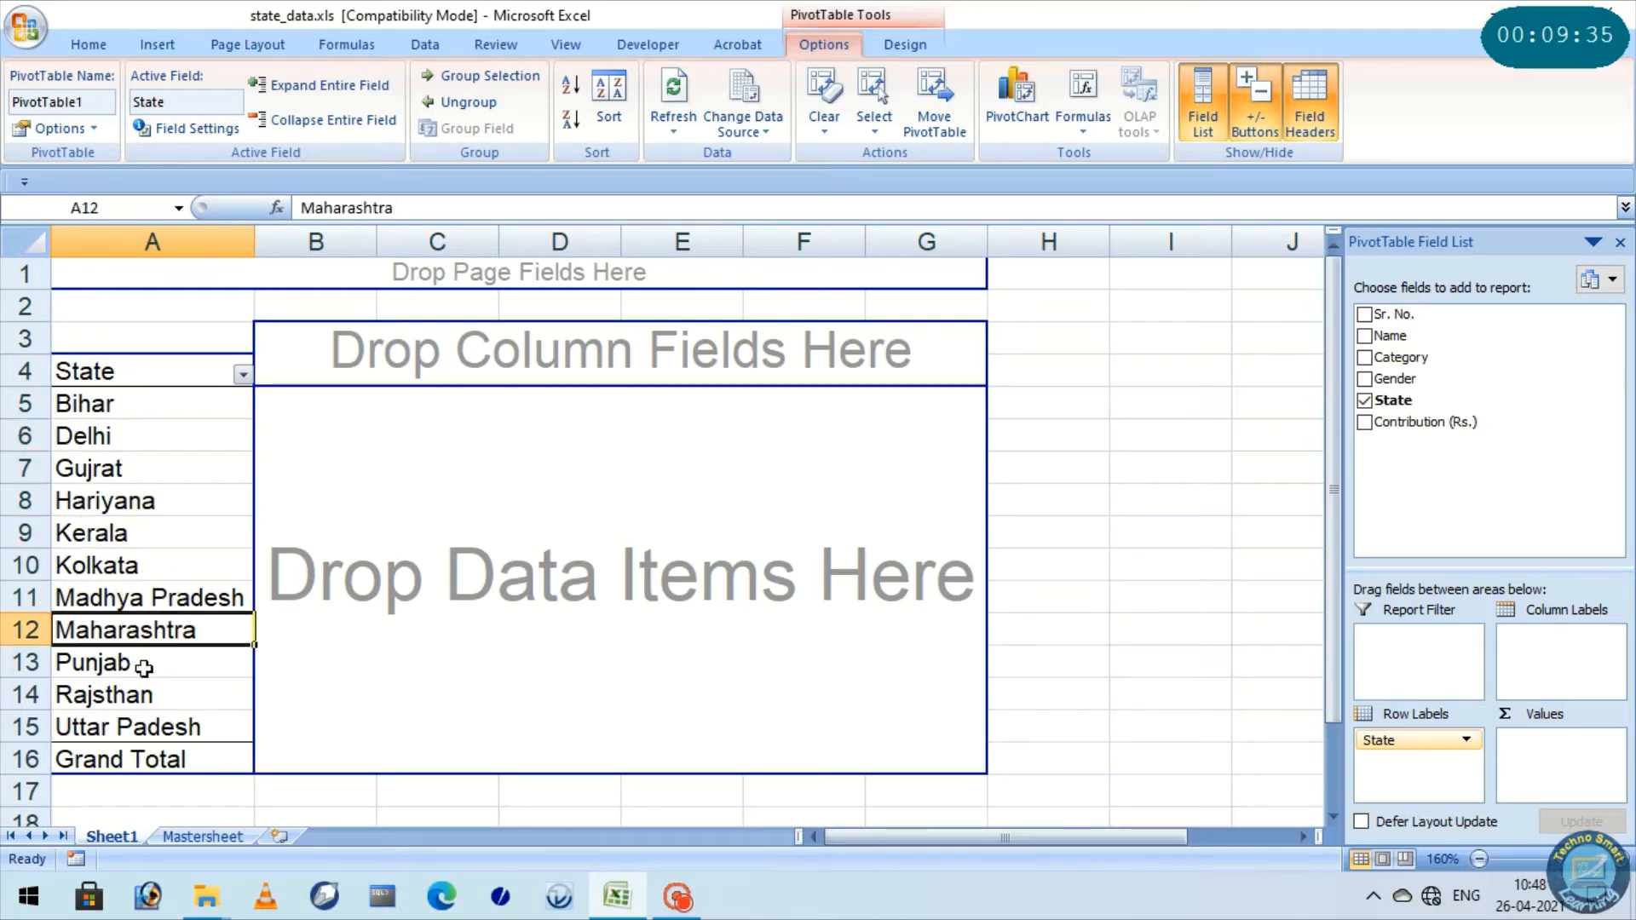
left_click(145, 669)
left_click(140, 695)
left_click(143, 729)
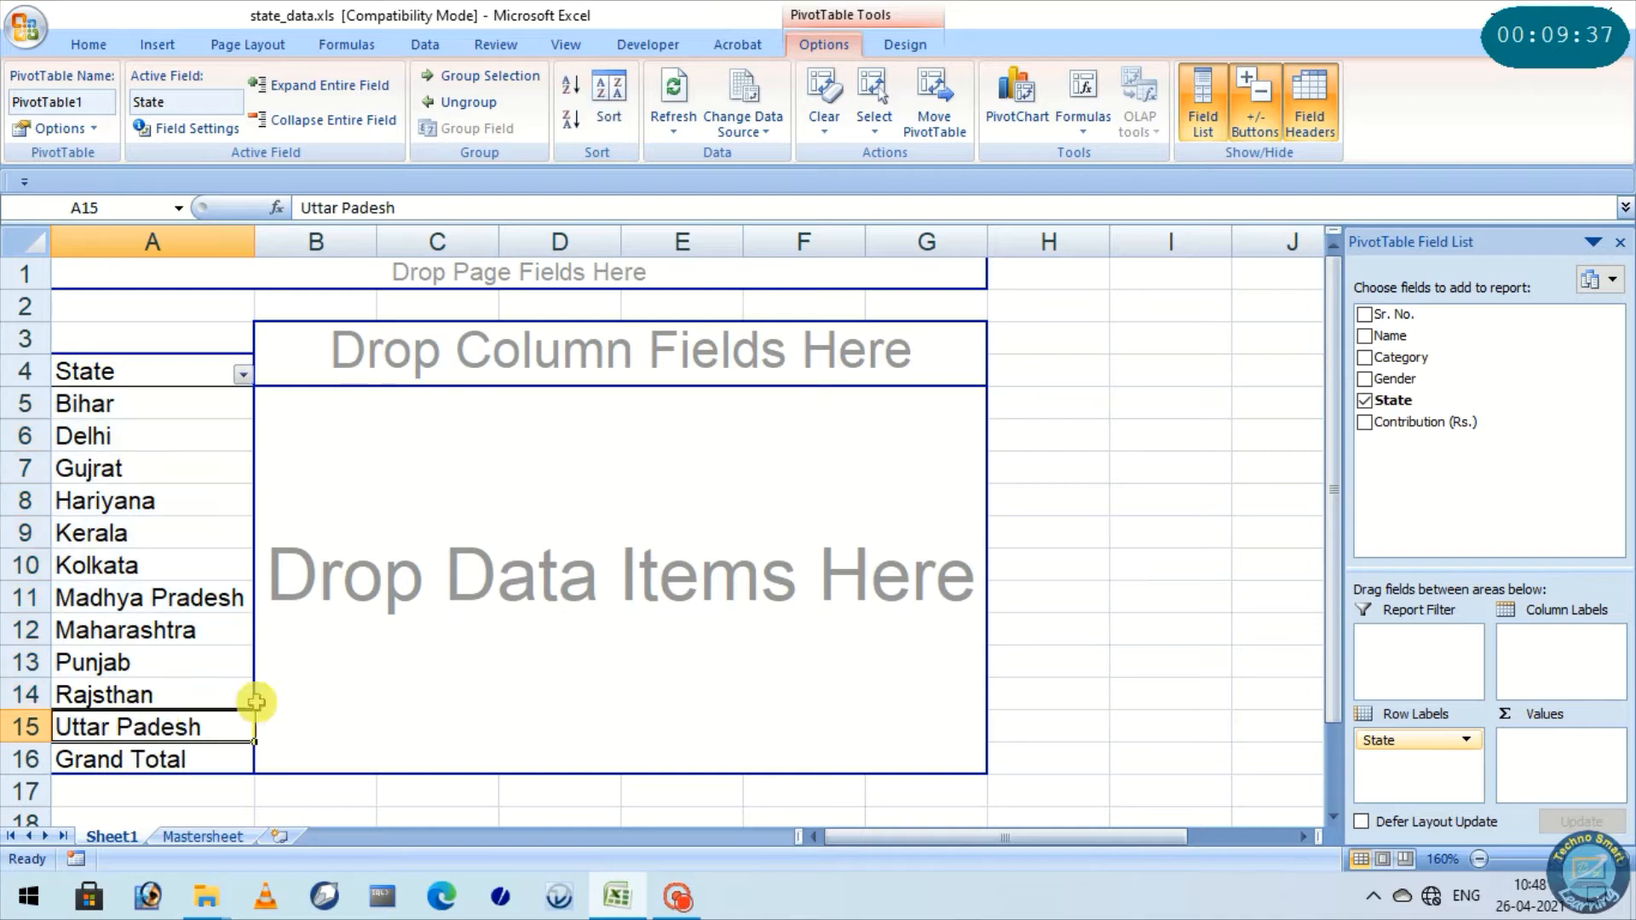
left_click(344, 646)
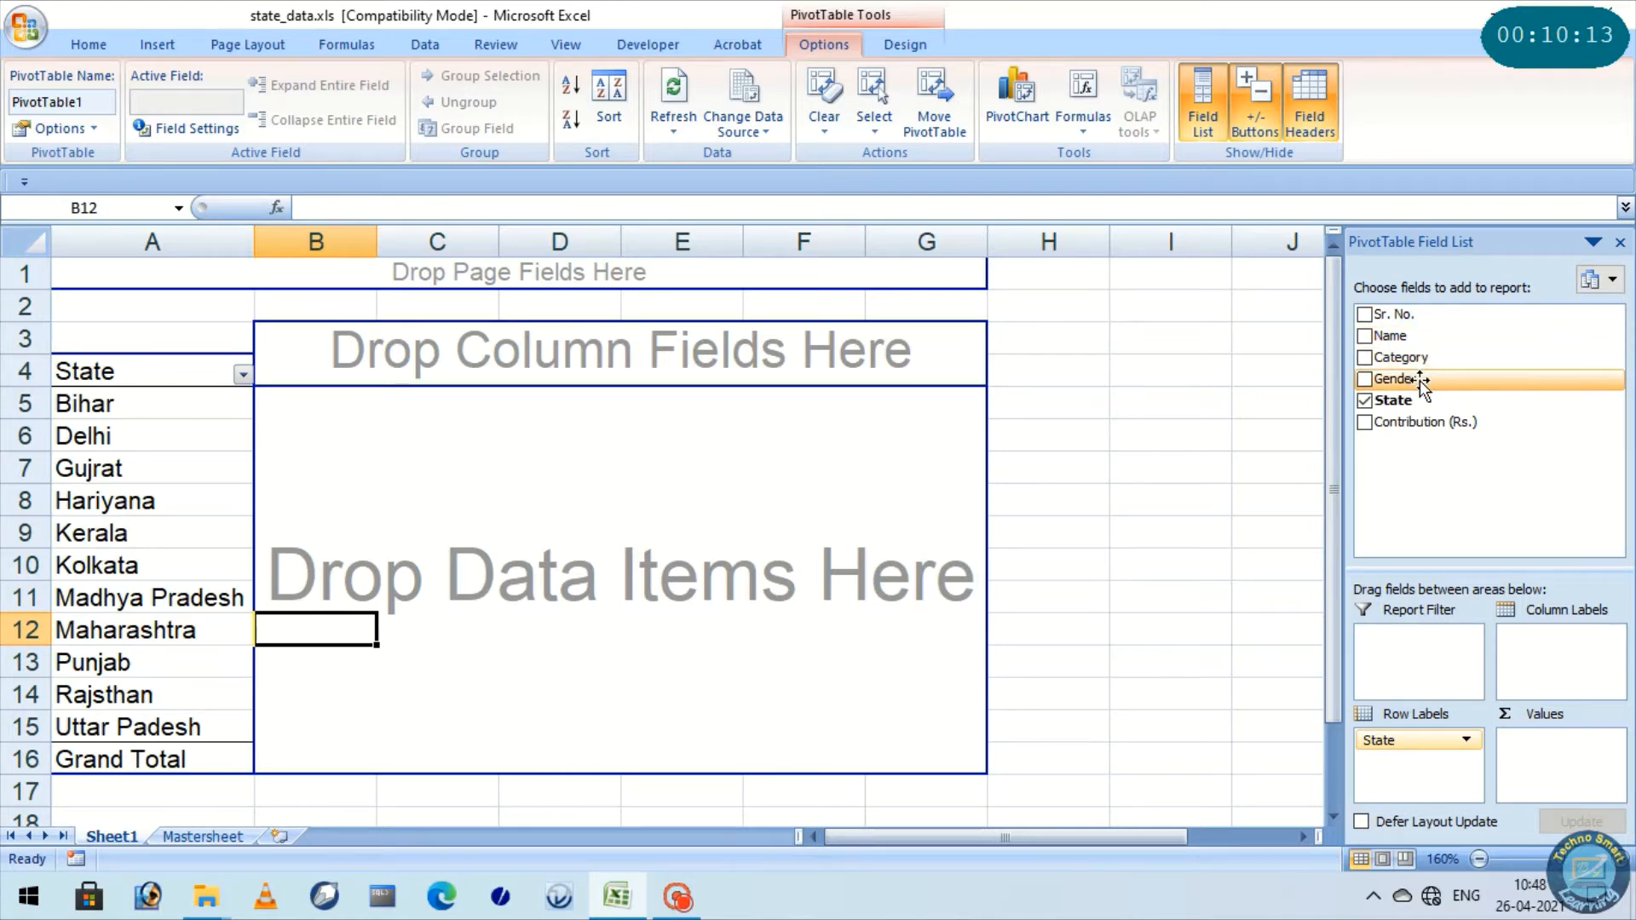
Add the Name field to the PivotTable's values area to count the names per state
left_click(1406, 335)
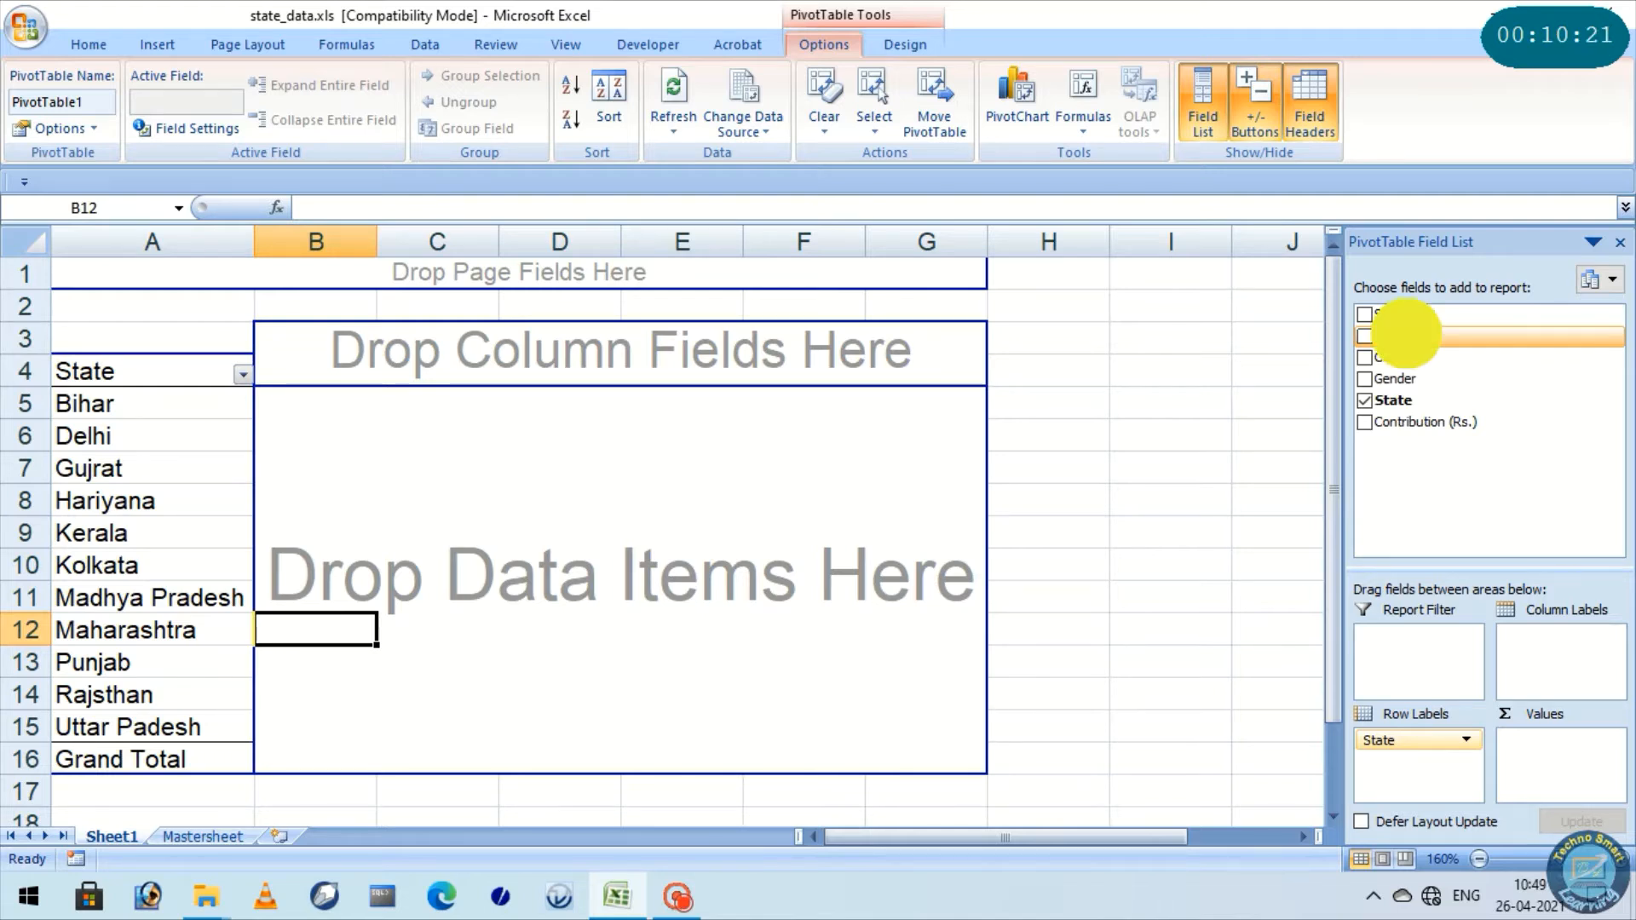
left_click_drag(1406, 335, 1546, 752)
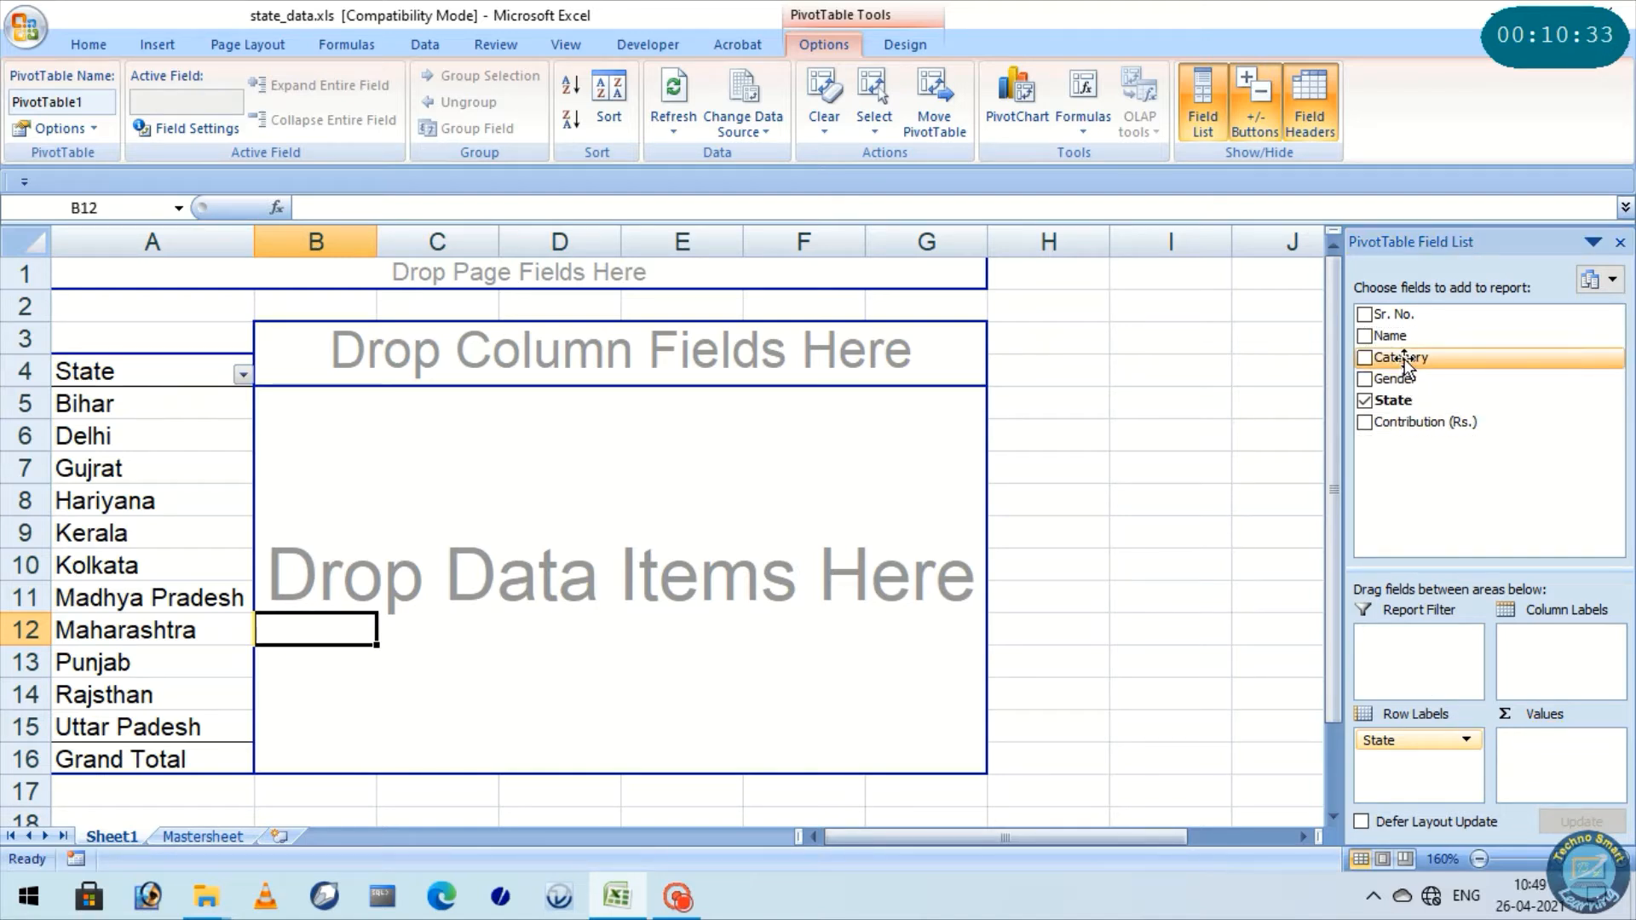
left_click_drag(1397, 335, 1546, 741)
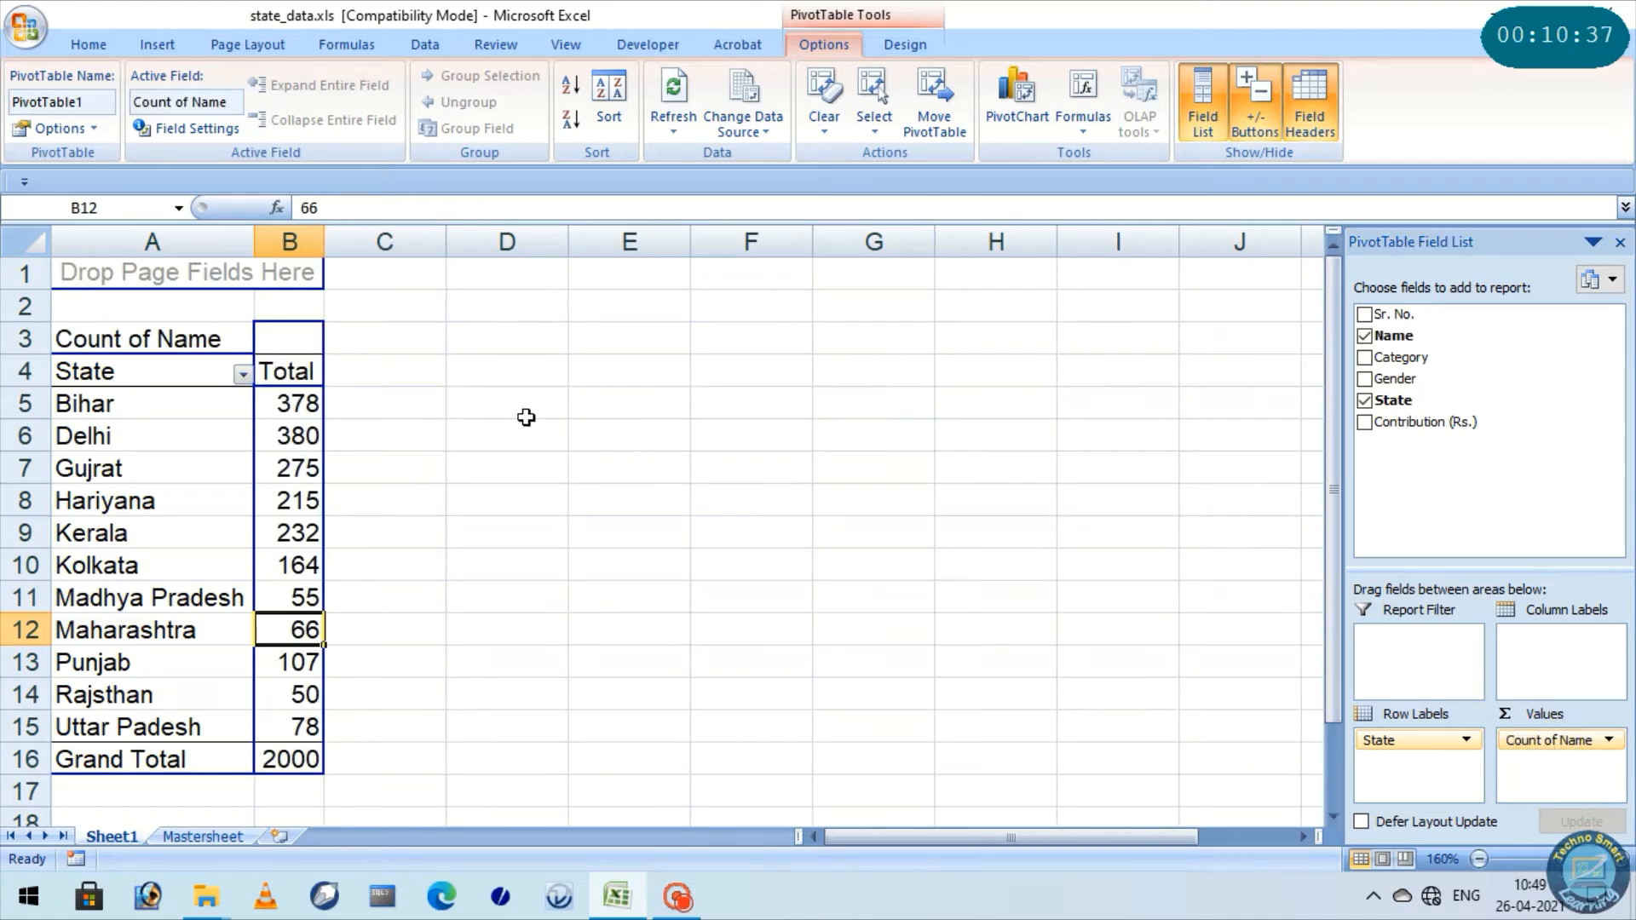
Widen columns A and B of the PivotTable sheet and select the grand total value cell
left_click_drag(324, 242, 439, 241)
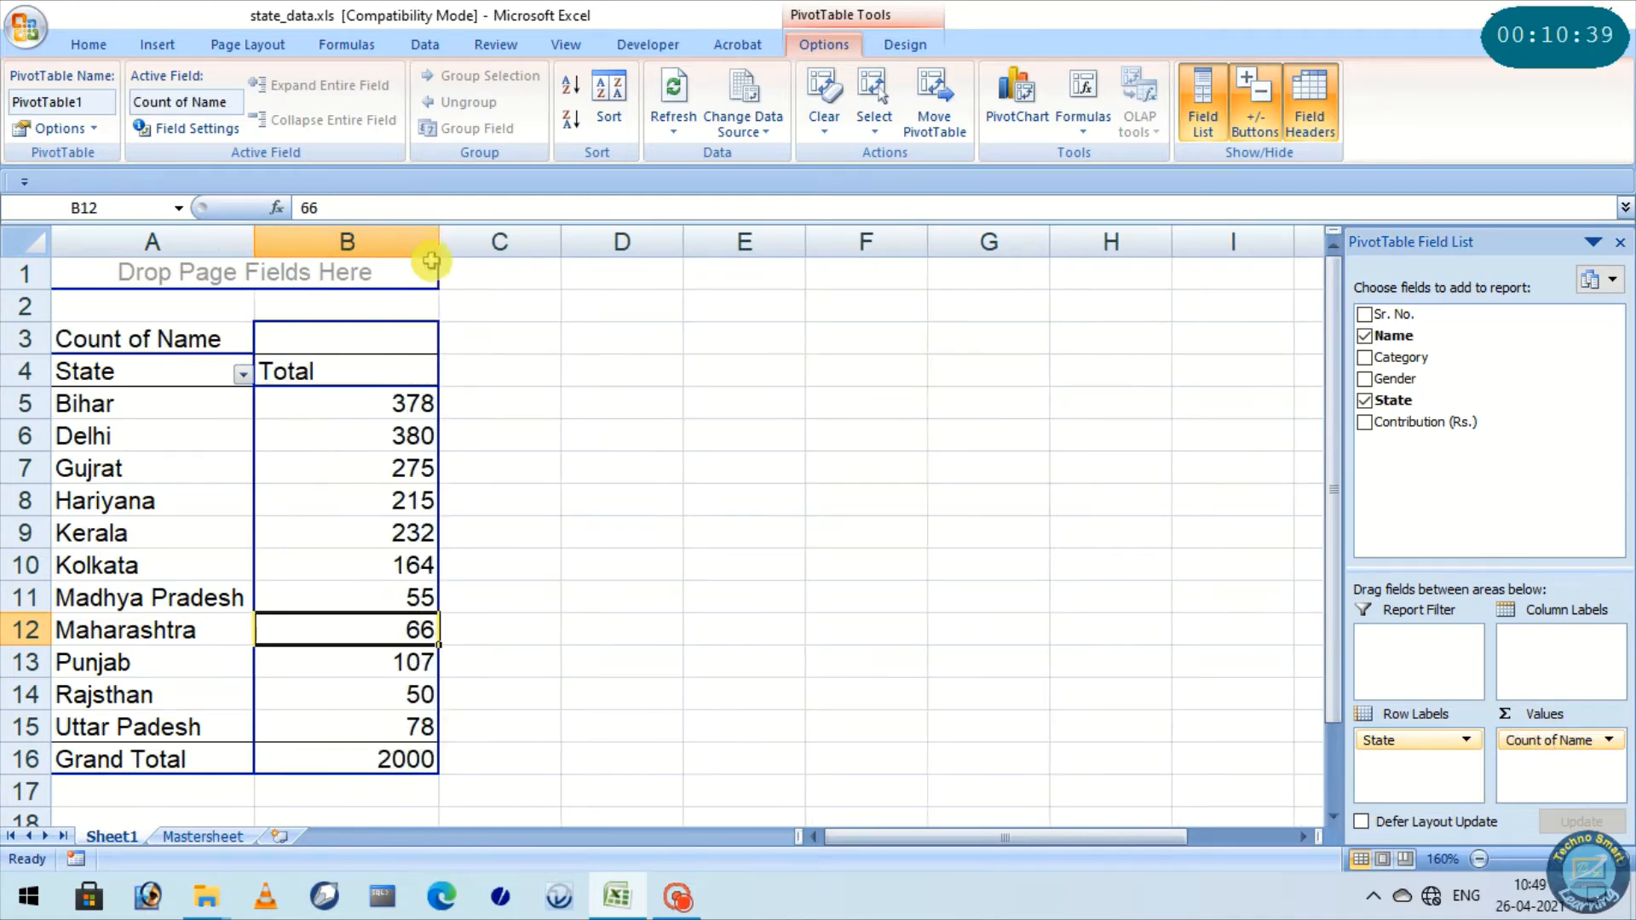
left_click_drag(252, 242, 313, 243)
left_click(797, 454)
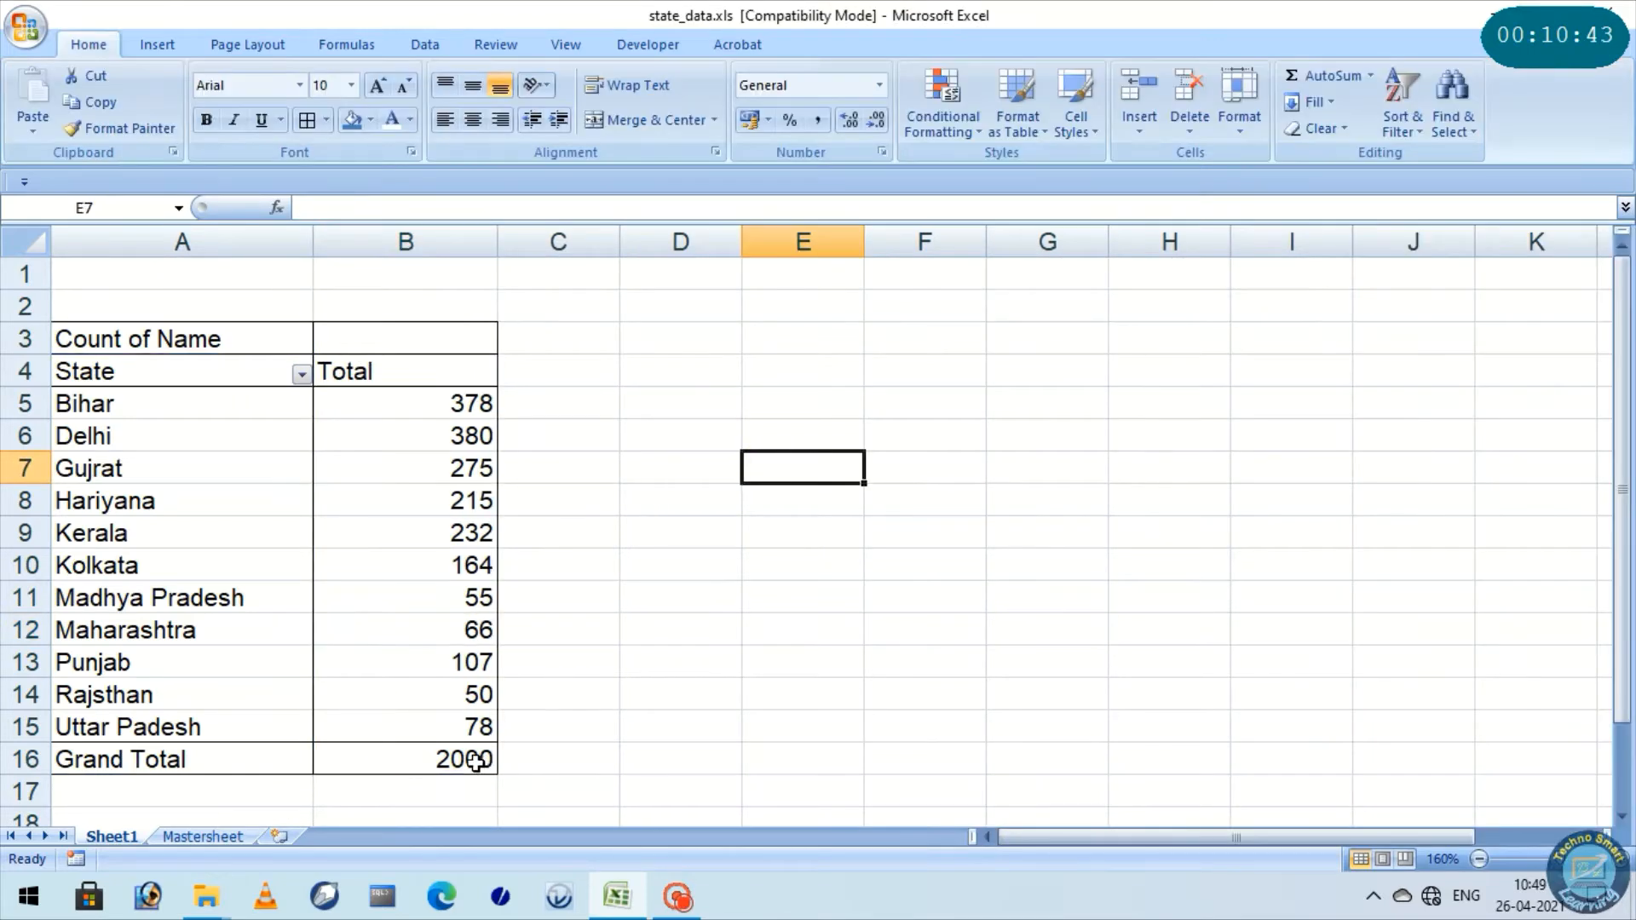
left_click(475, 759)
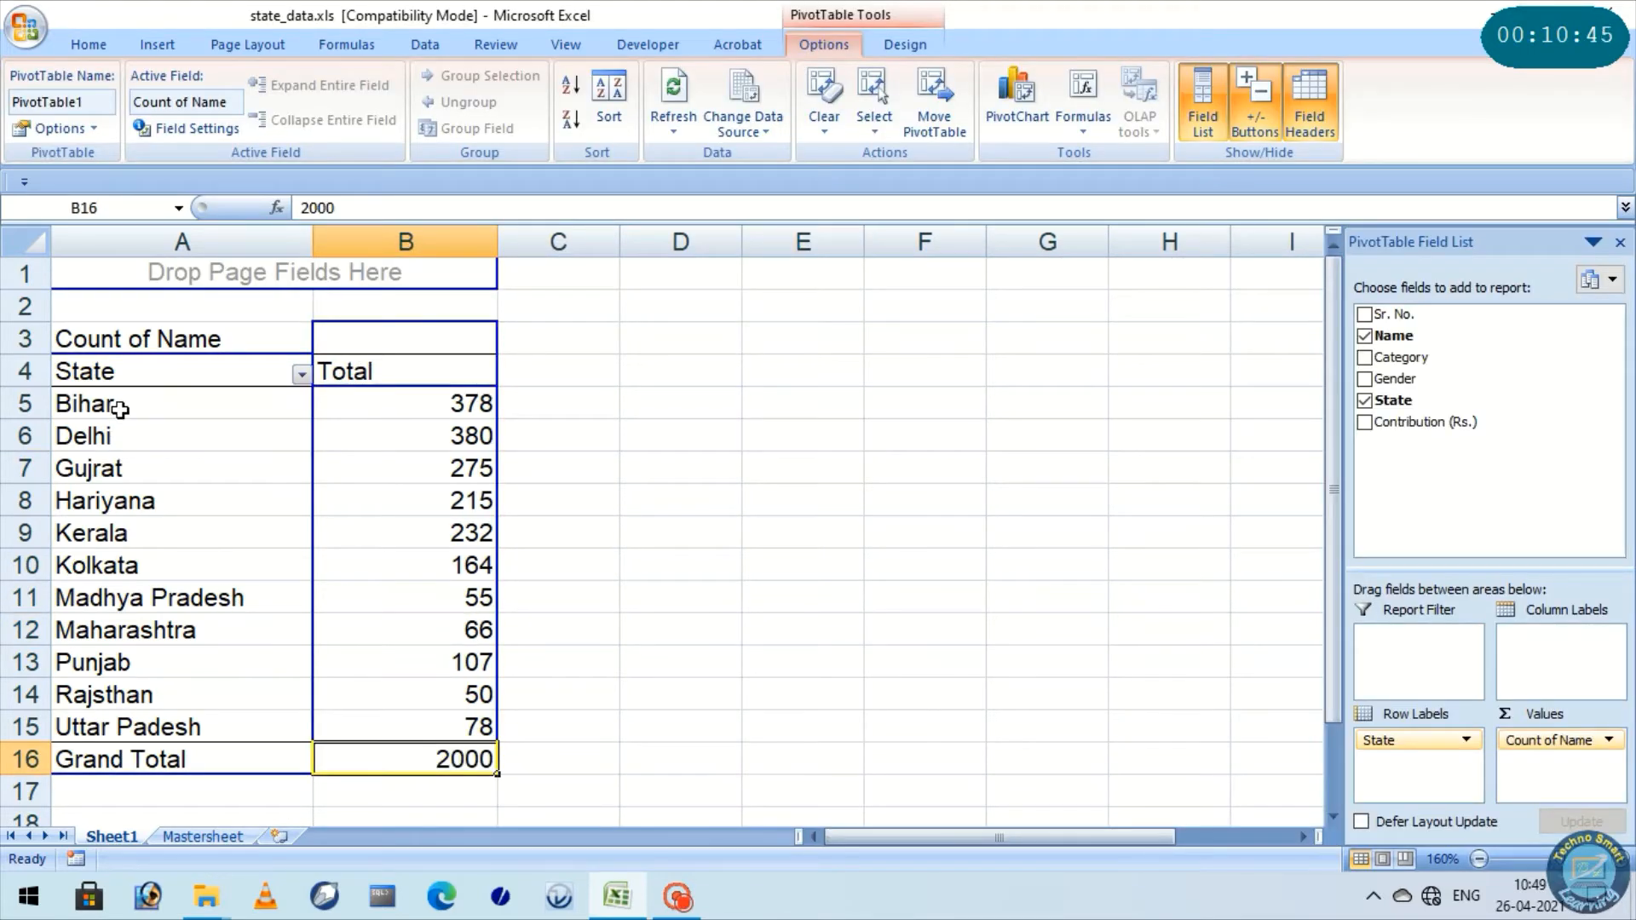
Review the count of names beside each state in the PivotTable, from Bihar to Uttar Padesh
left_click_drag(115, 409, 384, 413)
left_click_drag(182, 430, 469, 438)
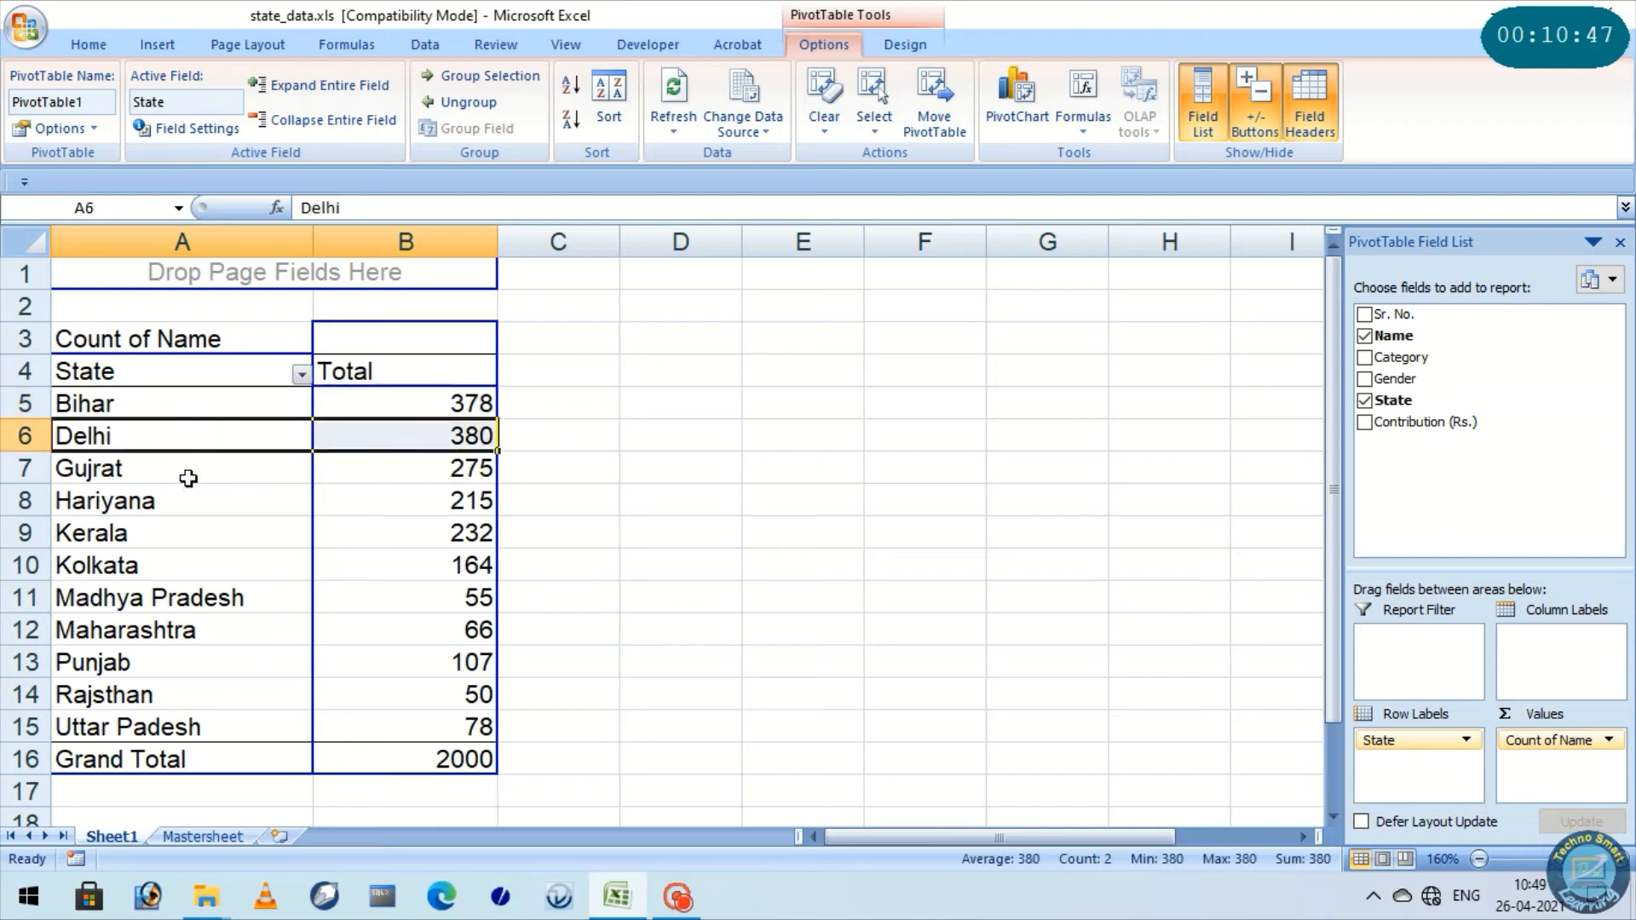
left_click_drag(182, 475, 441, 492)
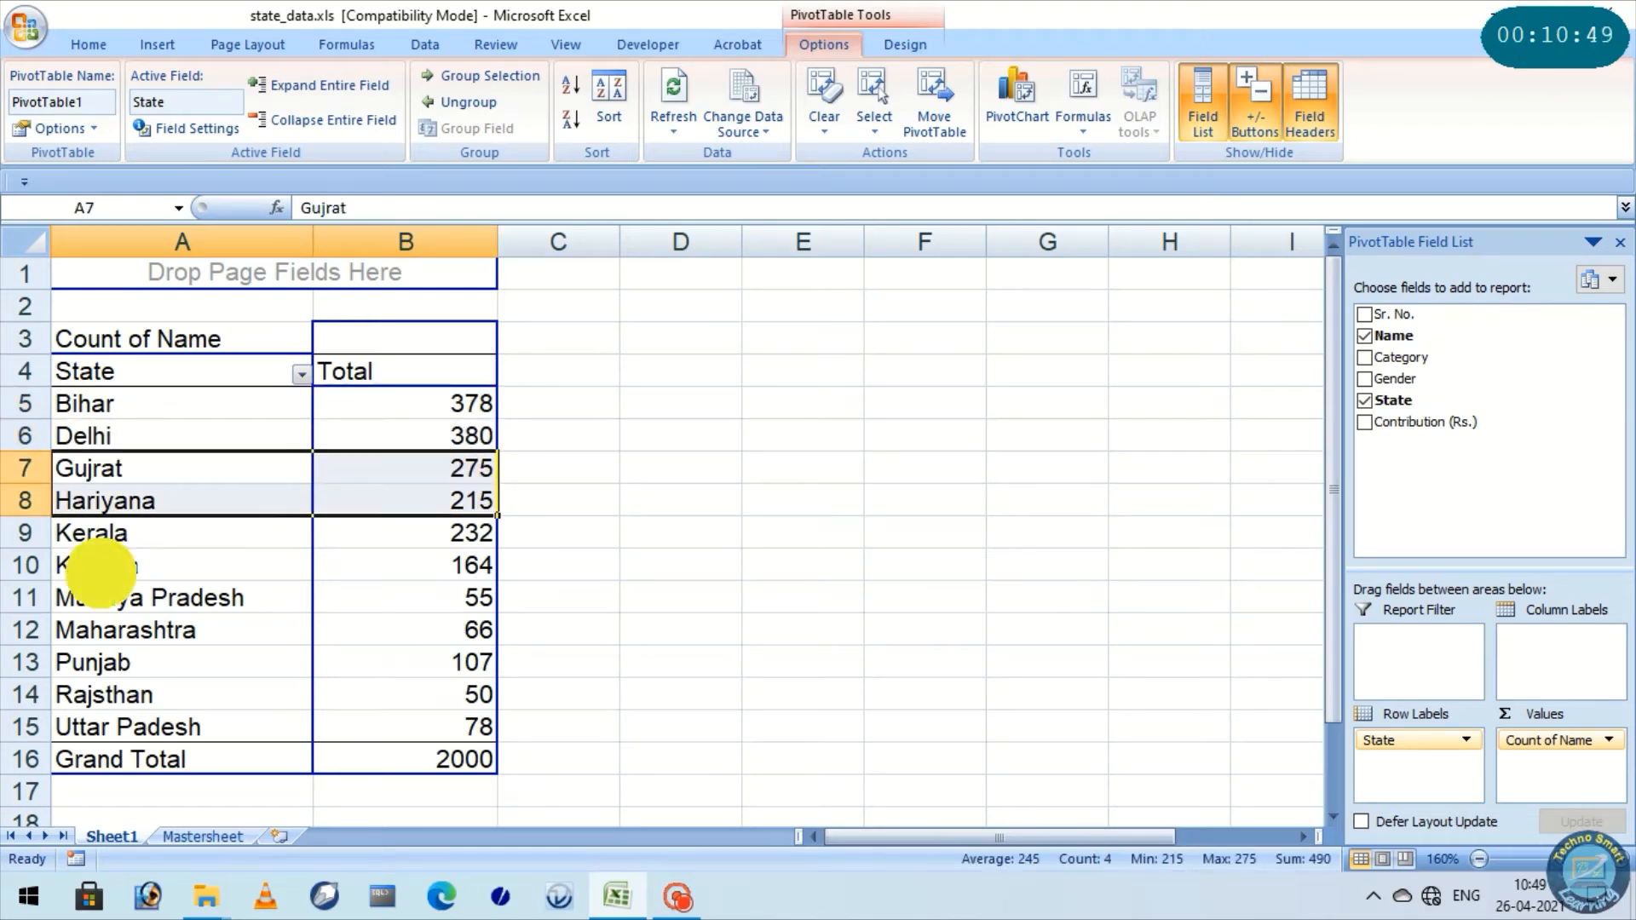
left_click_drag(102, 566, 424, 580)
left_click_drag(128, 605, 430, 603)
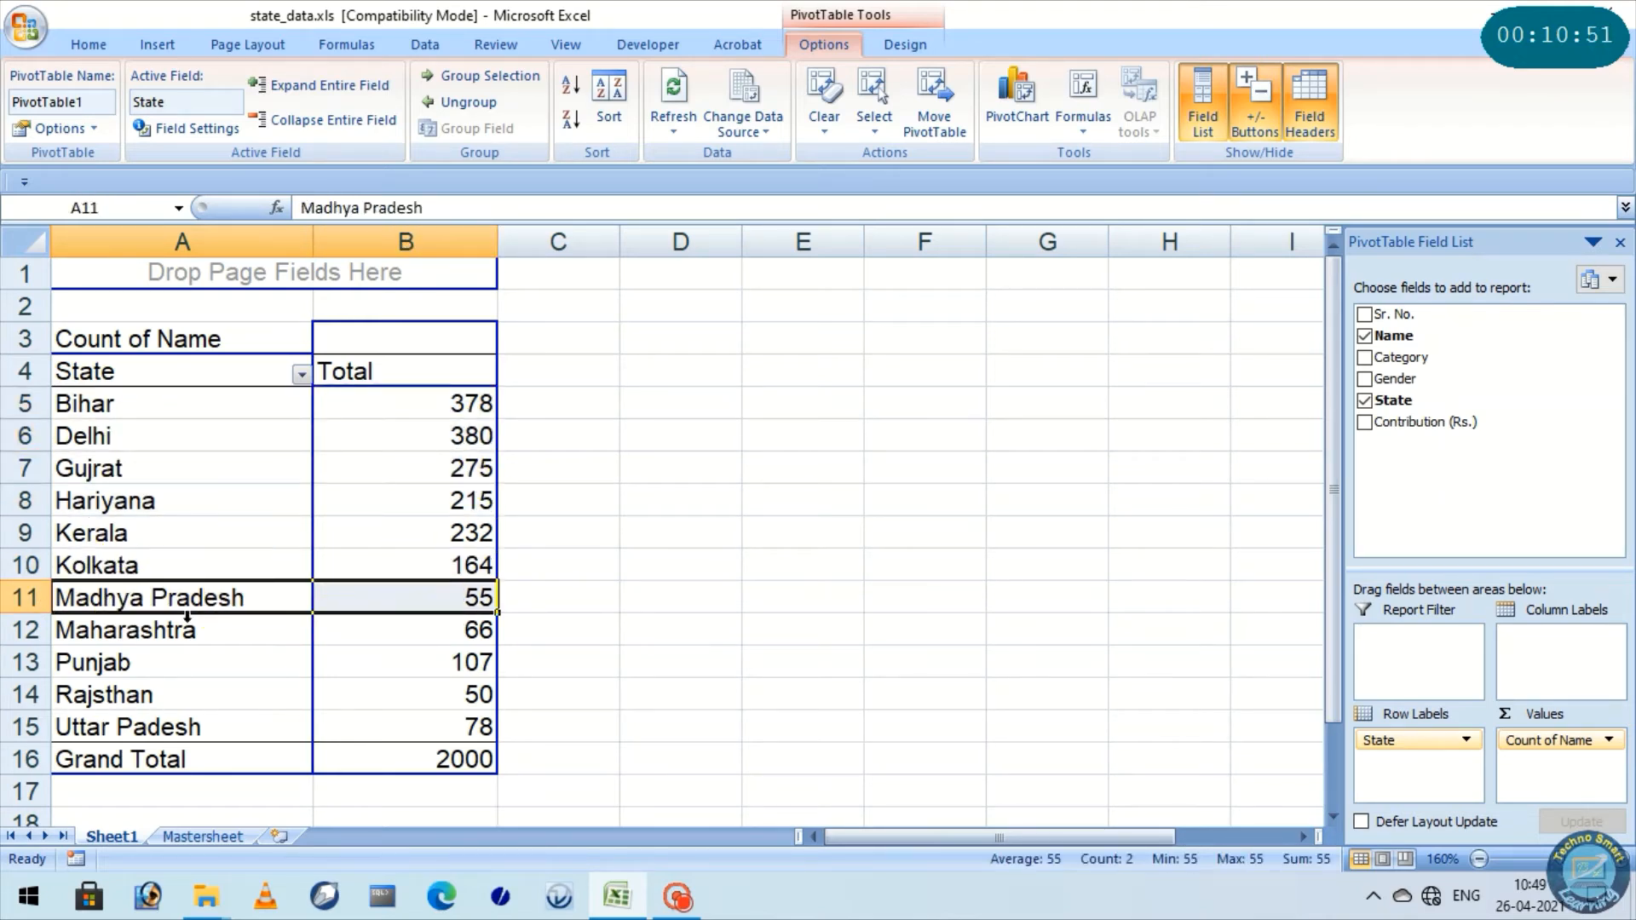
left_click(167, 632)
left_click_drag(166, 632, 430, 632)
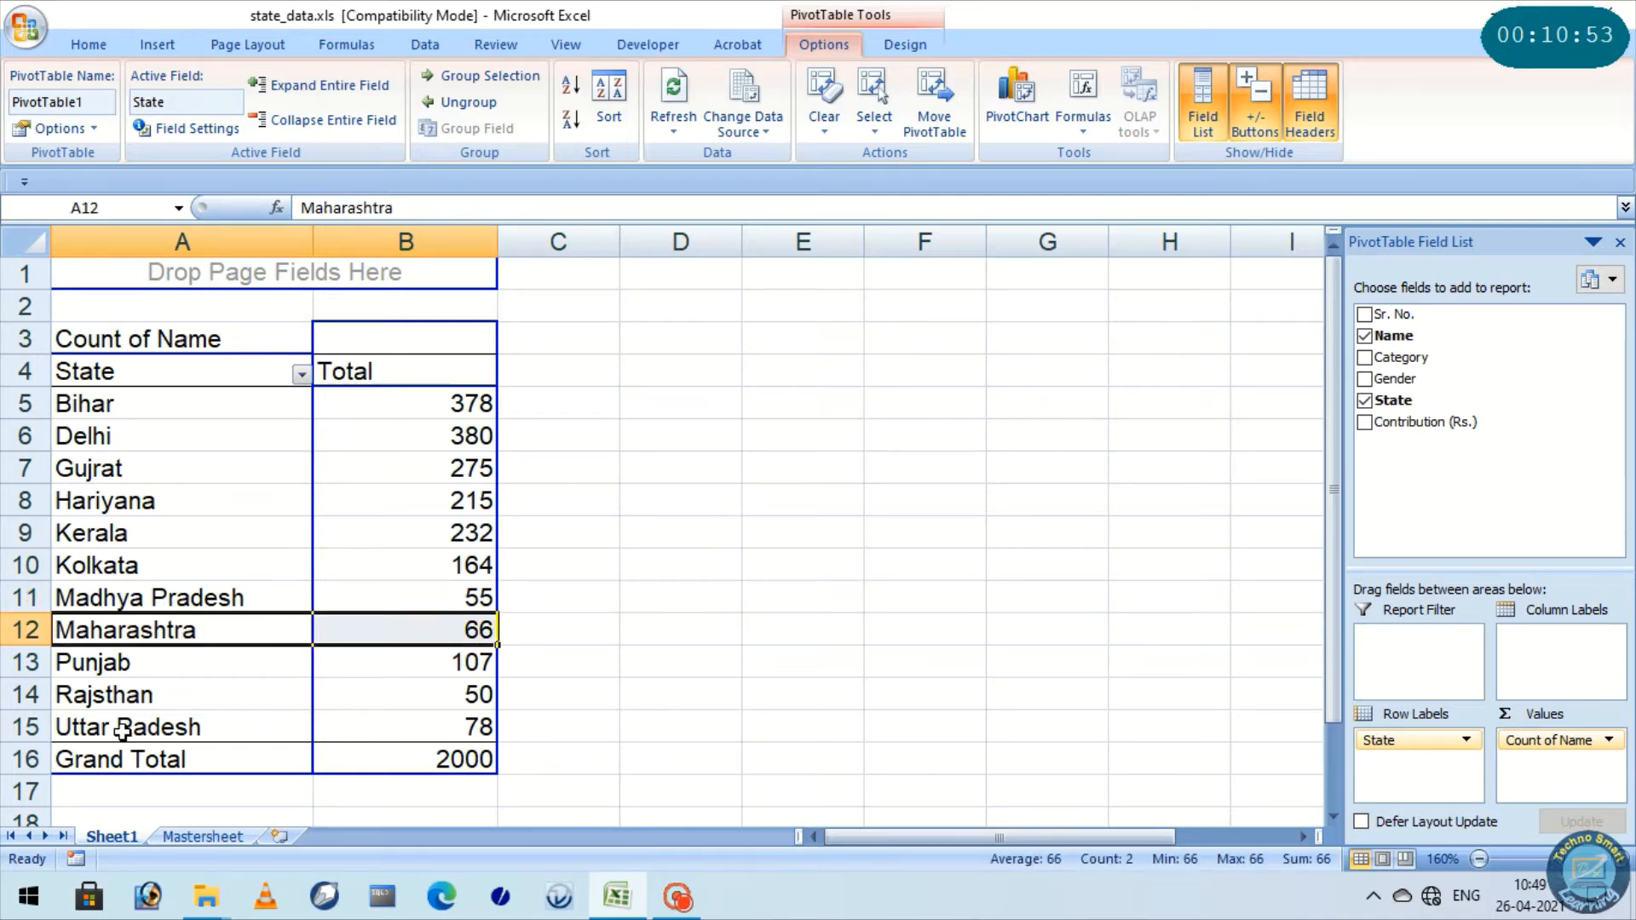
left_click_drag(120, 728, 431, 731)
left_click(723, 368)
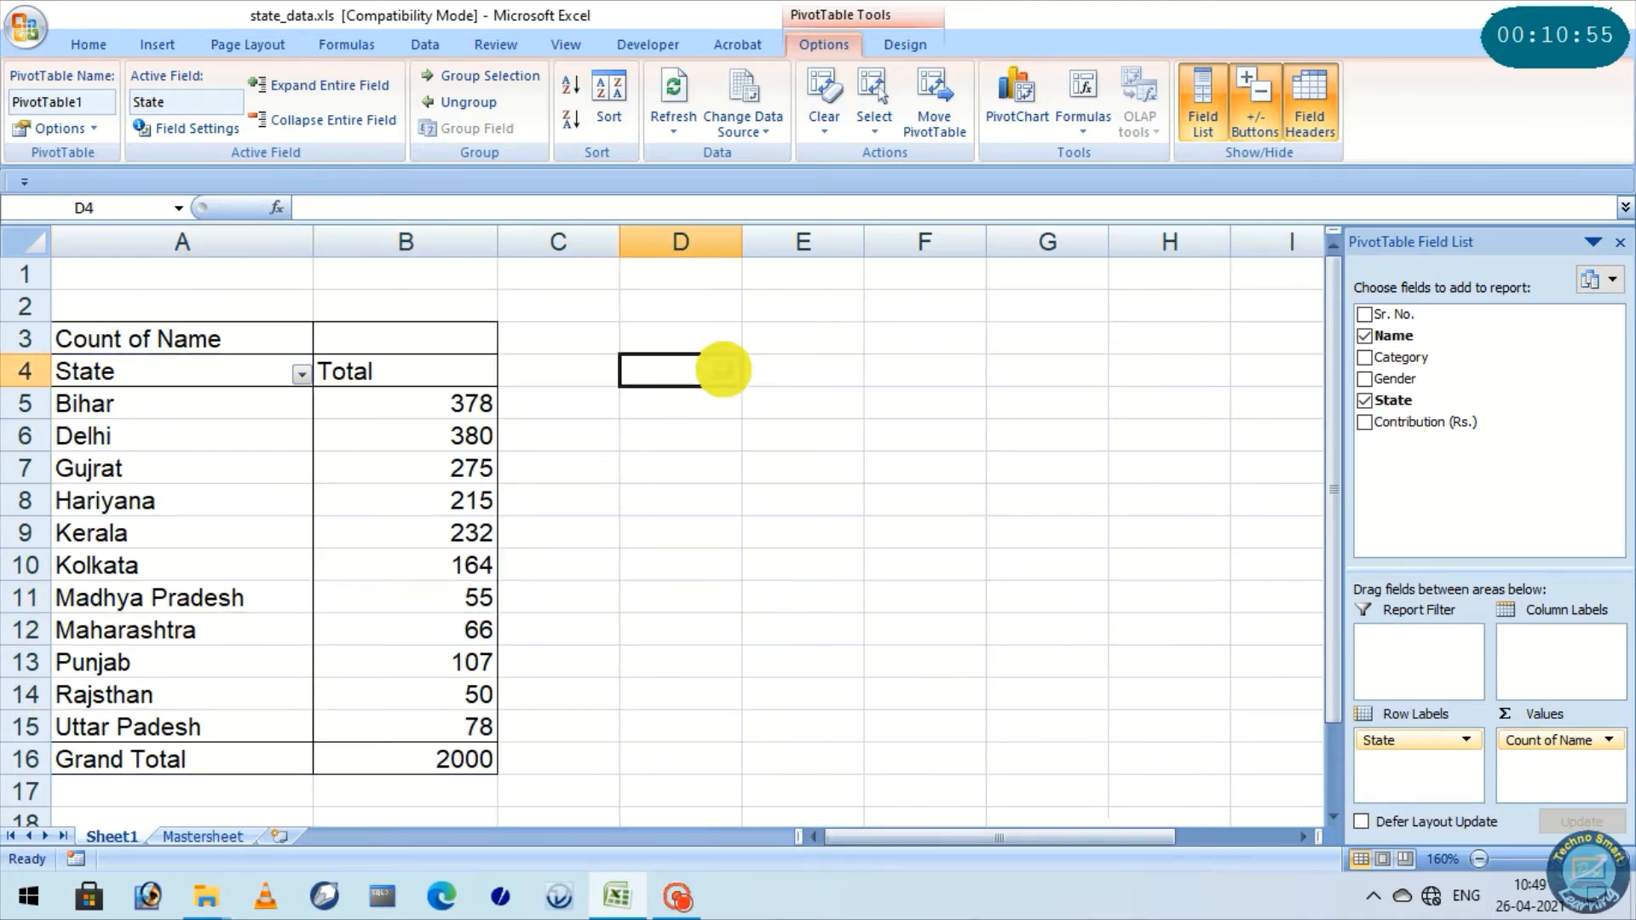
left_click(400, 436)
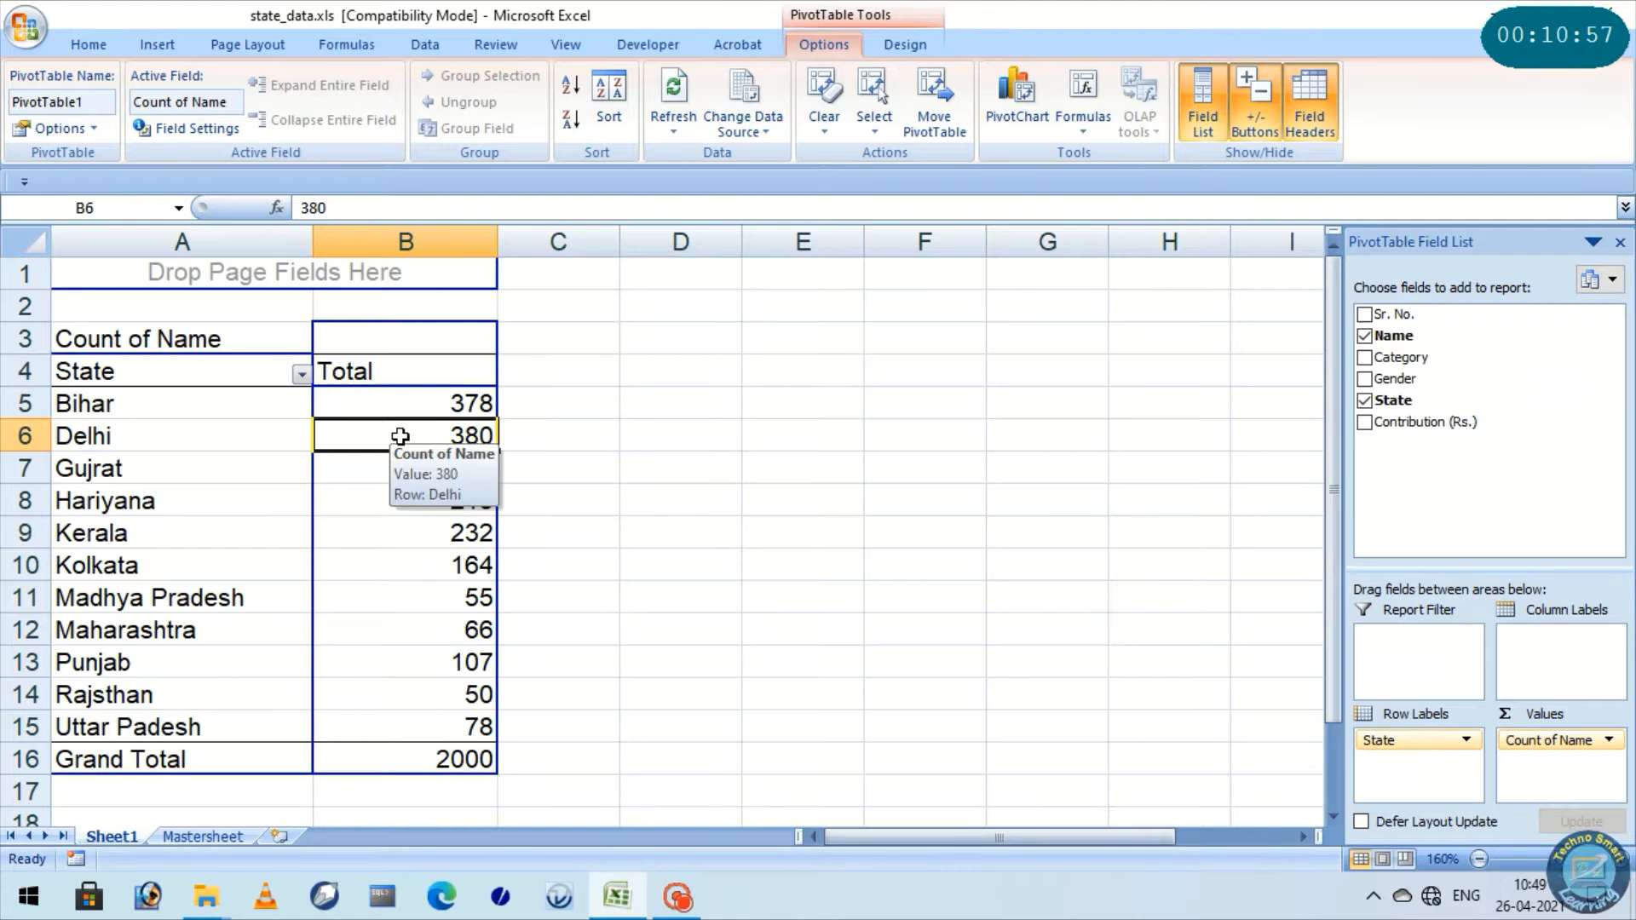
left_click(734, 692)
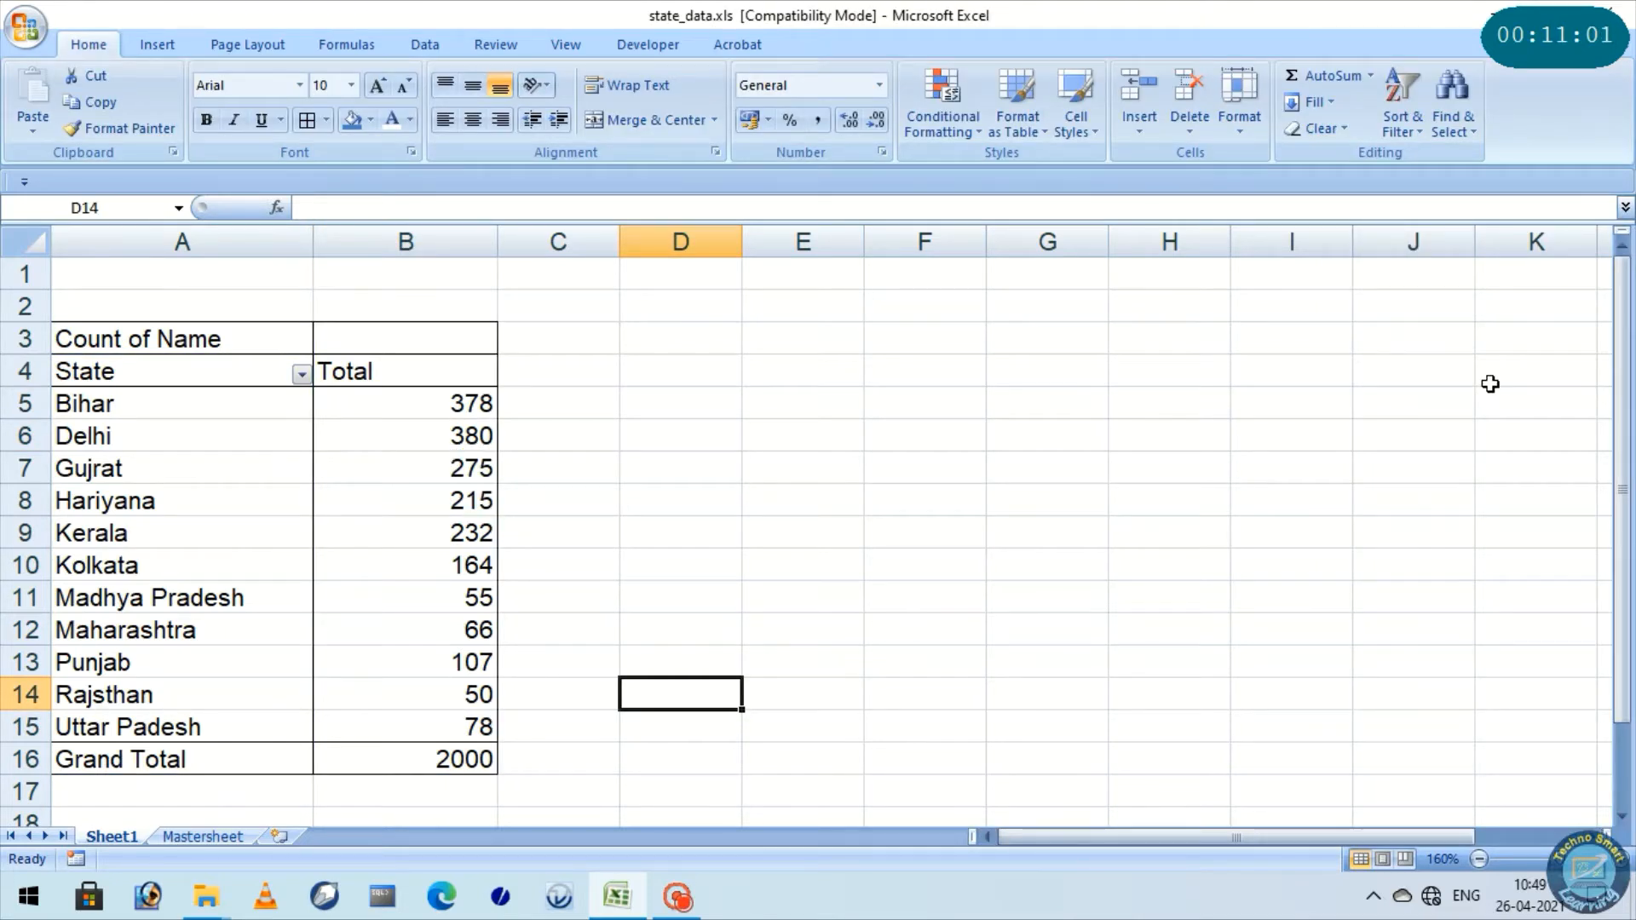
Remove the Name field from the PivotTable's values area and add it back to count the names
left_click(353, 509)
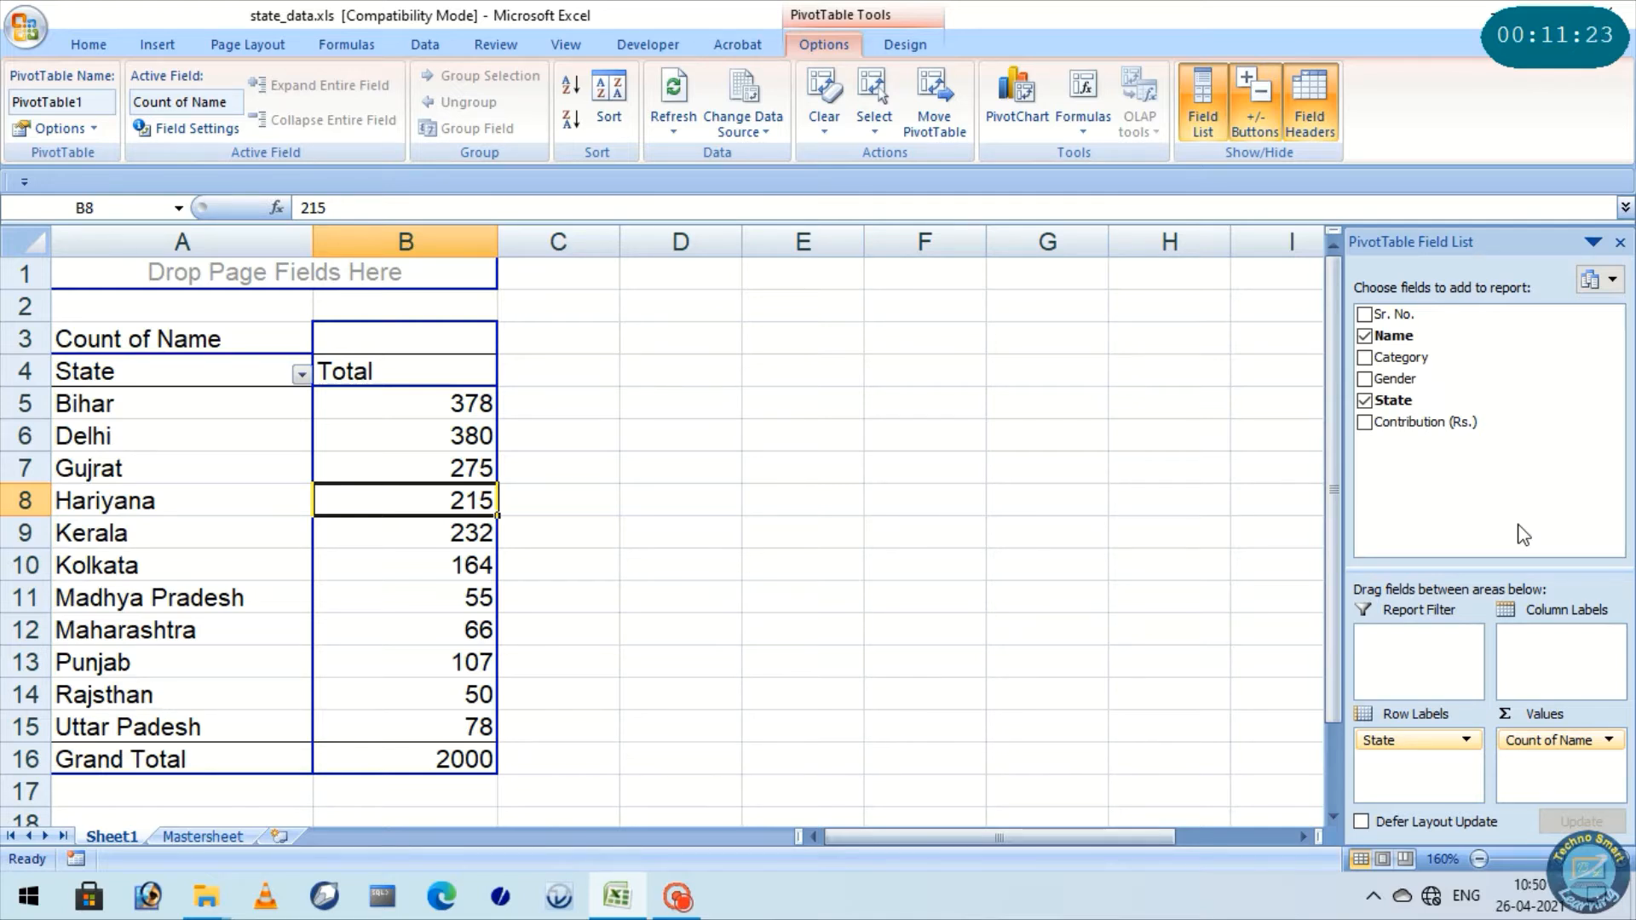
left_click_drag(1558, 740, 1485, 378)
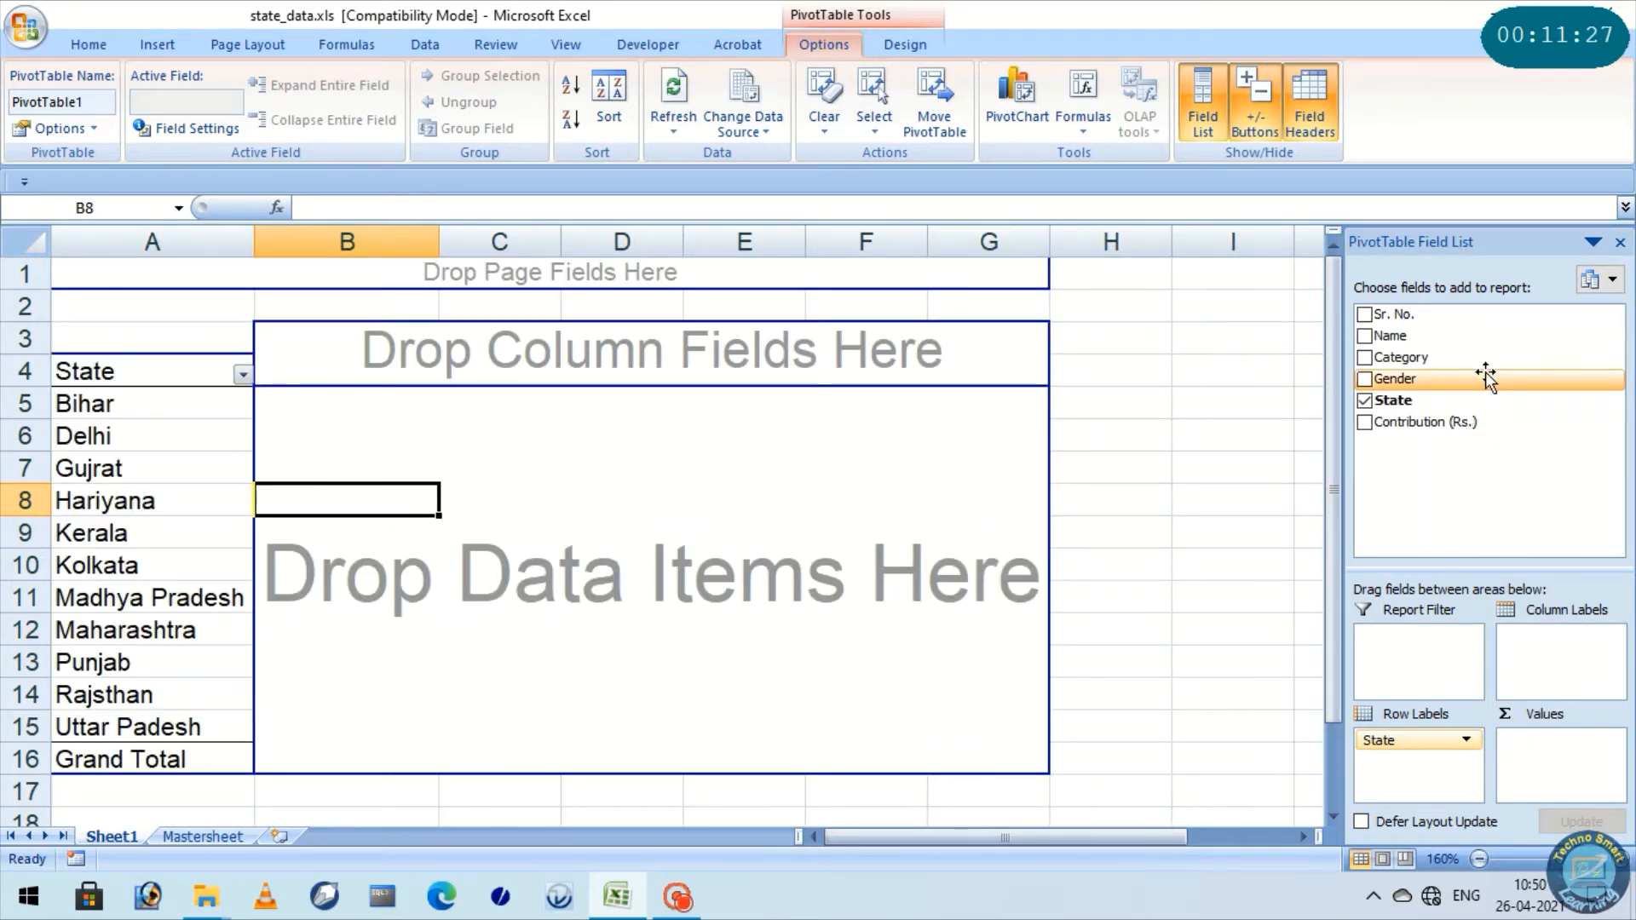
left_click_drag(1486, 377, 1578, 754)
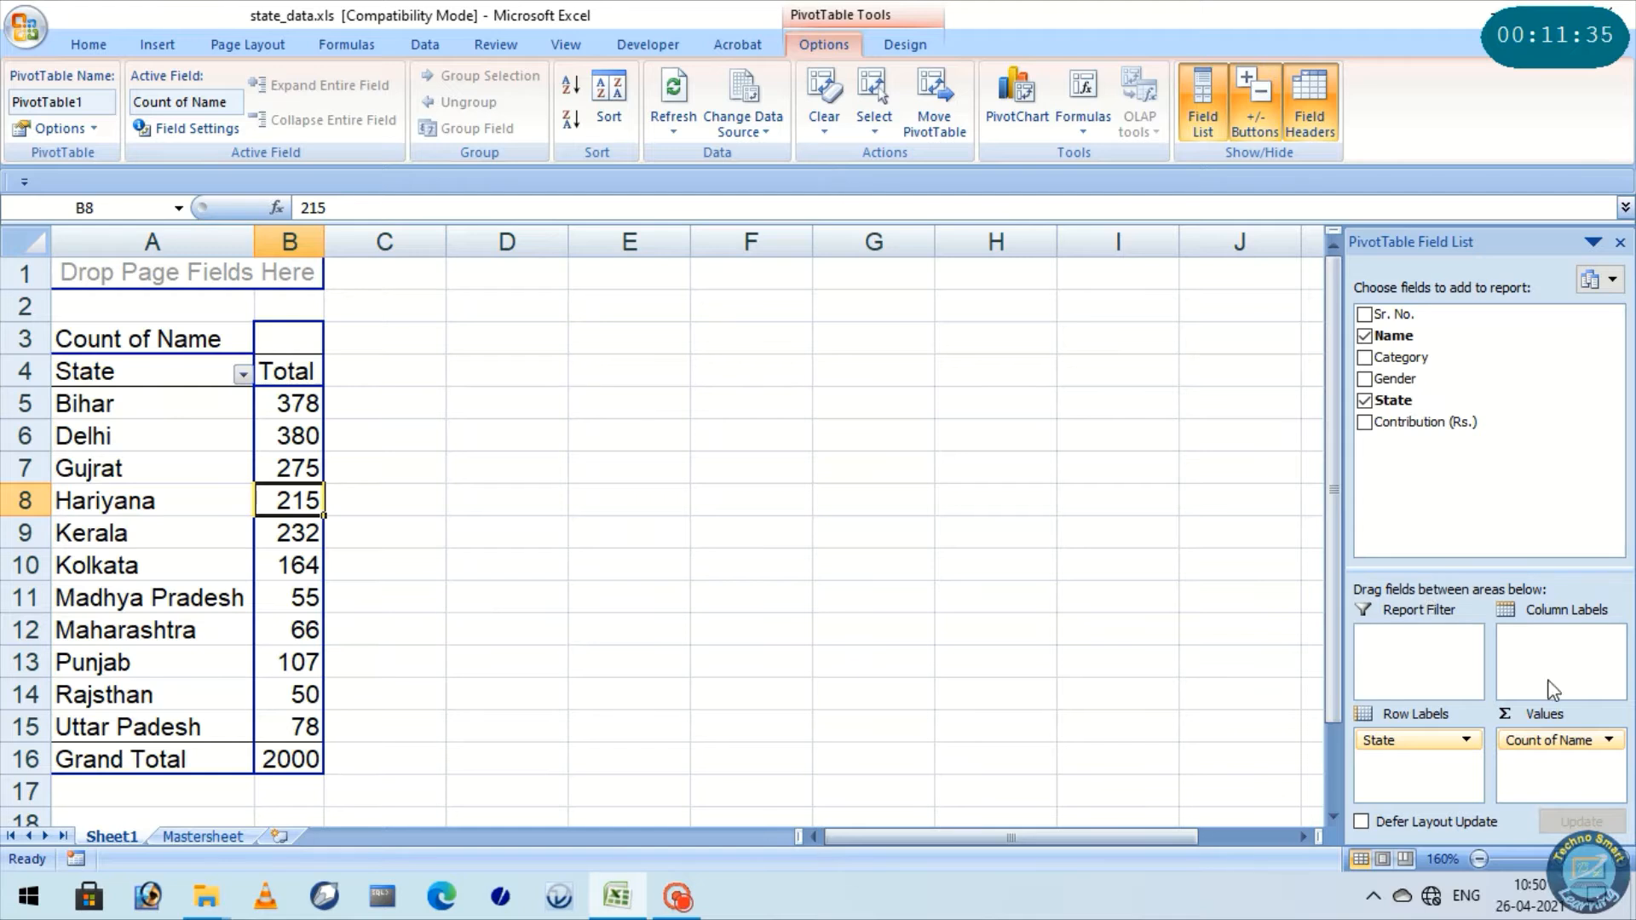
Clear the State and Name fields from the PivotTable, then rebuild it with State as row labels and Name as values
left_click_drag(1485, 578, 1492, 545)
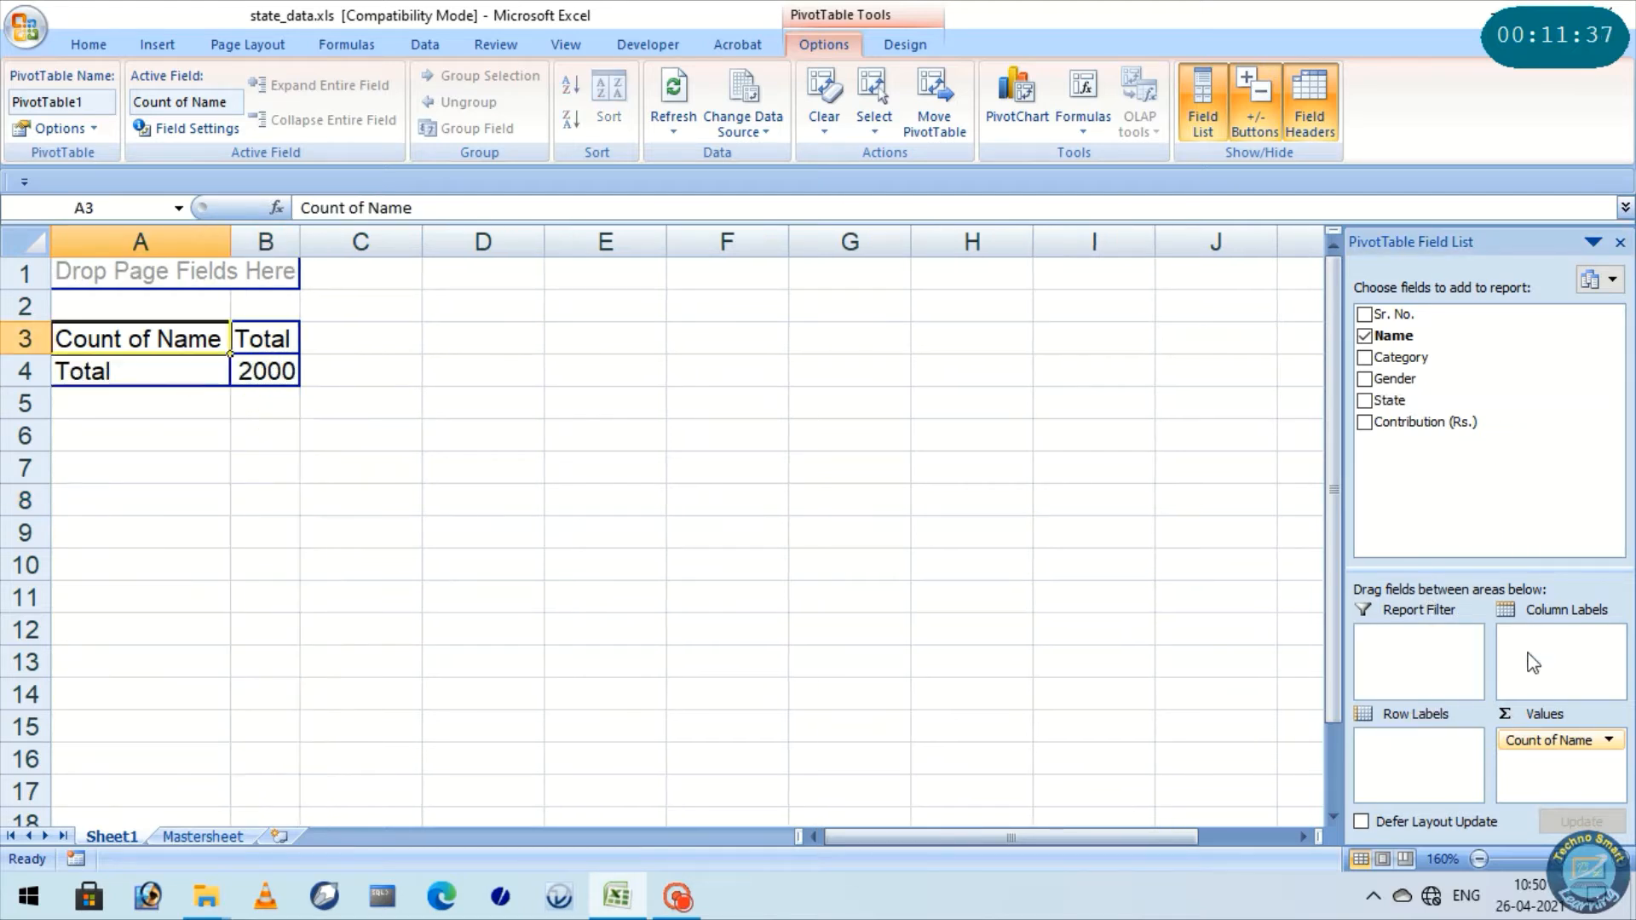
left_click_drag(1540, 739, 1536, 464)
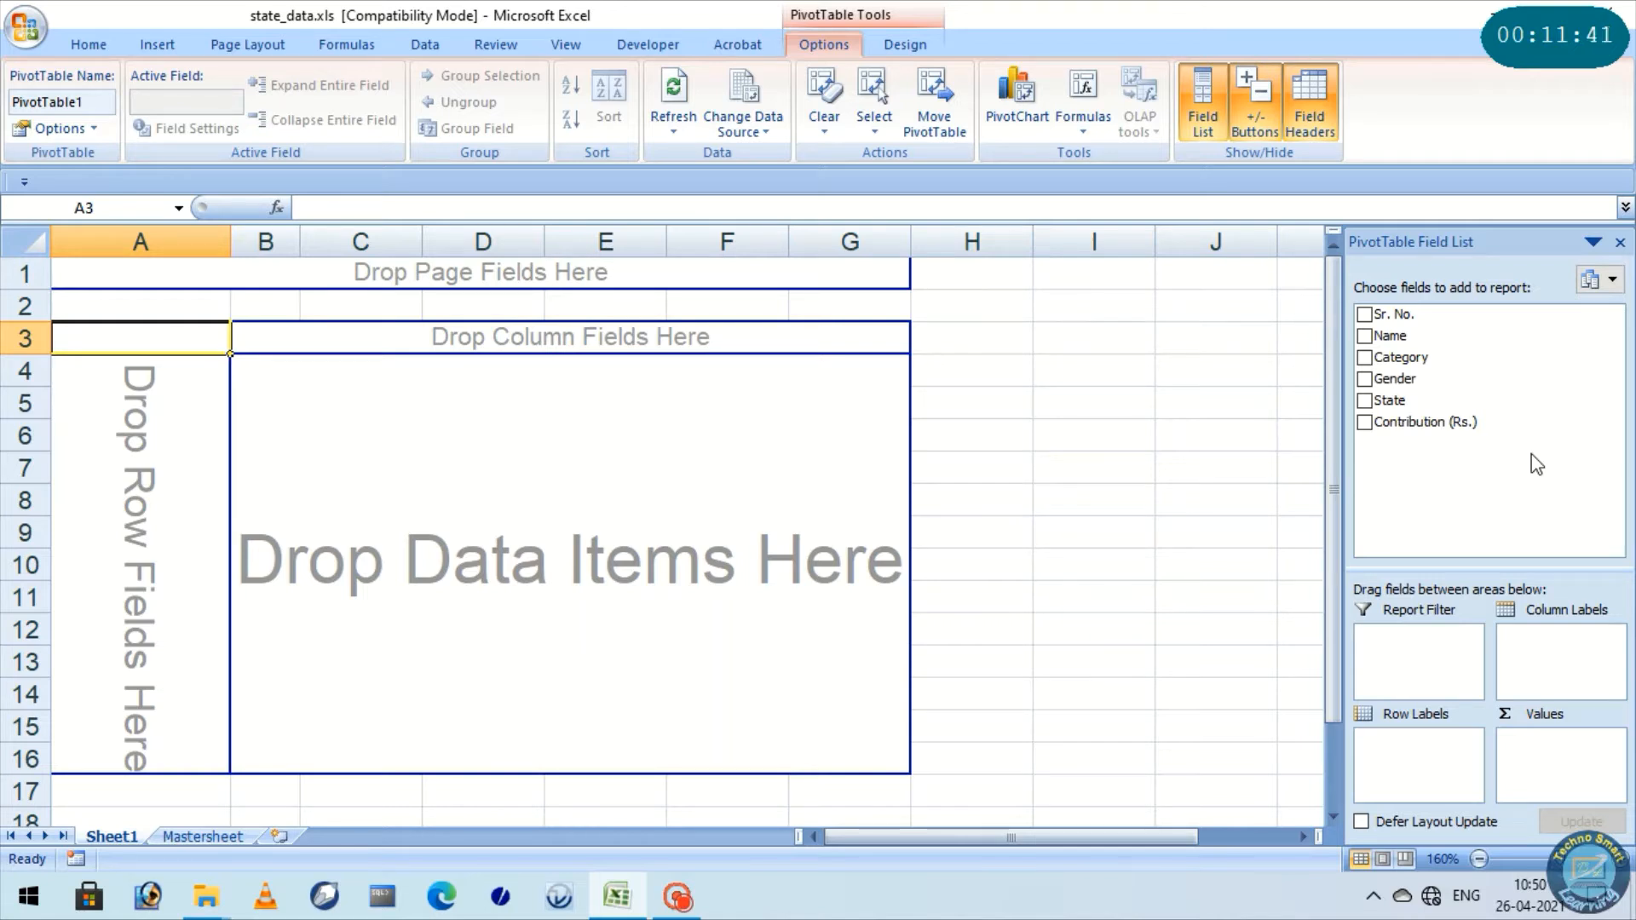
left_click_drag(1440, 401, 1438, 746)
left_click_drag(1393, 336, 1547, 764)
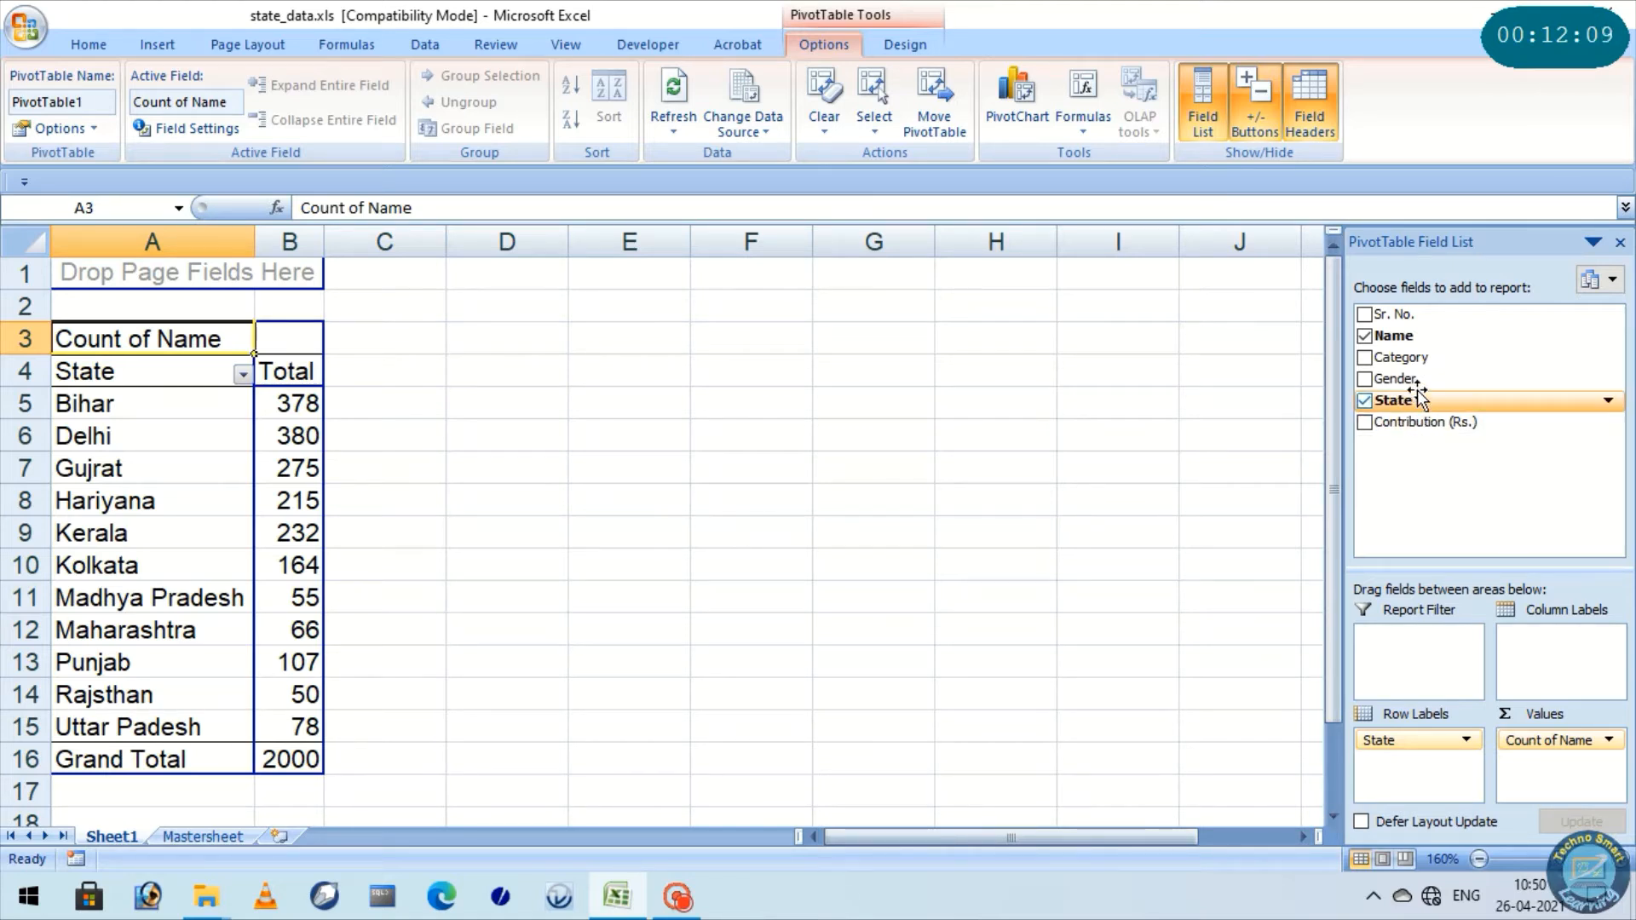
Add the Gender field to the PivotTable's column labels to split each state's name count by gender
mouse_move(1417, 378)
left_mouse_down()
mouse_move(1581, 655)
mouse_move(1442, 376)
left_mouse_up()
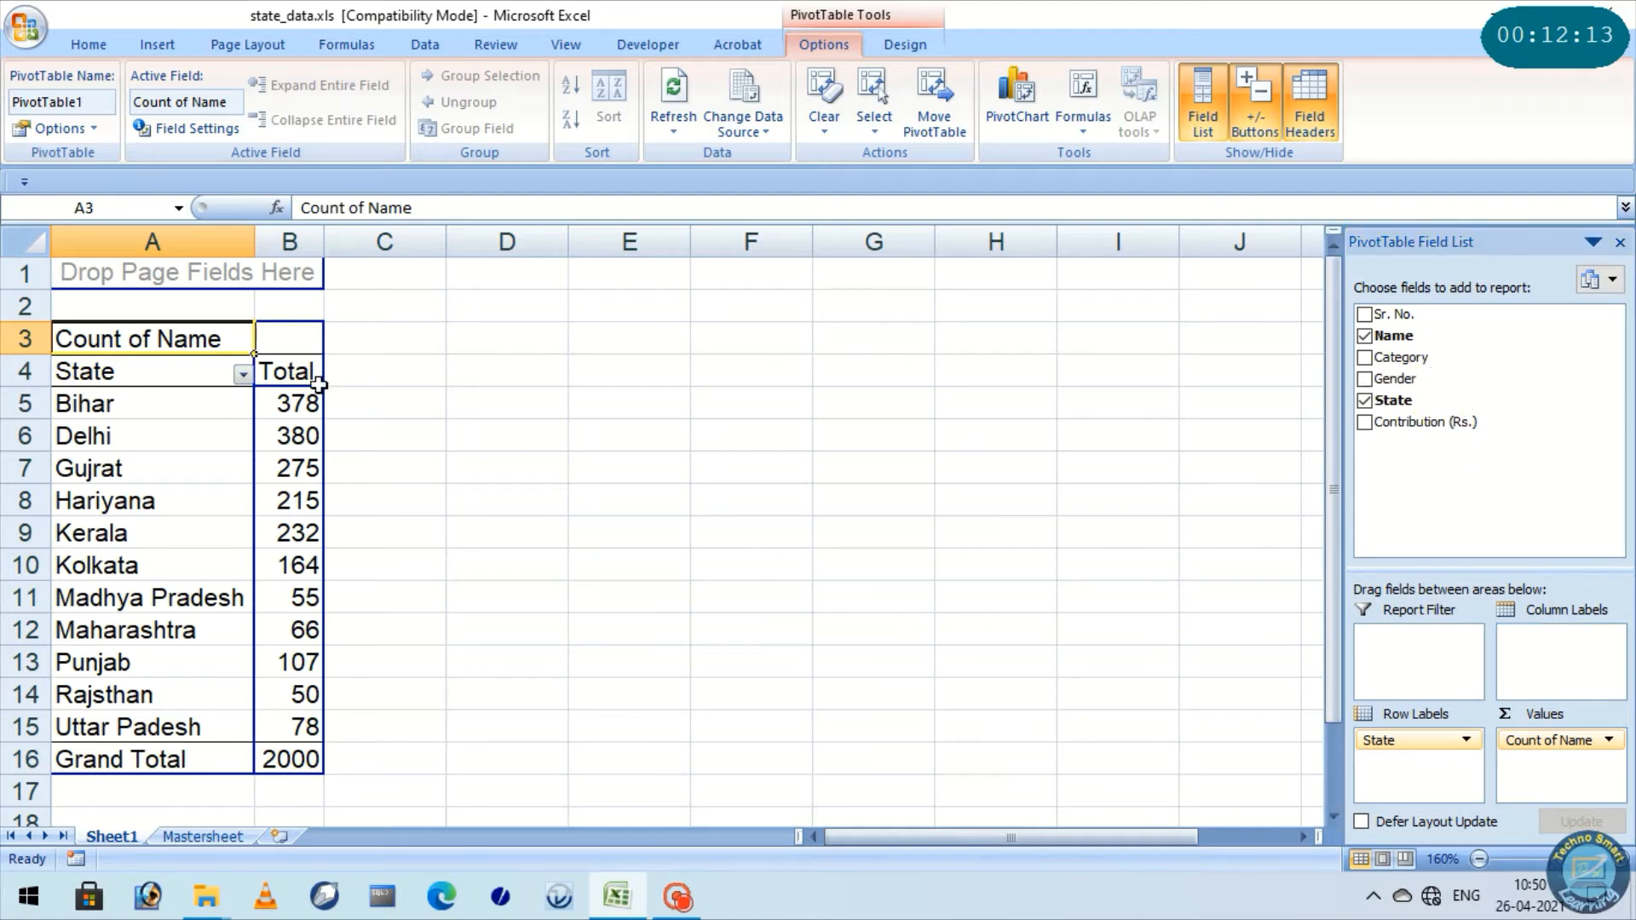
left_click(290, 334)
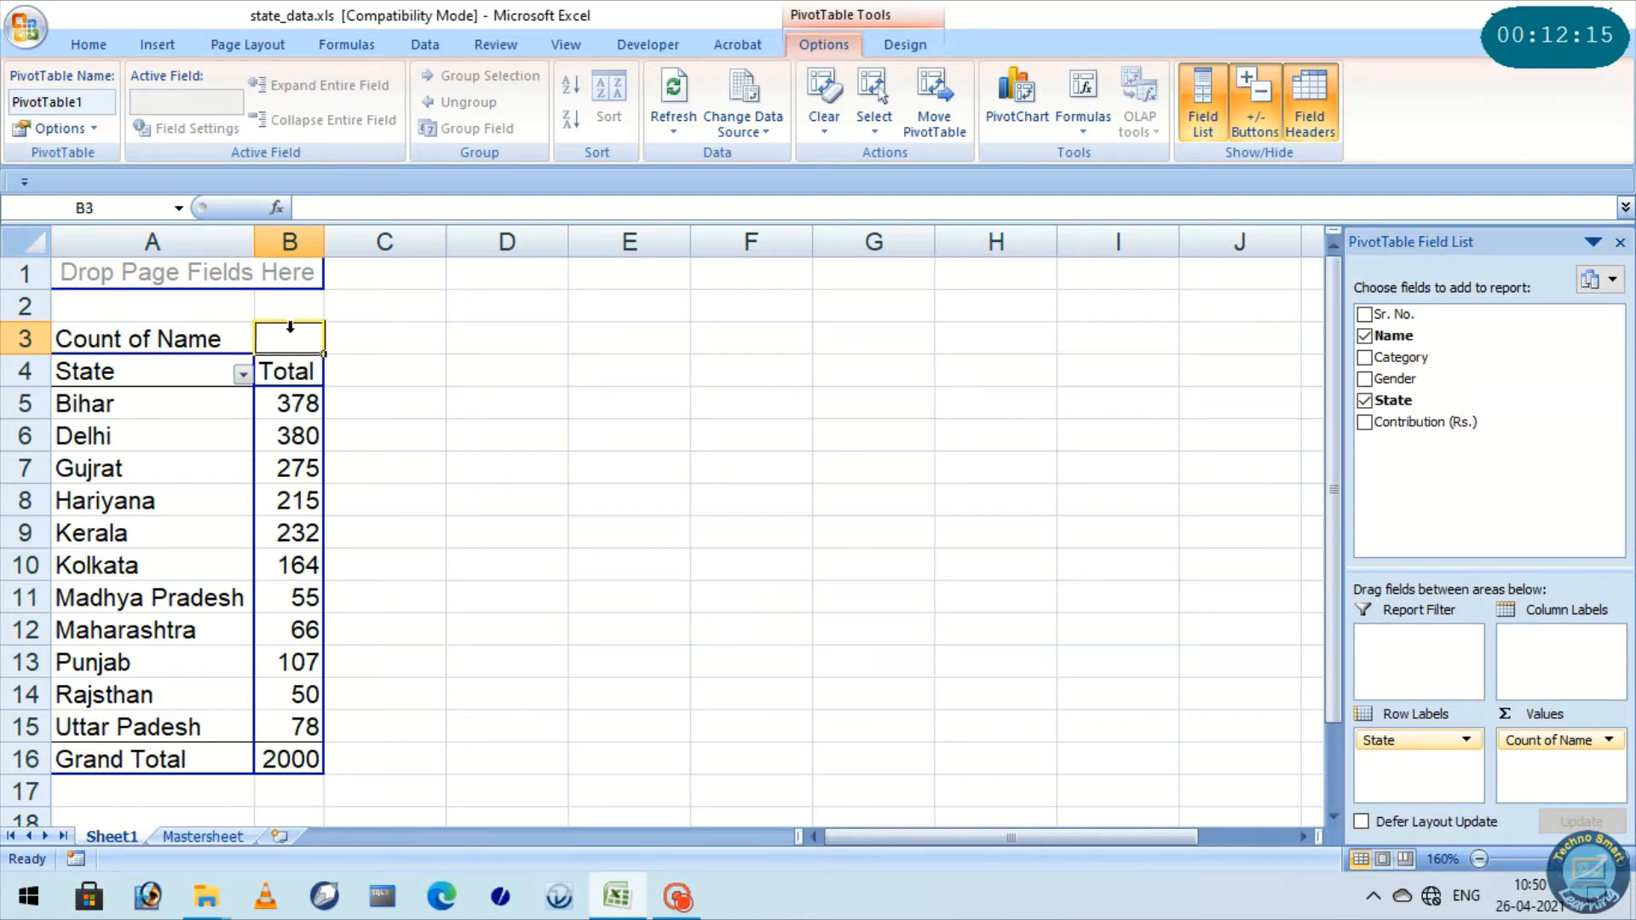
left_click_drag(1421, 377, 1572, 648)
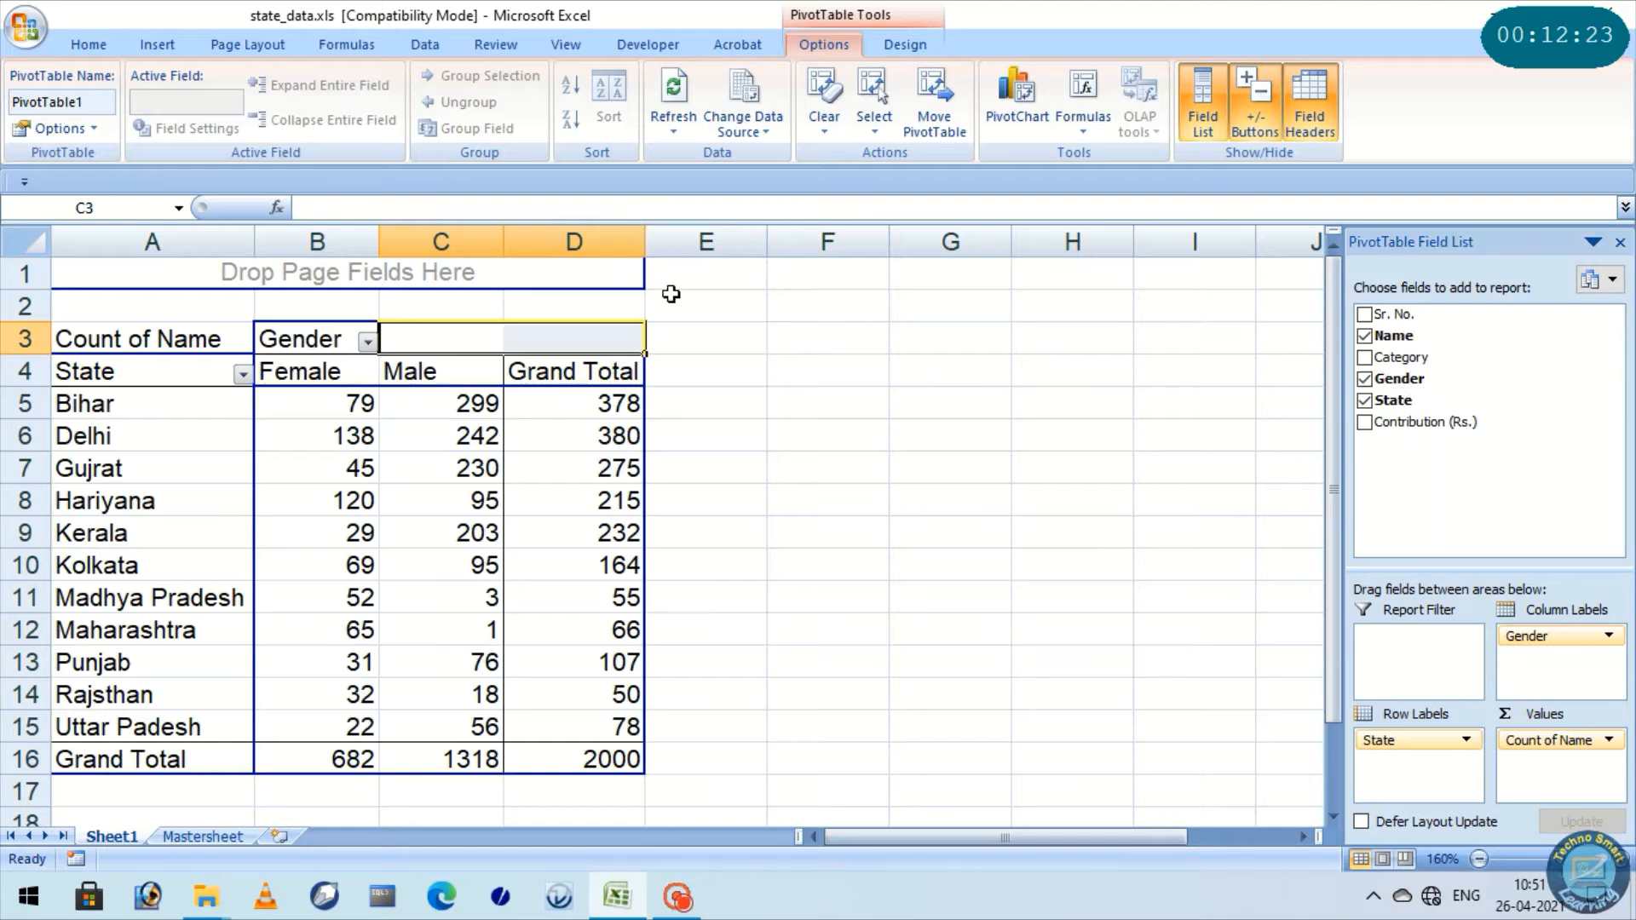
Examine the PivotTable's State, Female, Male and Grand Total columns one by one
left_click(707, 345)
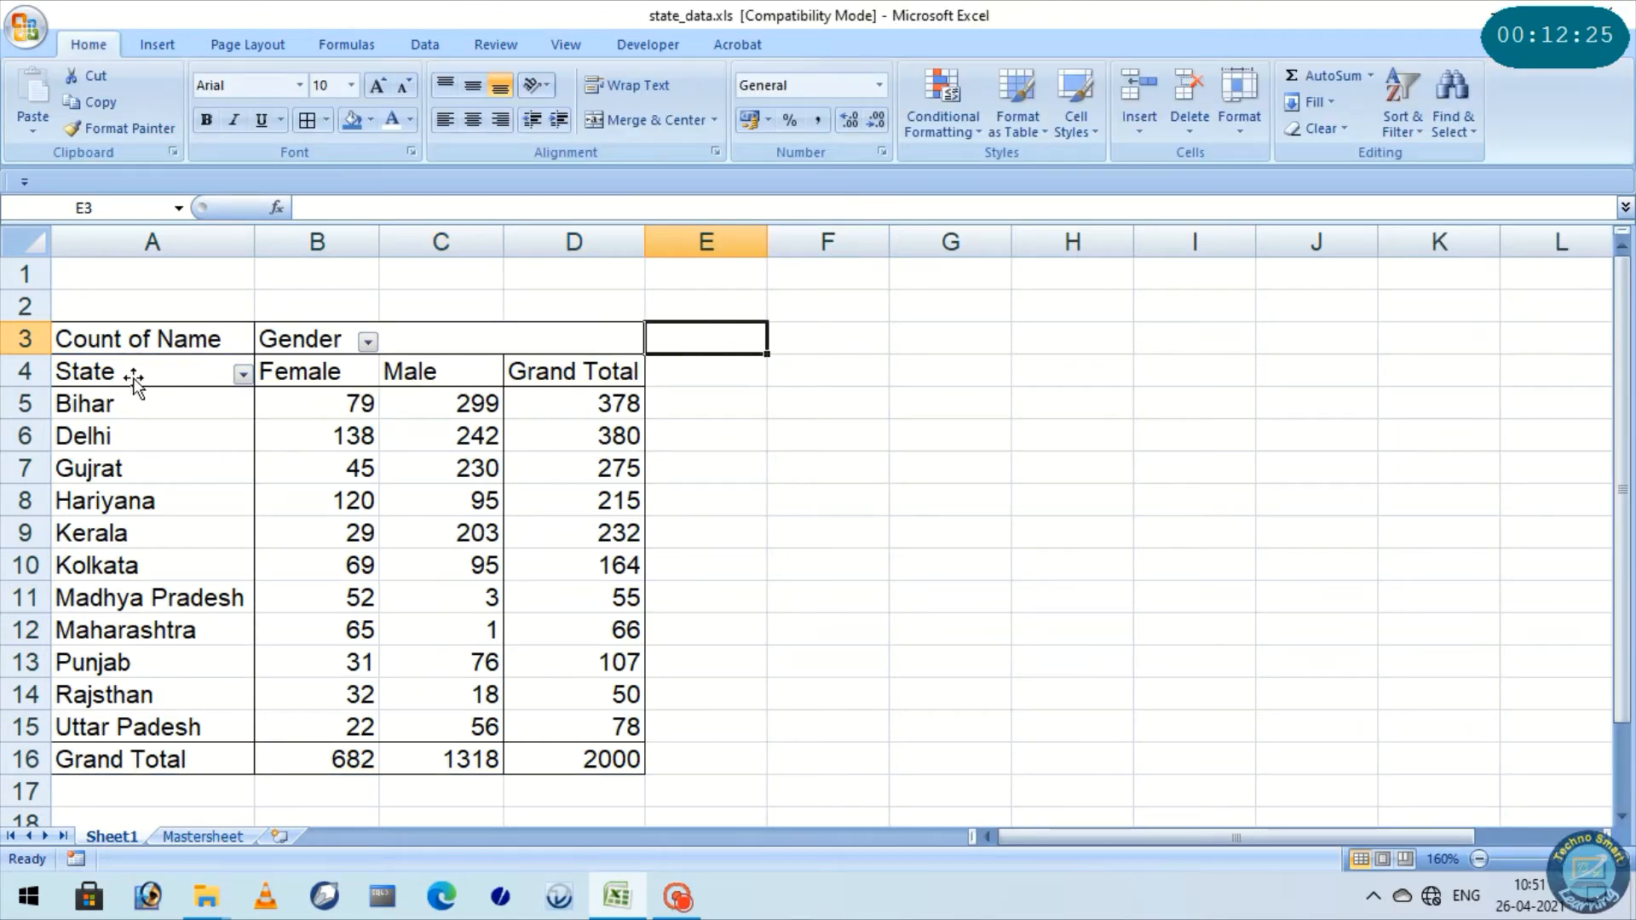
left_click(136, 245)
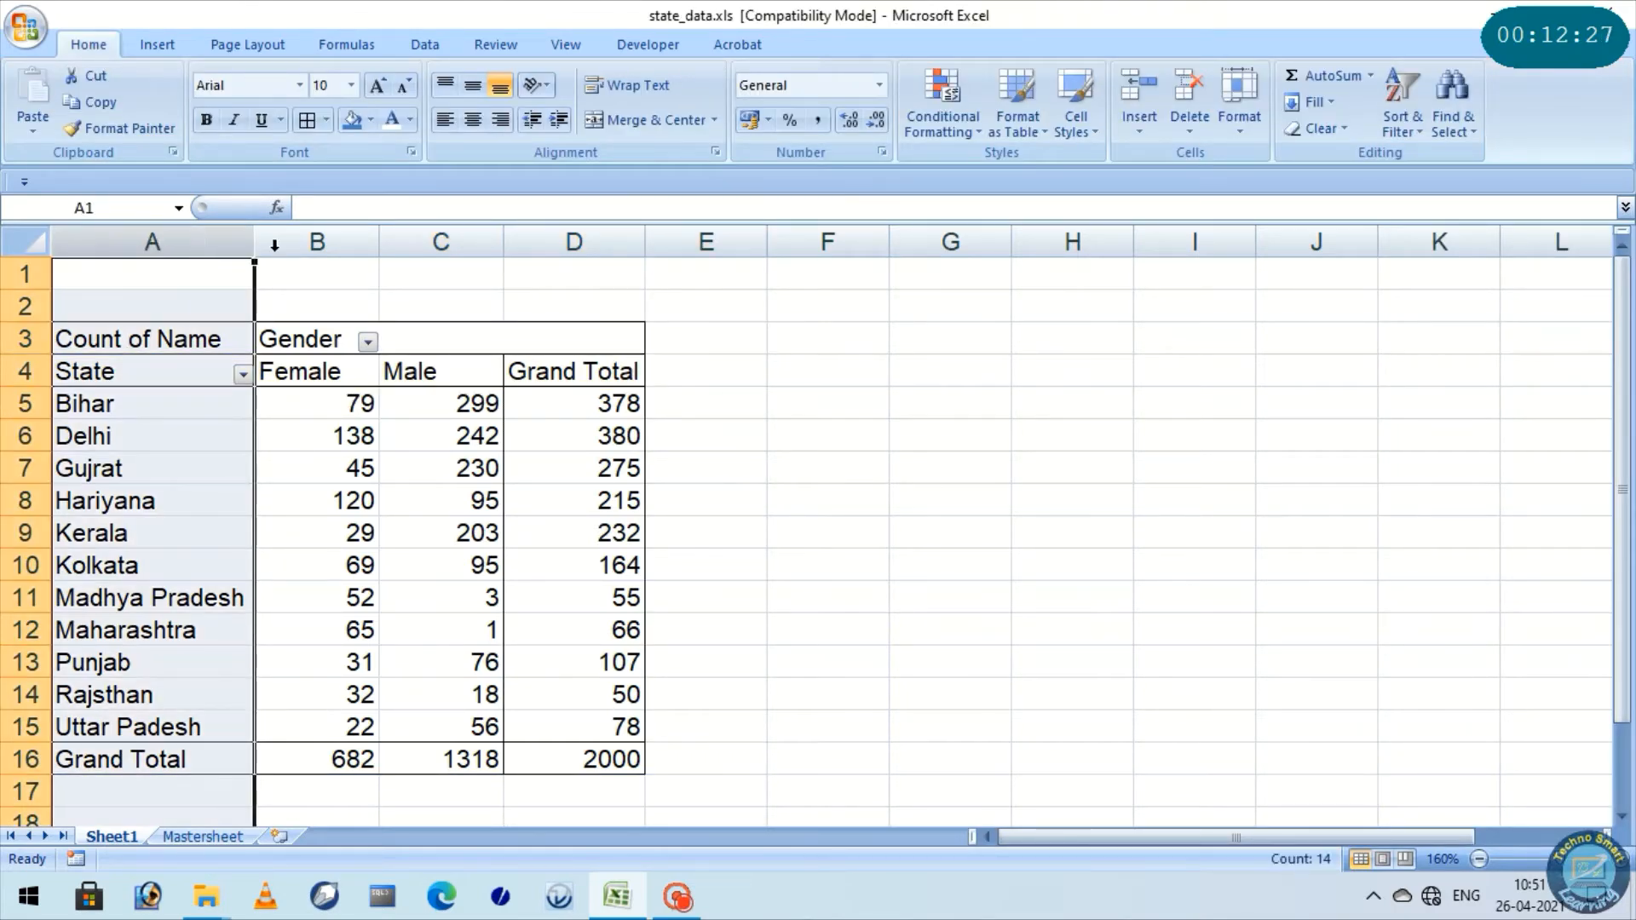
left_click(314, 238)
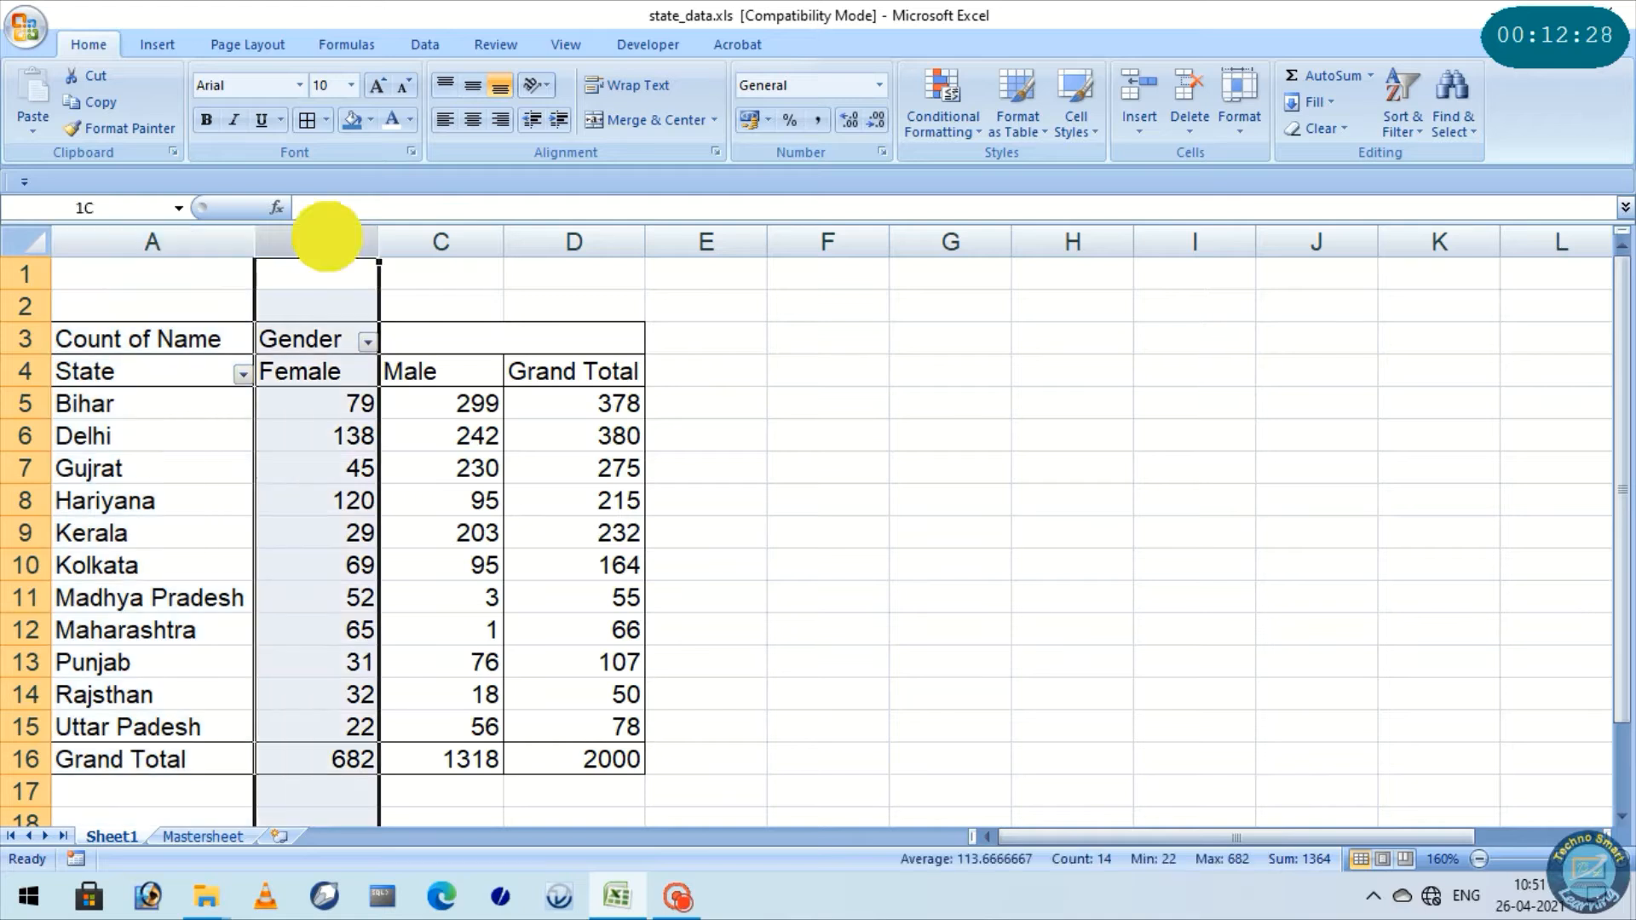
left_click(462, 234)
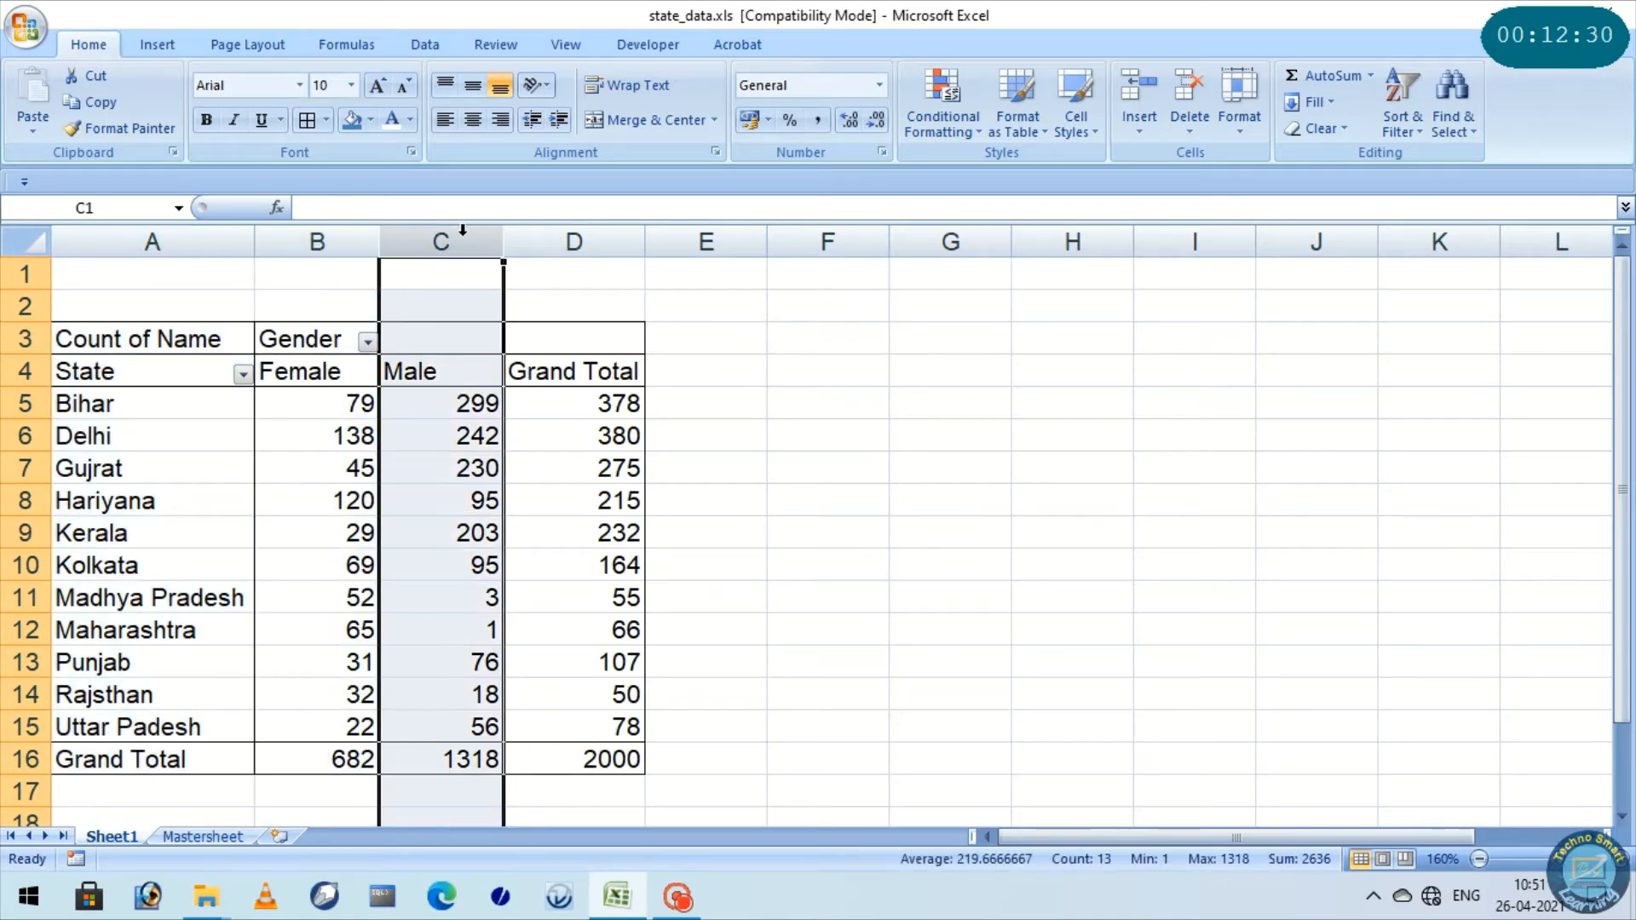
left_click(579, 238)
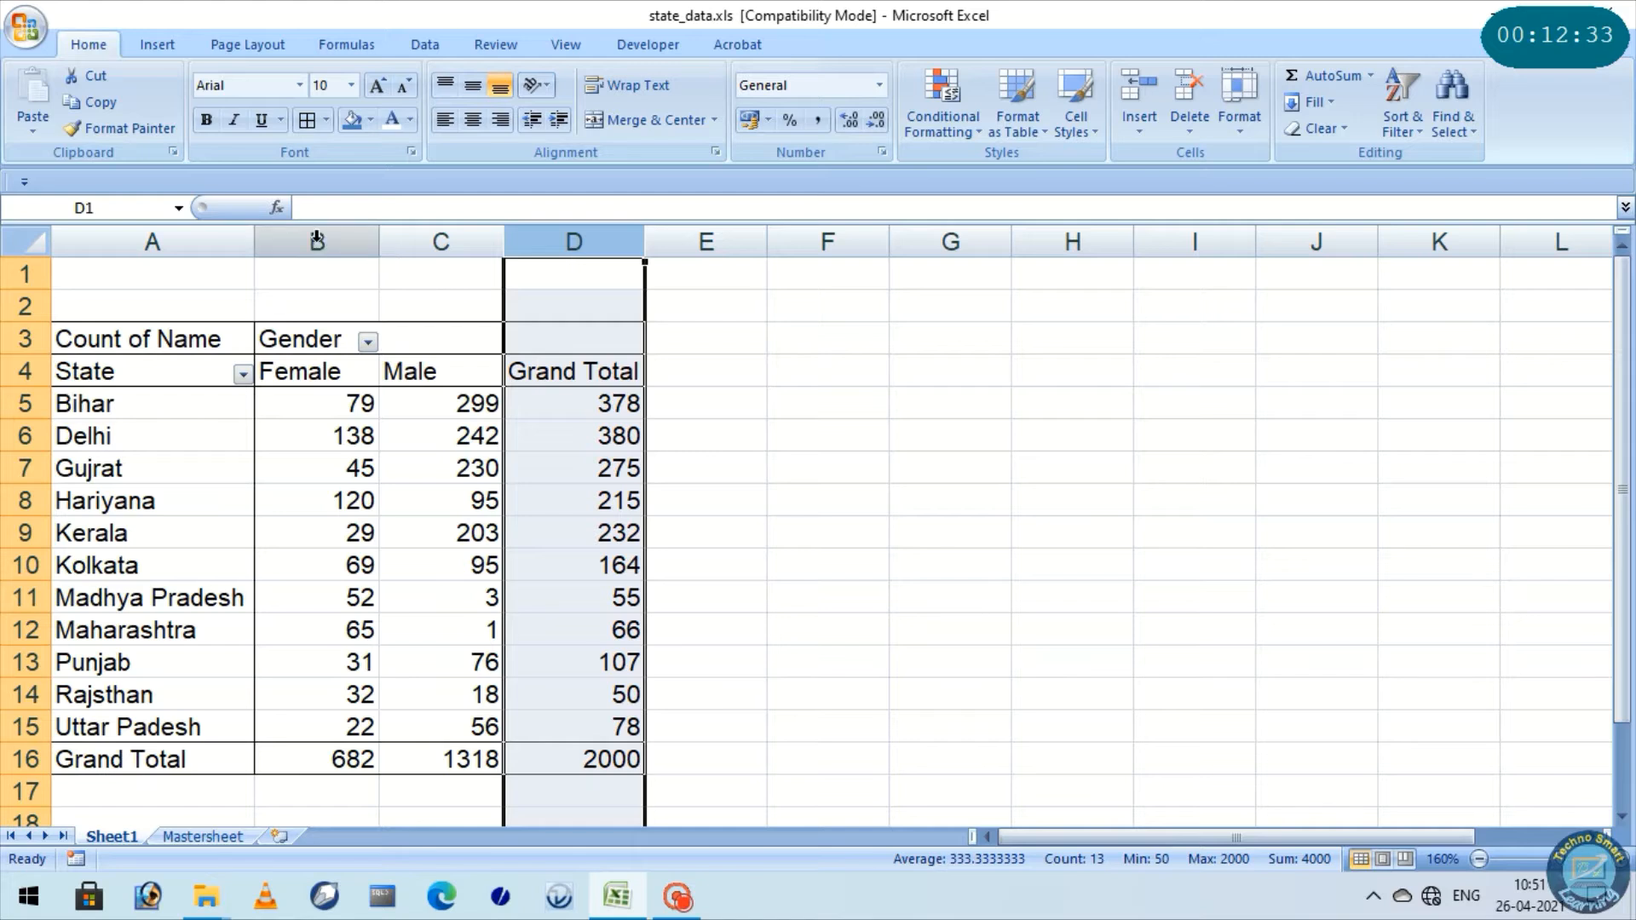
left_click(320, 239)
left_click(440, 232)
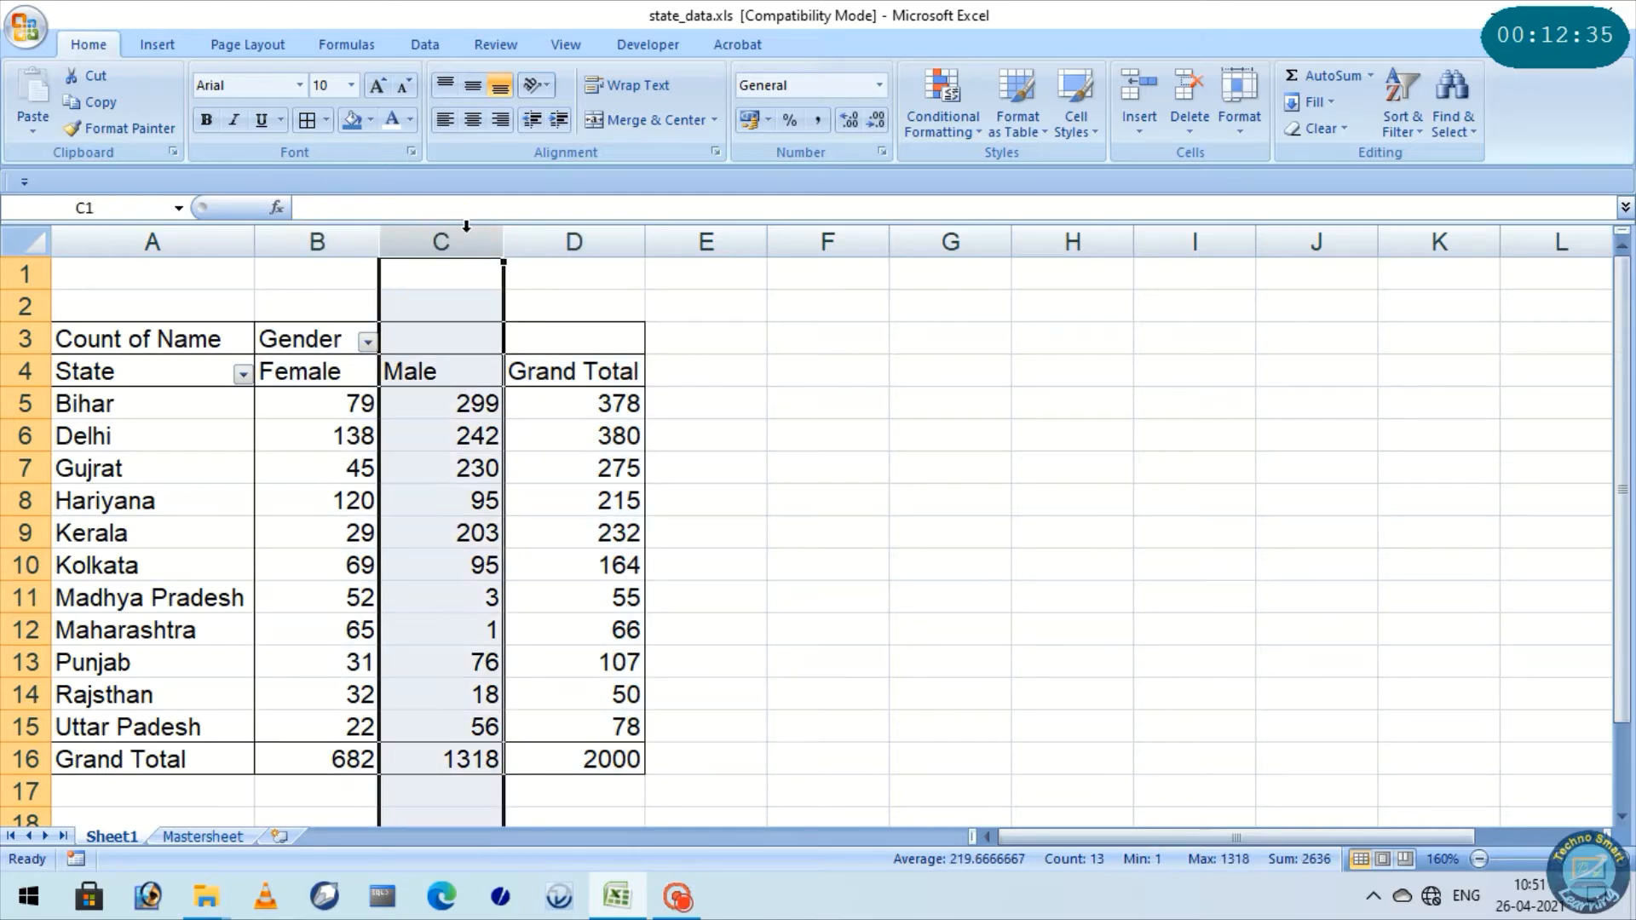
left_click(587, 232)
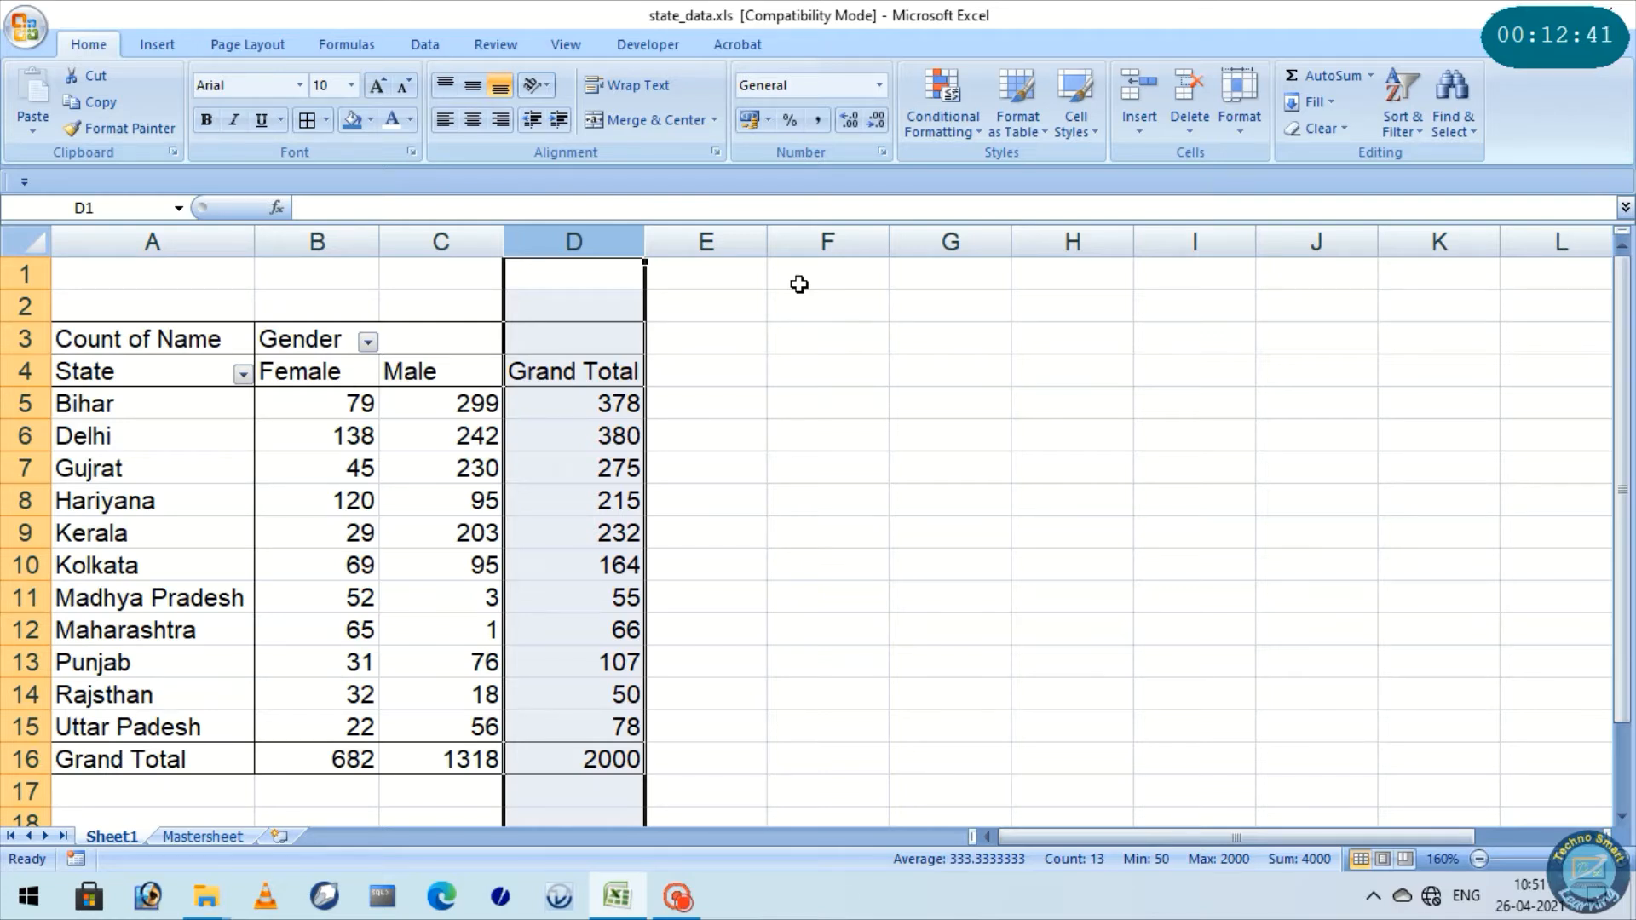
Add the Category field below Gender in the PivotTable's column labels and autofit all the sheet's columns
left_click(278, 454)
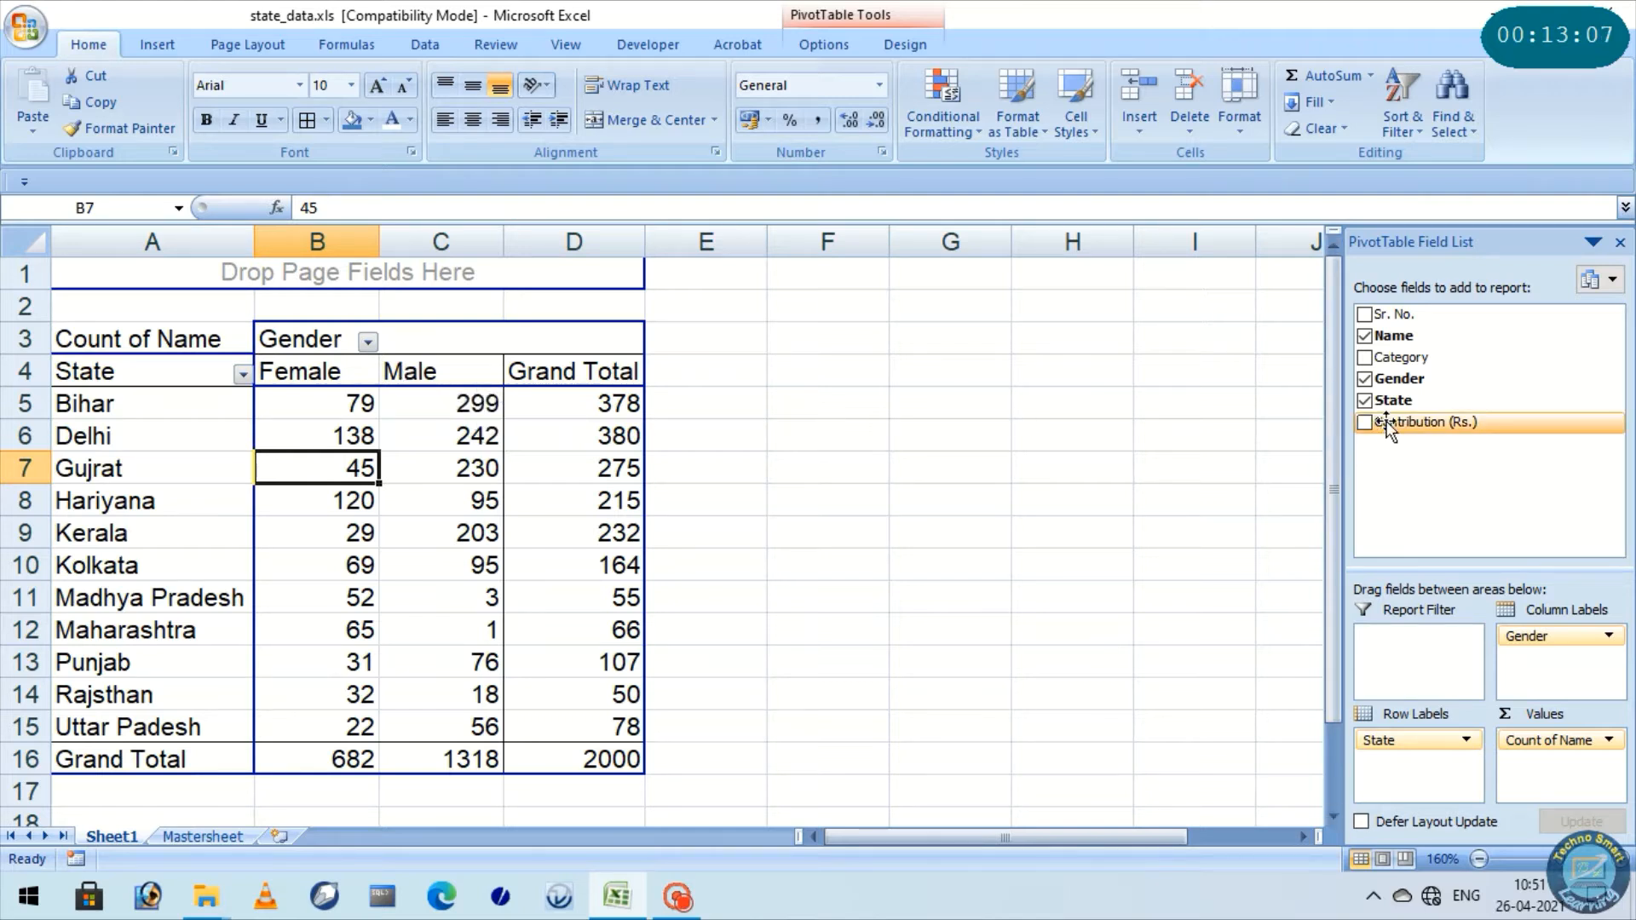
left_click_drag(1403, 358, 1565, 669)
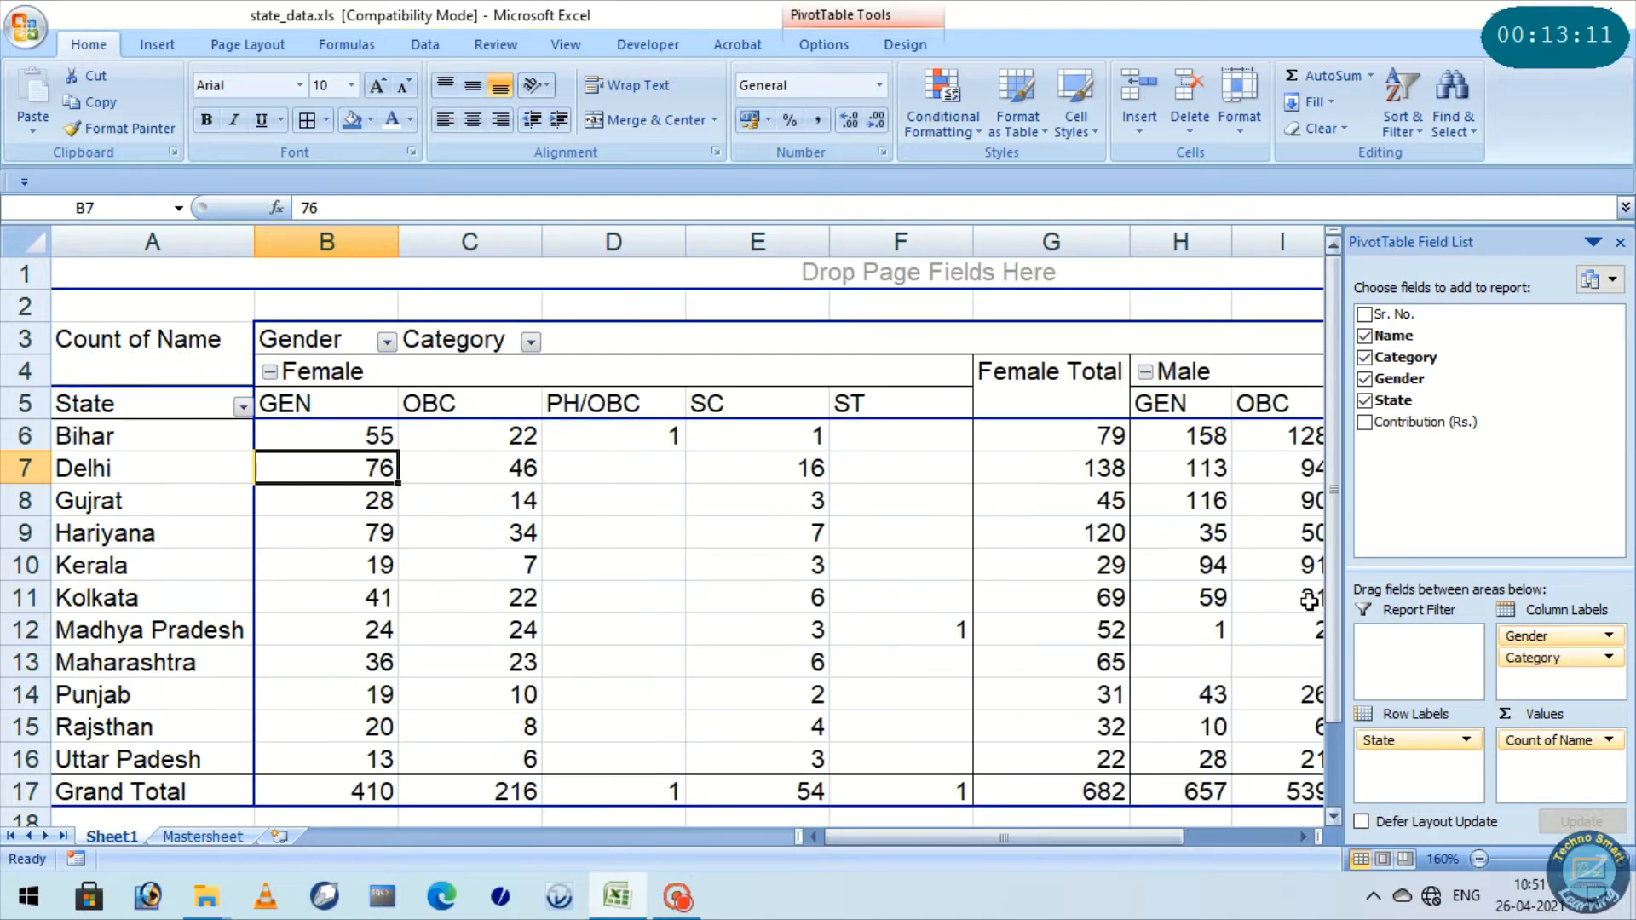
left_click(24, 227)
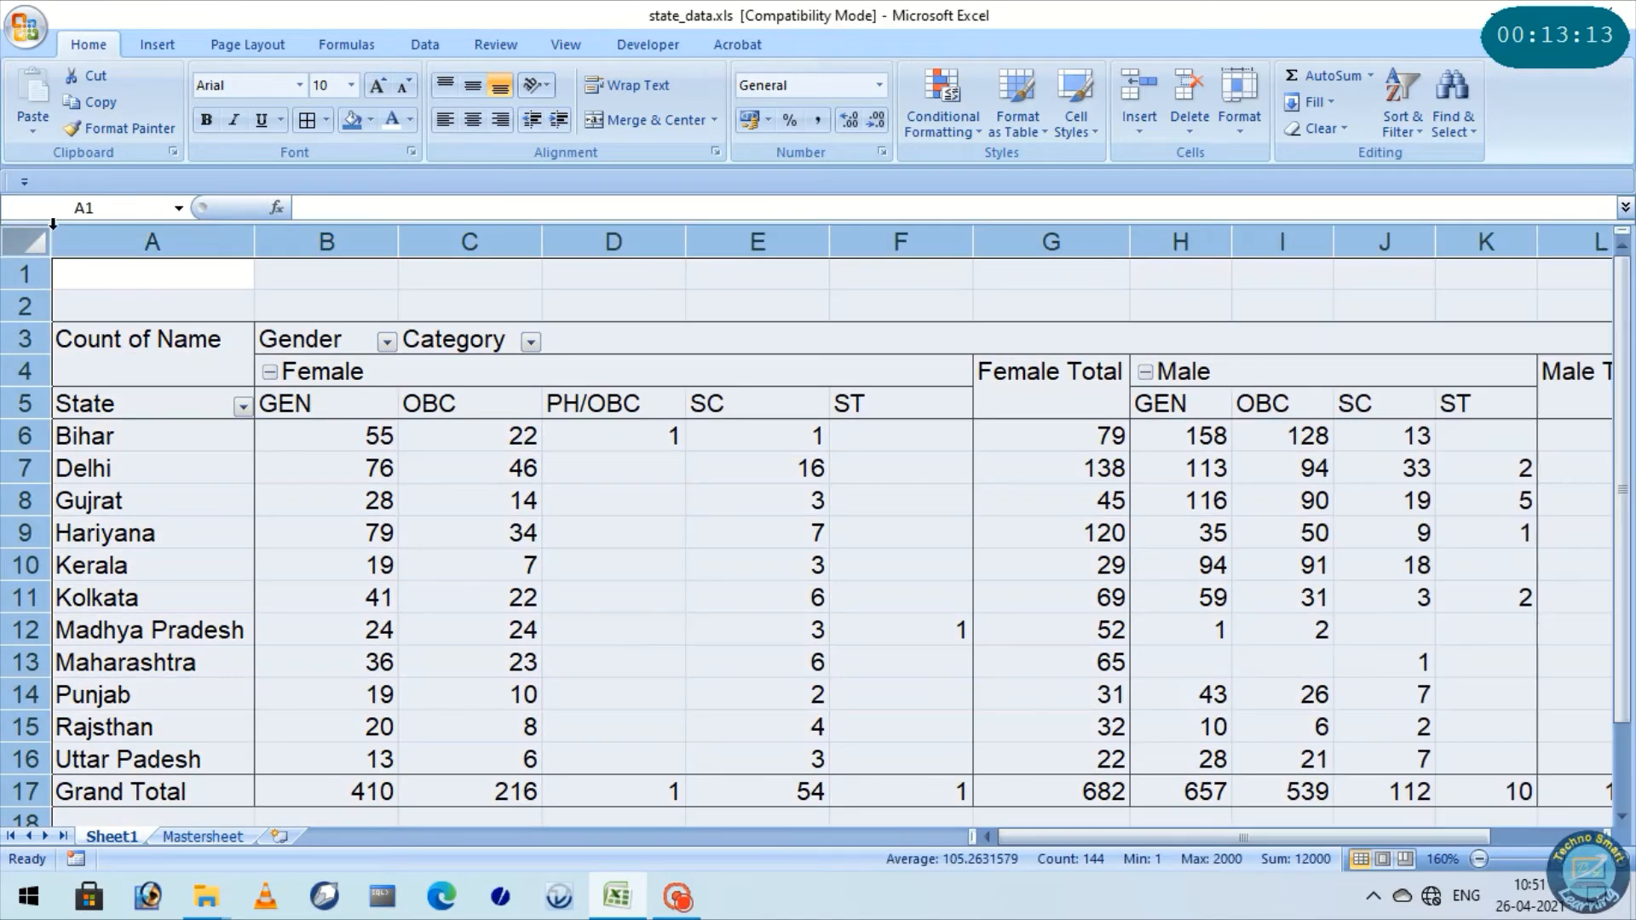
double_click(256, 234)
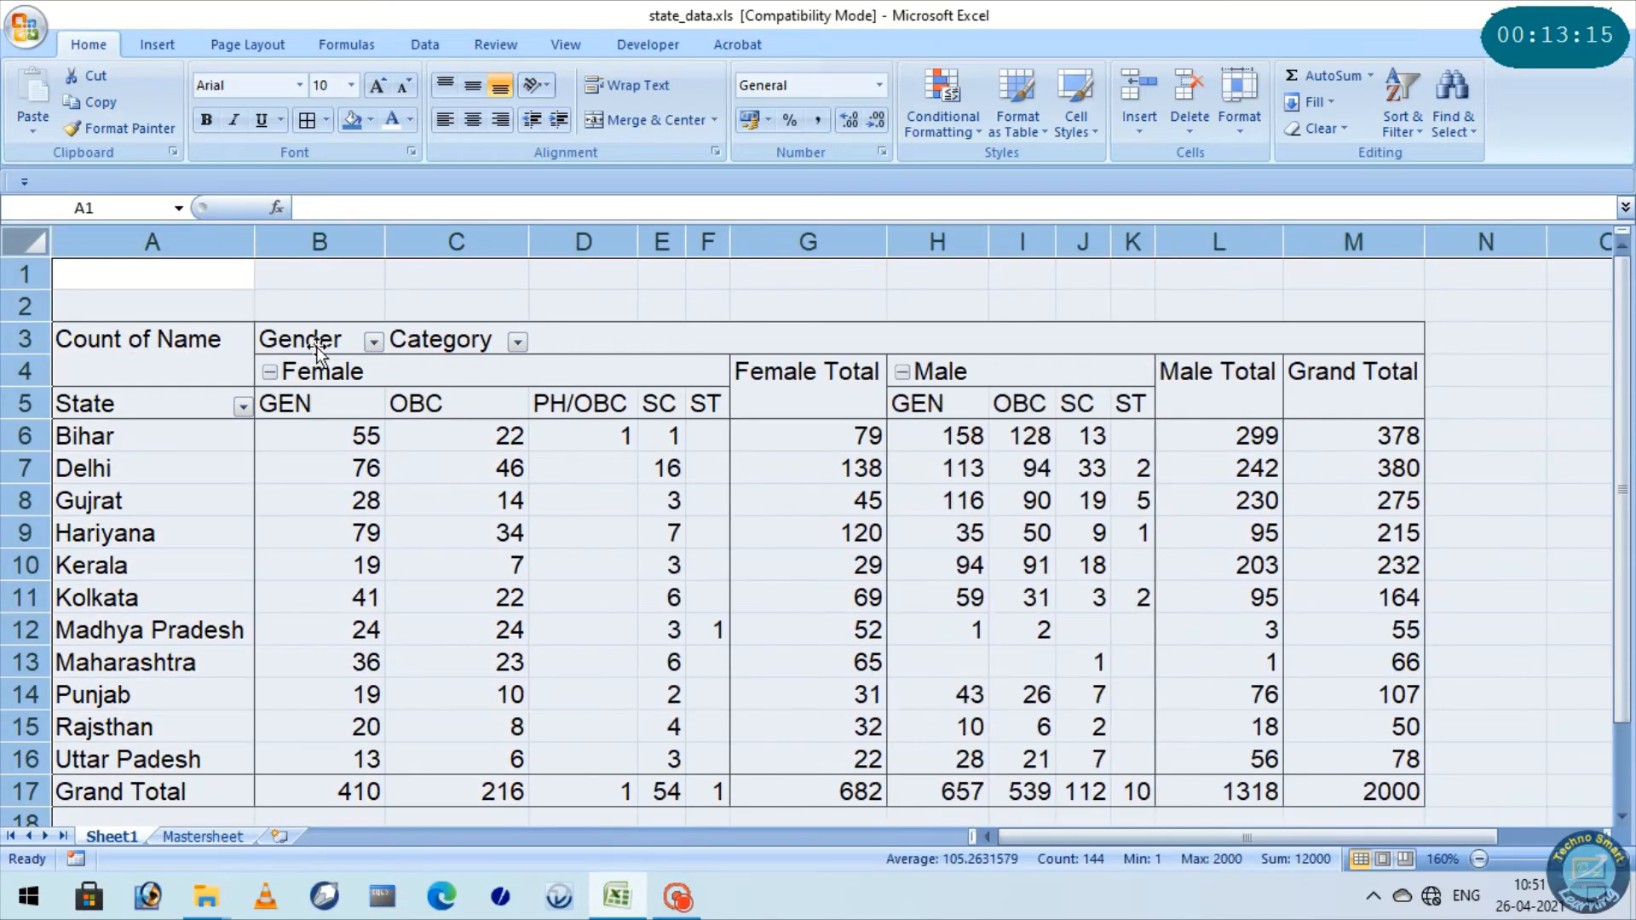
Examine the category headings under Female and the Female Total, Male Total and Grand Total columns, then select the whole PivotTable
left_click(307, 370)
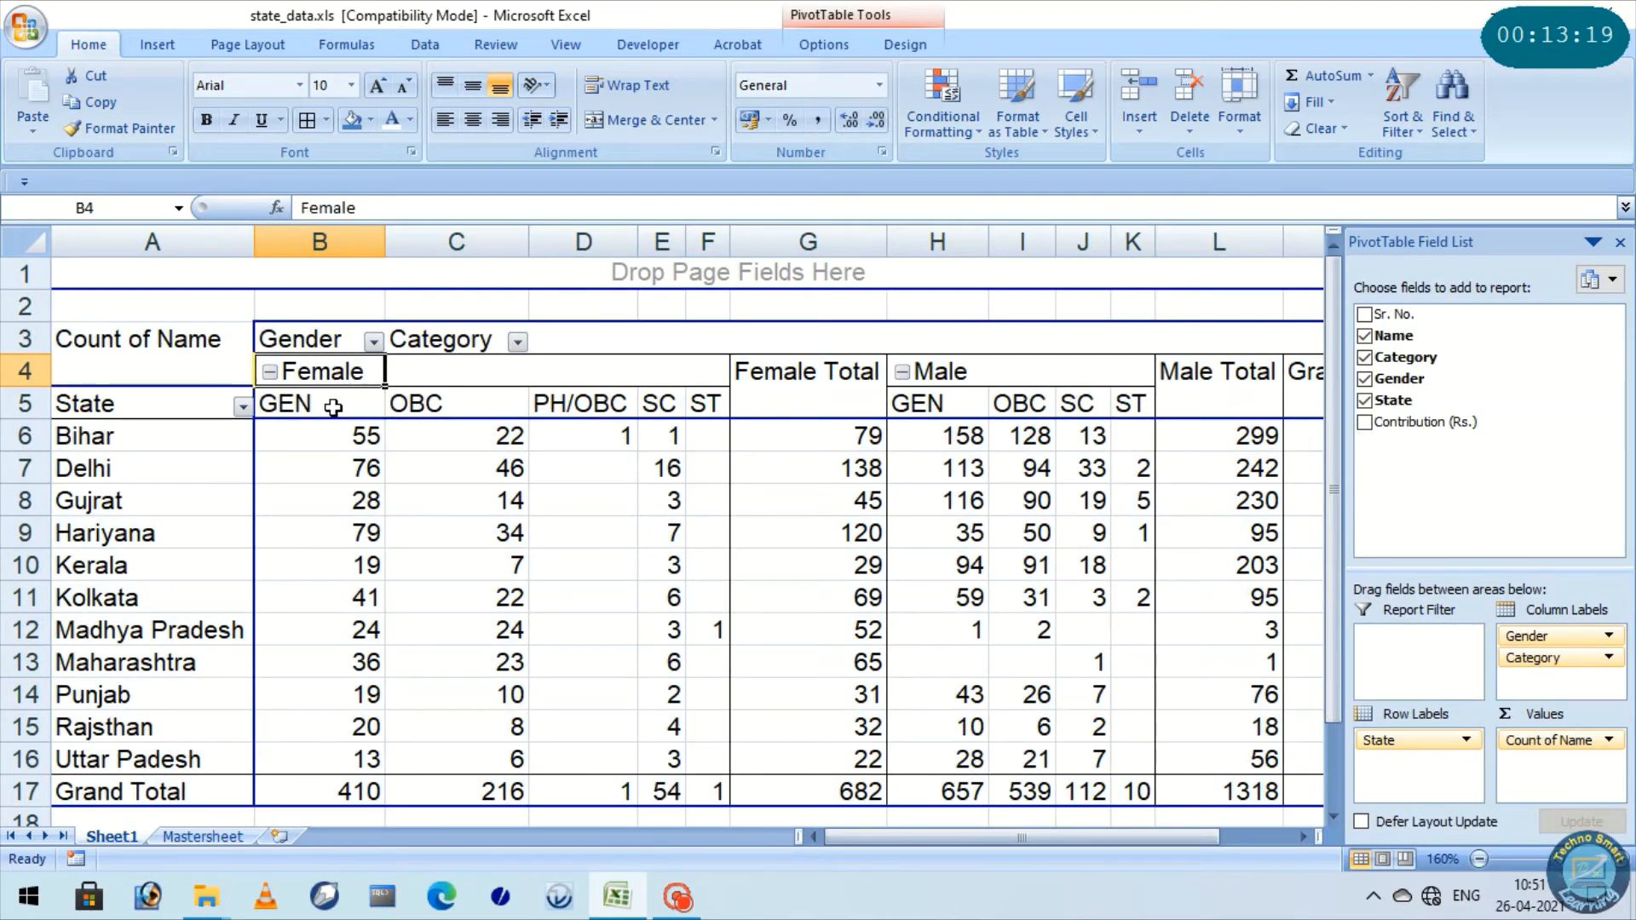
left_click(333, 407)
left_click(434, 401)
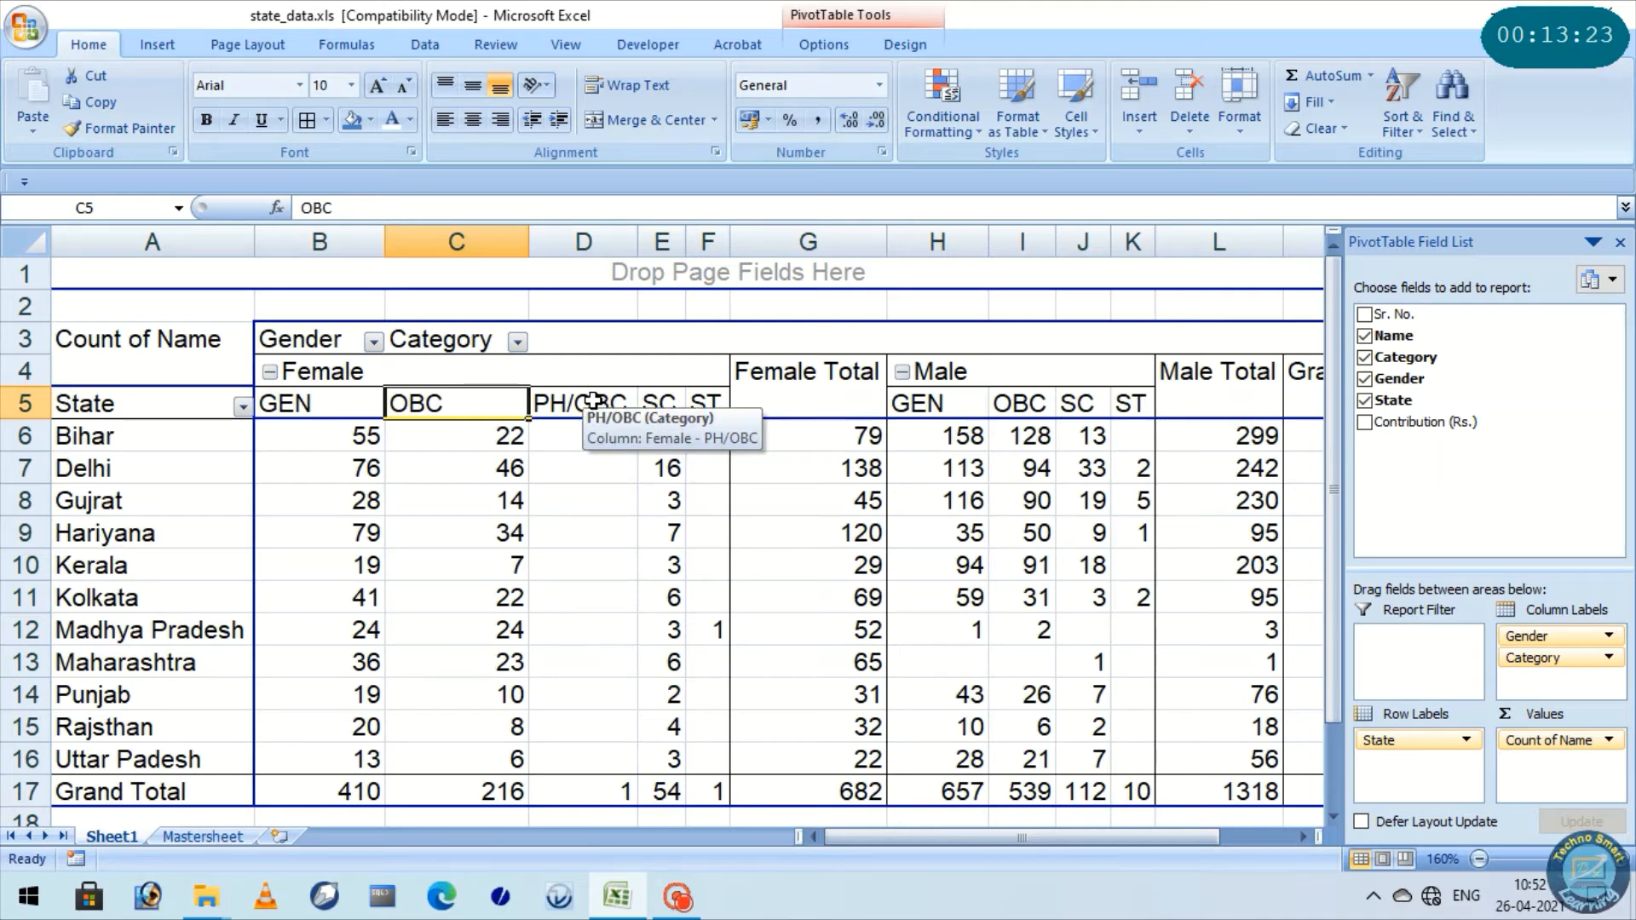
left_click(664, 404)
left_click(707, 403)
left_click(624, 406)
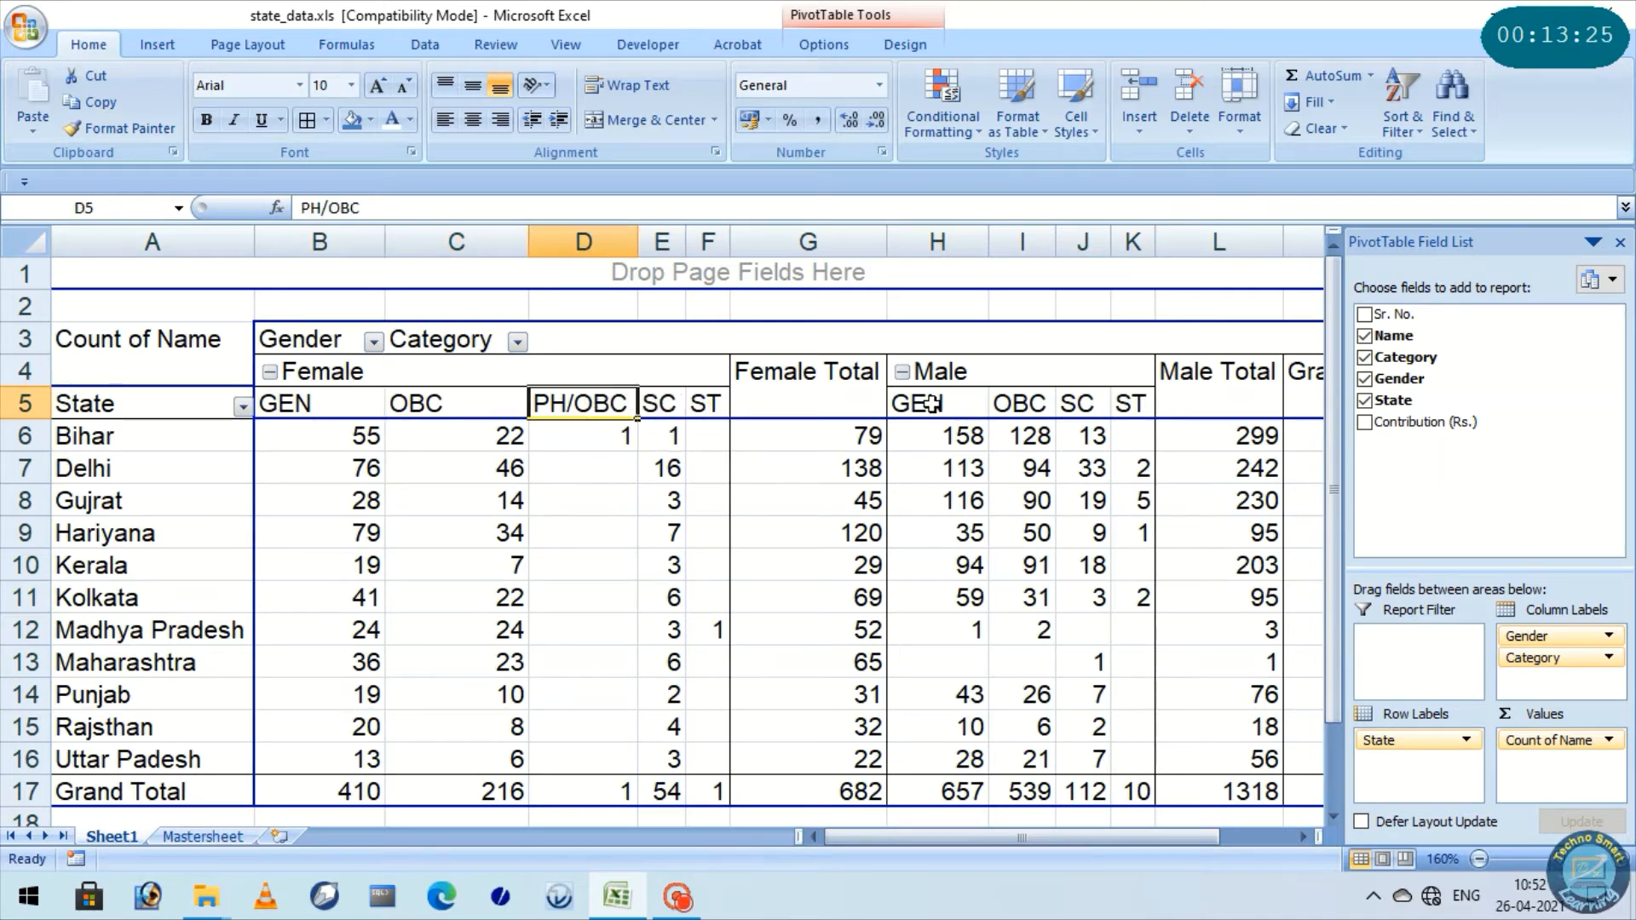
left_click(789, 385)
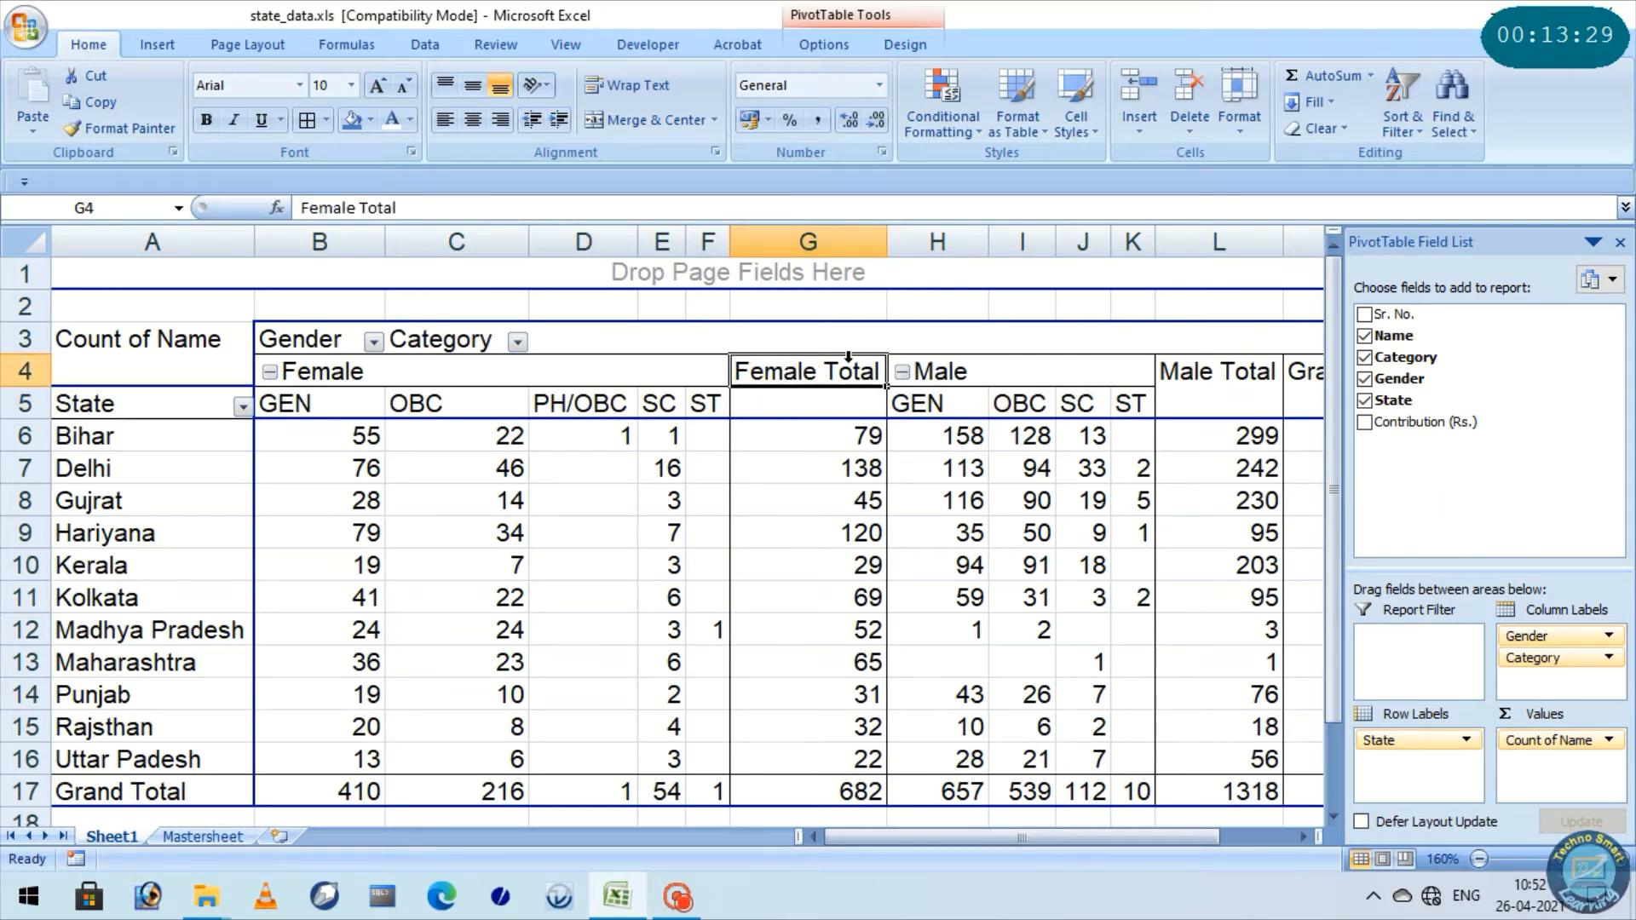
left_click(812, 242)
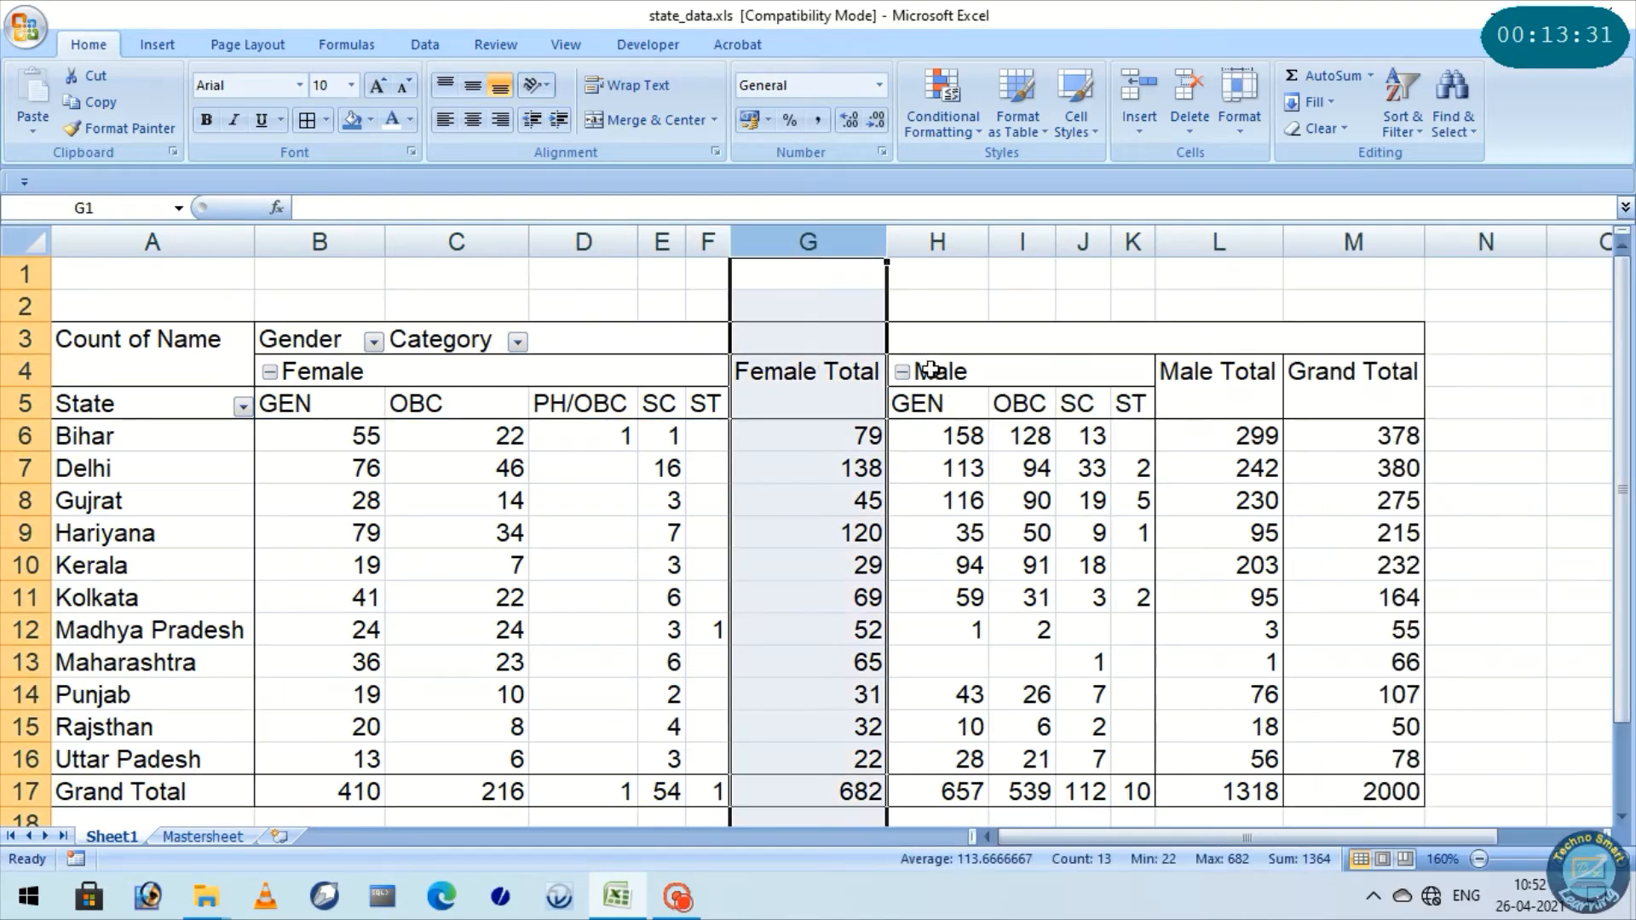
left_click(1214, 242)
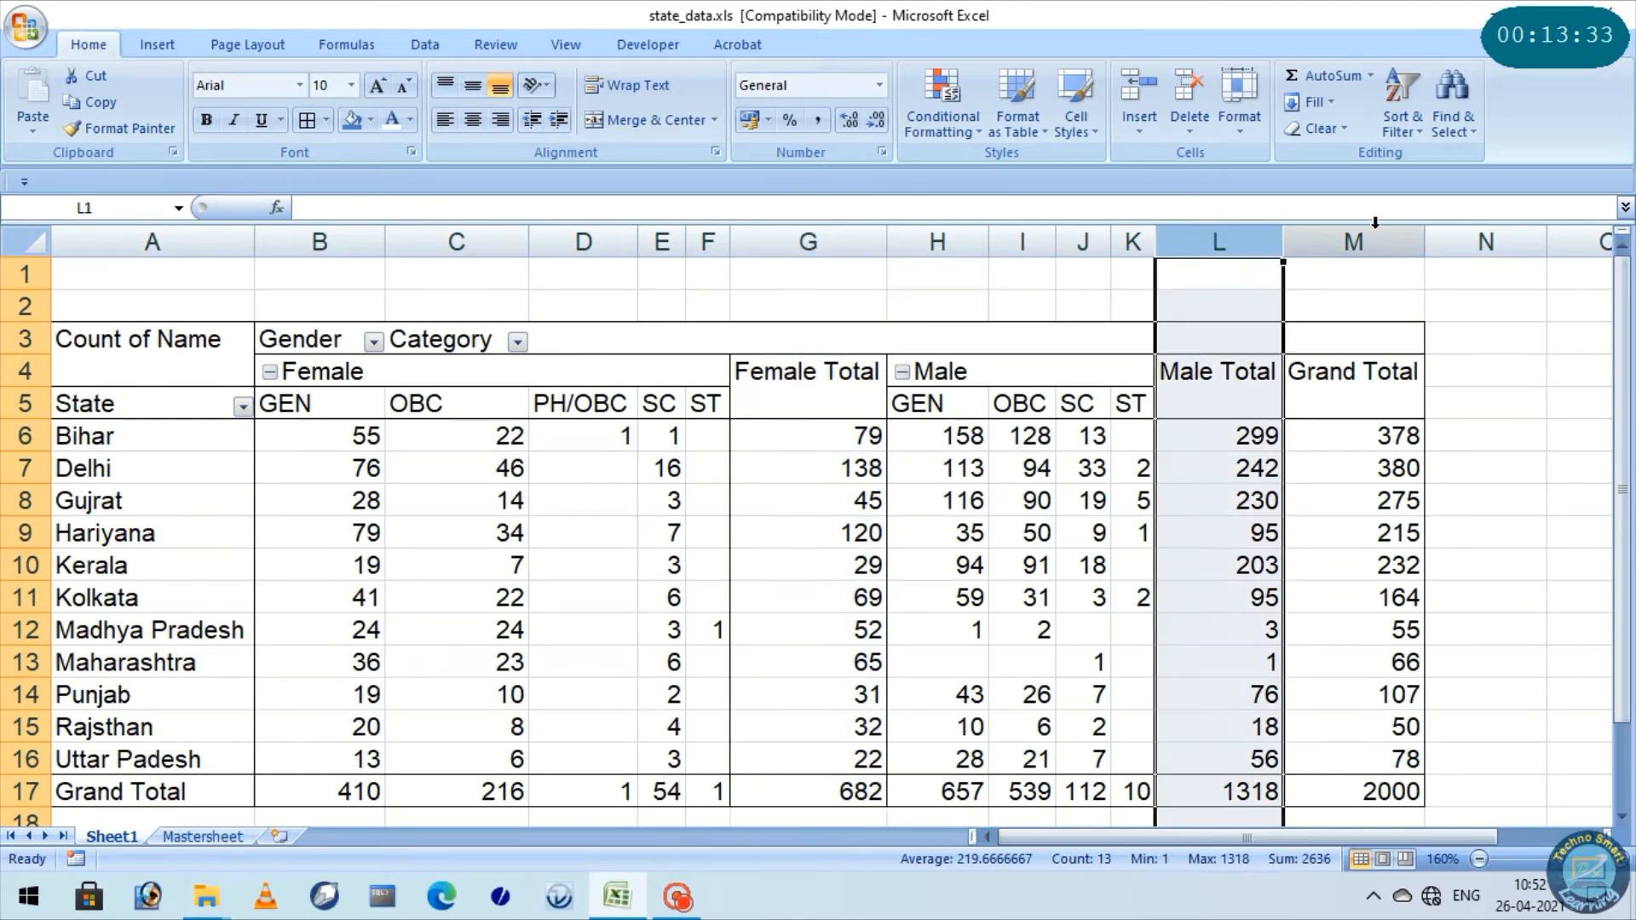
left_click(1375, 226)
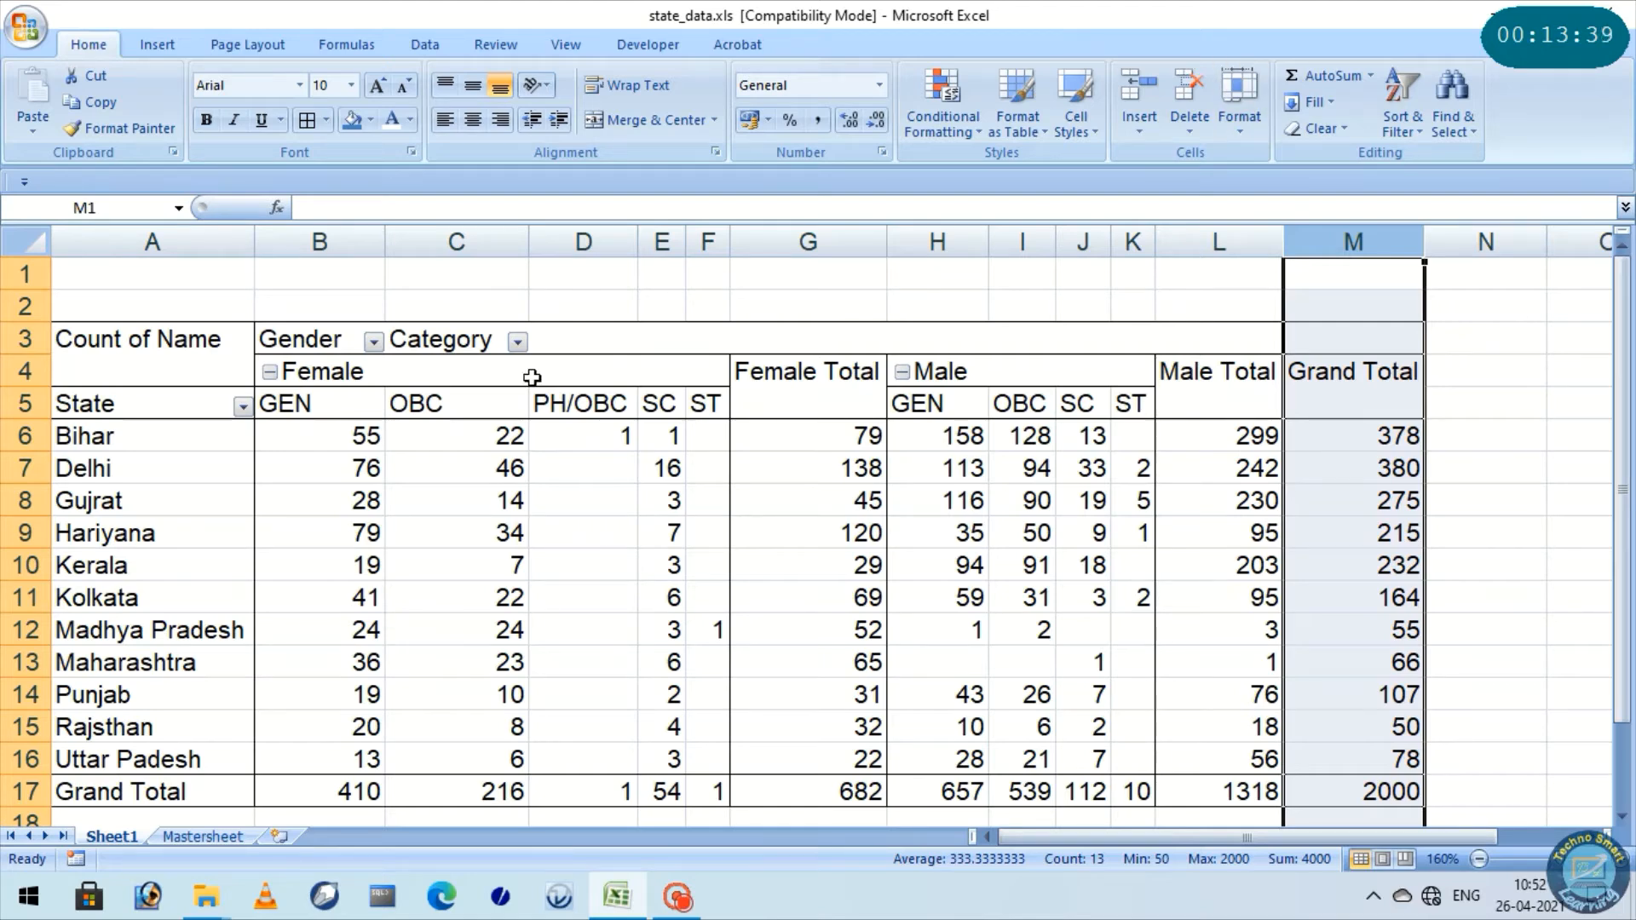
left_click(135, 324)
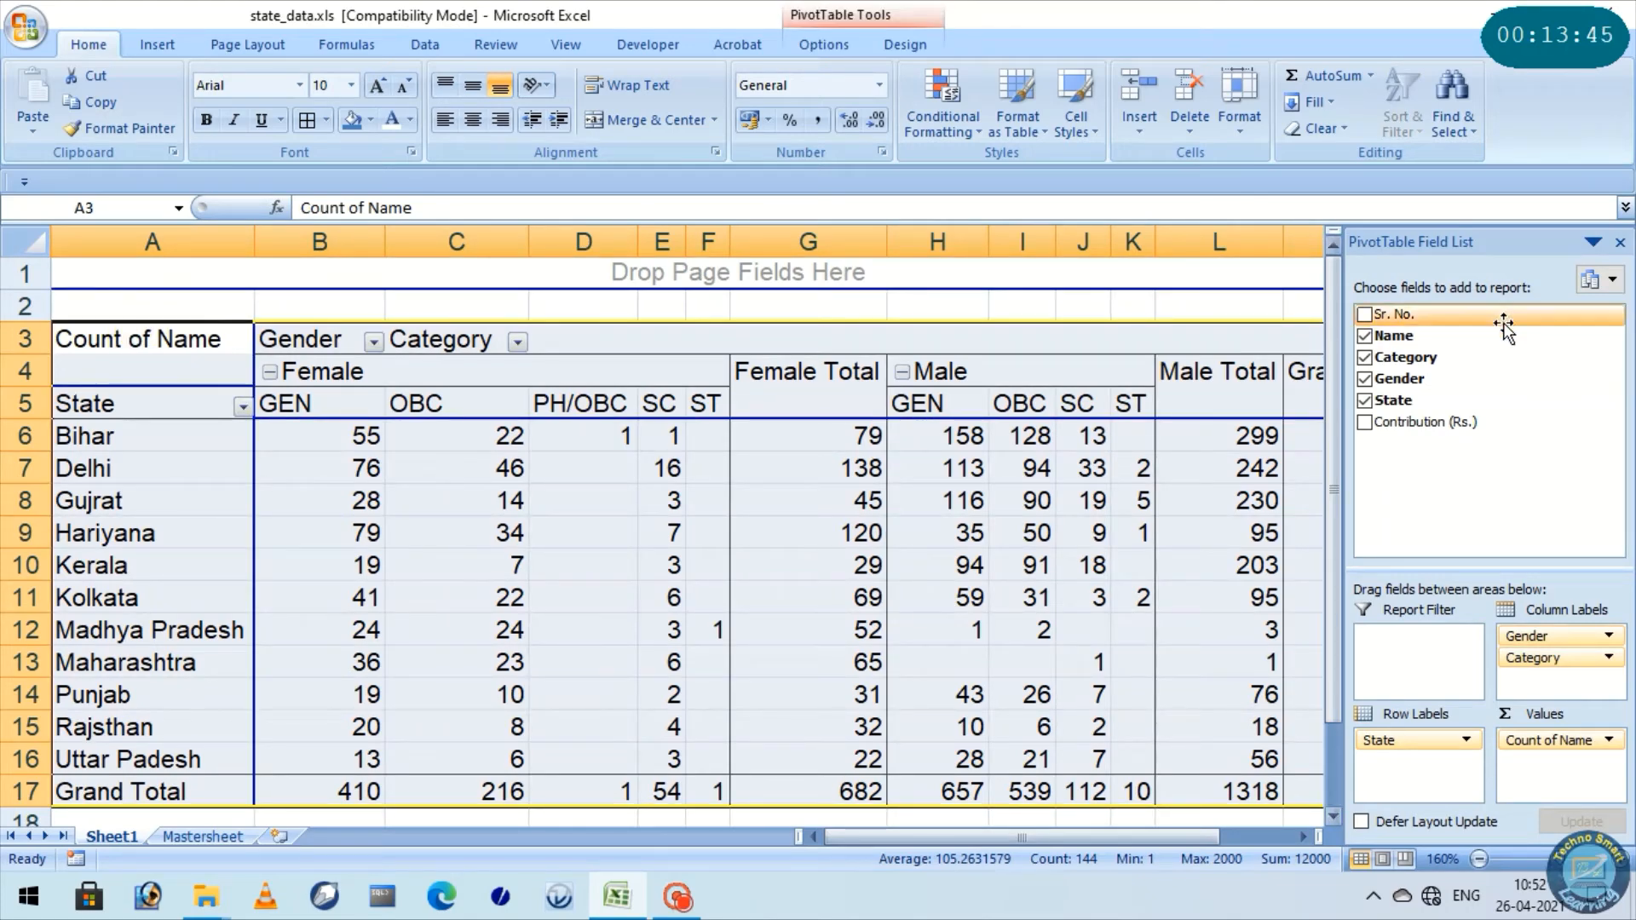
Hide the PivotTable field list and examine the category columns, Female Total and Grand Total across all the state rows
left_click(1620, 244)
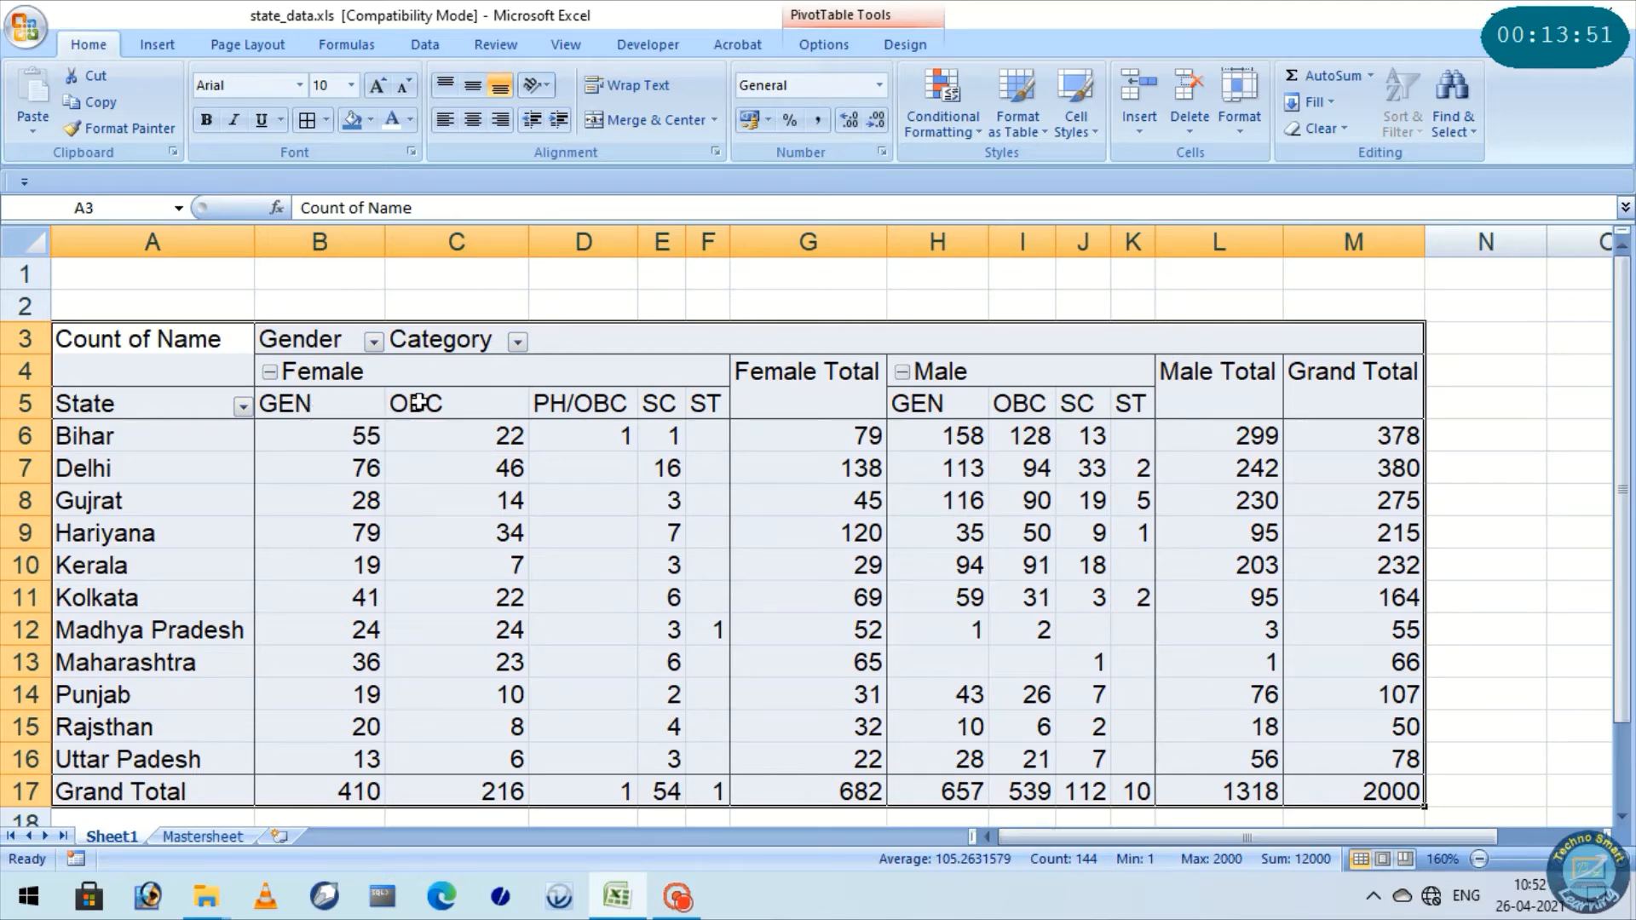
left_click(461, 403)
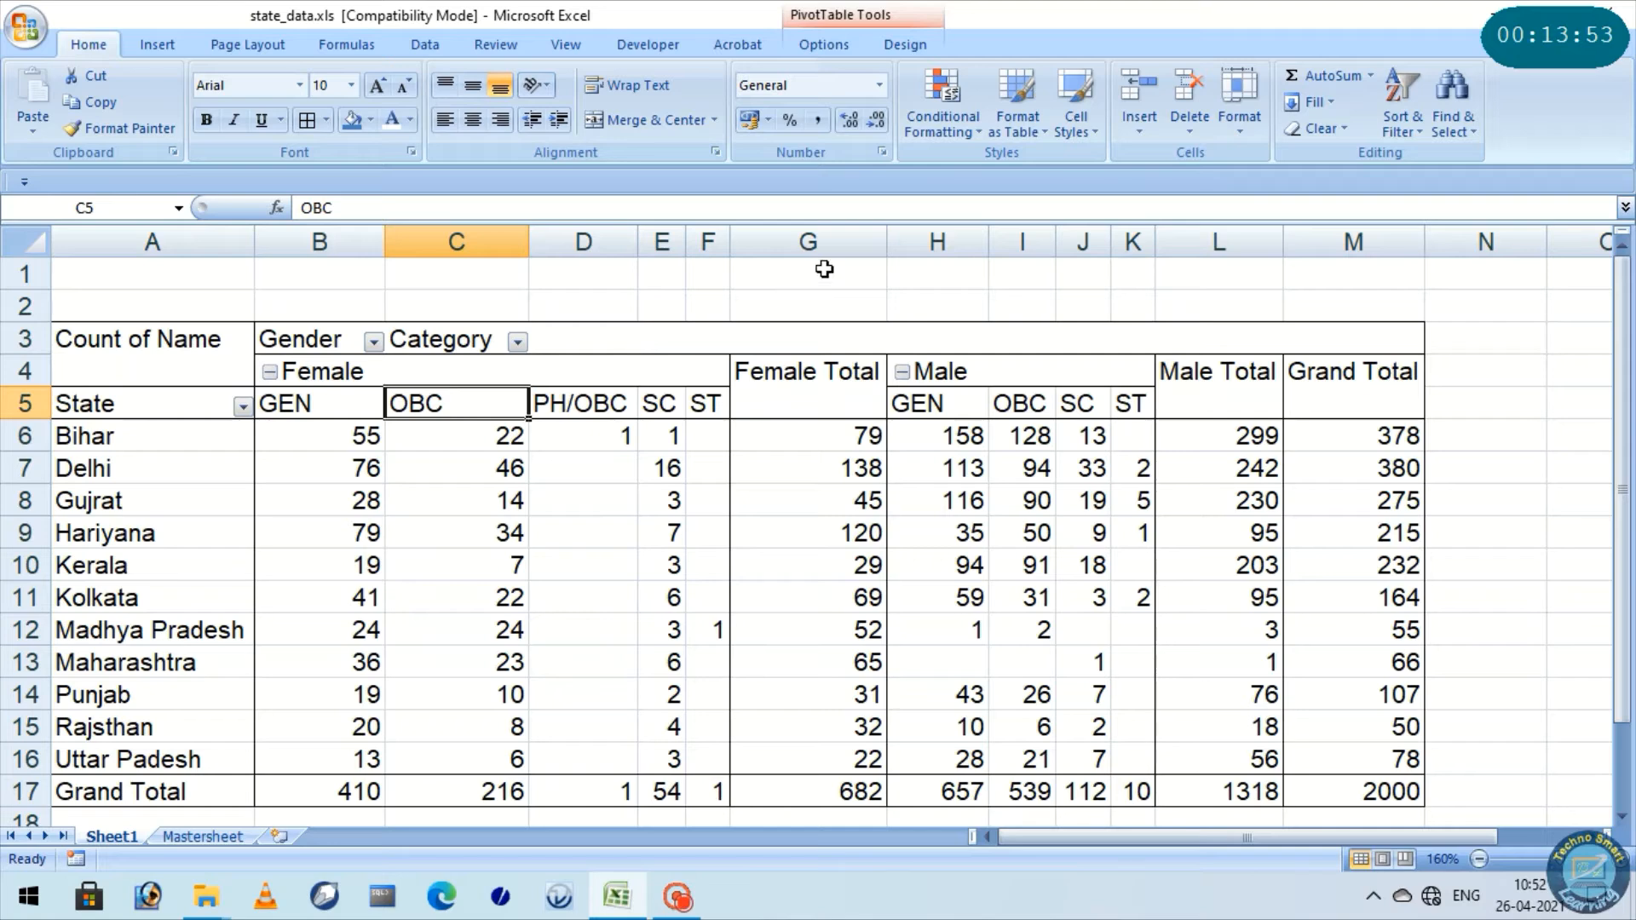
left_click(809, 244)
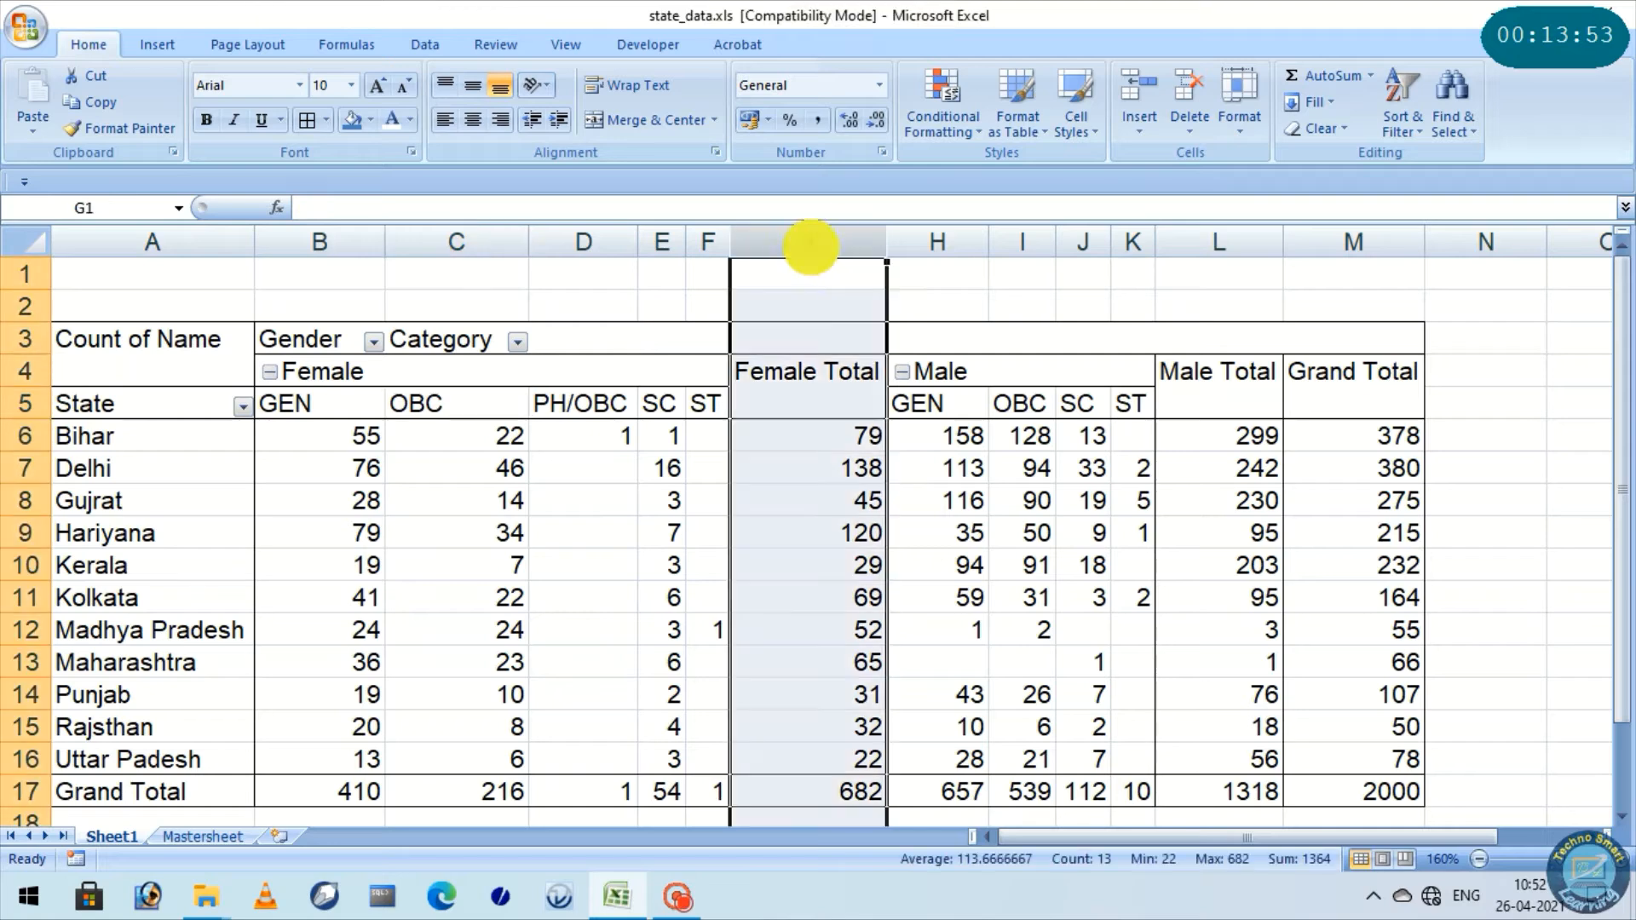
left_click(1321, 241)
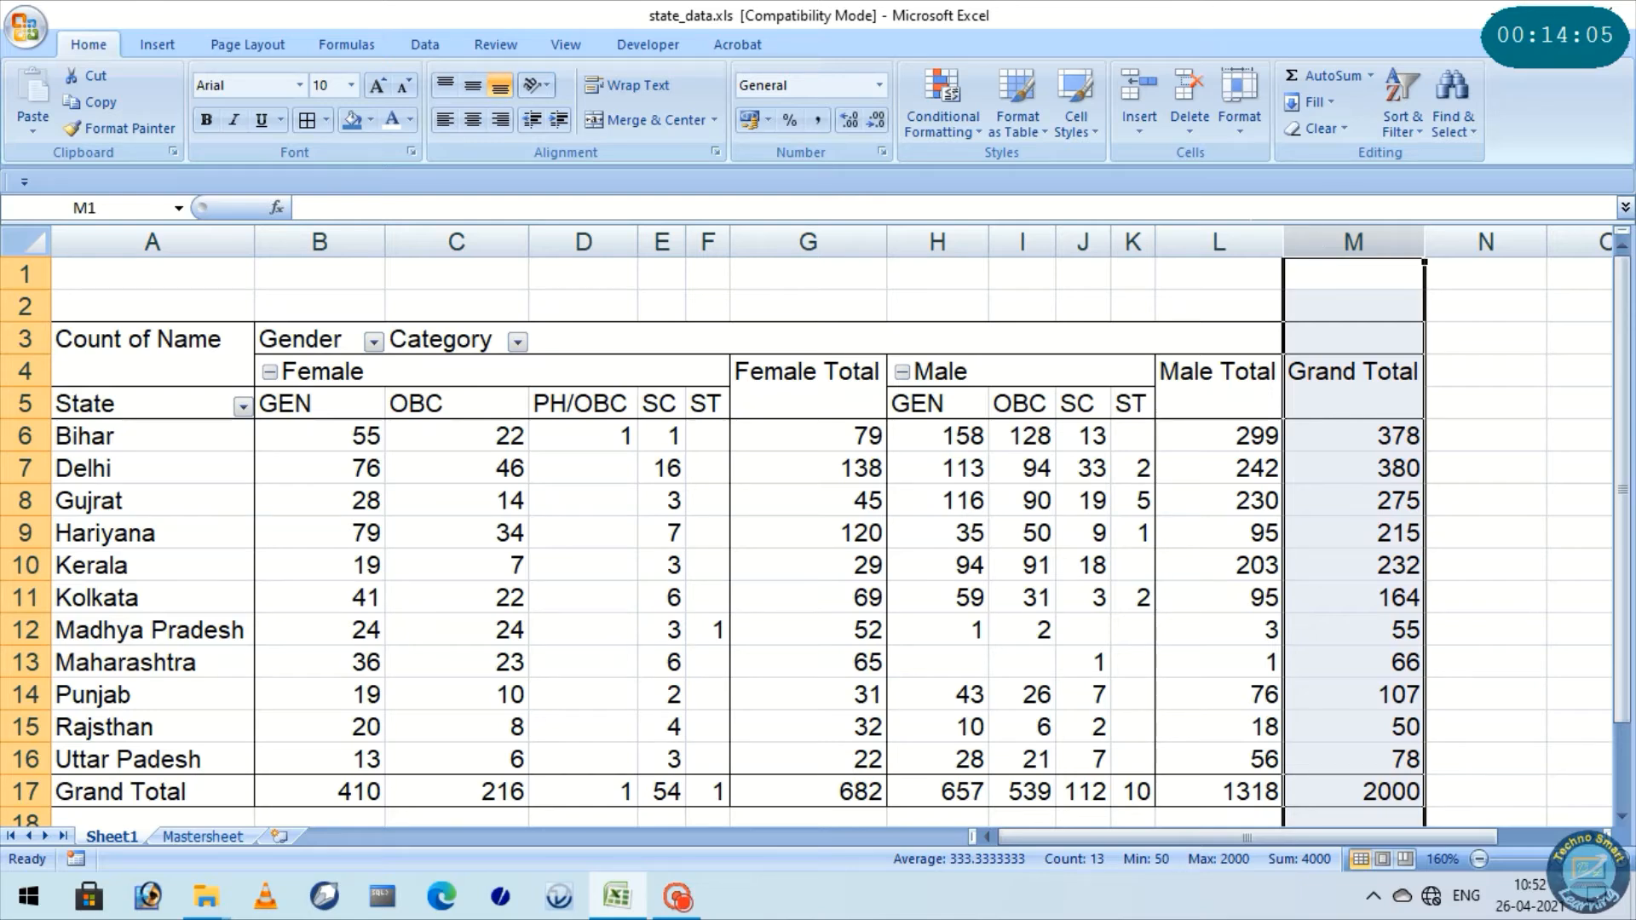
left_click(519, 520)
scroll(1244, 418, "down", 2)
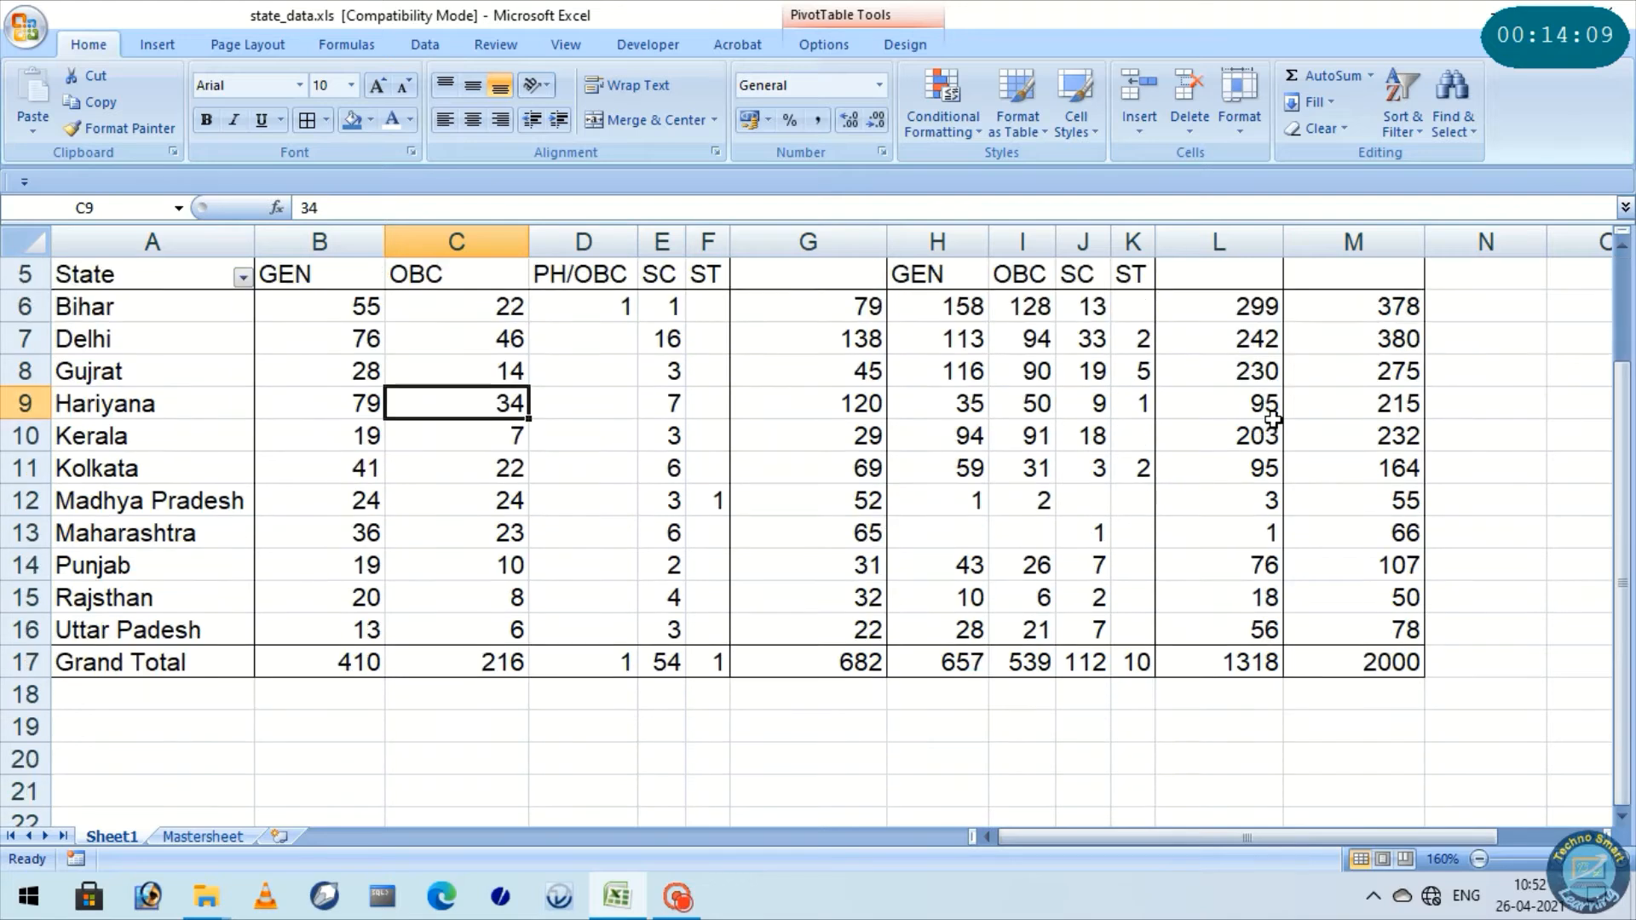
scroll(1269, 417, "up", 2)
scroll(1272, 418, "down", 1)
mouse_move(1275, 419)
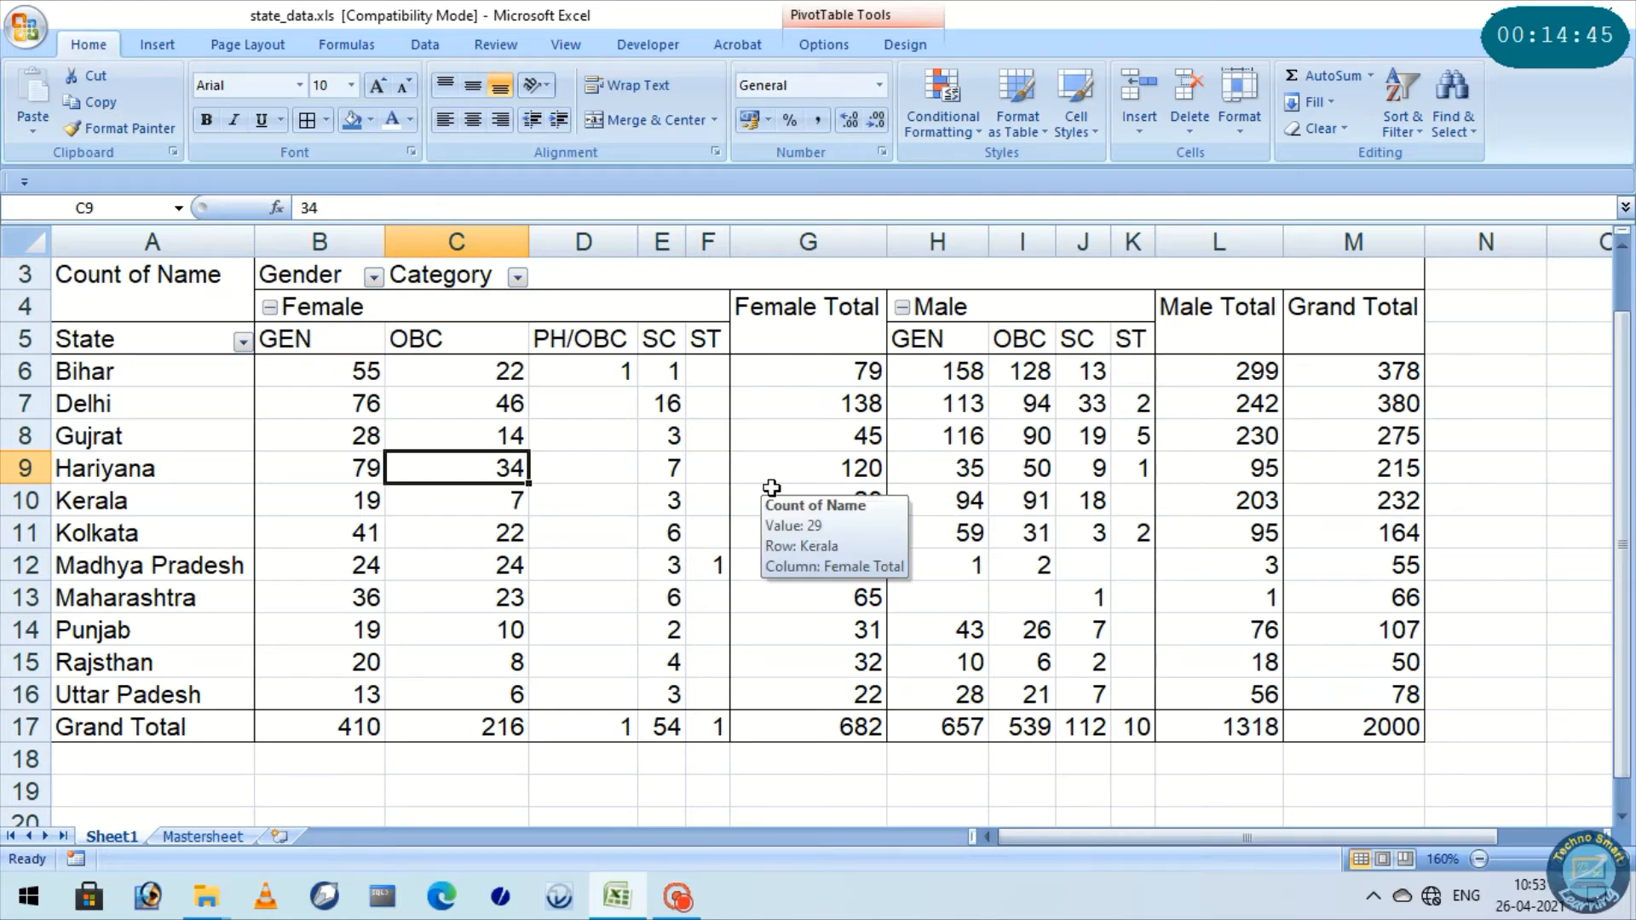
left_click(577, 489)
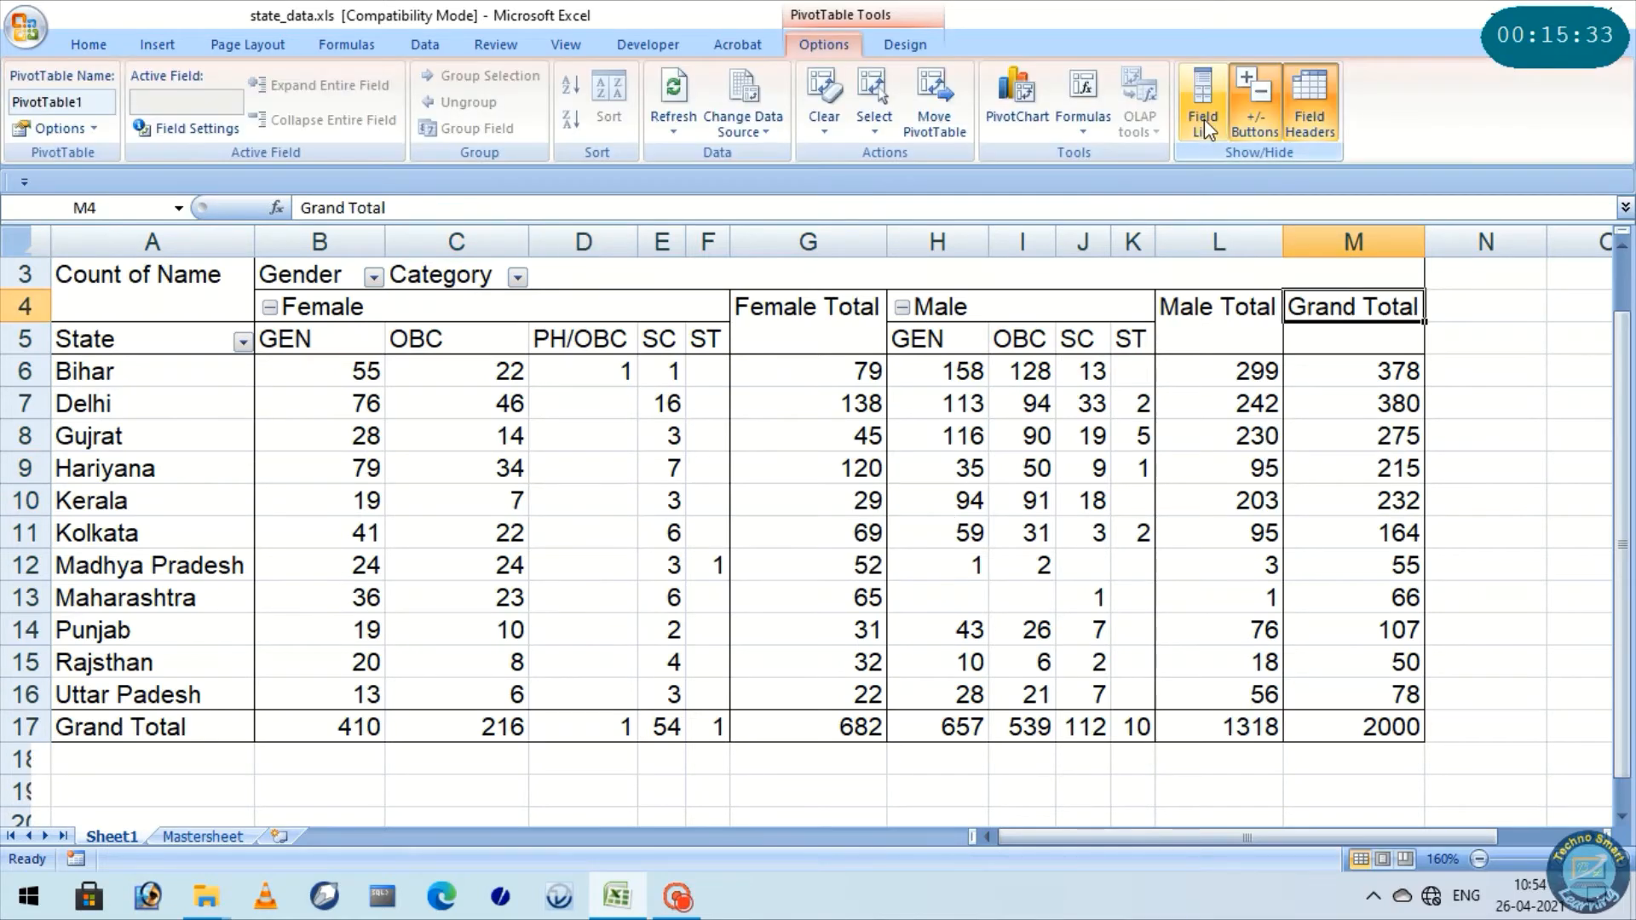
Show the PivotTable field list again and remove Gender, Category and Count of Name, leaving only State in the row labels
left_click(1204, 119)
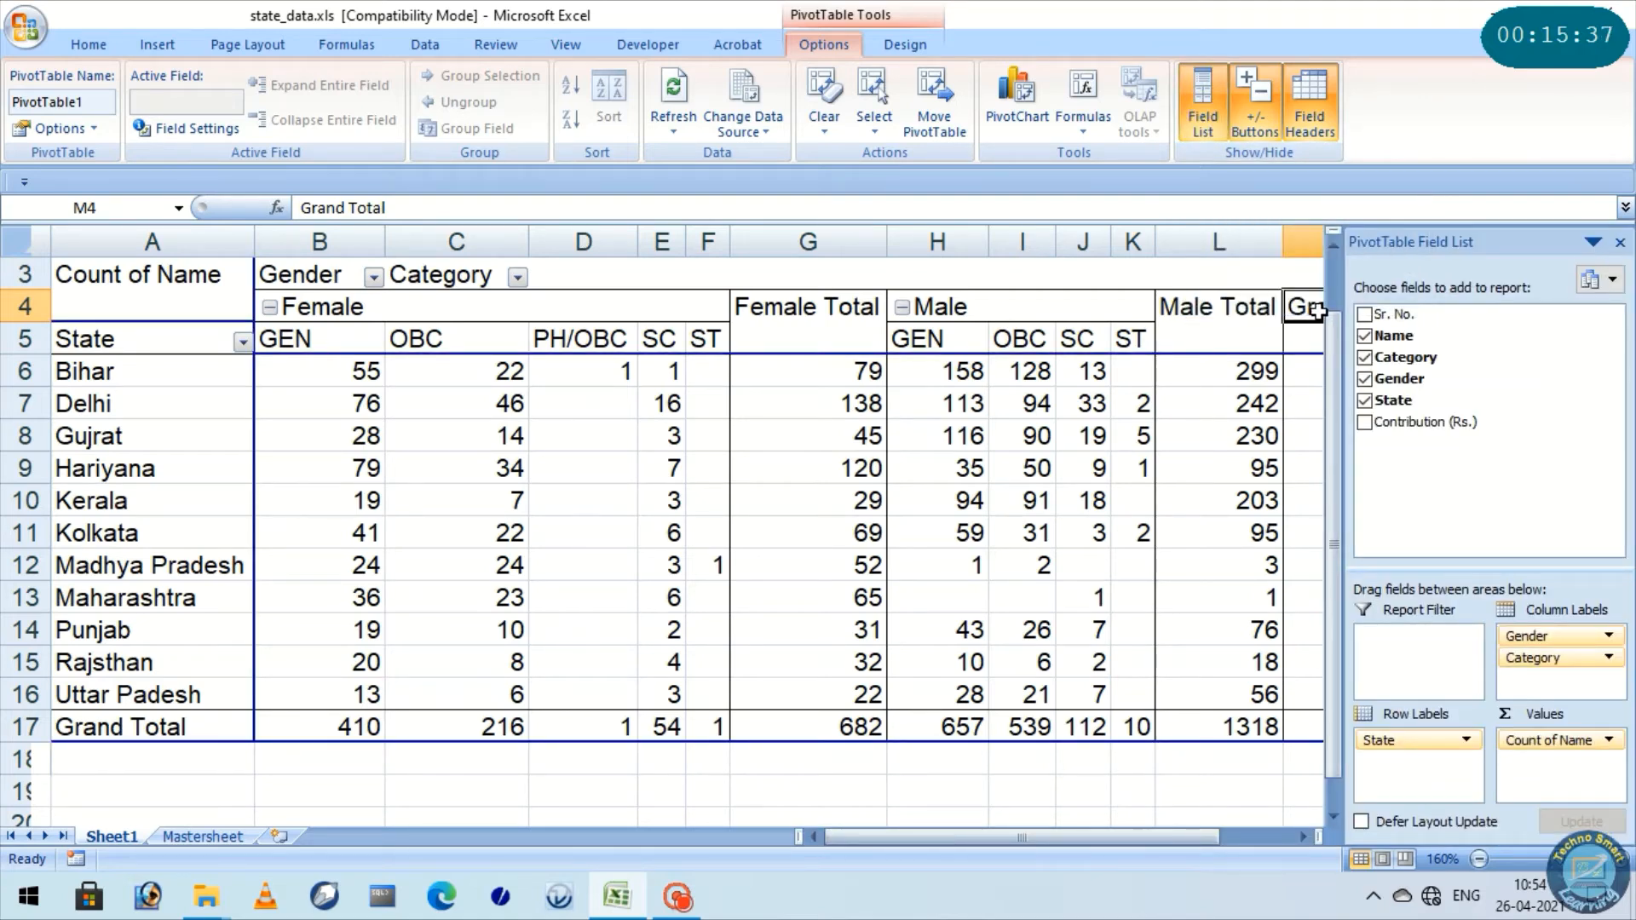
left_click_drag(1580, 635, 1497, 501)
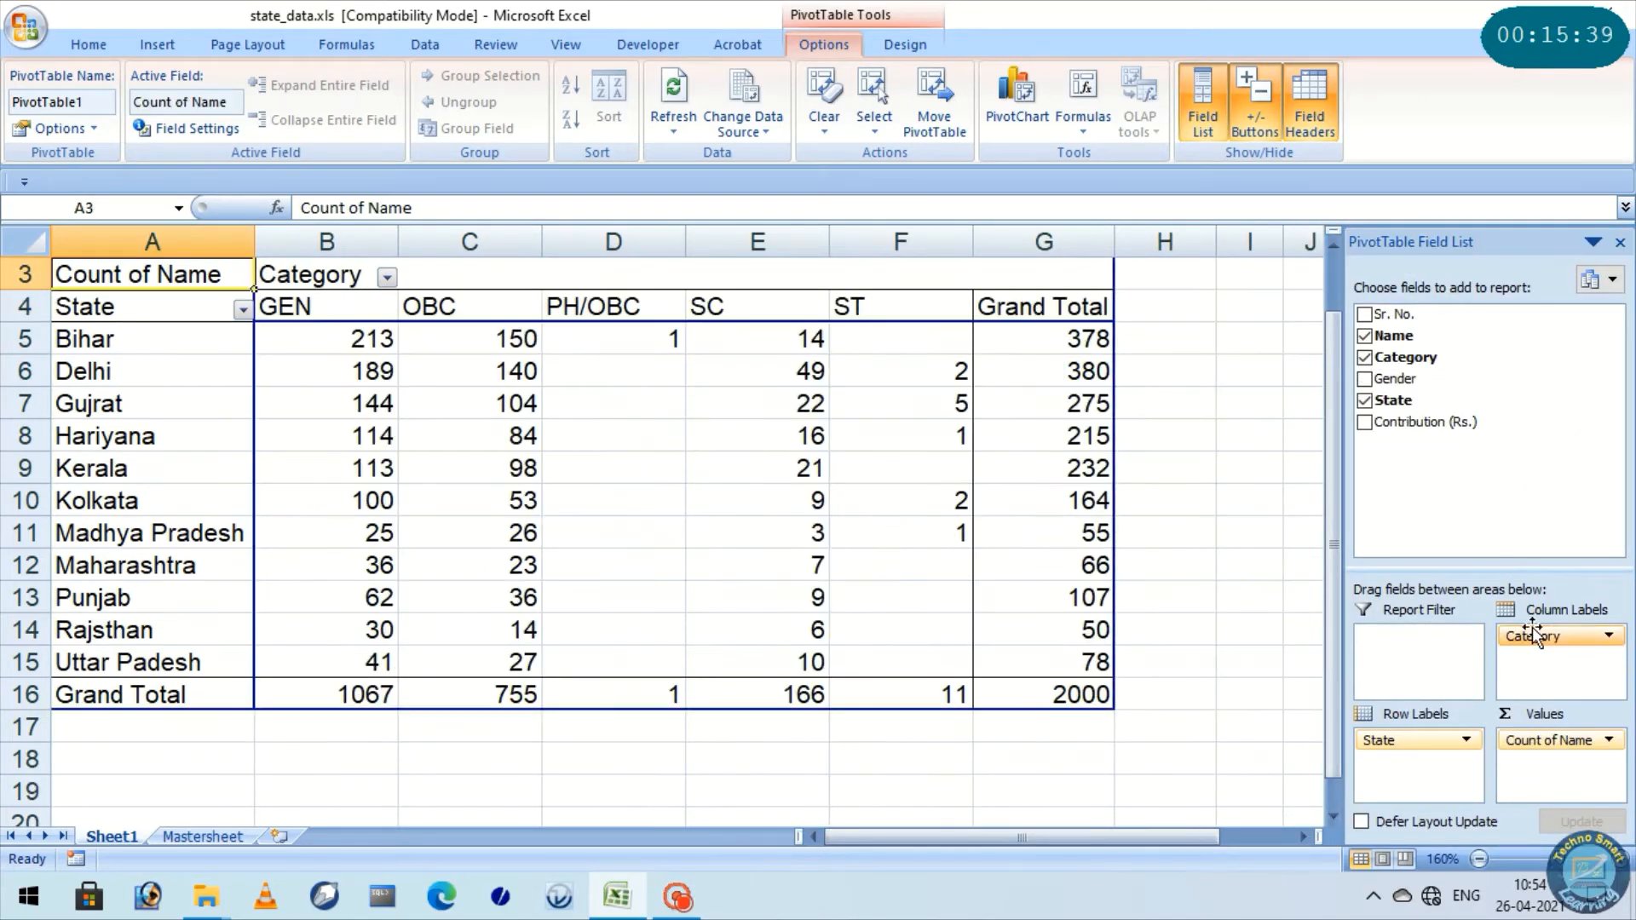
left_click_drag(1564, 601, 1532, 608)
left_click_drag(1547, 741, 1509, 494)
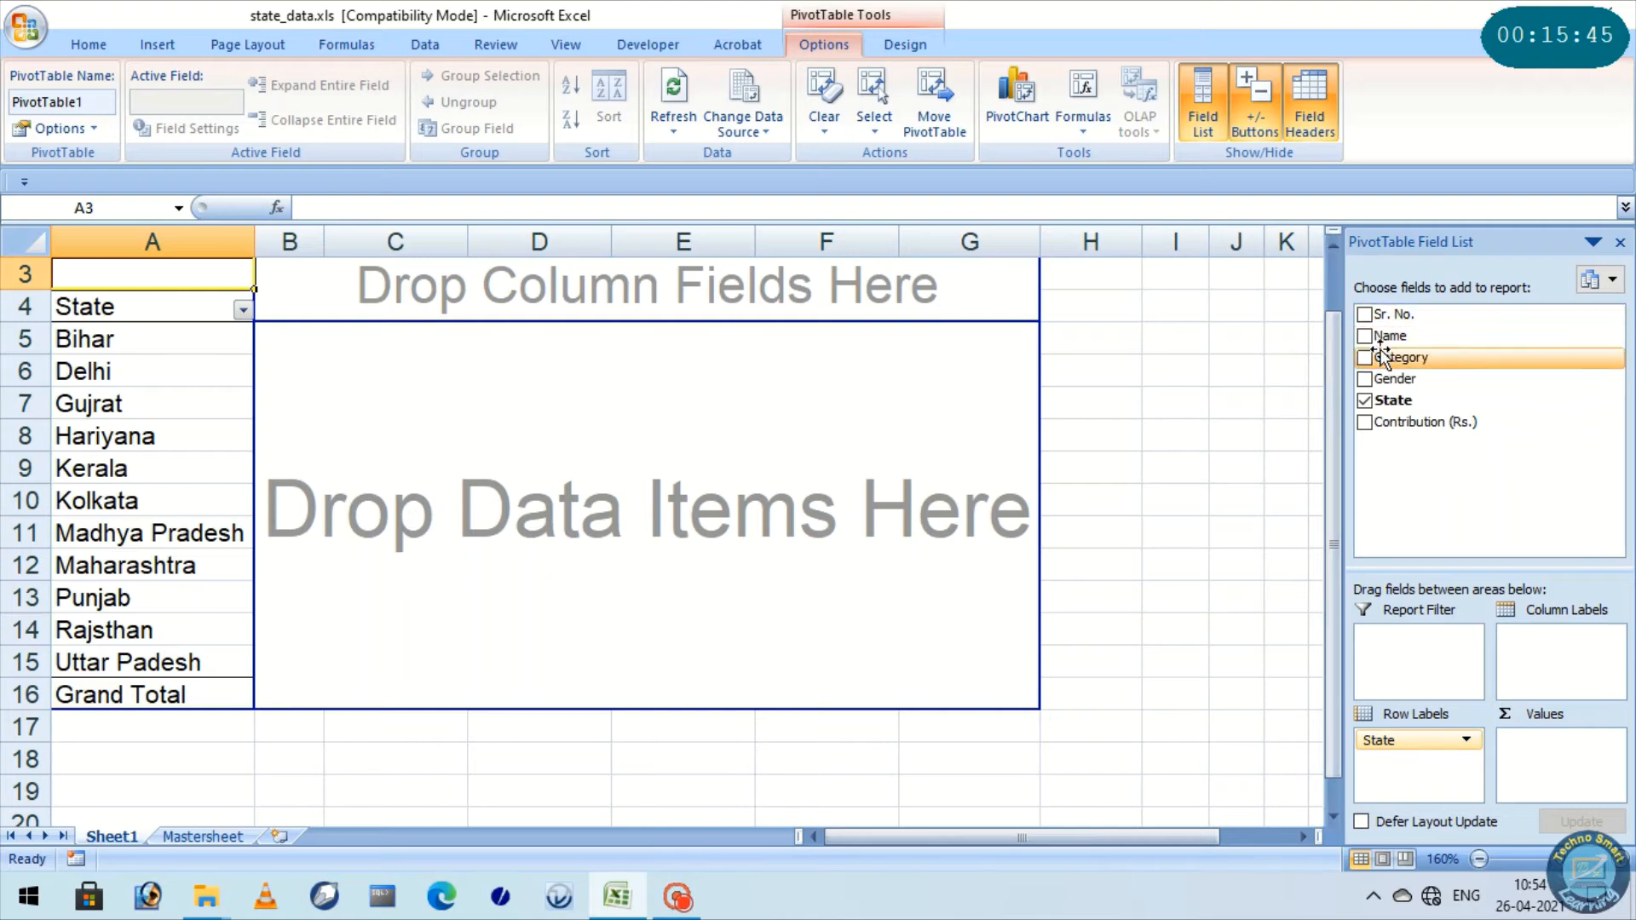
Add the Name and Contribution (Rs.) fields to the PivotTable's values
left_click_drag(1387, 335, 1590, 767)
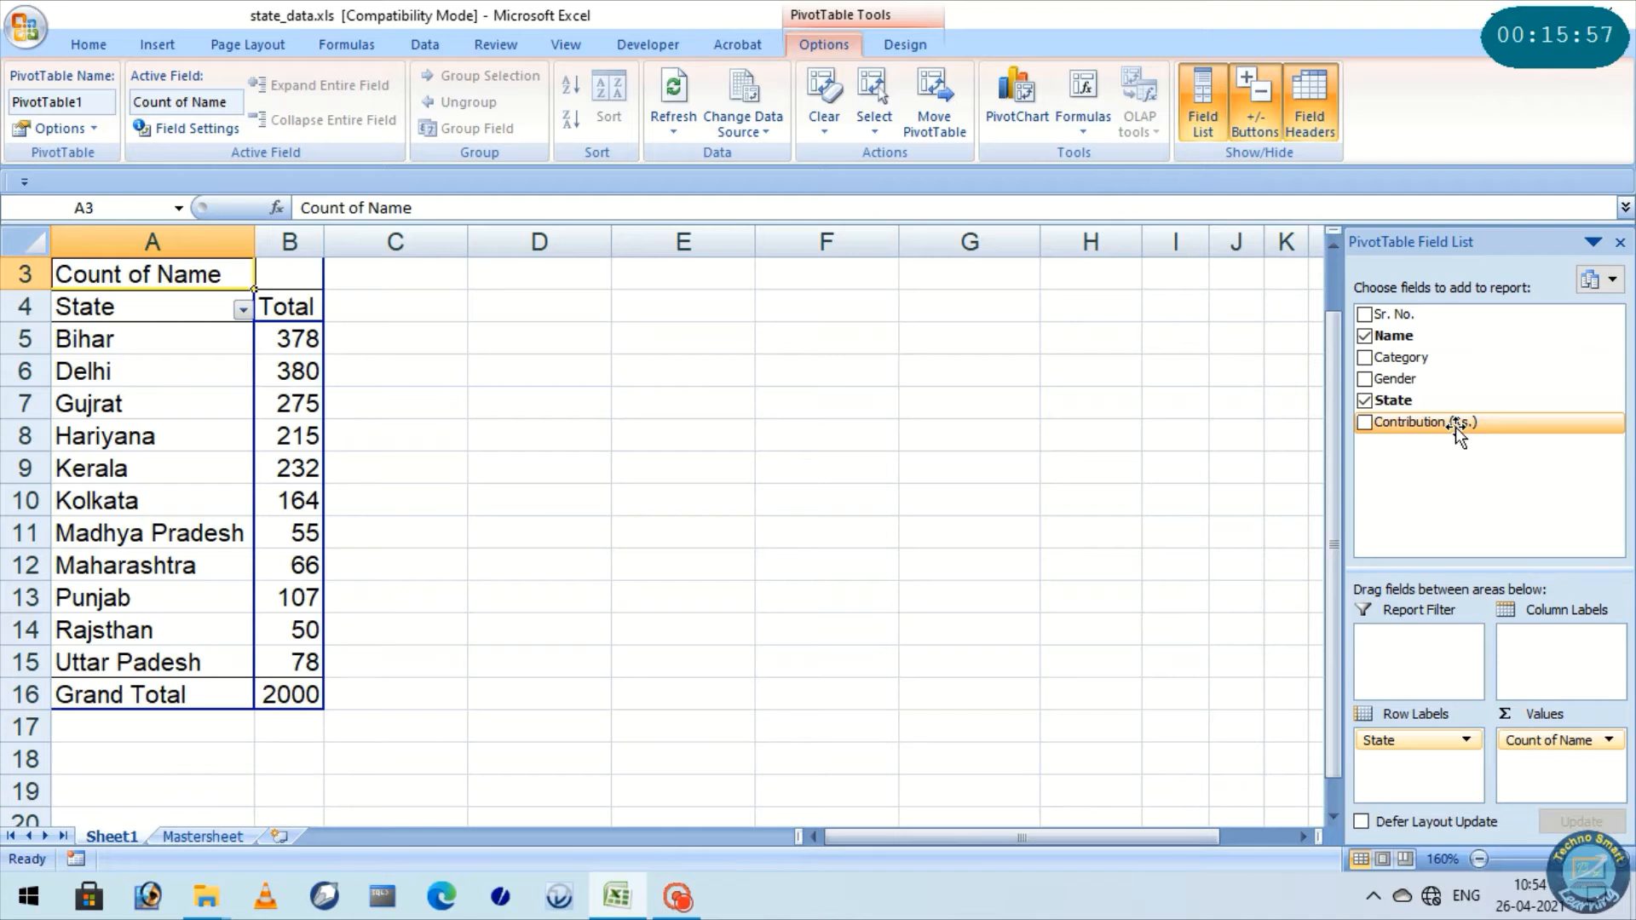
left_click_drag(1455, 427, 1567, 758)
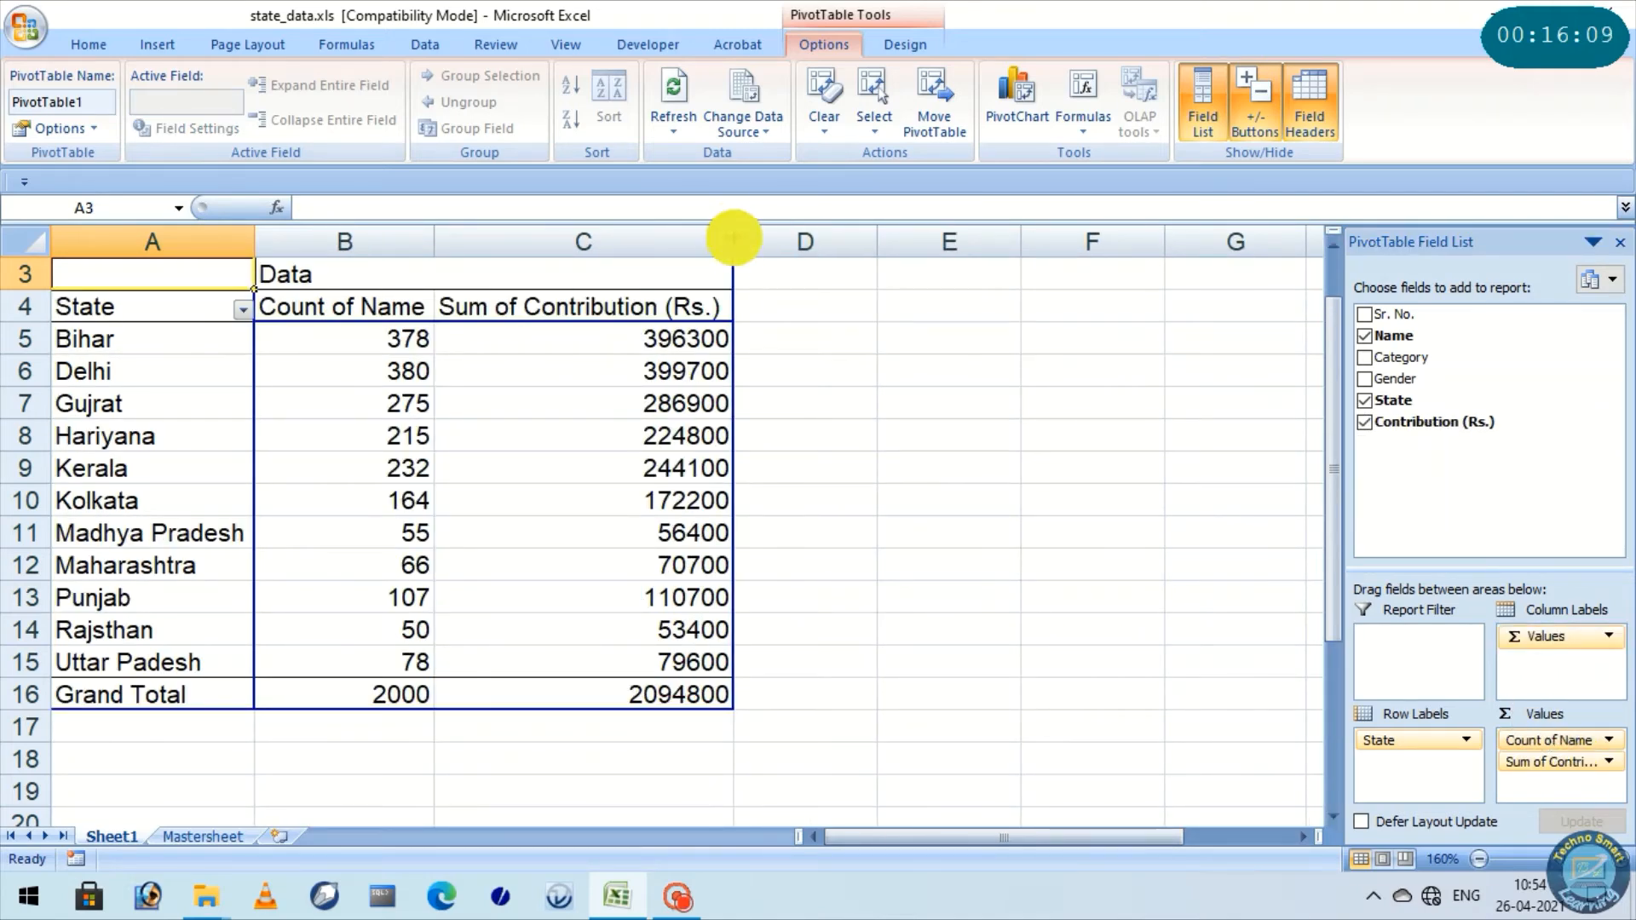
left_click(854, 415)
Examine Bihar's name count and contribution sum in the PivotTable
left_click(116, 341)
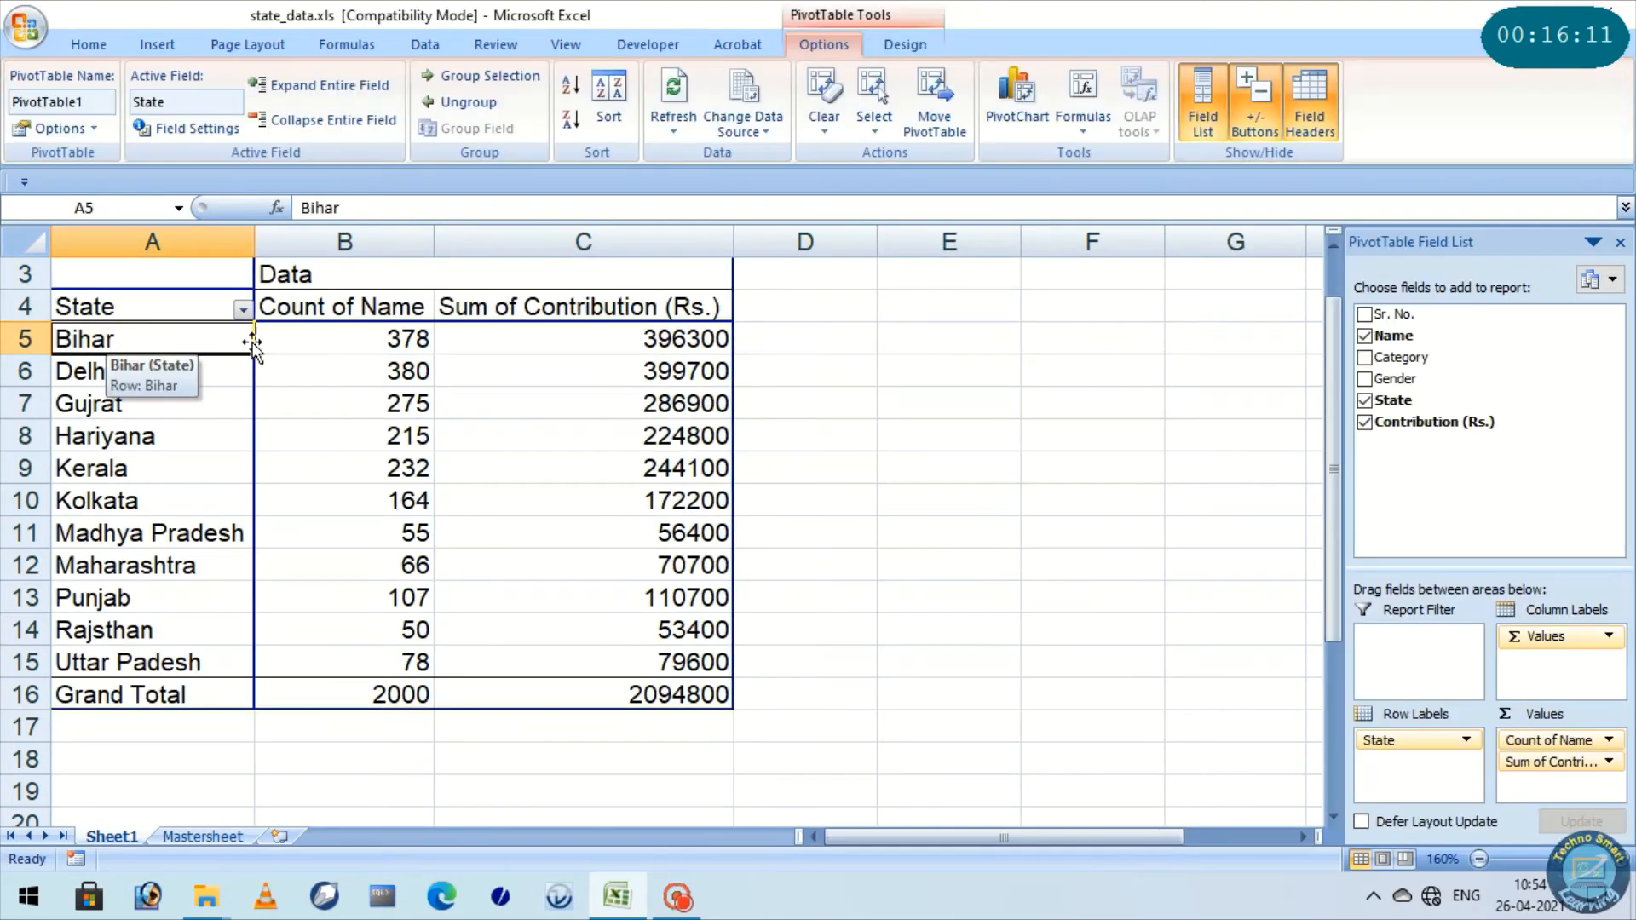
left_click(342, 336)
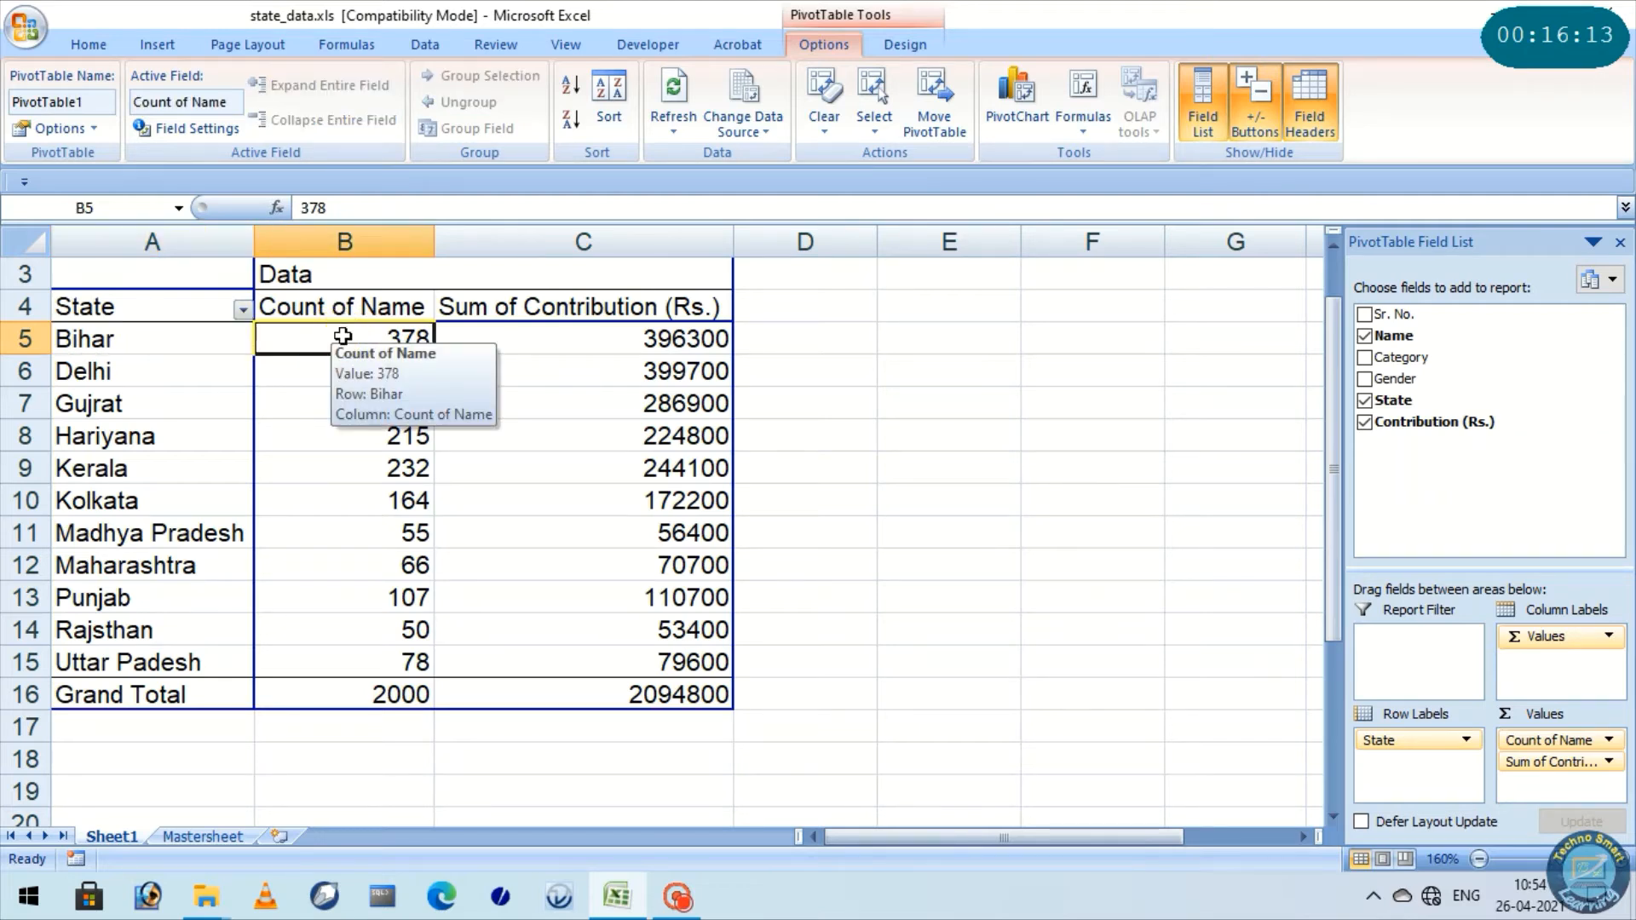
left_click(584, 347)
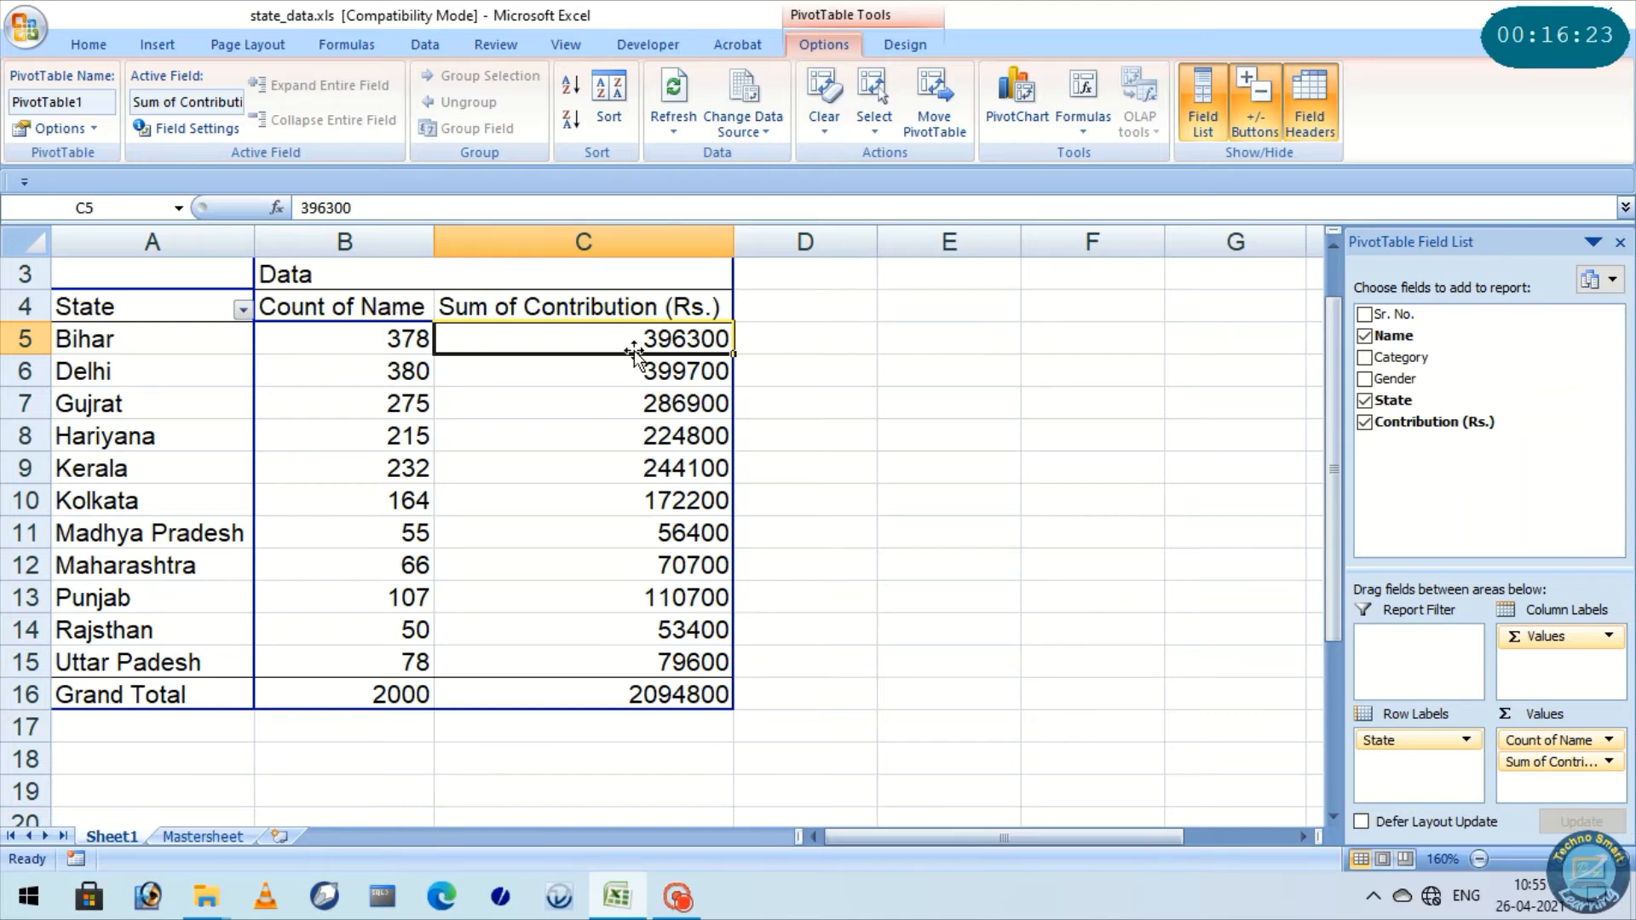
Review the summary calculation types in the value field settings of Sum of Contribution (Rs.) without changing anything
left_click(618, 305)
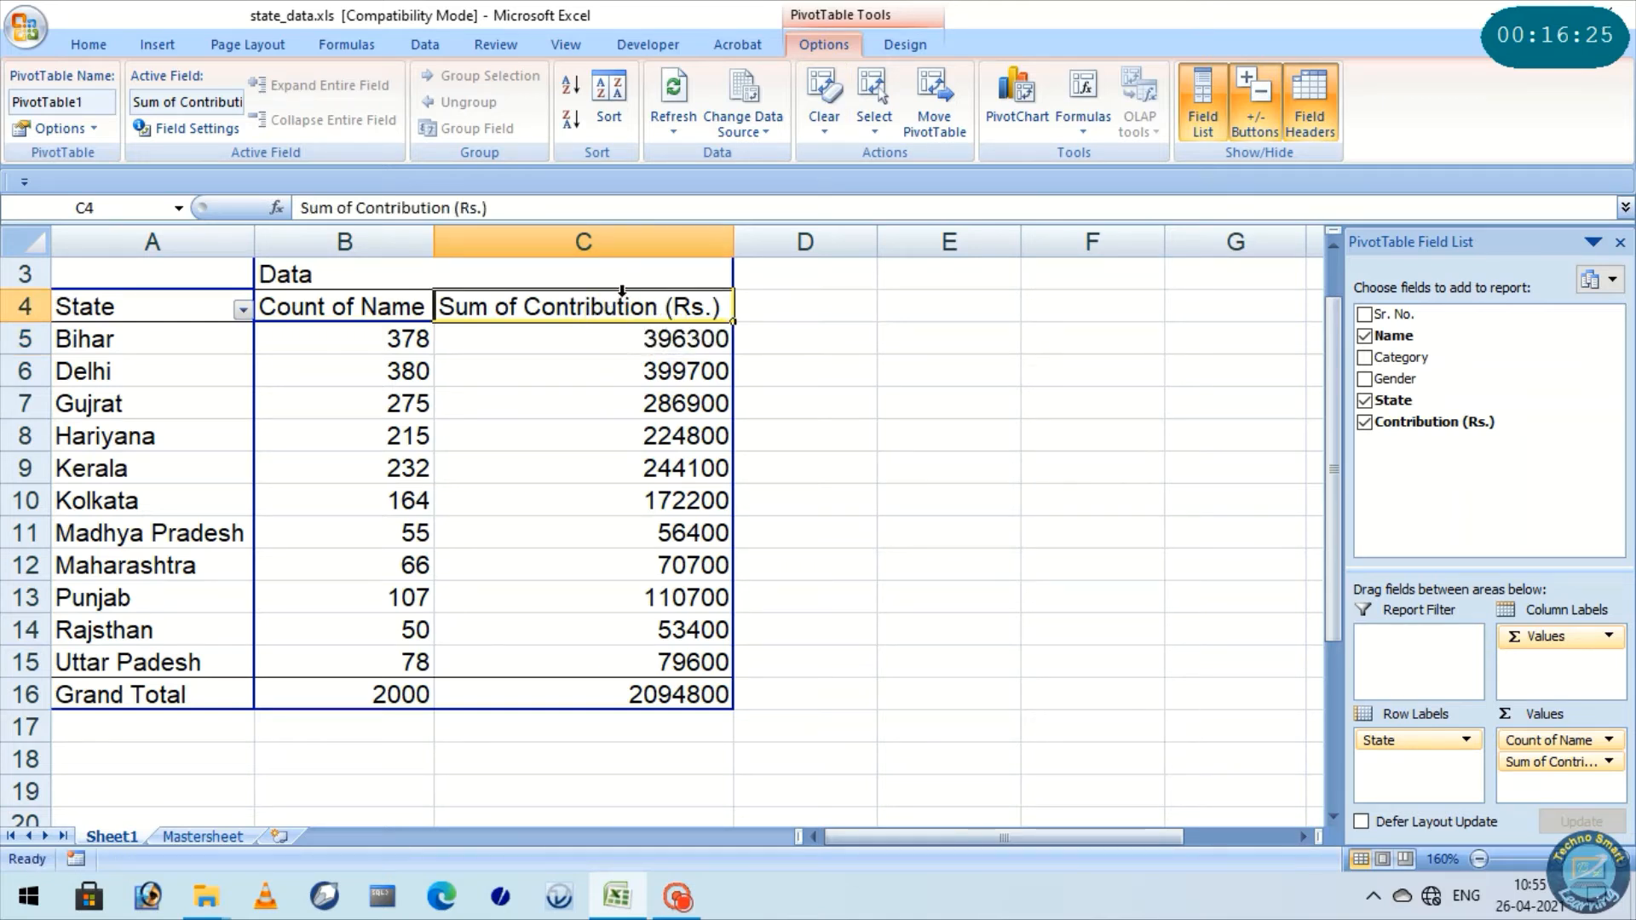
left_click(189, 128)
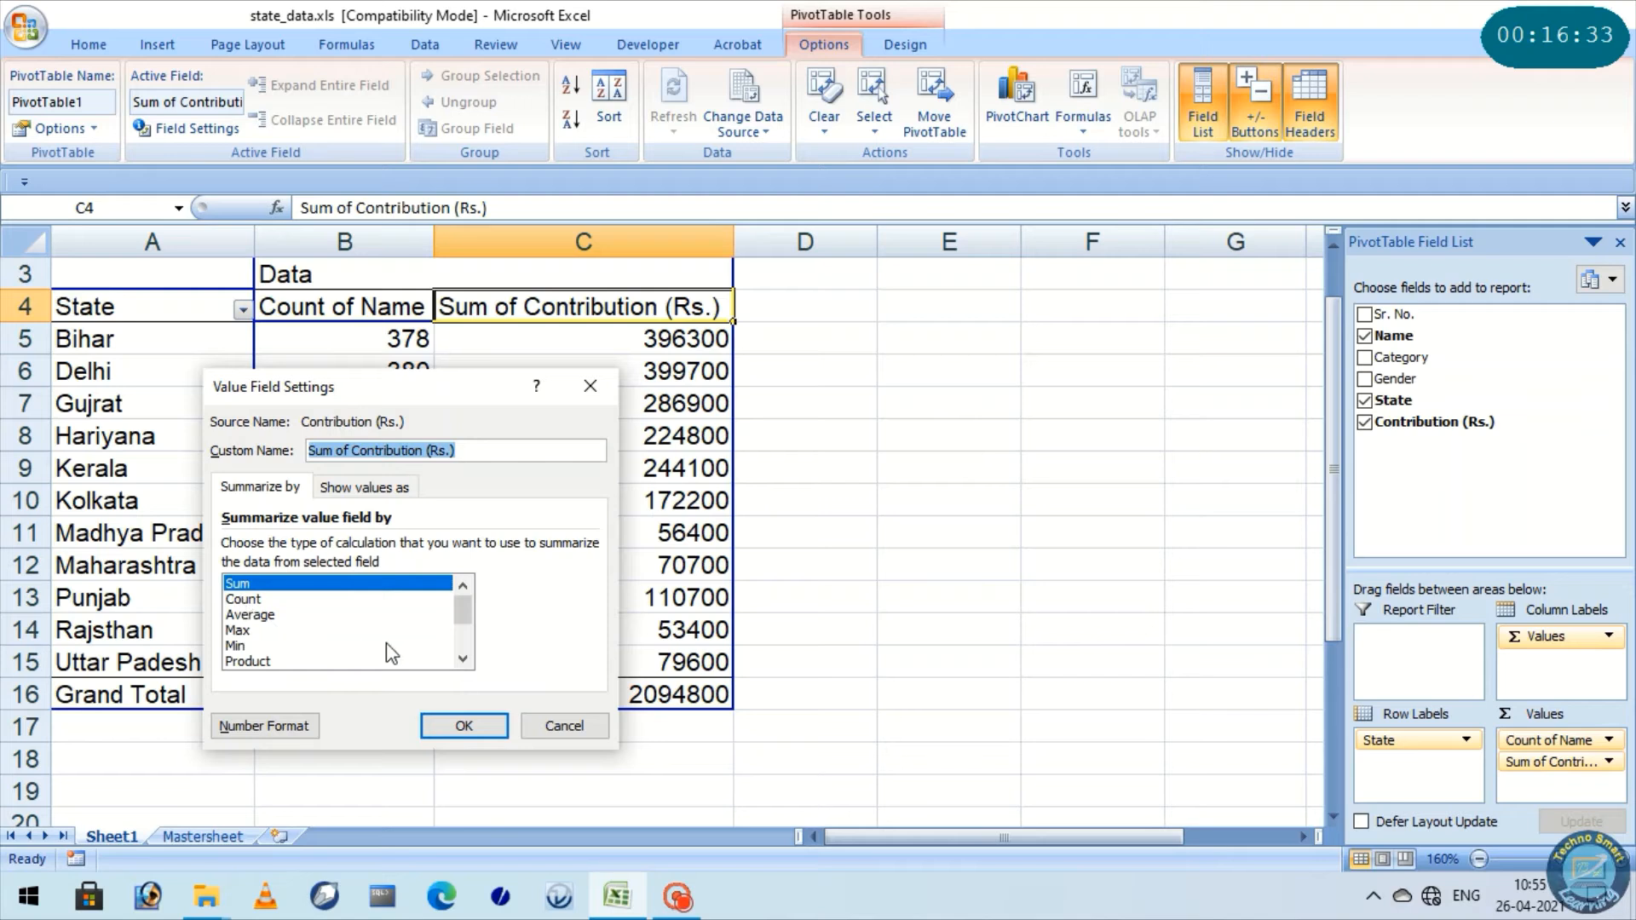
mouse_move(461, 611)
left_mouse_down()
mouse_move(465, 661)
mouse_move(466, 610)
left_mouse_up()
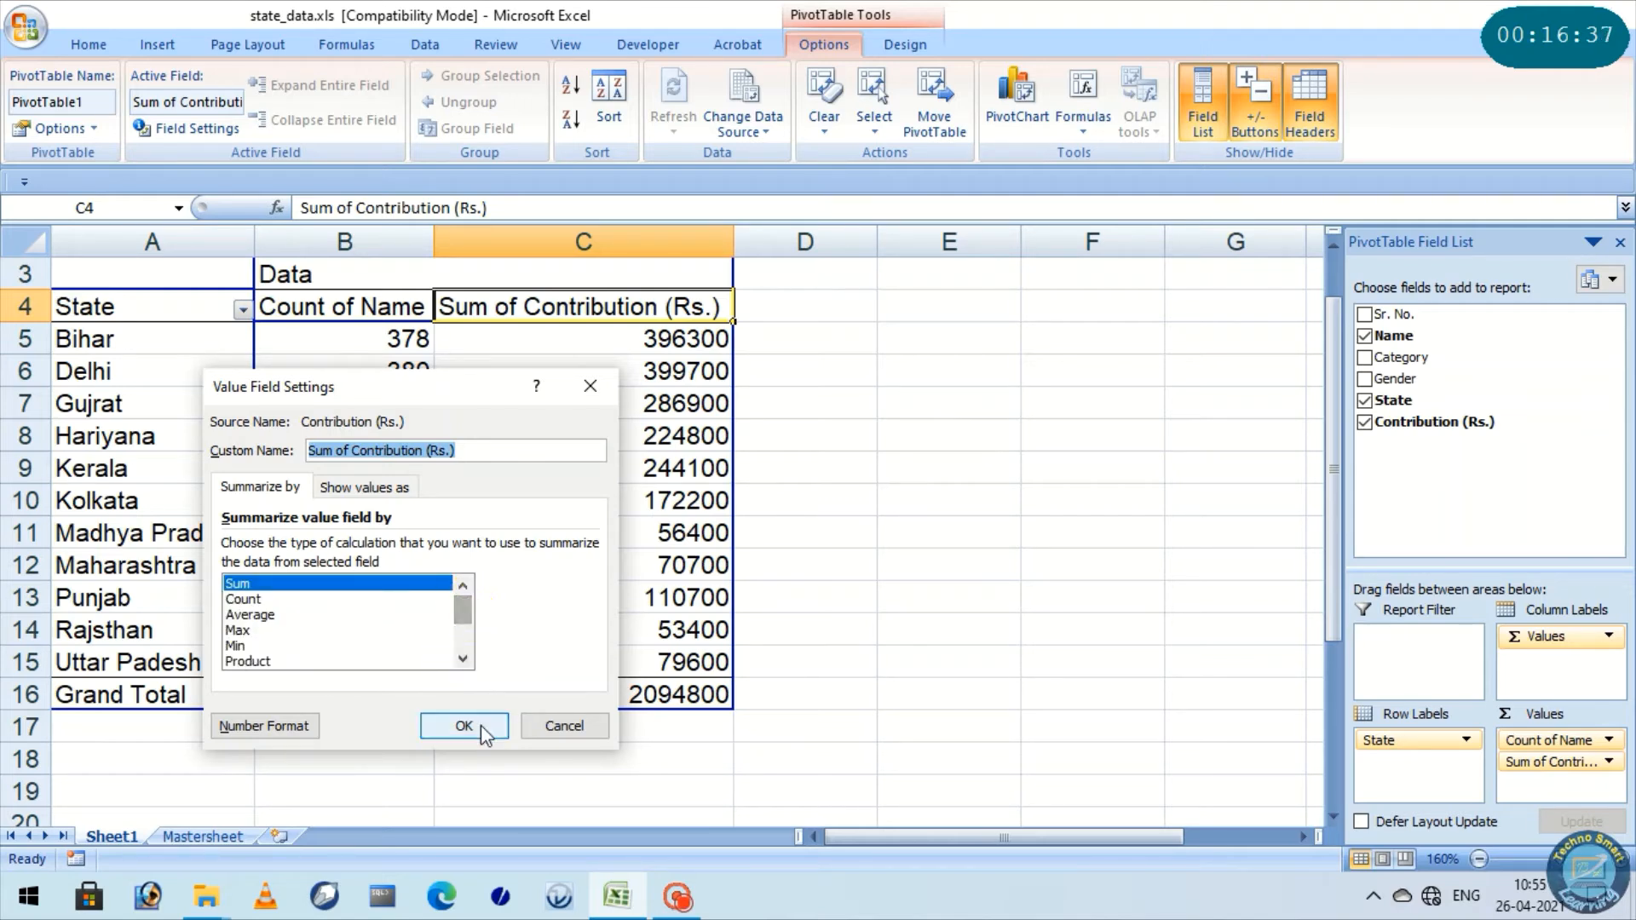
left_click(549, 726)
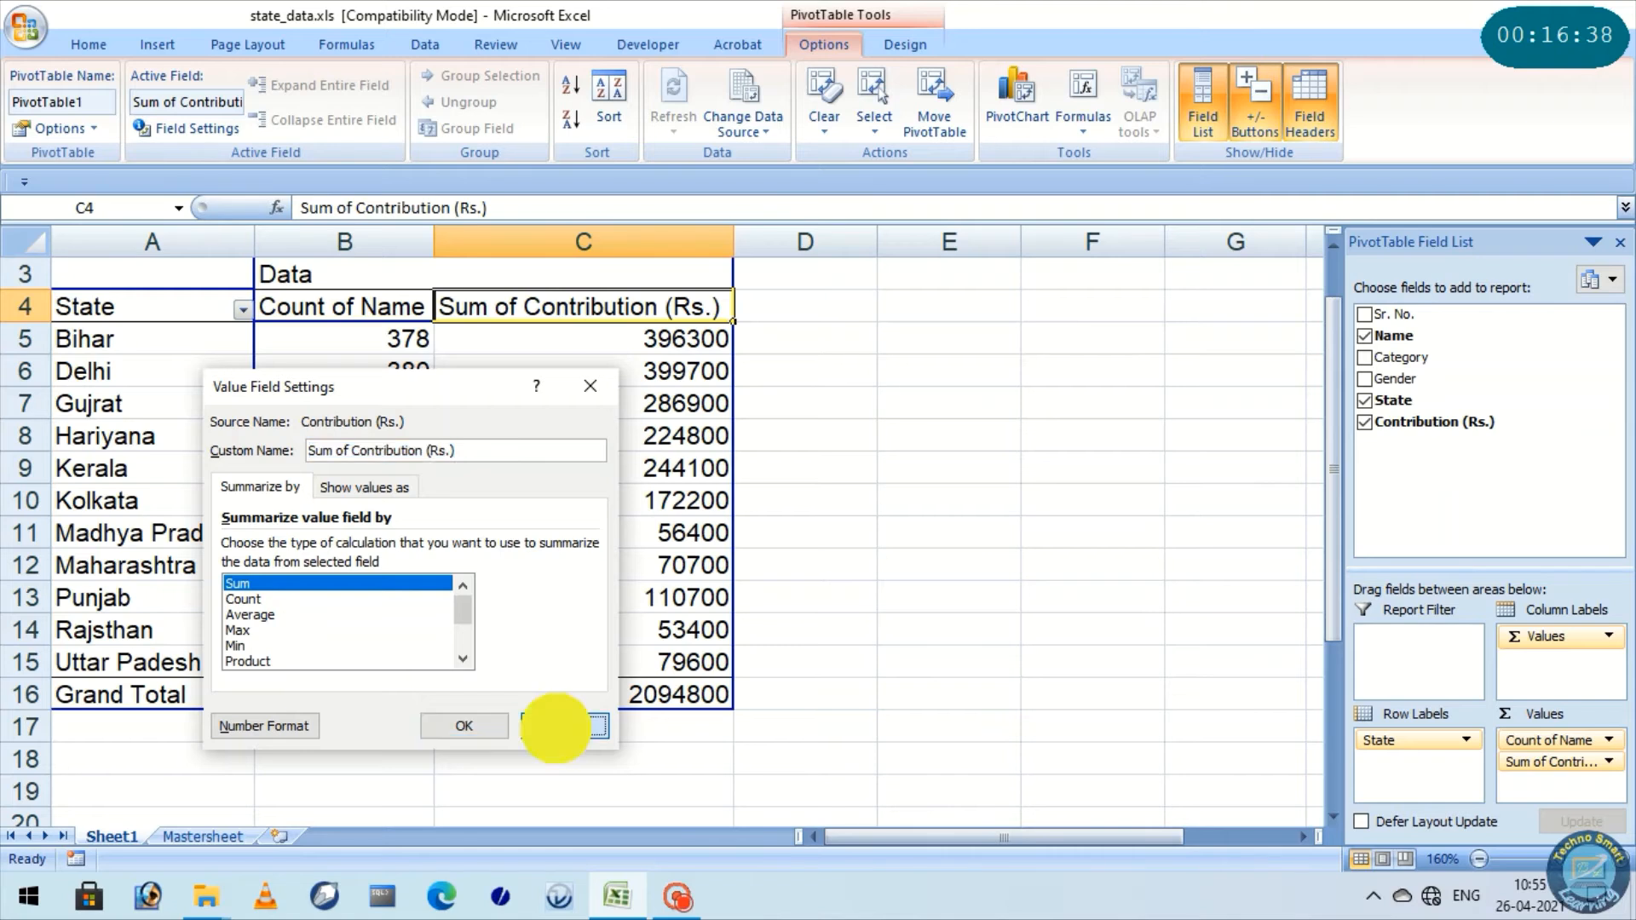
left_click(689, 349)
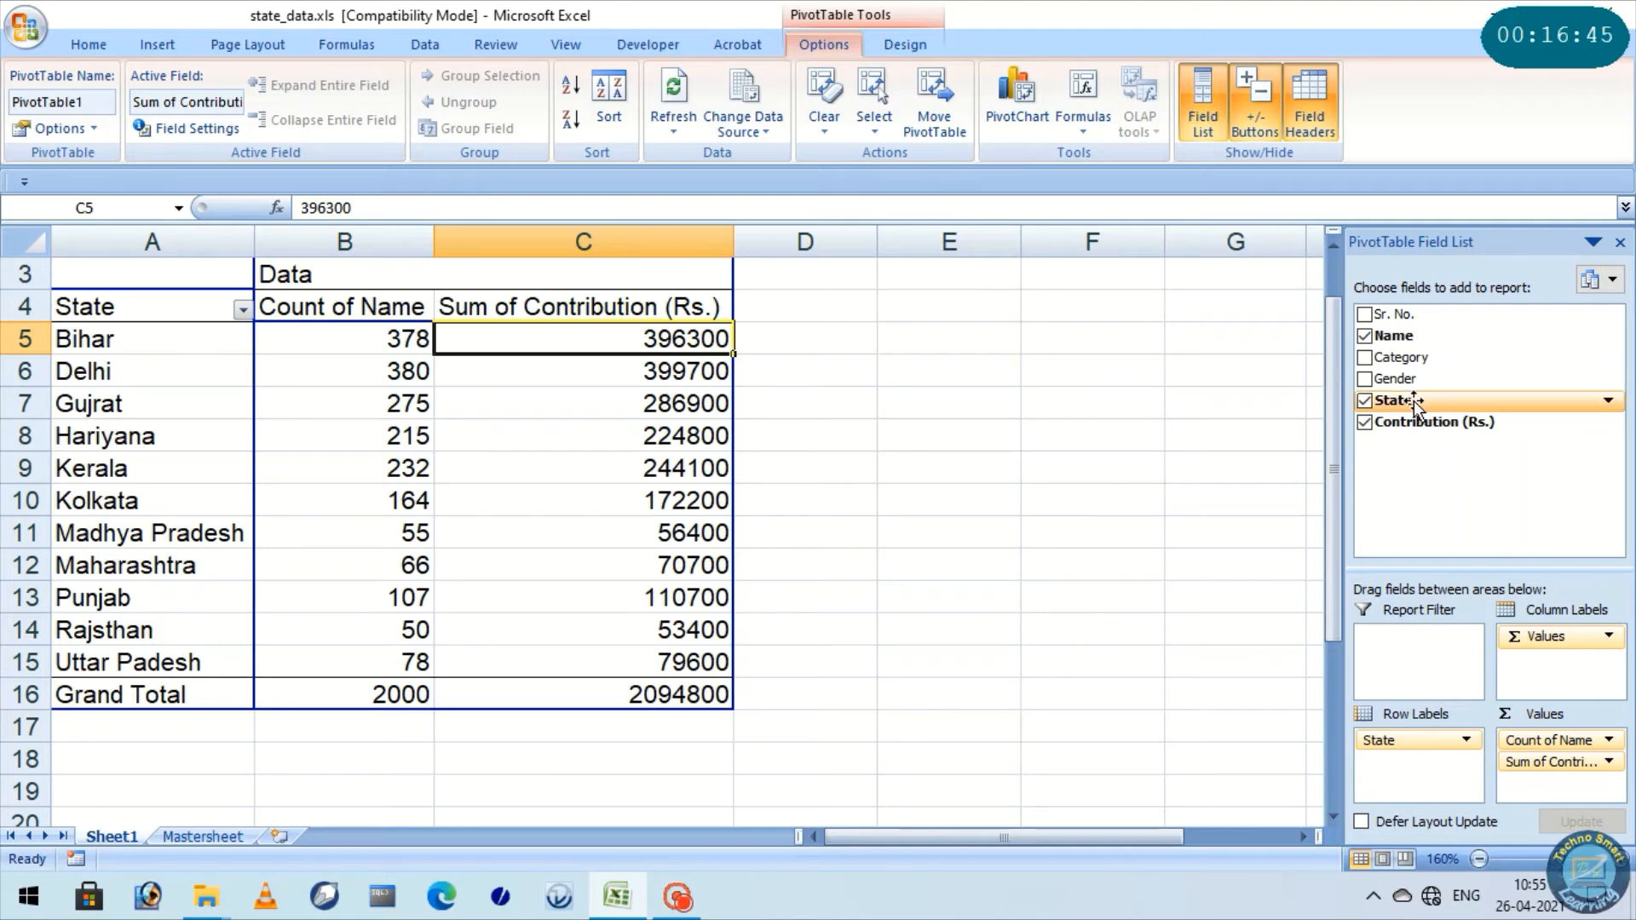
Add the Gender field below State in the PivotTable's row labels and check Bihar's Female and Male rows
left_click_drag(1402, 387, 1453, 769)
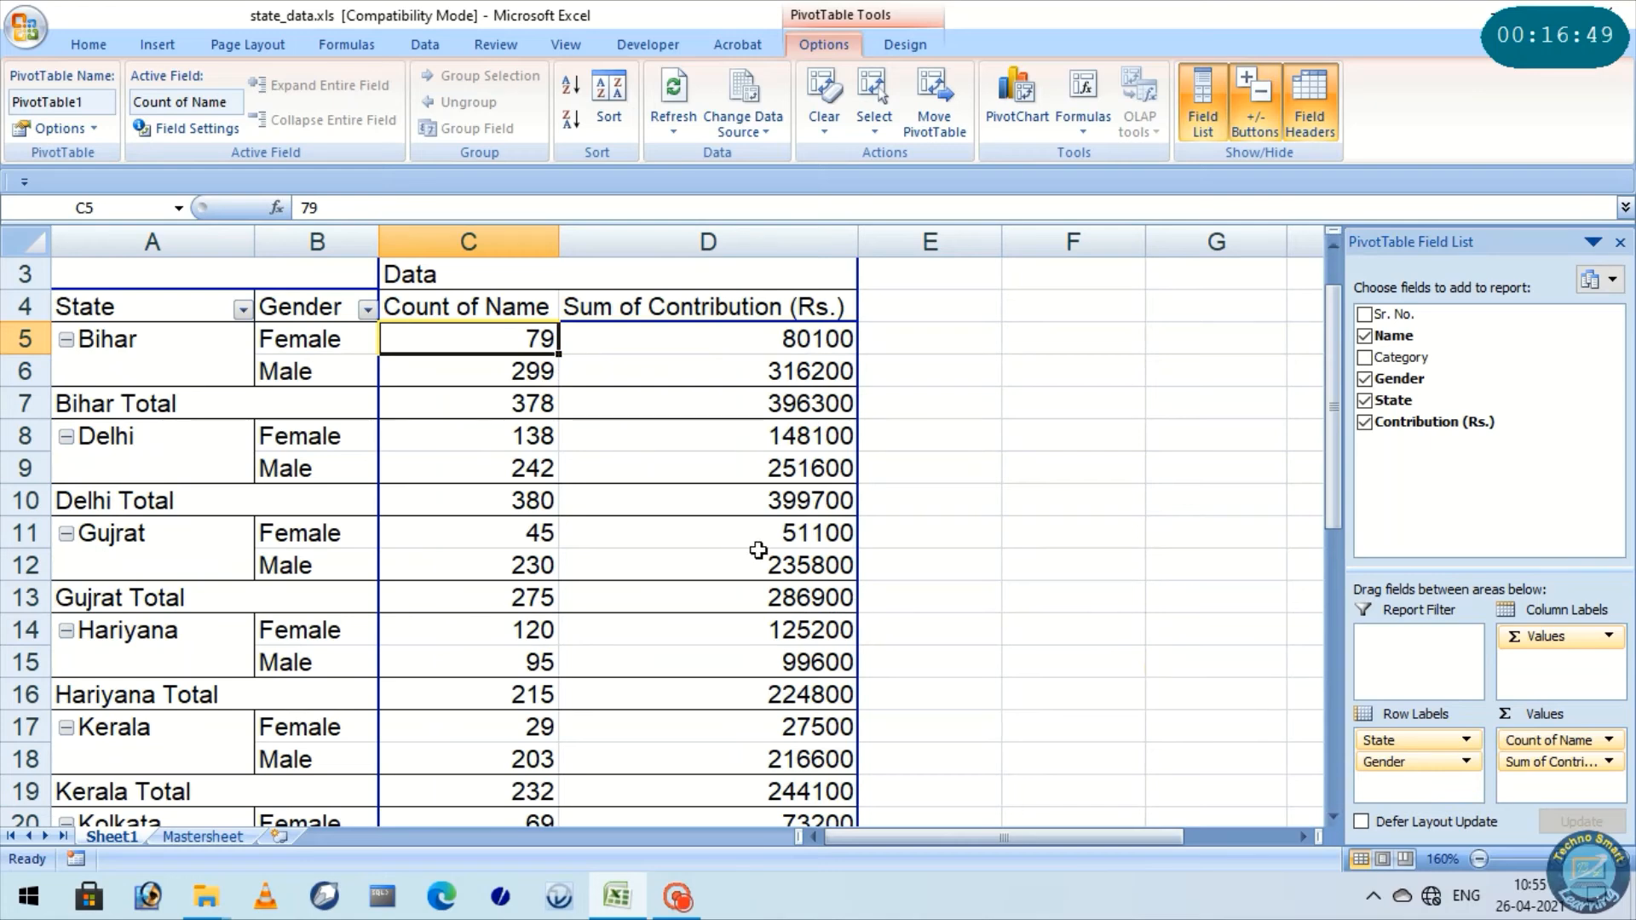
left_click(168, 337)
left_click(288, 336)
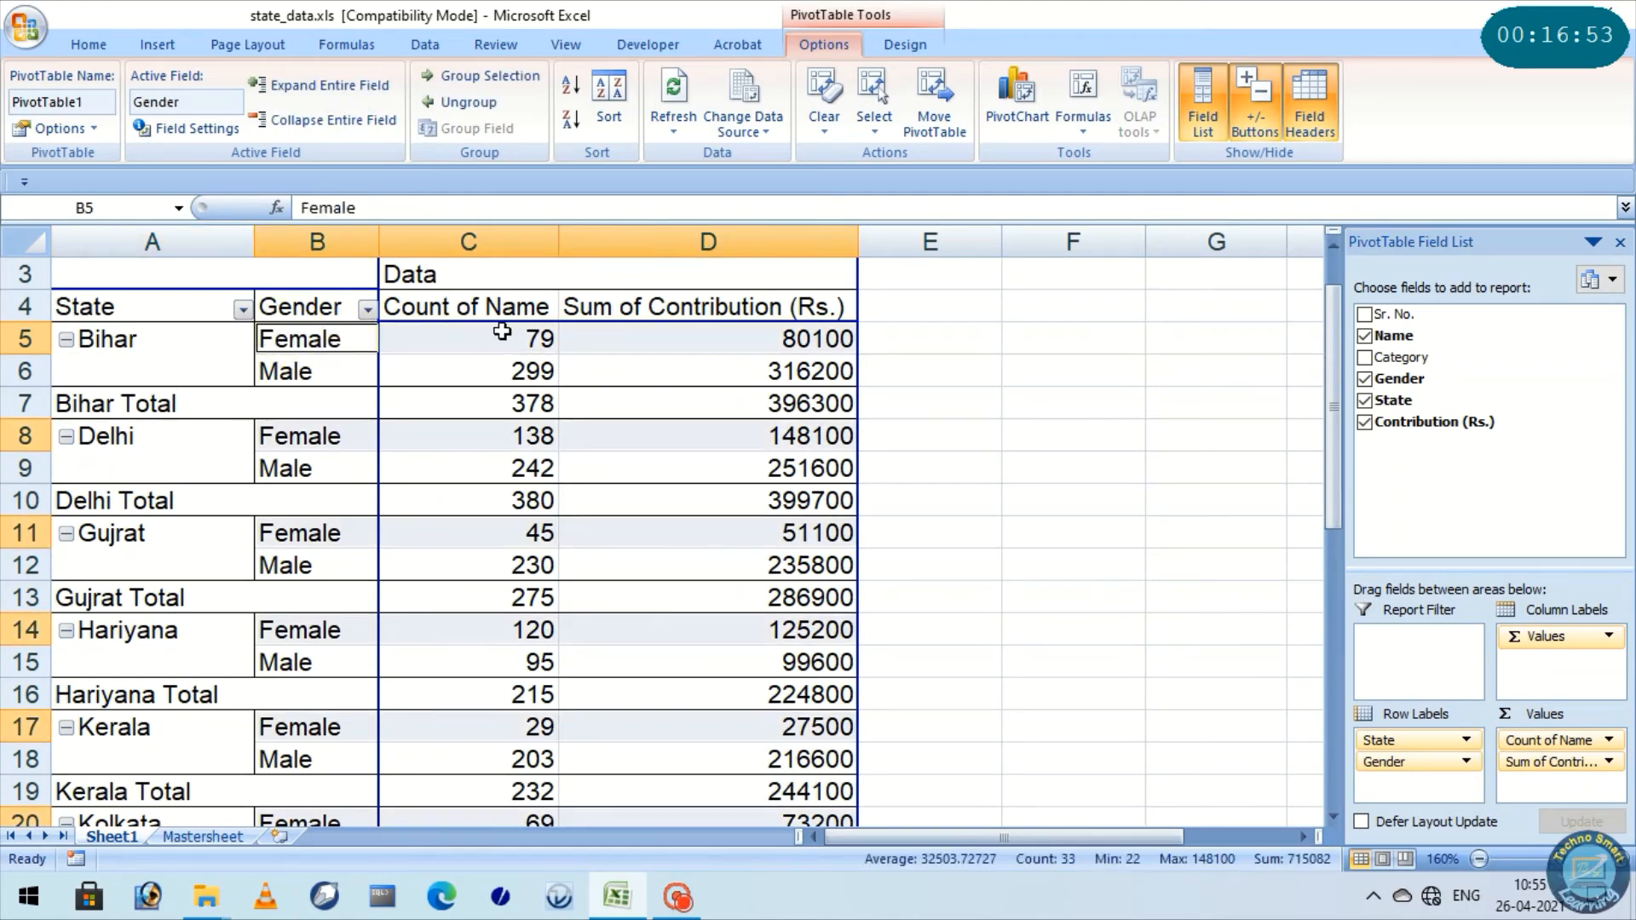
left_click(753, 344)
left_click(291, 373)
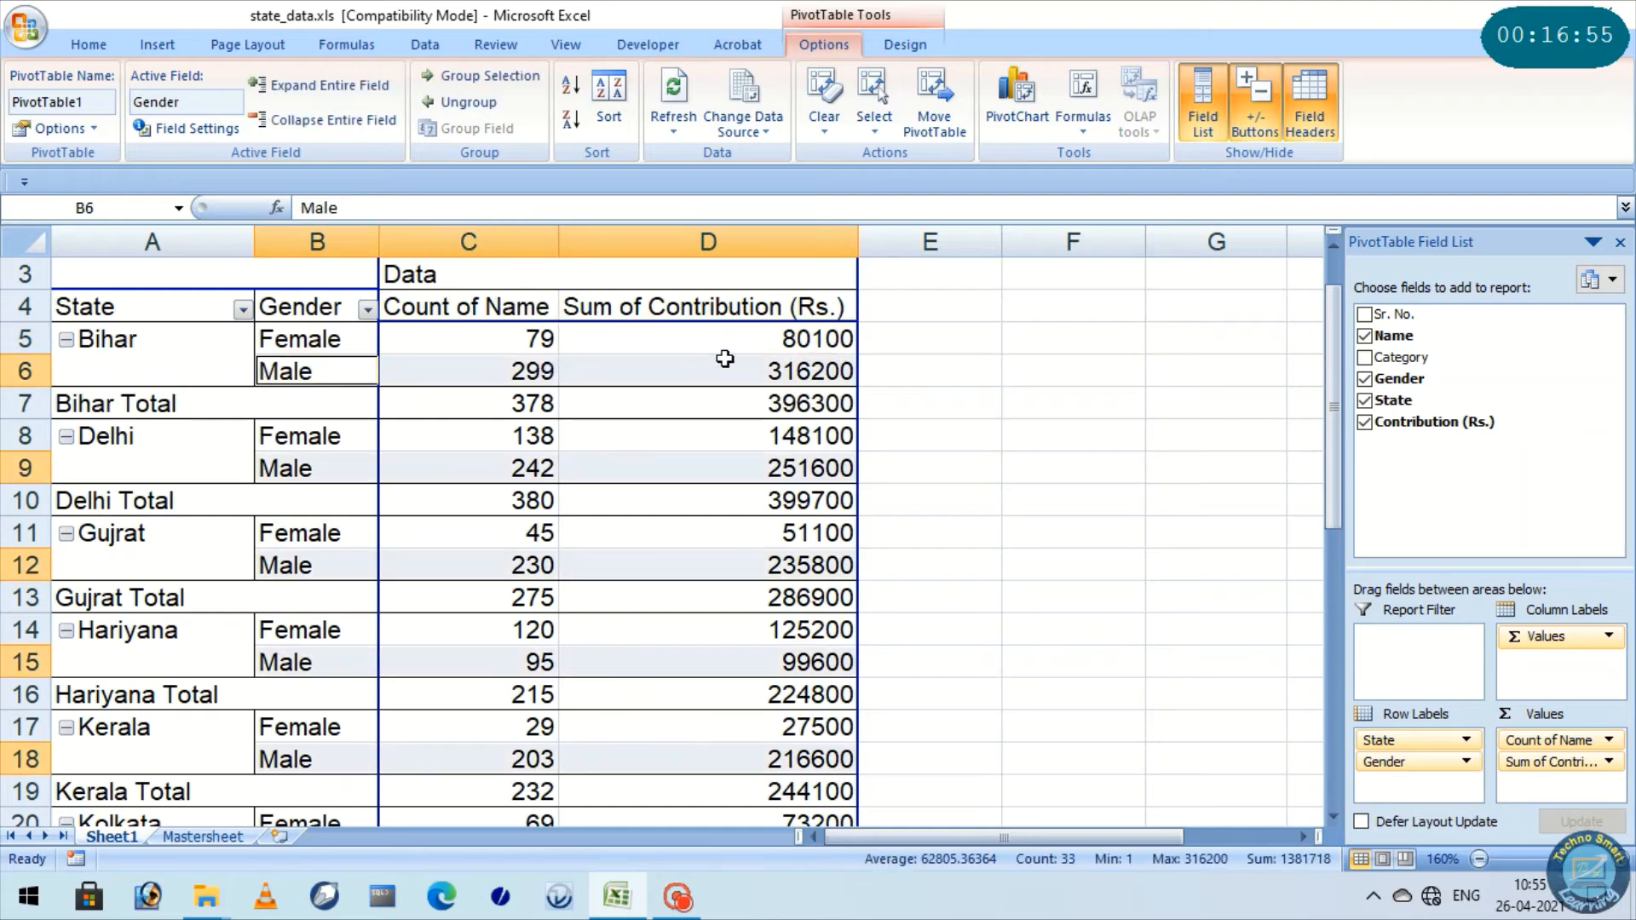
Examine the gender rows and state total rows for Bihar, Delhi and Gujrat one by one
scroll(255, 435, "down", 1)
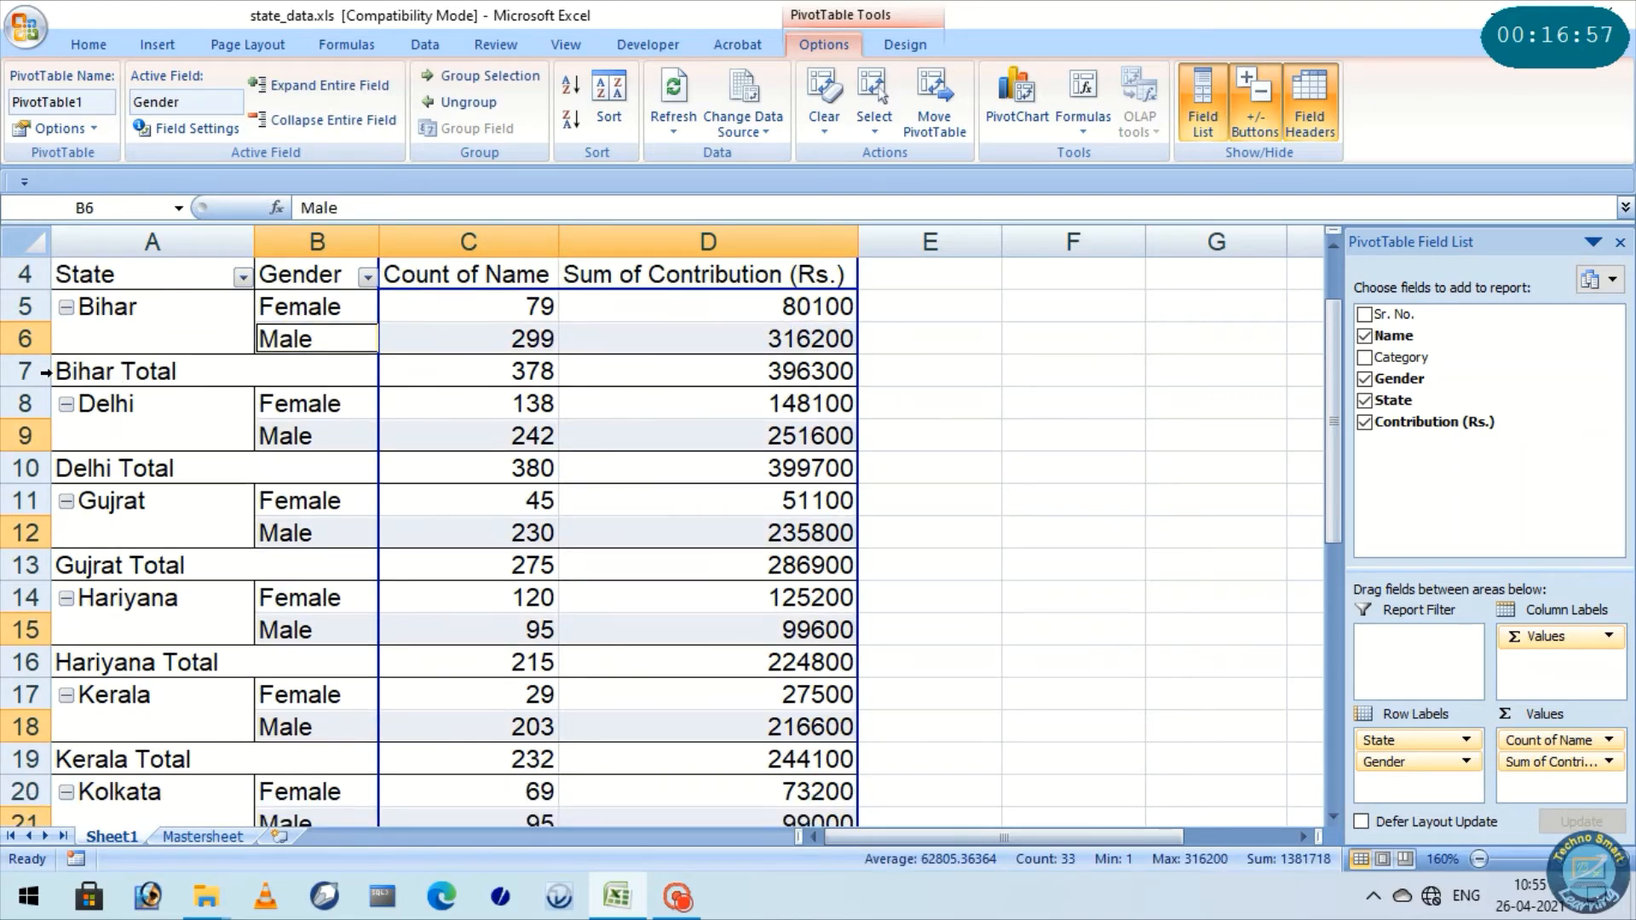
left_click(90, 373)
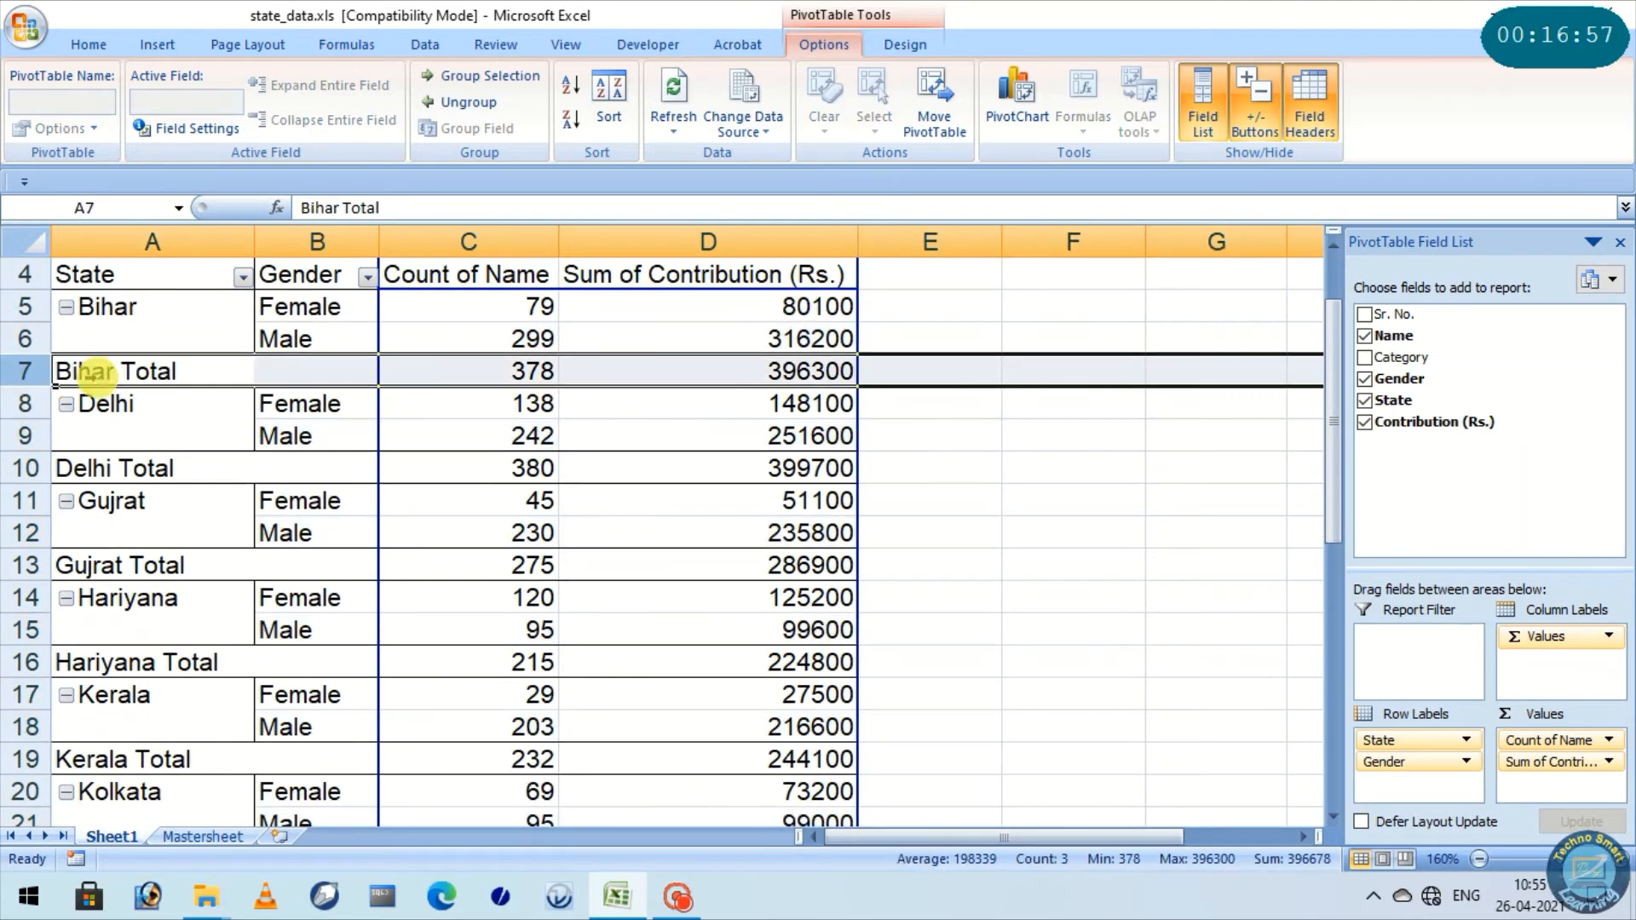
left_click(28, 404)
left_click(25, 435)
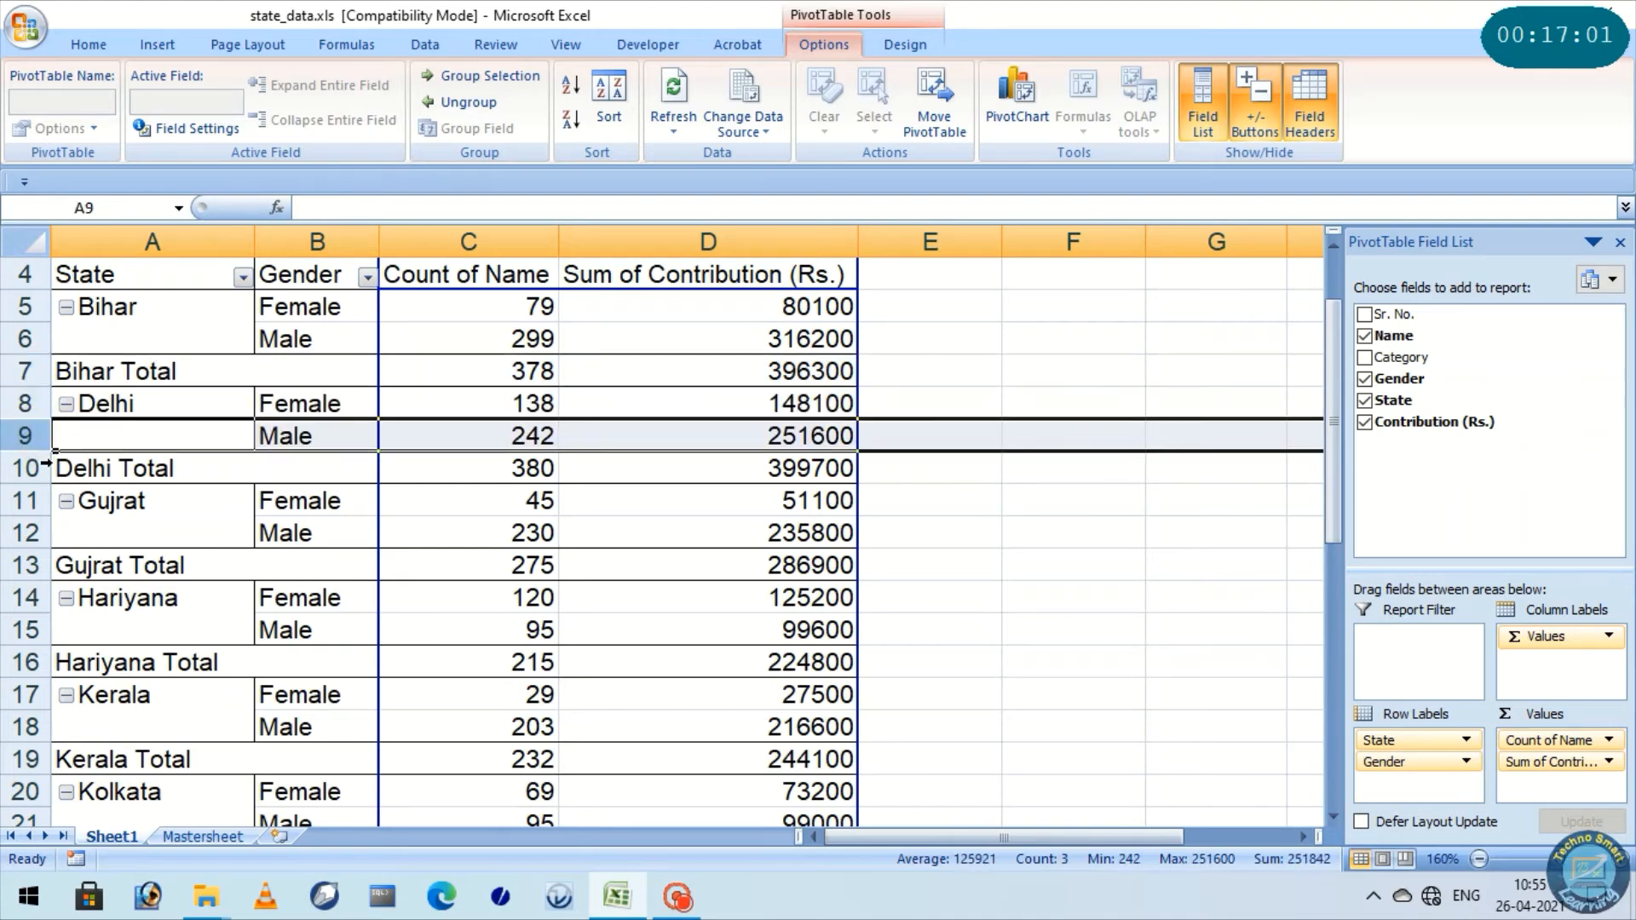
left_click(39, 468)
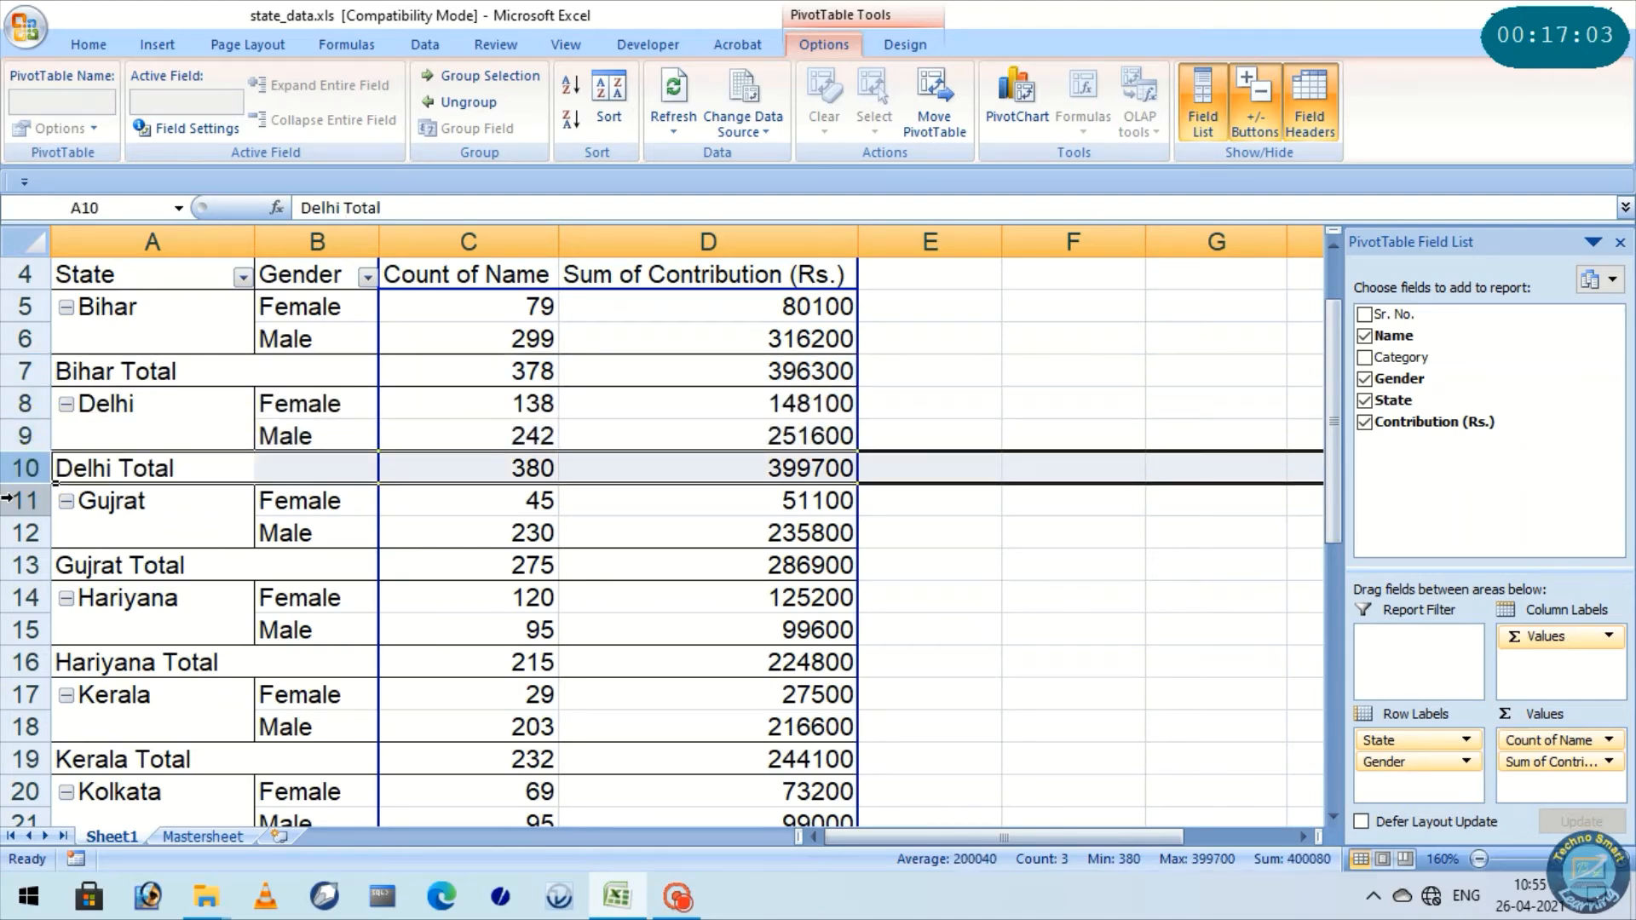
left_click(25, 502)
left_click(28, 532)
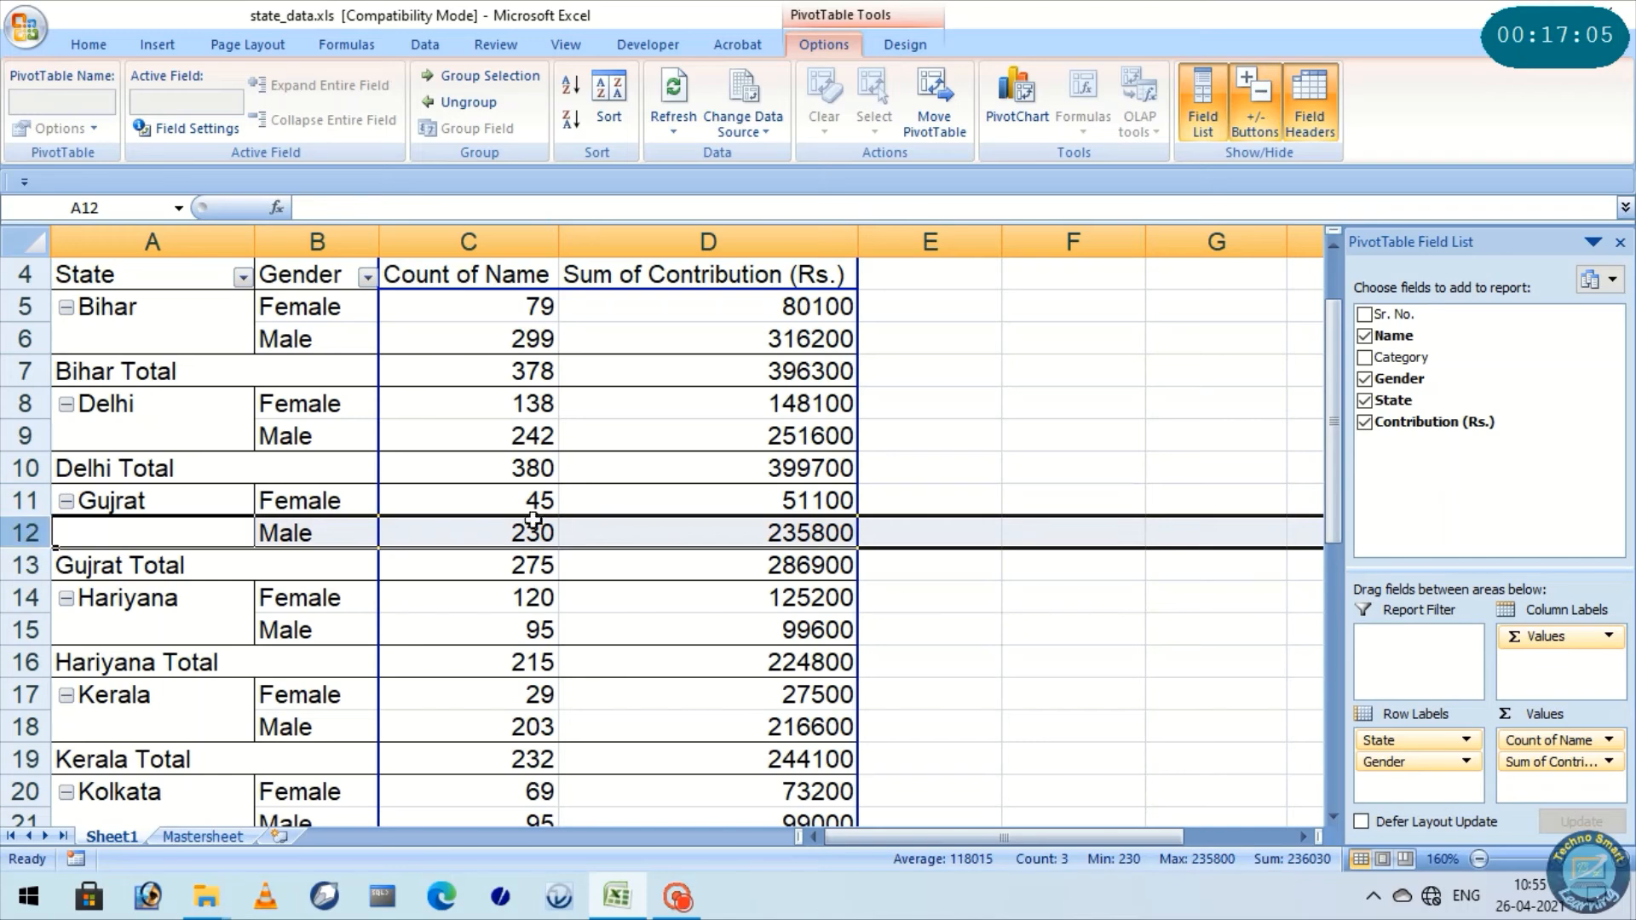
left_click(30, 565)
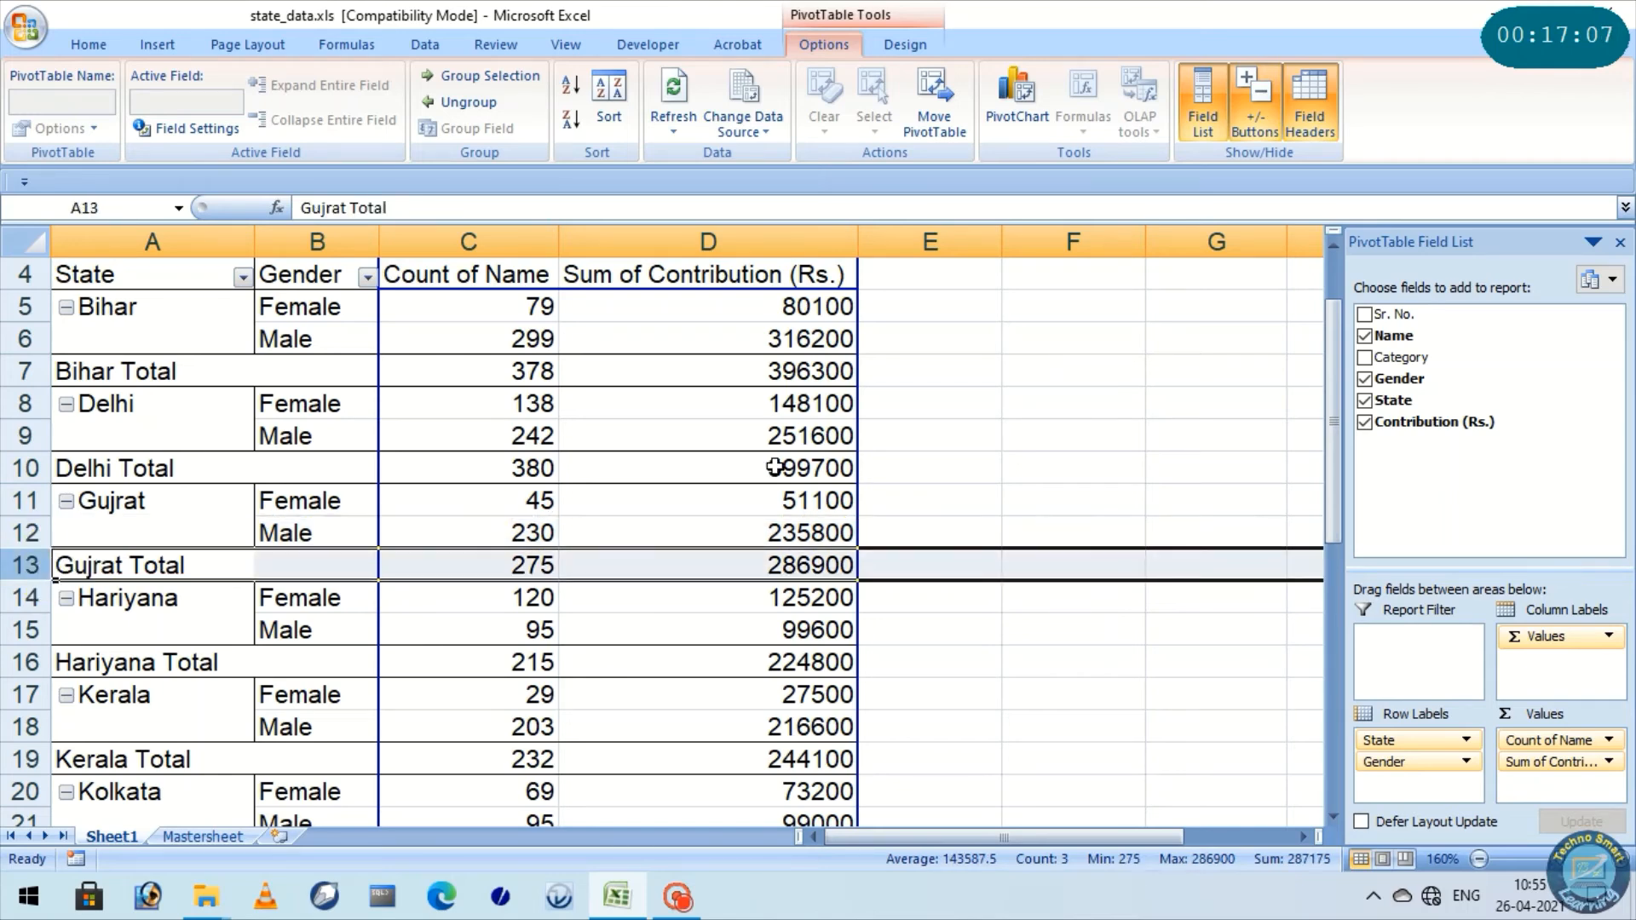
left_click(749, 341)
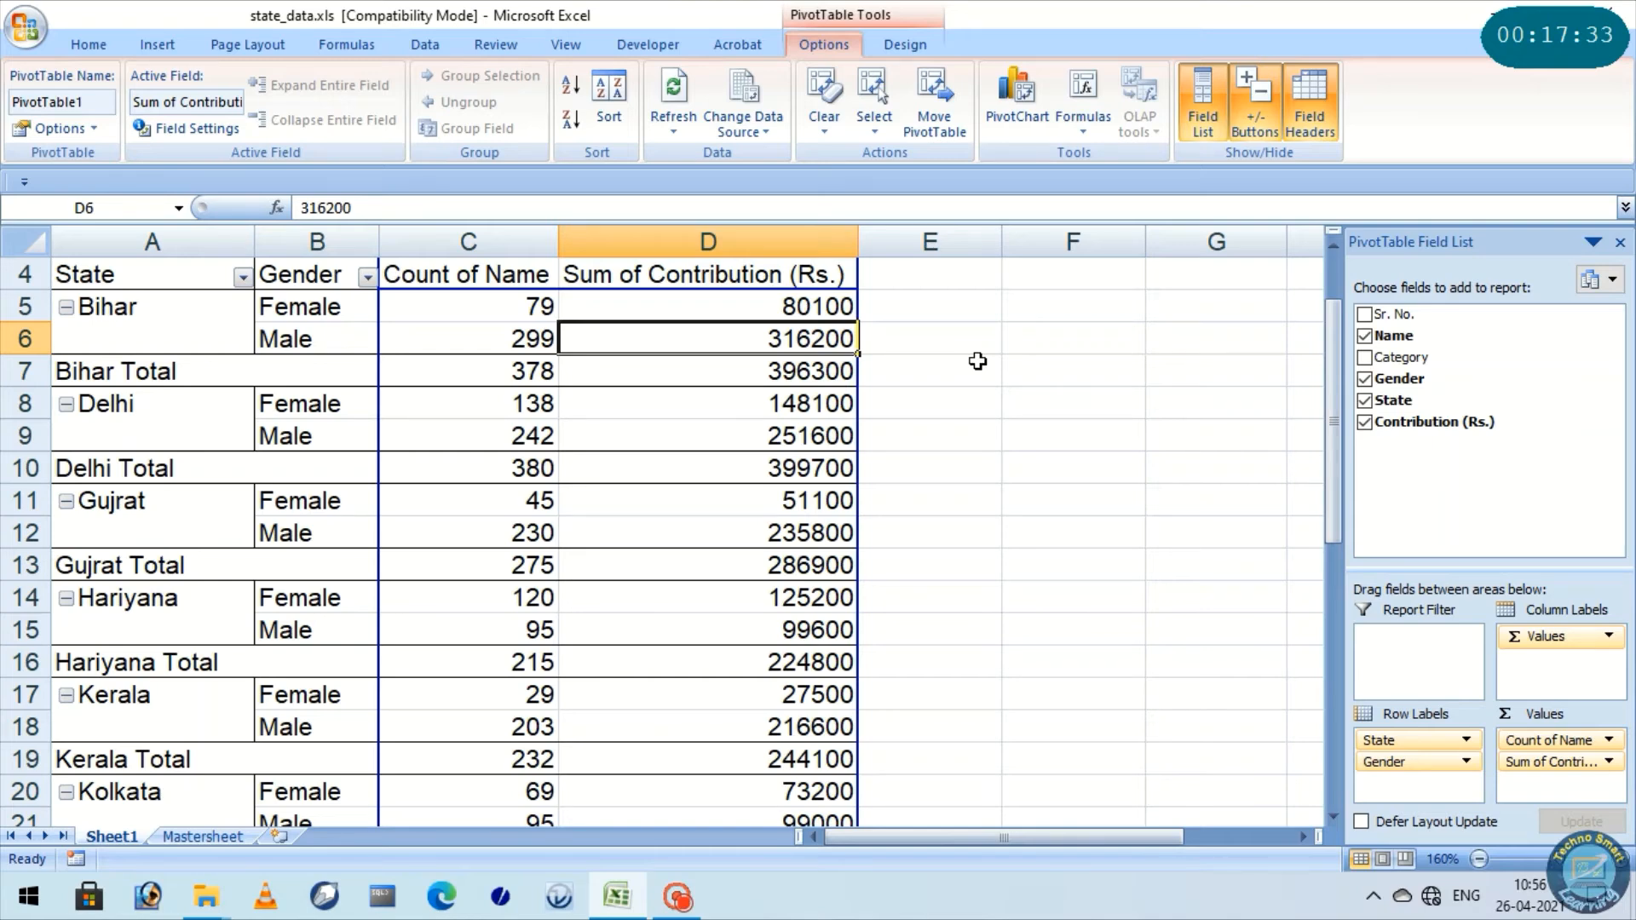
Add the Category field below Gender in the PivotTable's row labels and check the Bihar group and its total row
left_click_drag(1440, 357, 1402, 779)
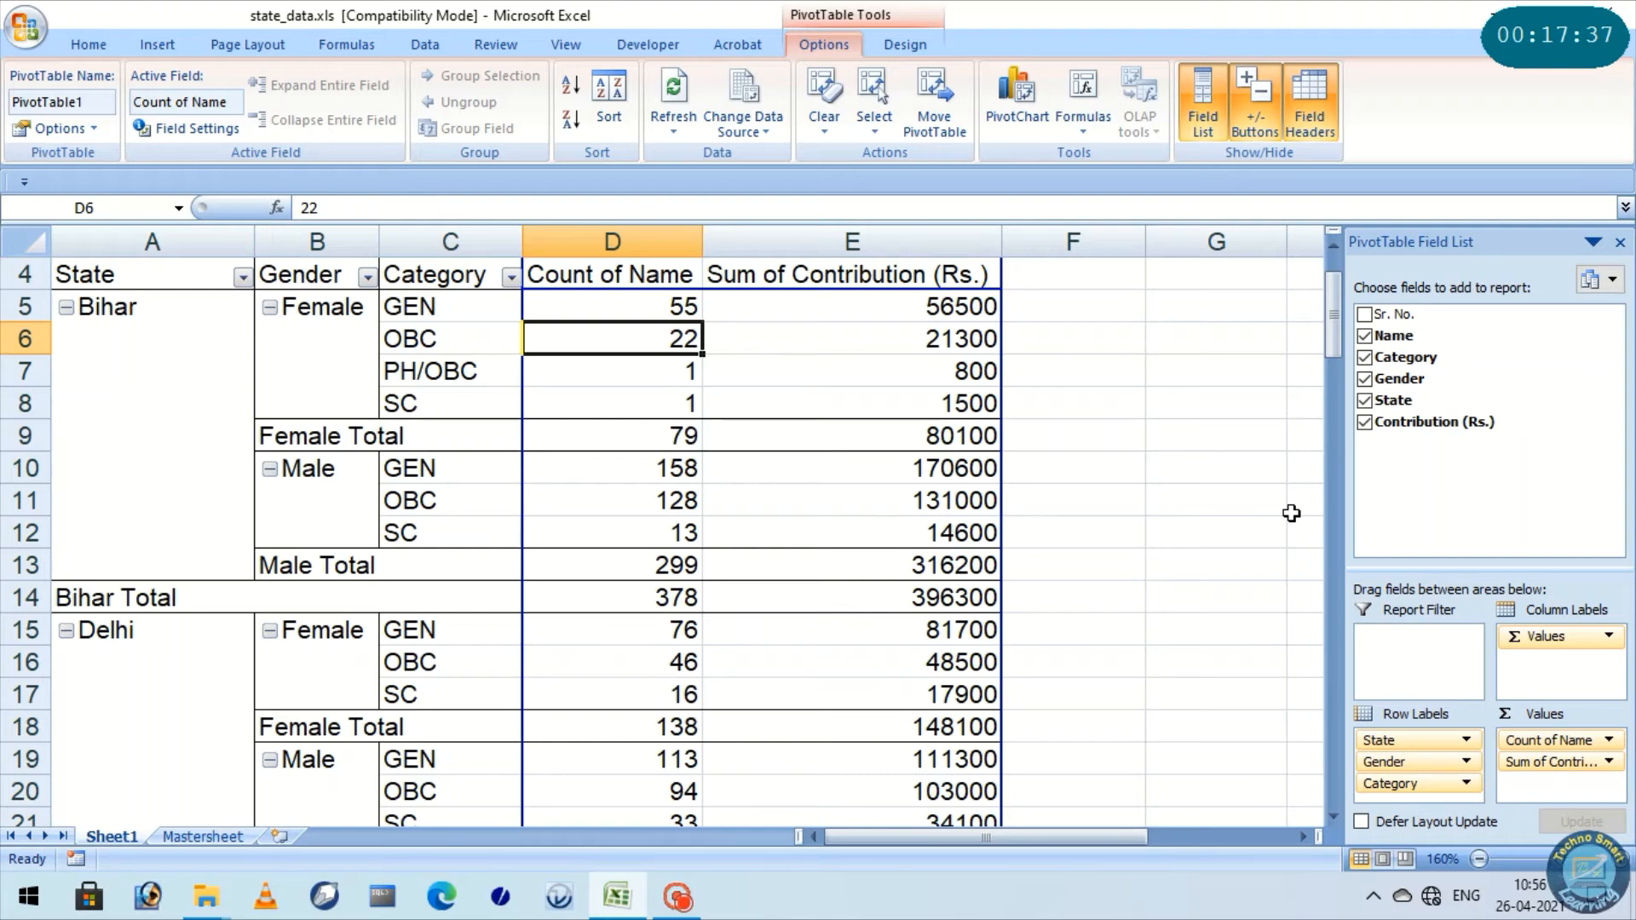
left_click(83, 307)
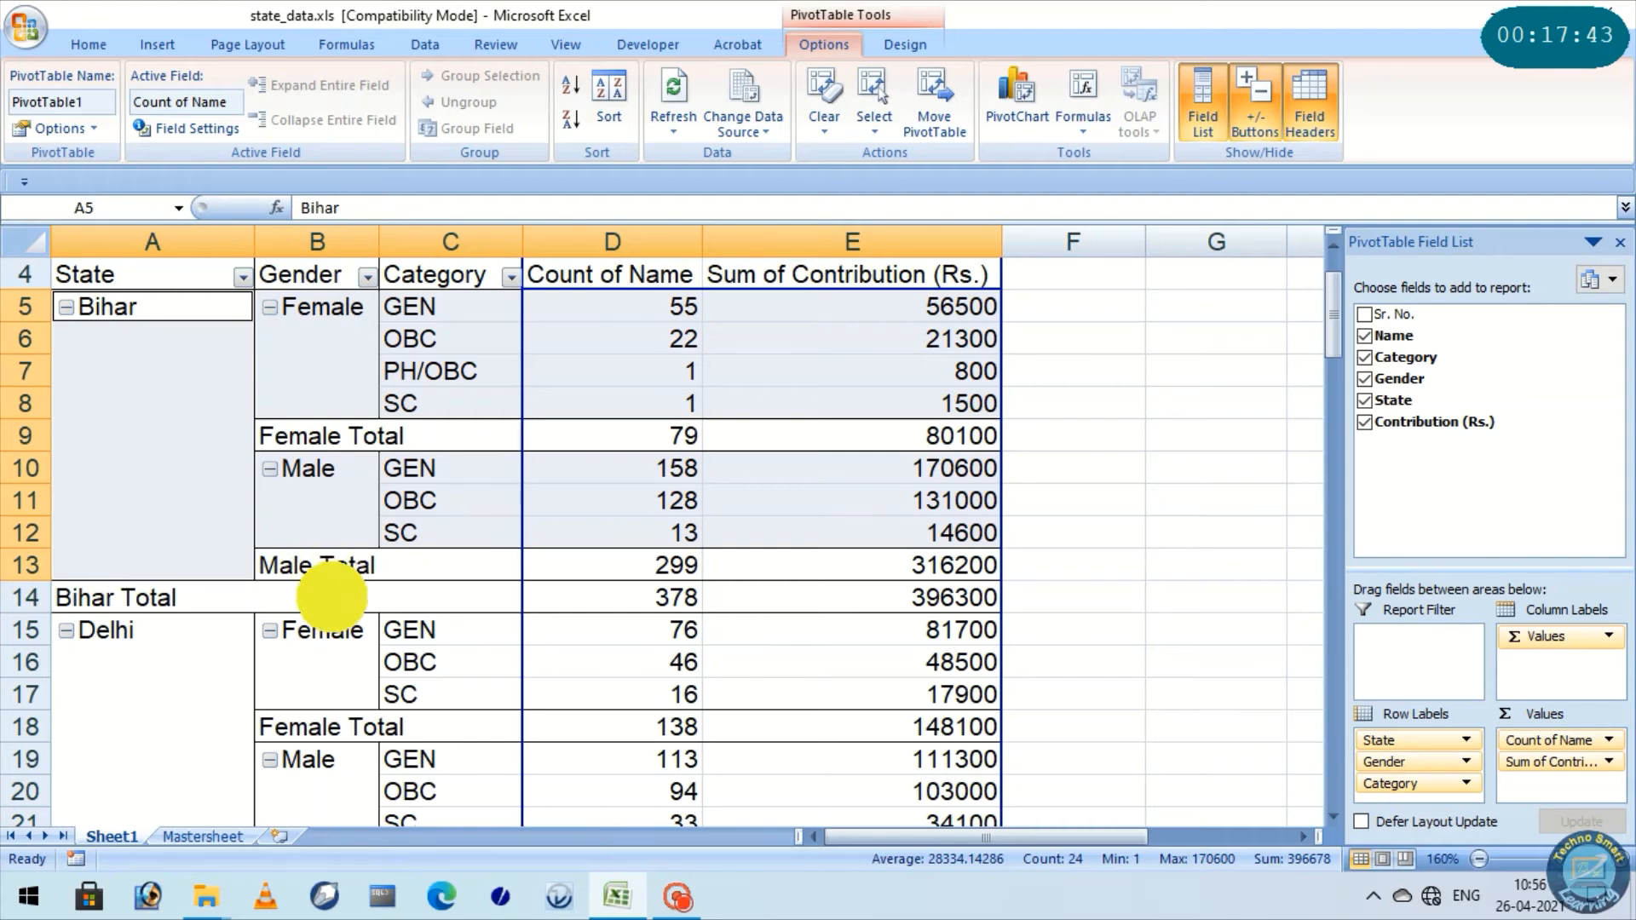
left_click(201, 601)
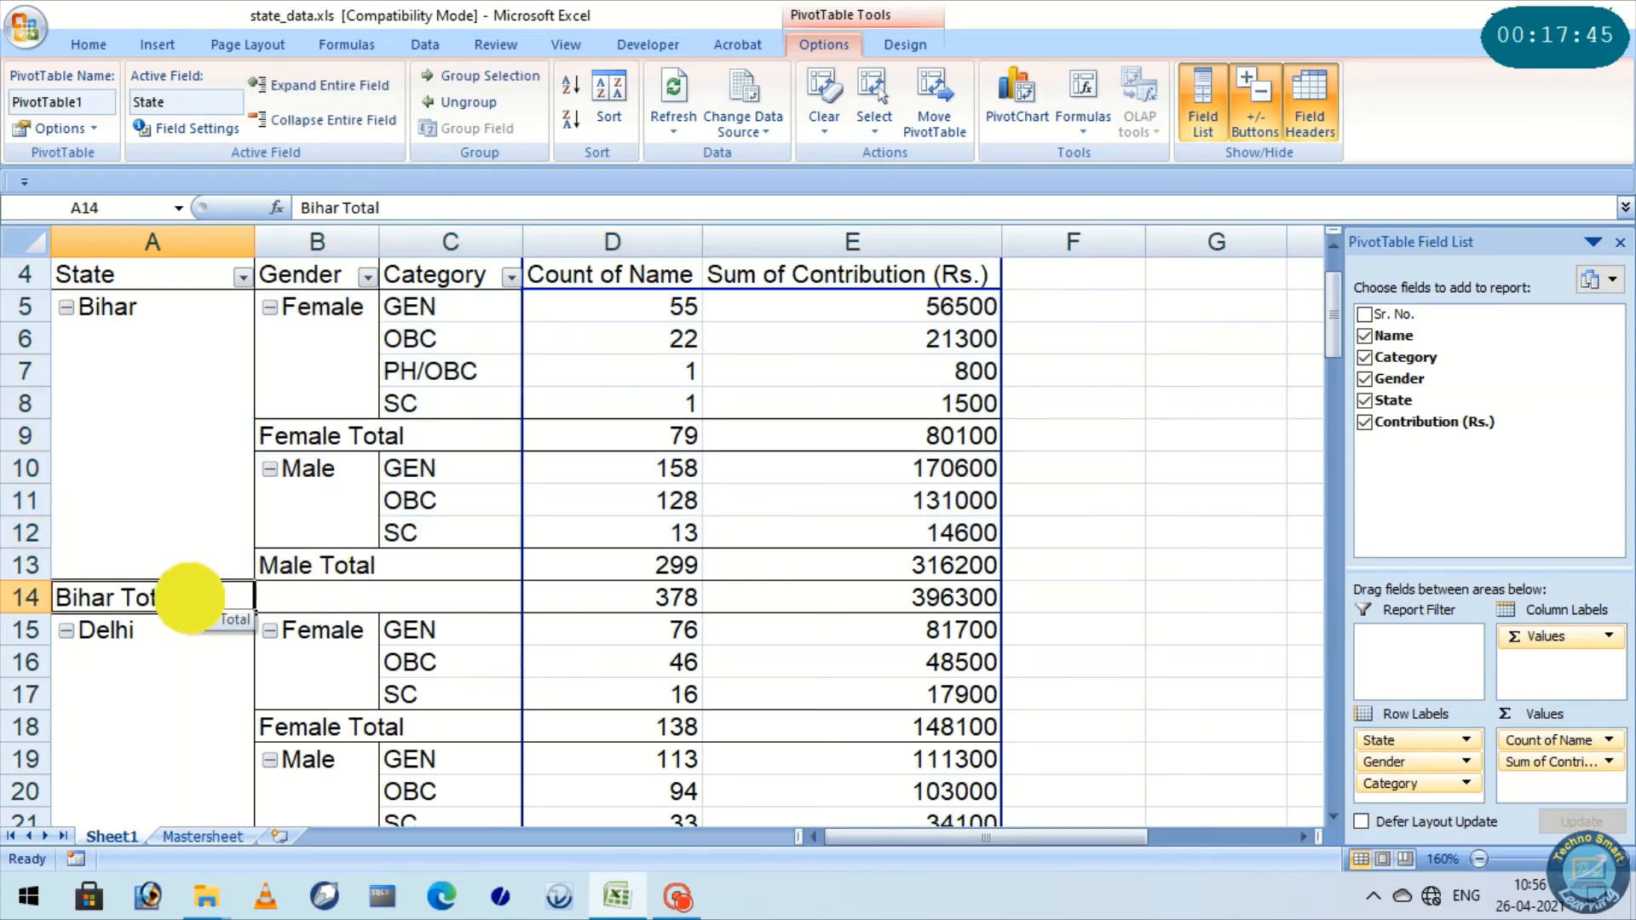
Fill the whole Bihar group, from its first row through the Bihar Total row, with light blue across columns A to E
left_click_drag(903, 605, 111, 307)
left_click(88, 45)
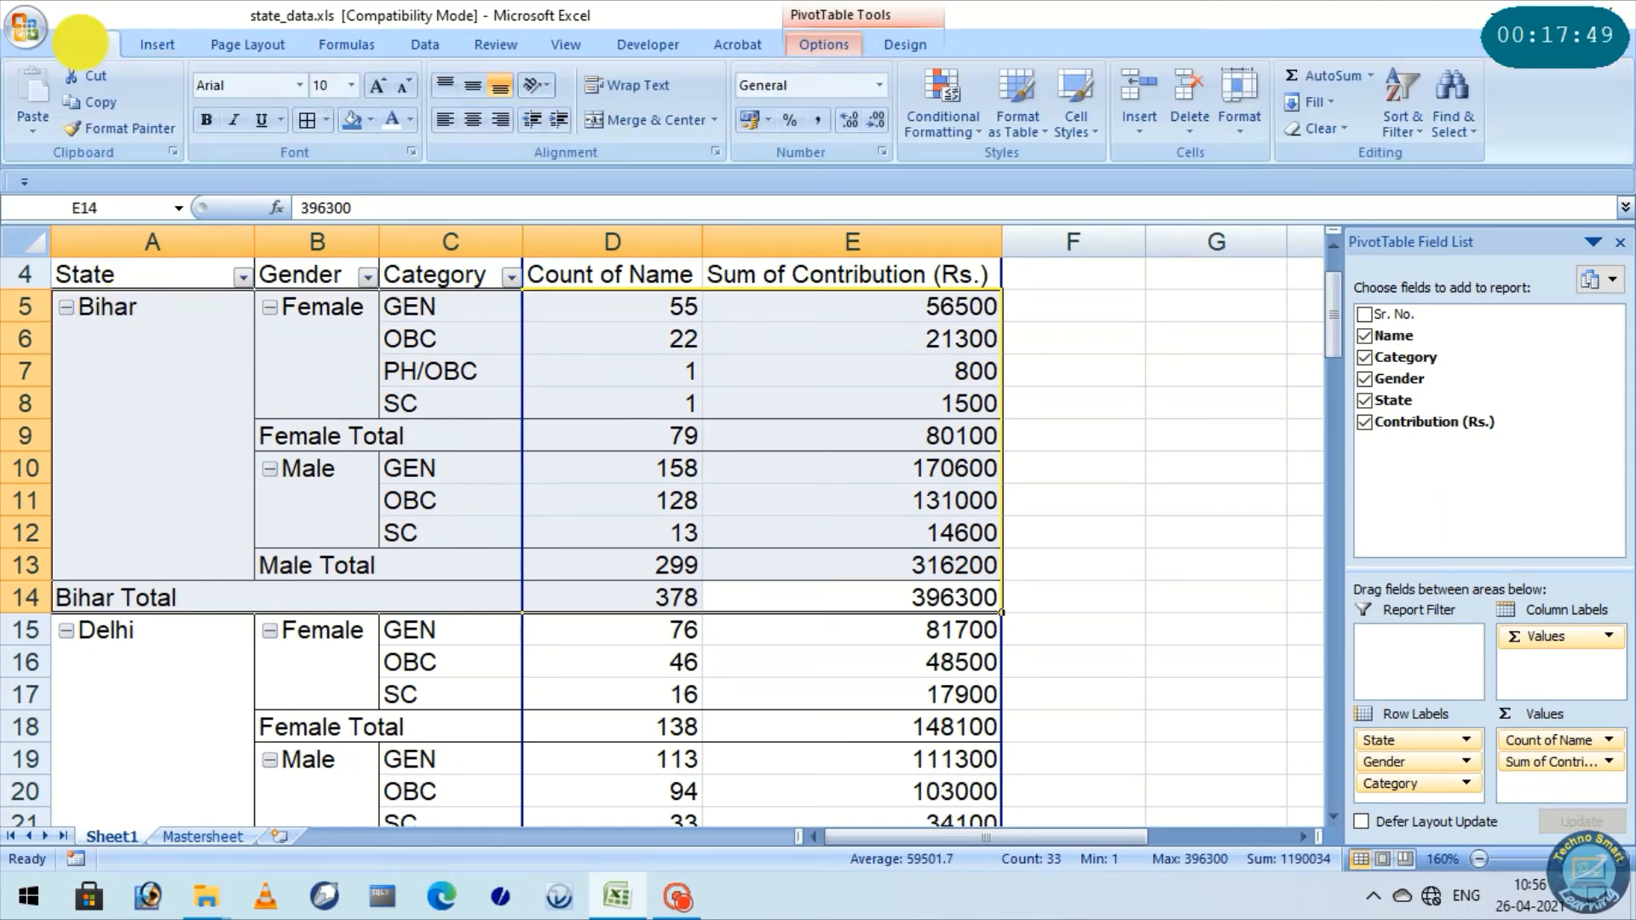
left_click(410, 120)
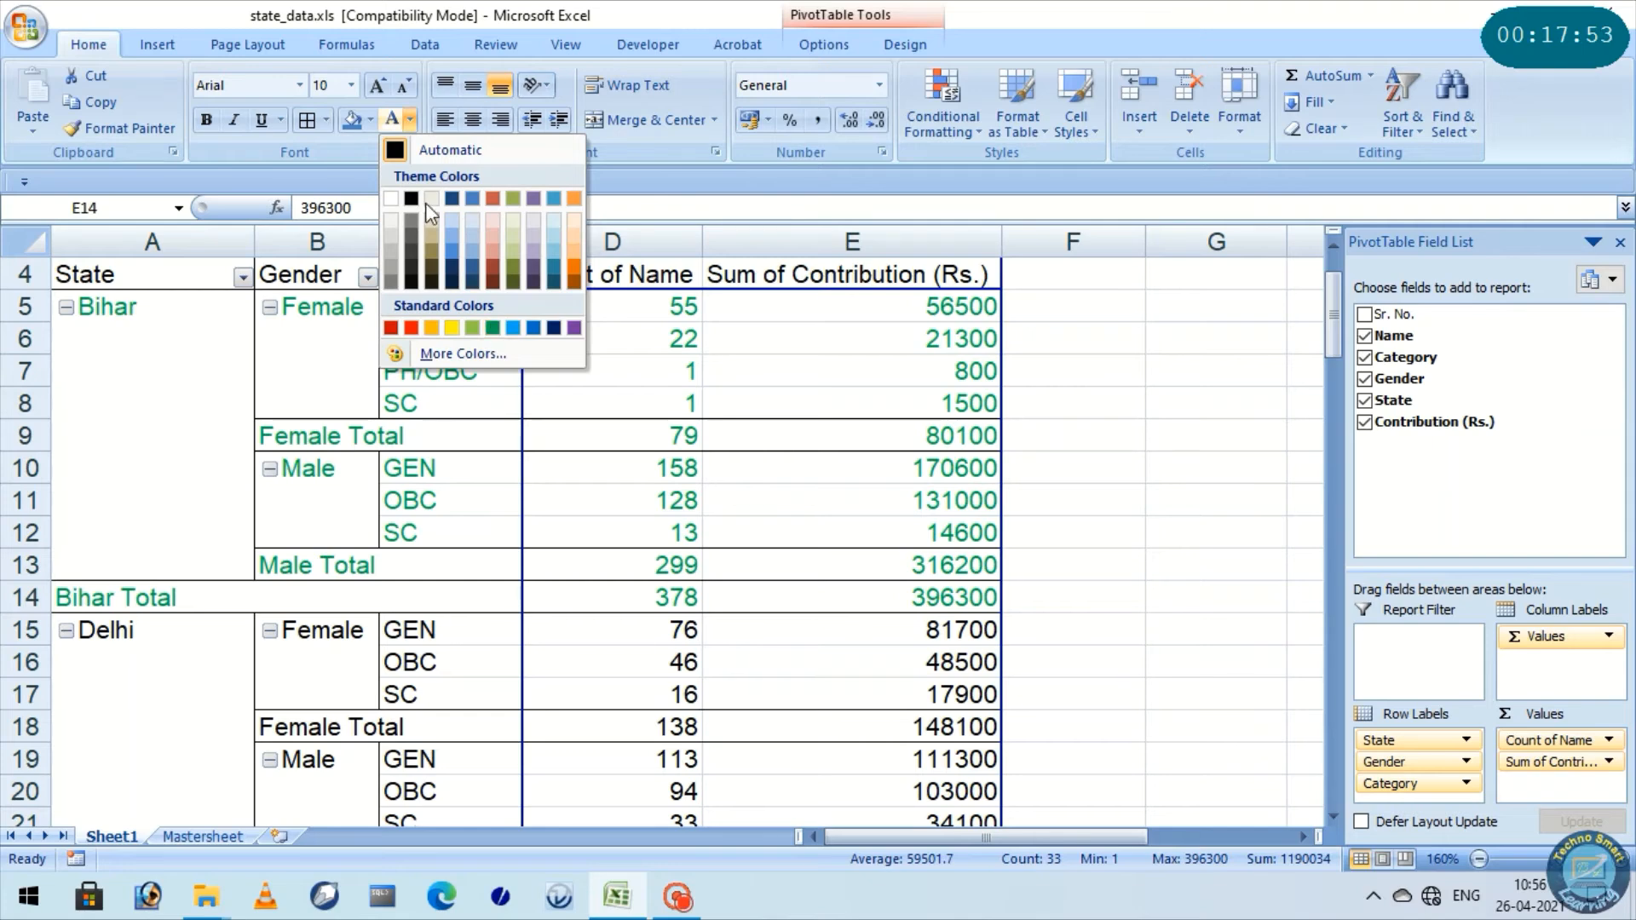
left_click(369, 120)
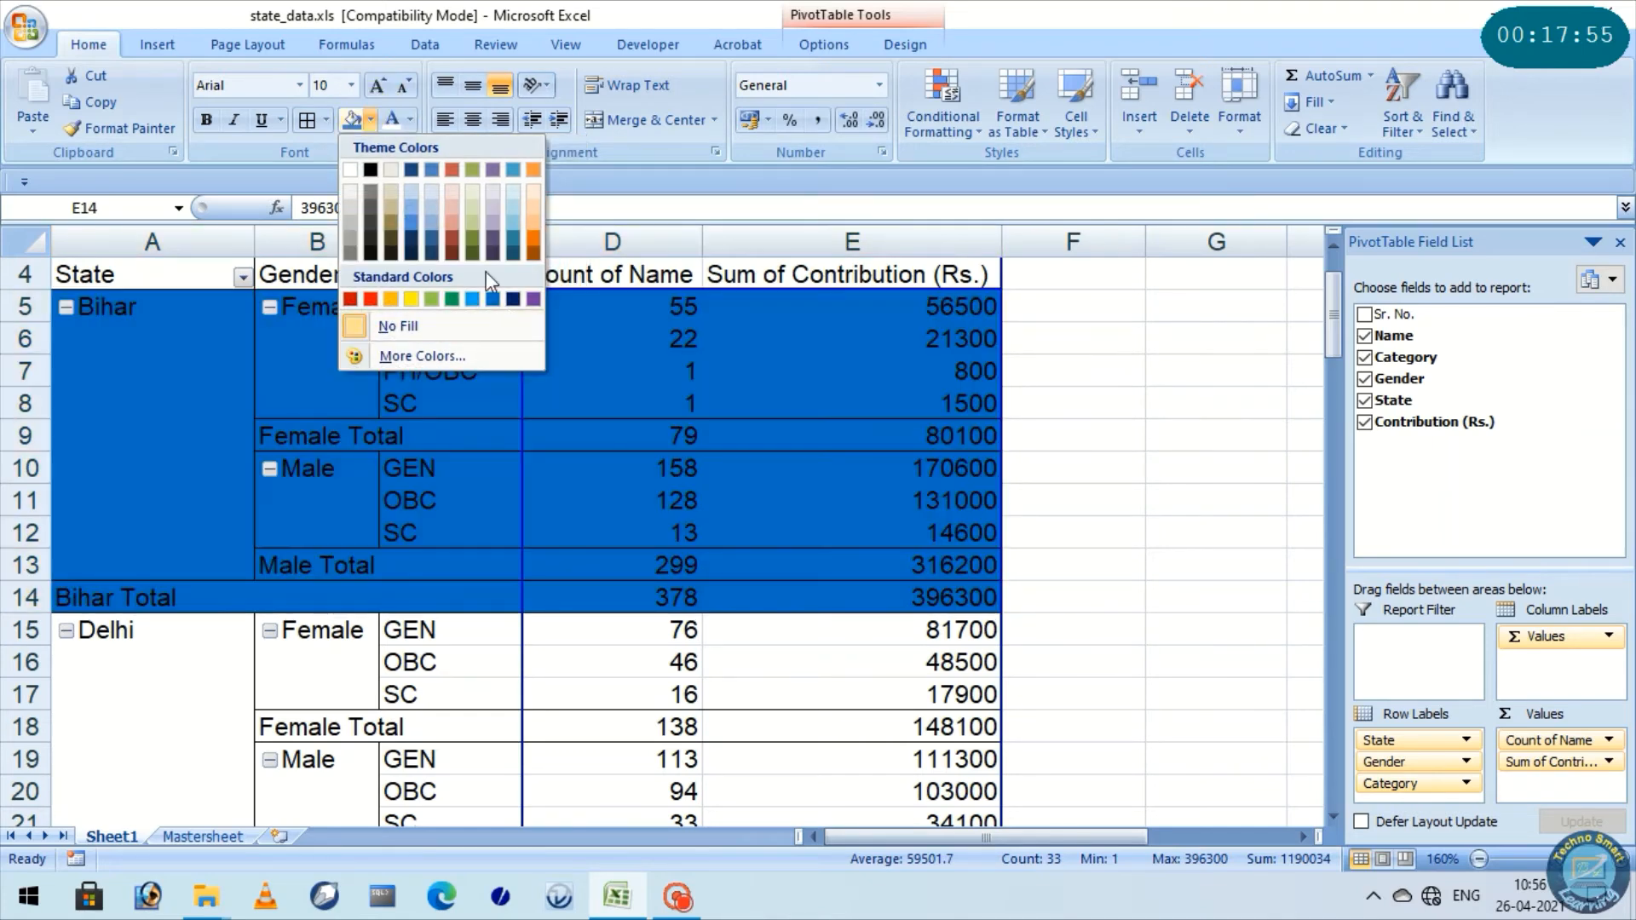
left_click(510, 218)
Fill the whole Delhi group, including the Delhi Total row, with standard yellow across columns A to E
scroll(566, 430, "down", 3)
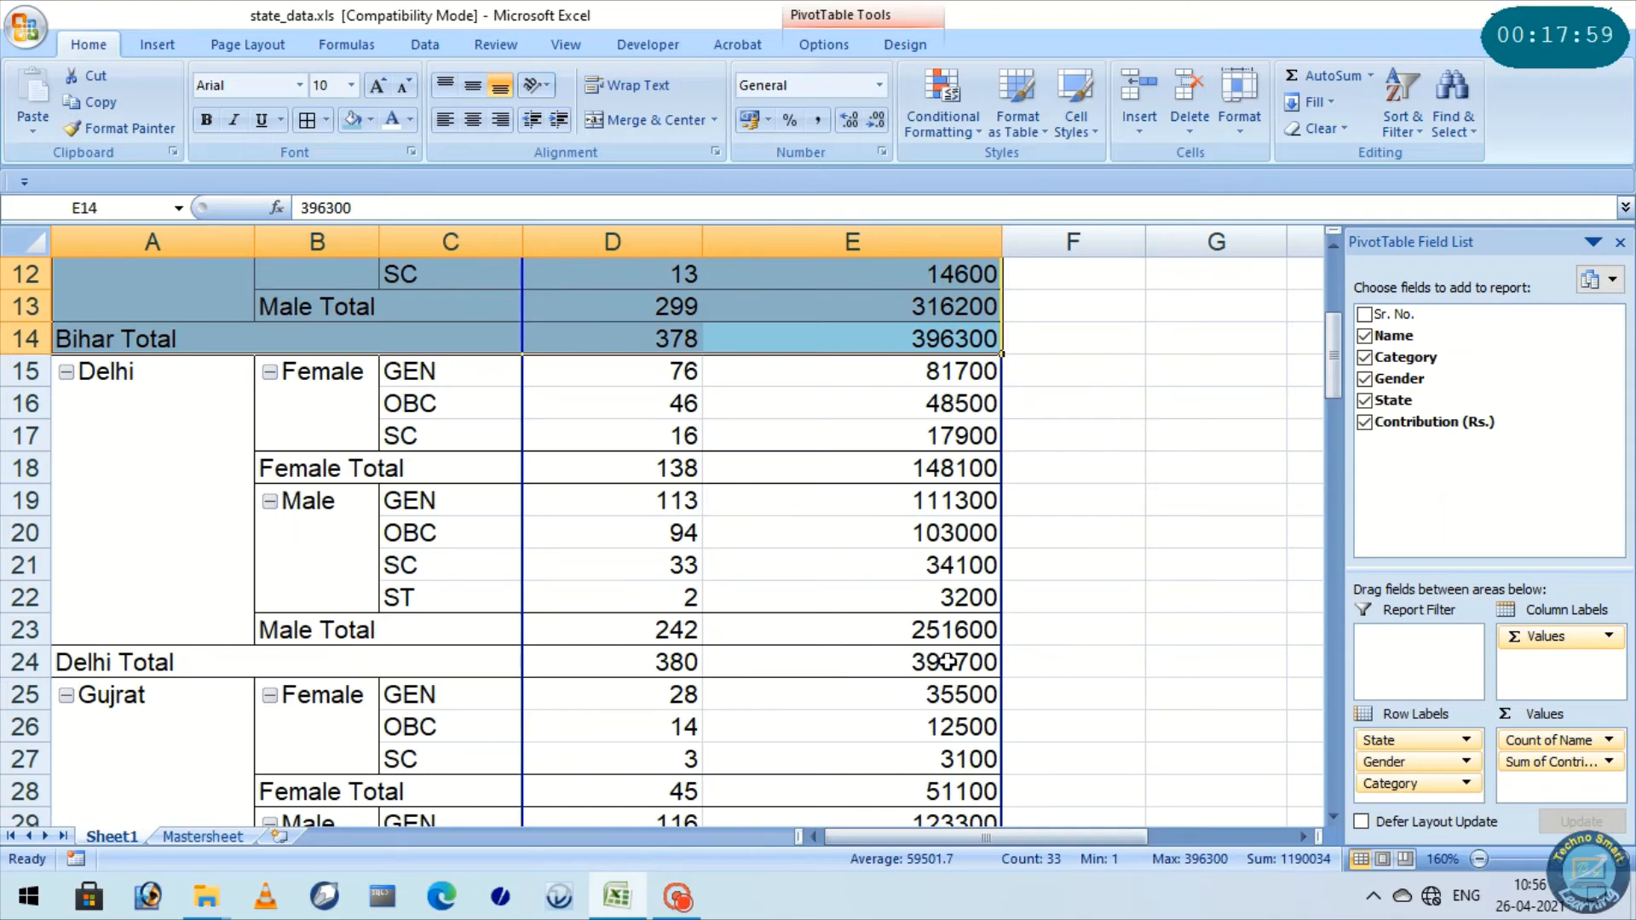
left_click_drag(946, 662, 120, 373)
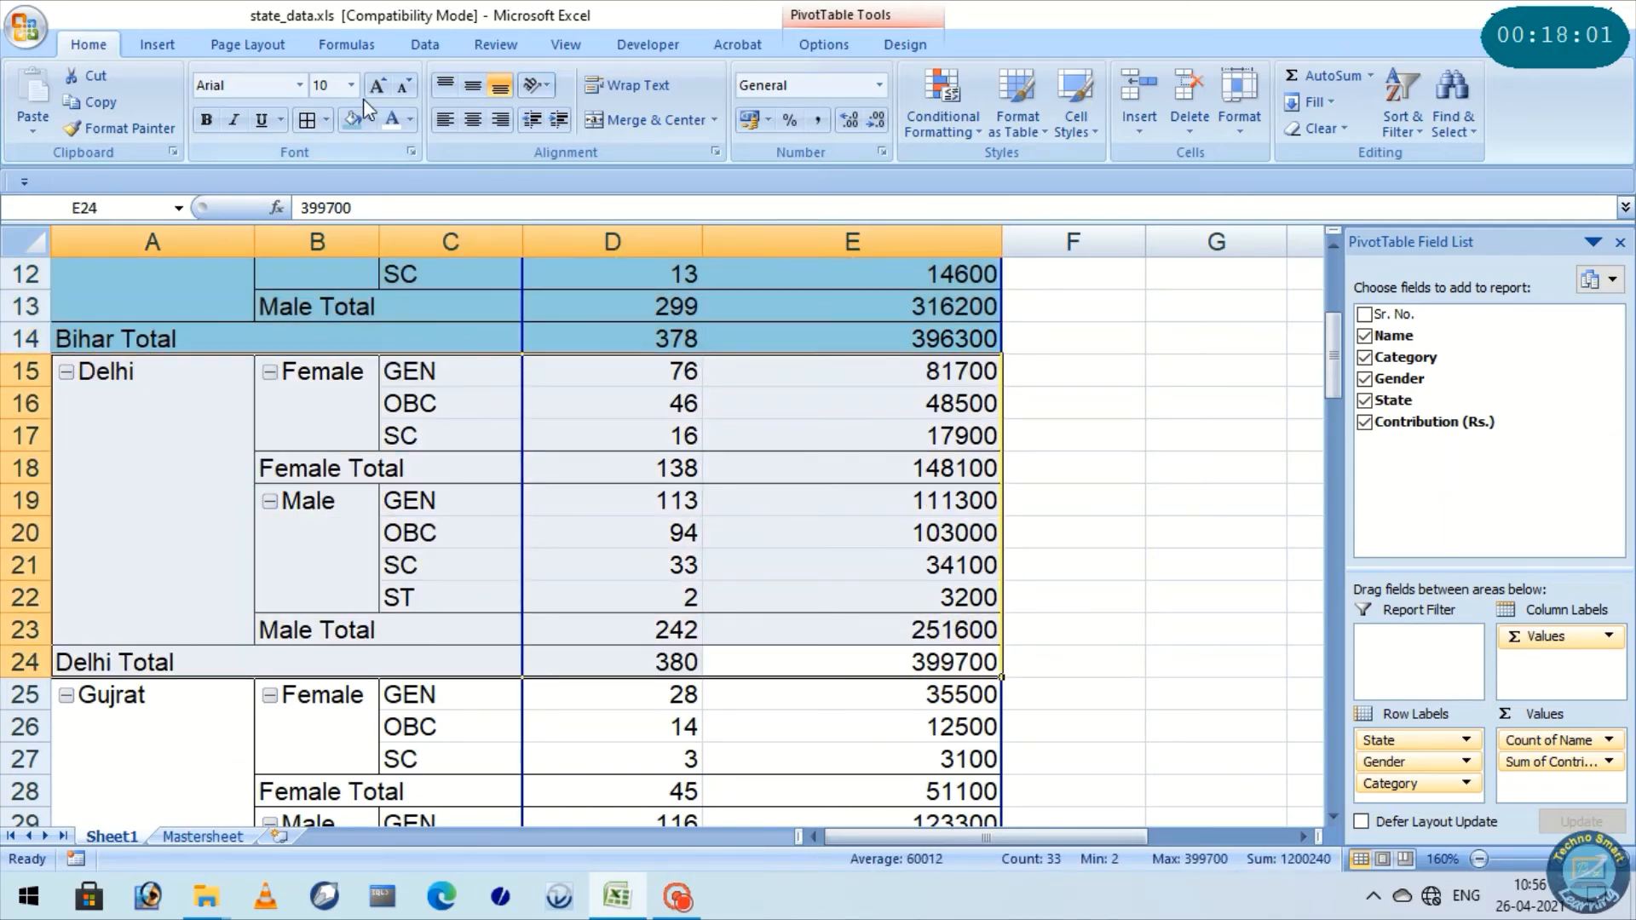
left_click(372, 120)
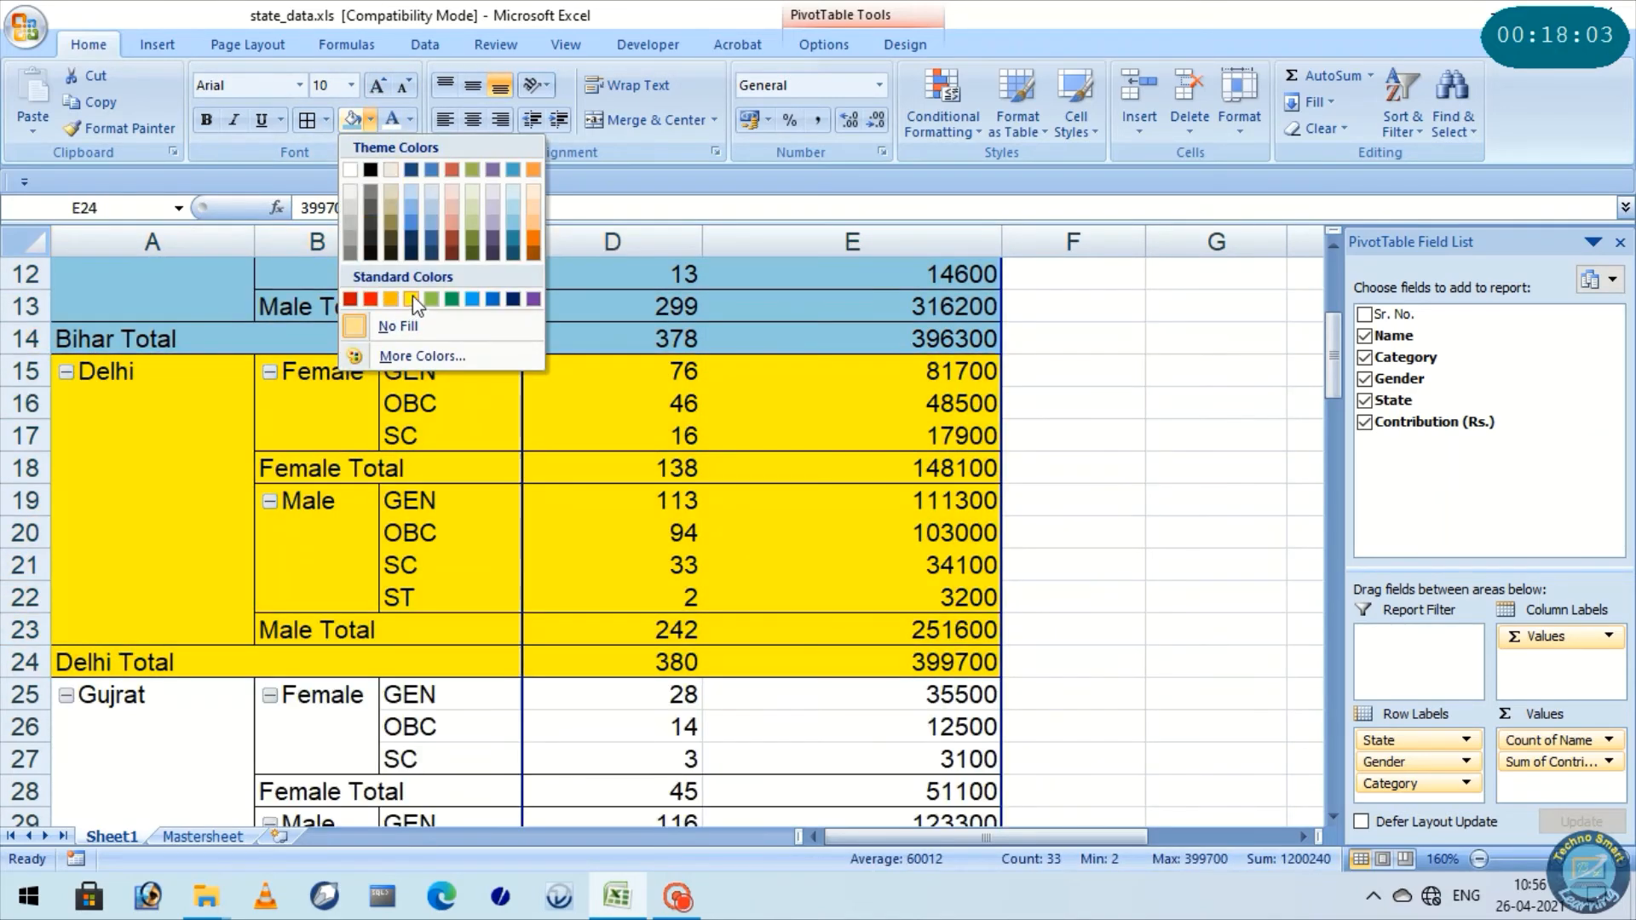
left_click(413, 298)
Fill the whole Gujrat group, including the Gujrat Total row, with light orange across columns A to E
scroll(357, 488, "down", 3)
left_click_drag(980, 695, 143, 400)
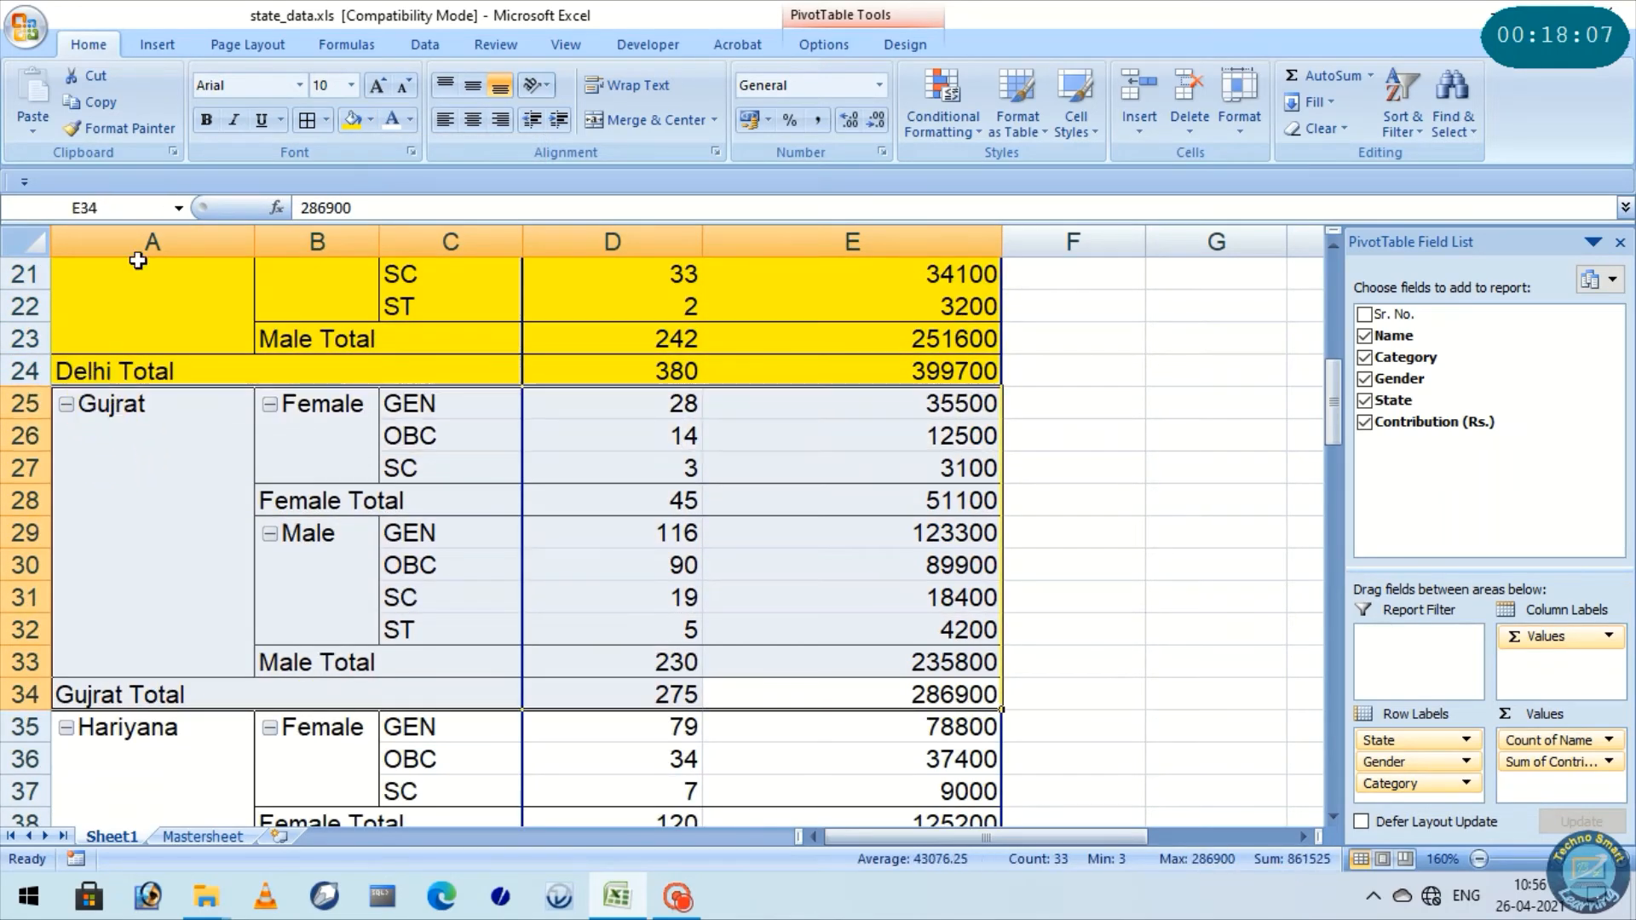
left_click(370, 120)
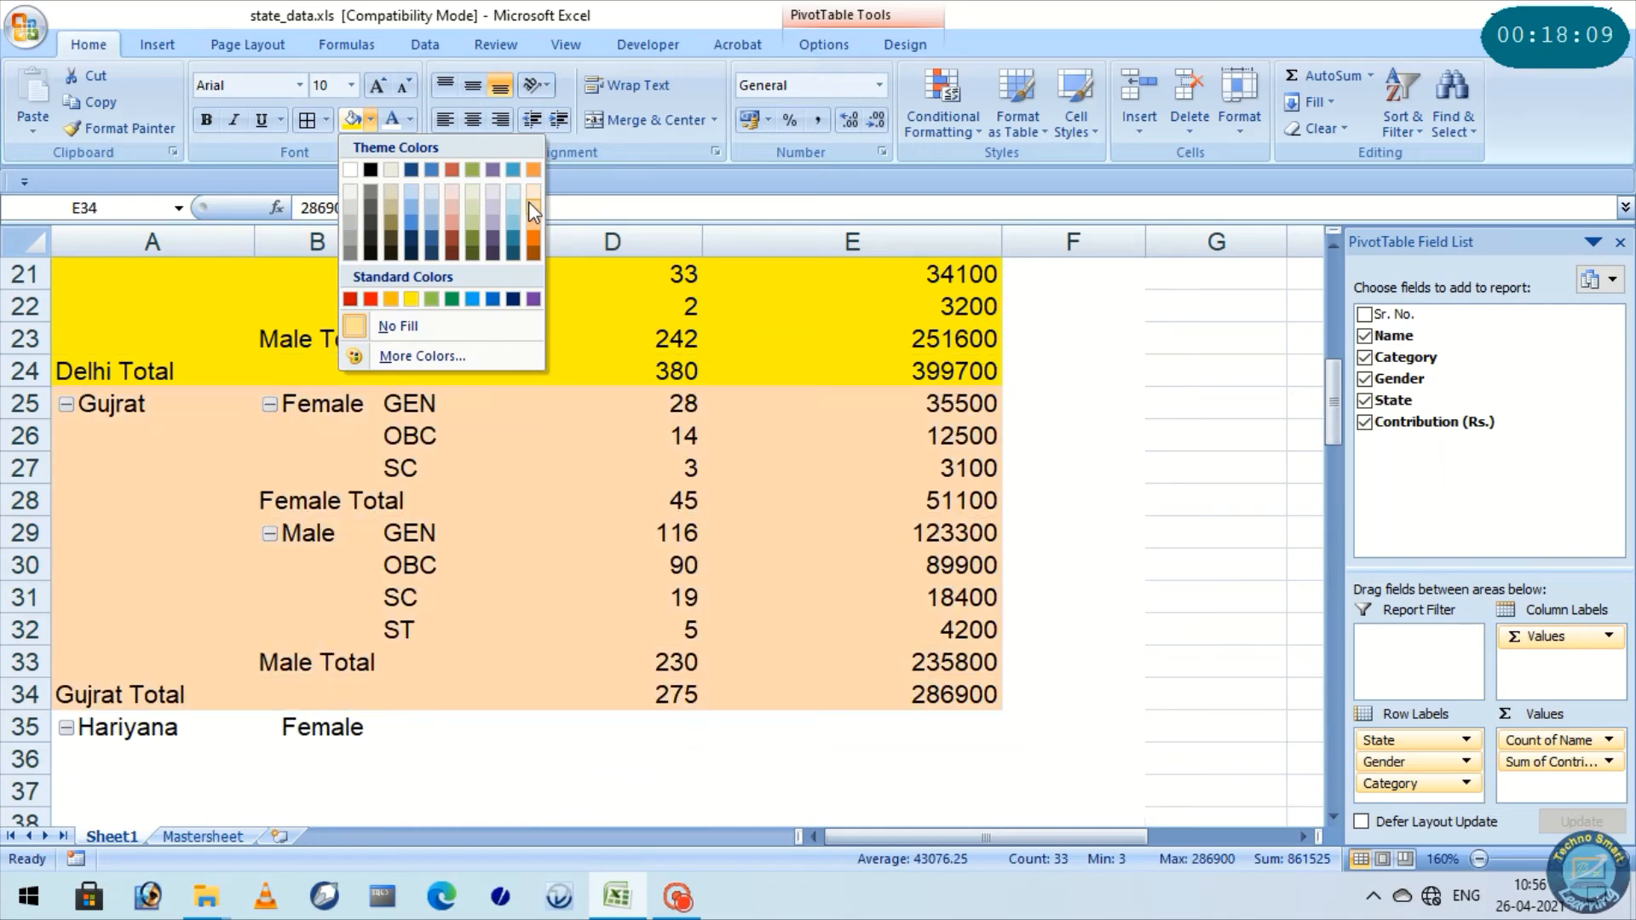
left_click(529, 201)
Review the colour-filled state groups and check the Female and Male labels in the Bihar group
scroll(681, 519, "up", 7)
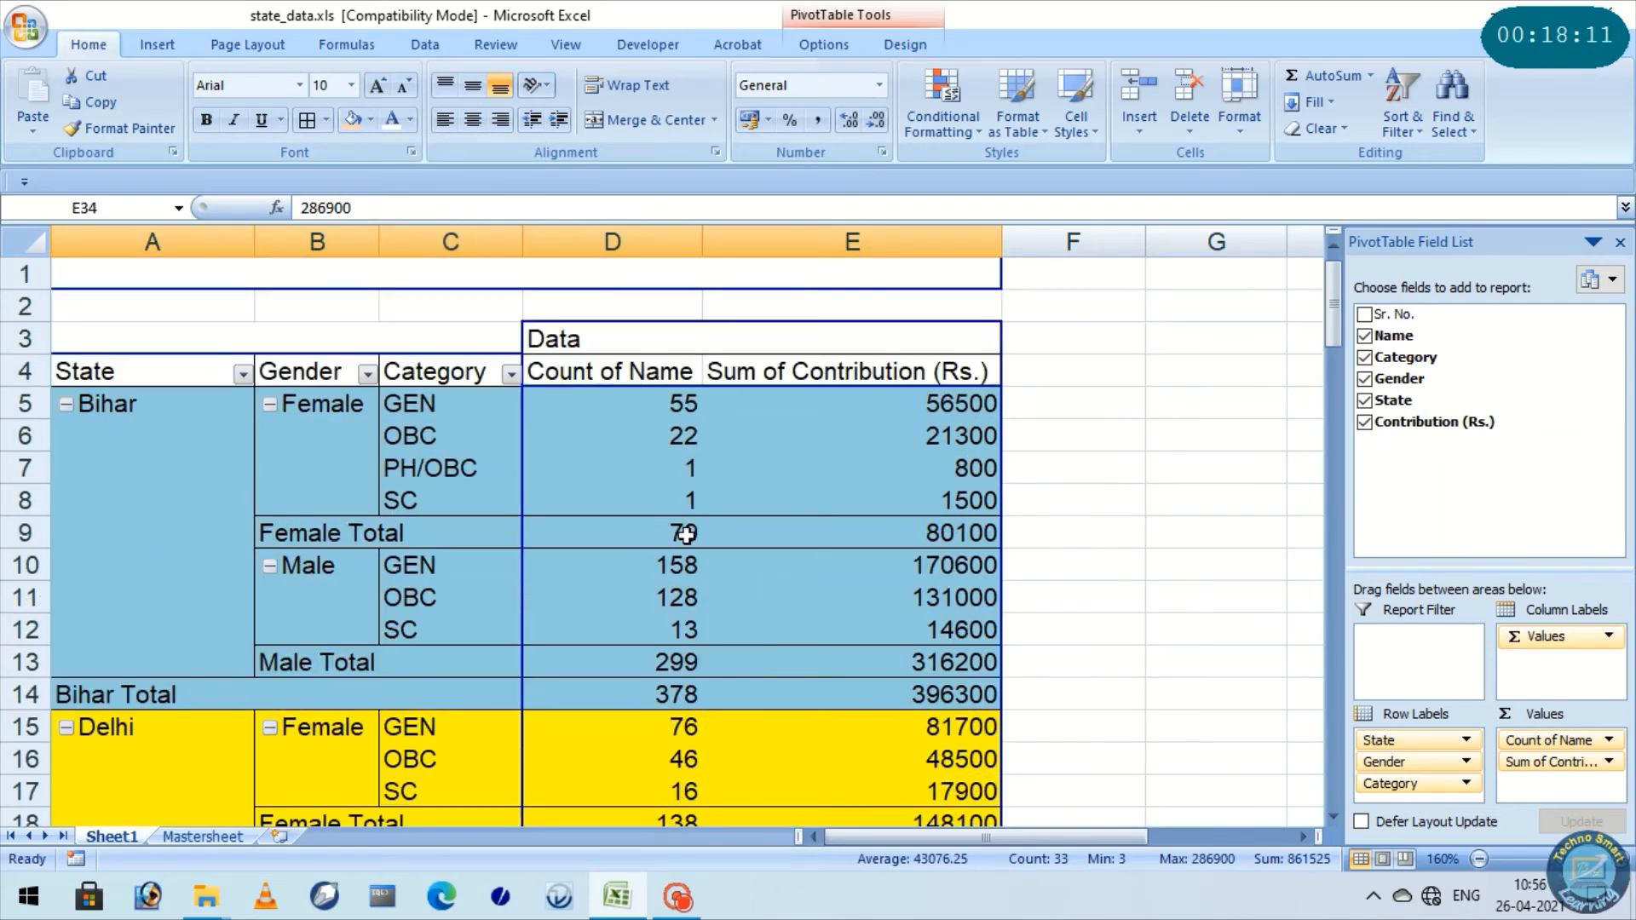
scroll(675, 536, "down", 1)
scroll(675, 536, "up", 2)
mouse_move(674, 536)
left_click(310, 408)
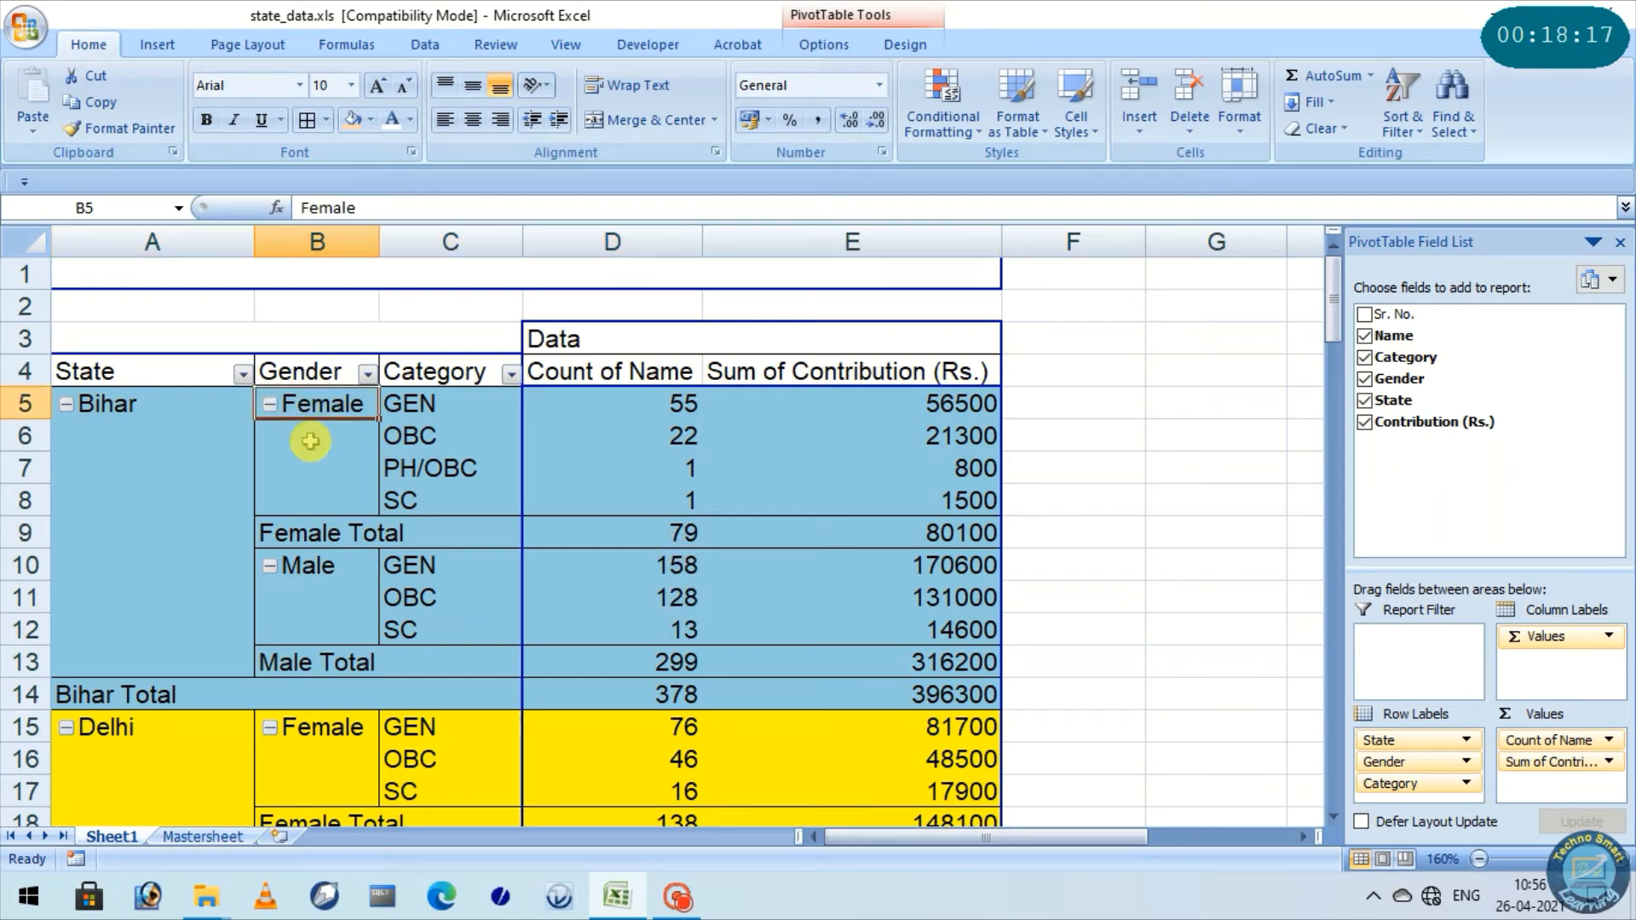
left_click(328, 565)
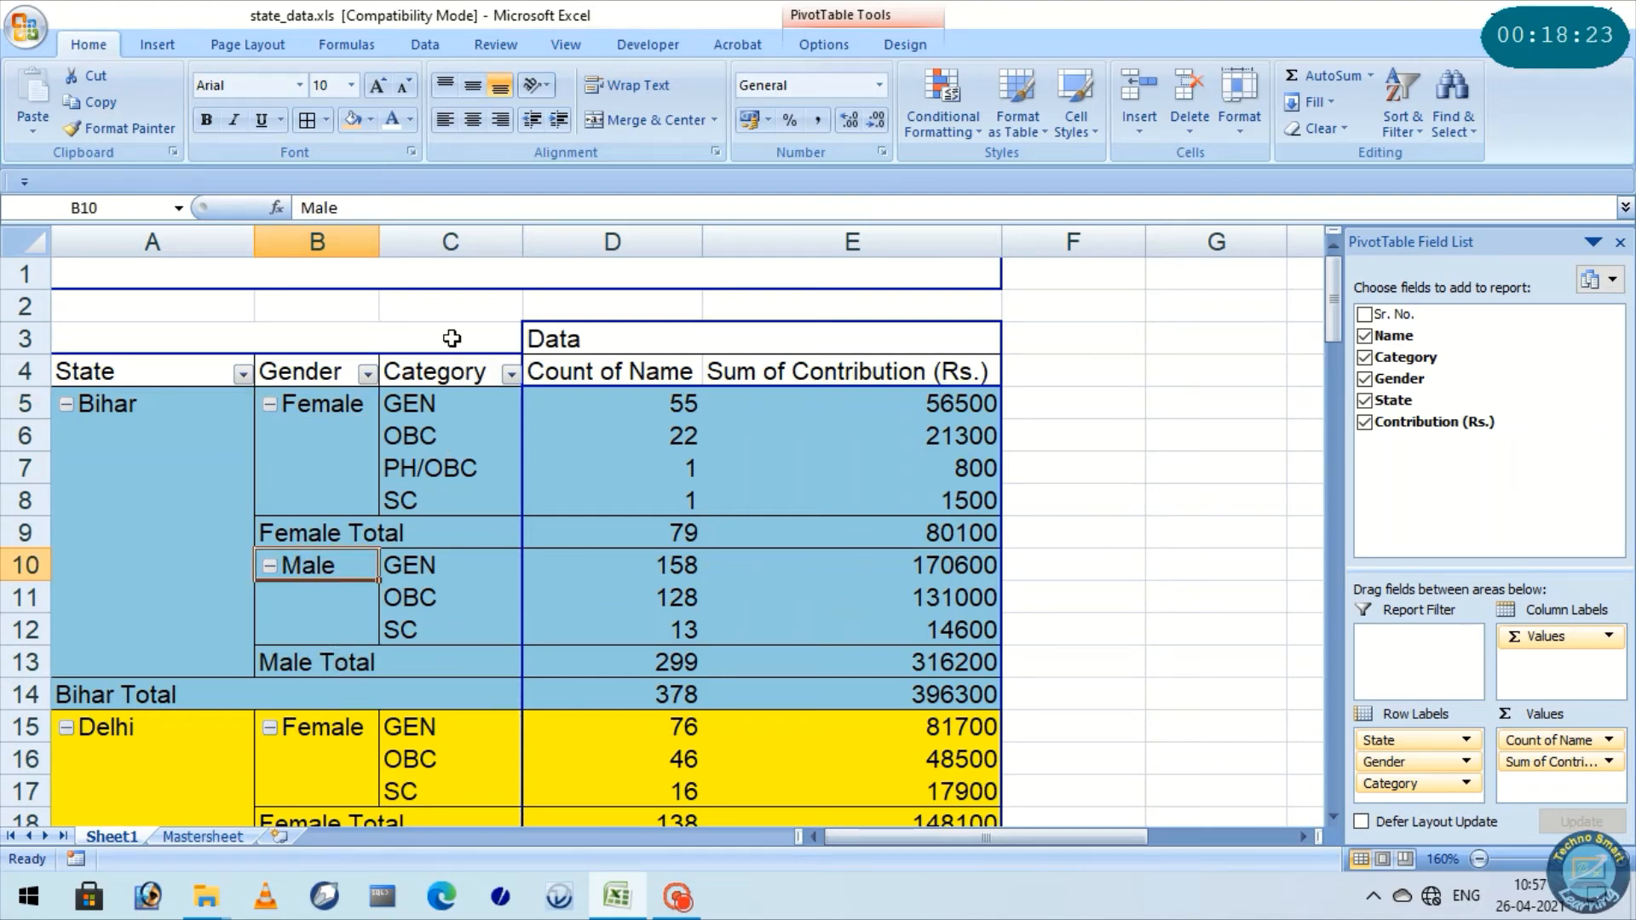
Check the categories listed under Bihar's Female label and look through the category rows of the following states
left_click(452, 412)
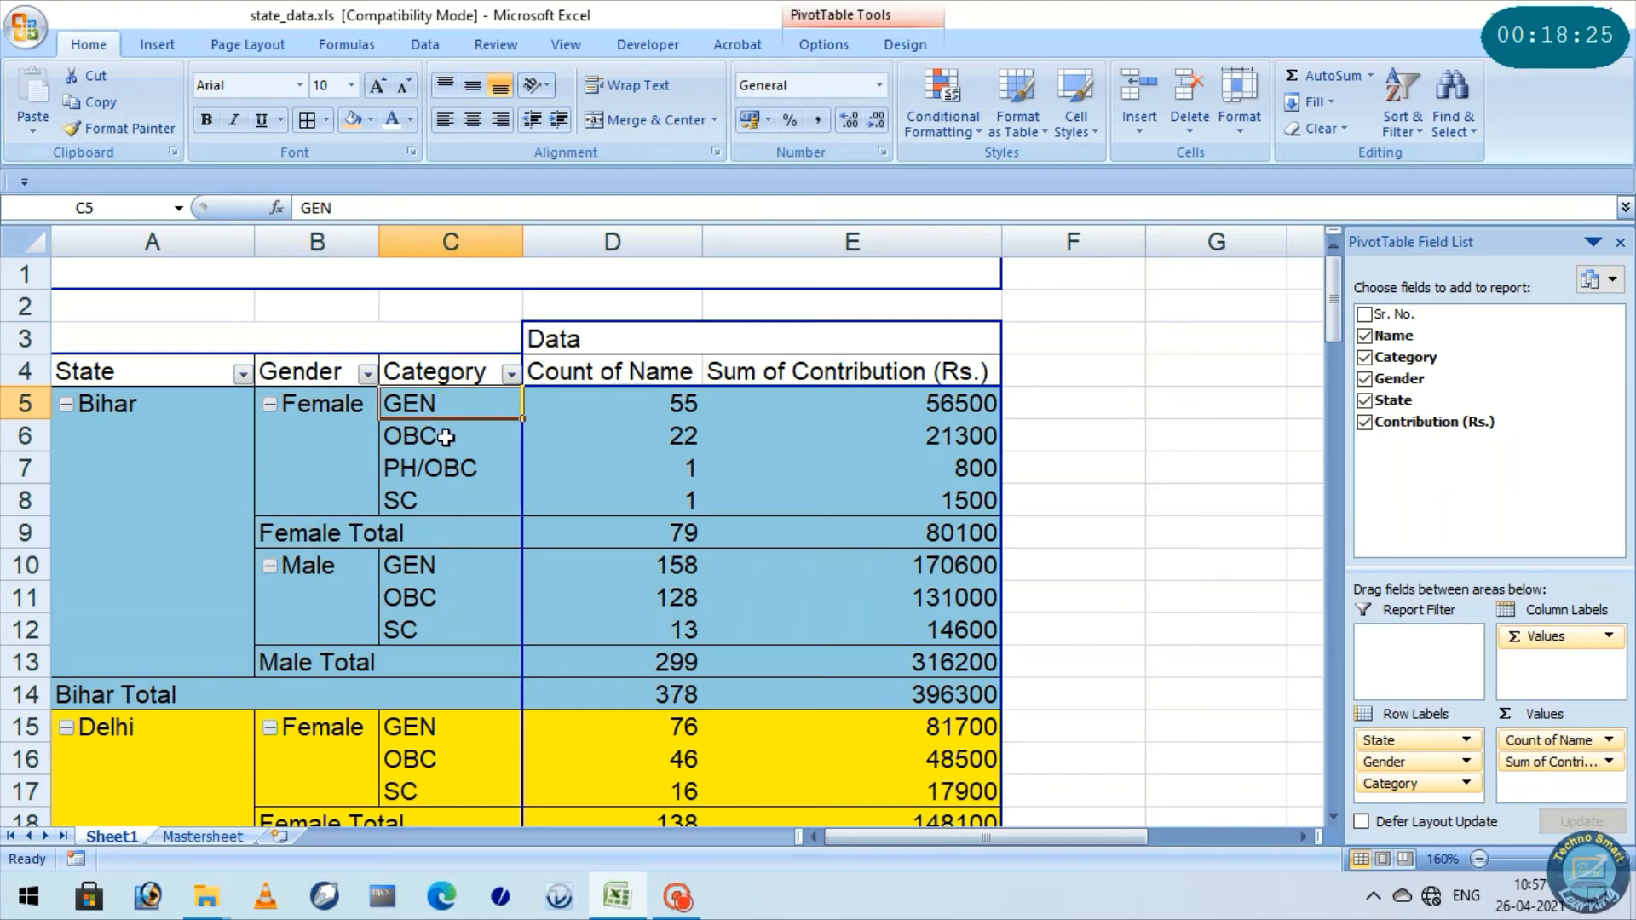
left_click(449, 437)
left_click(443, 483)
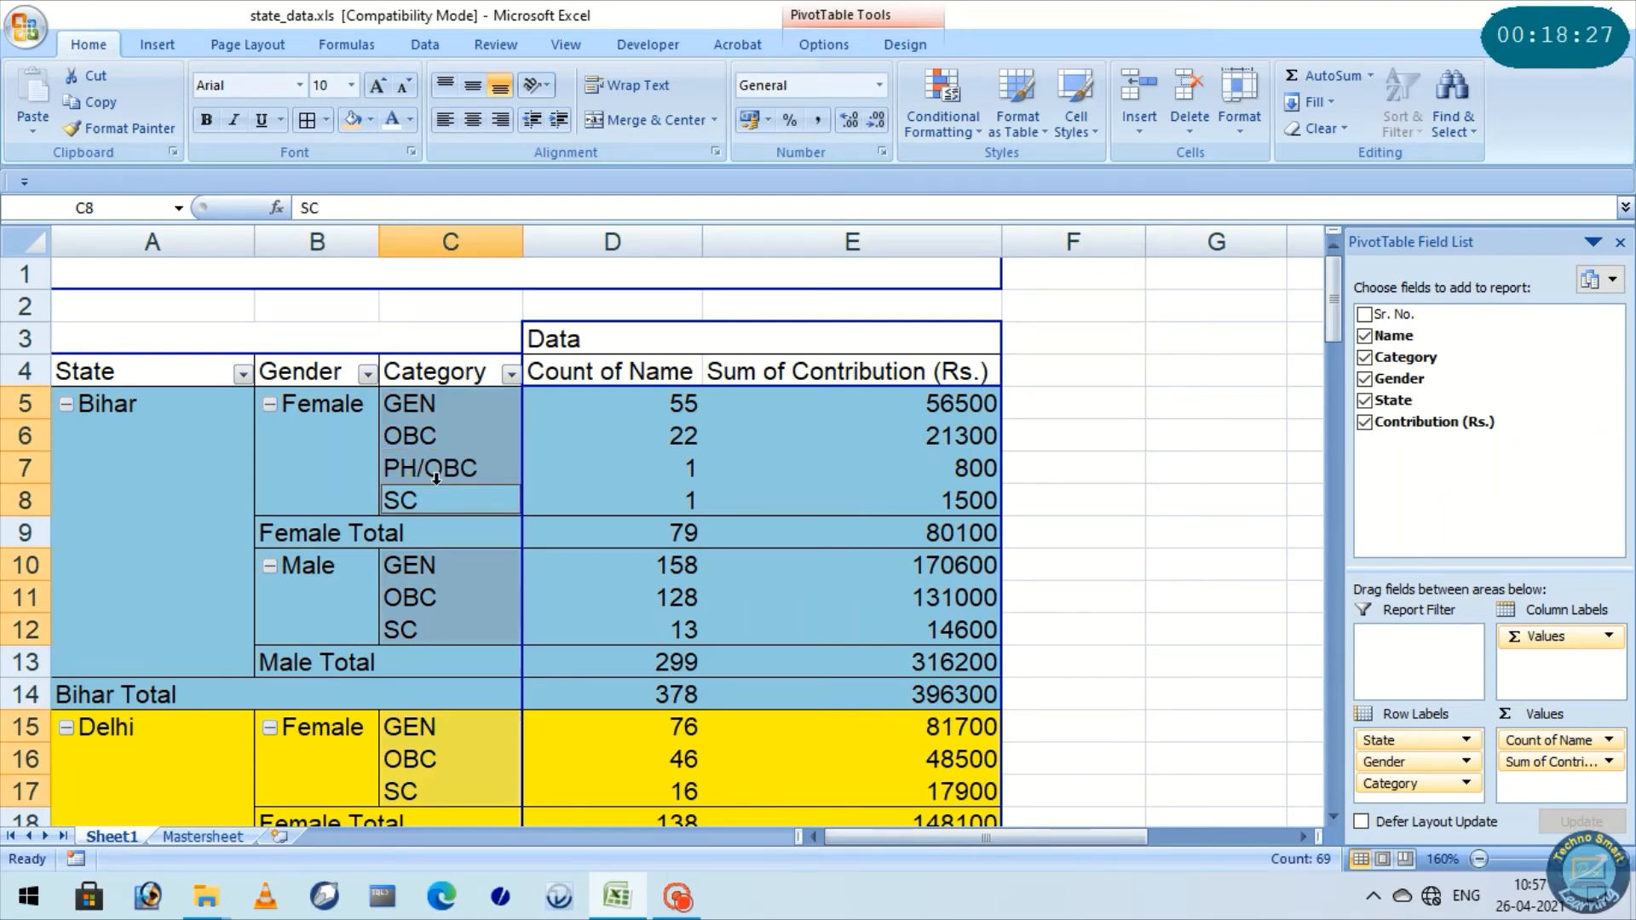
left_click(431, 489)
scroll(461, 671, "down", 2)
scroll(464, 673, "down", 6)
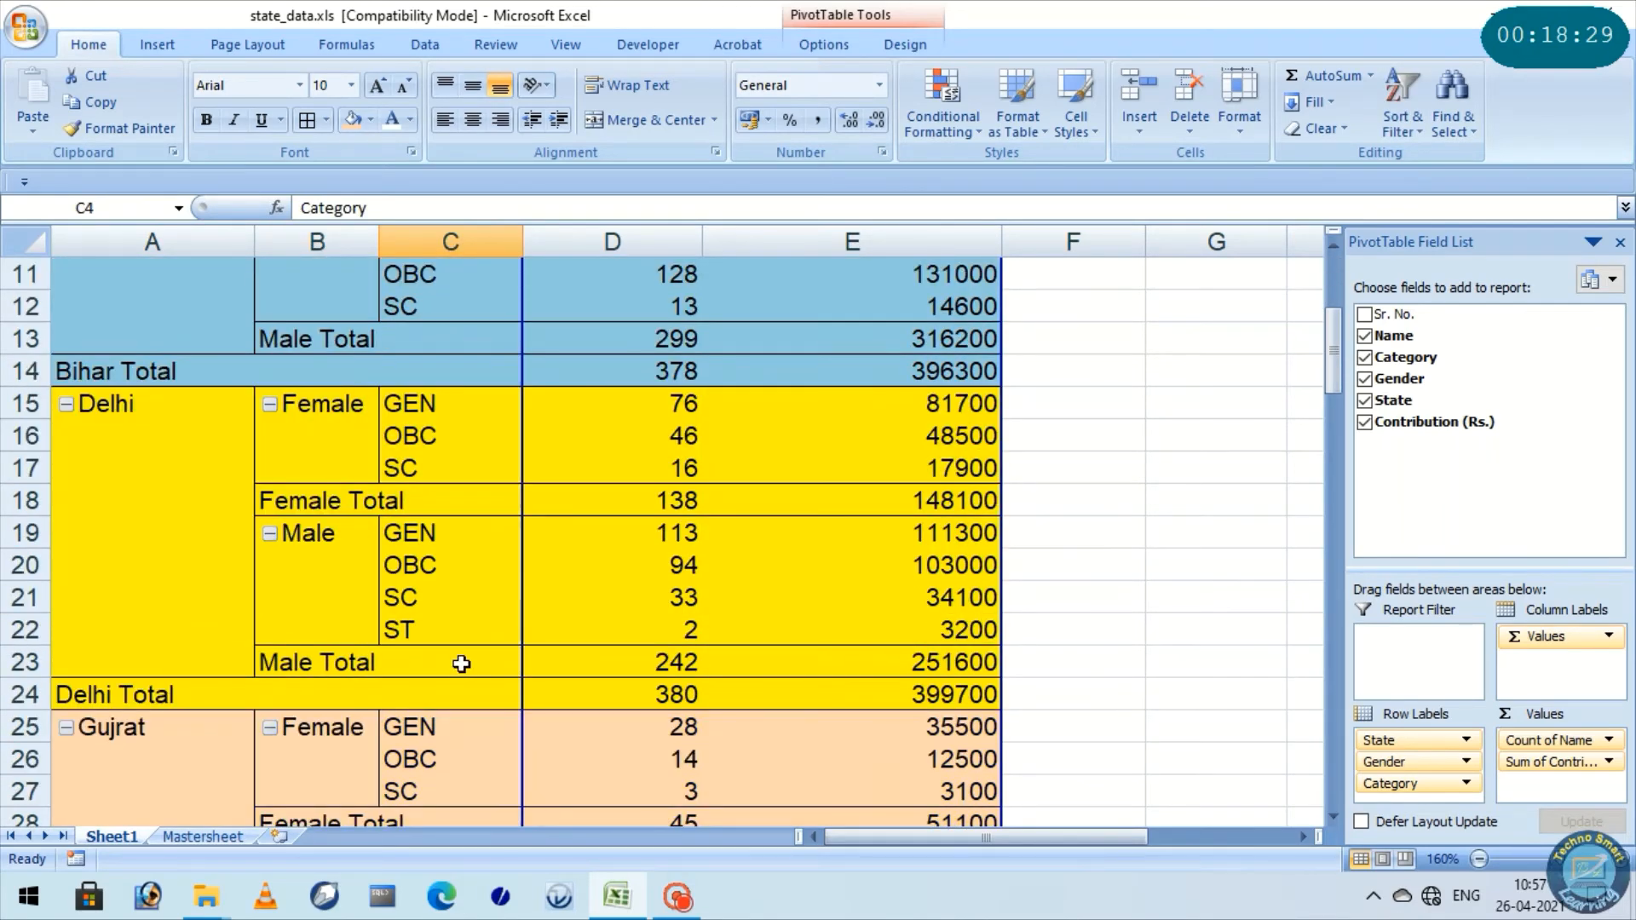
scroll(475, 608, "down", 4)
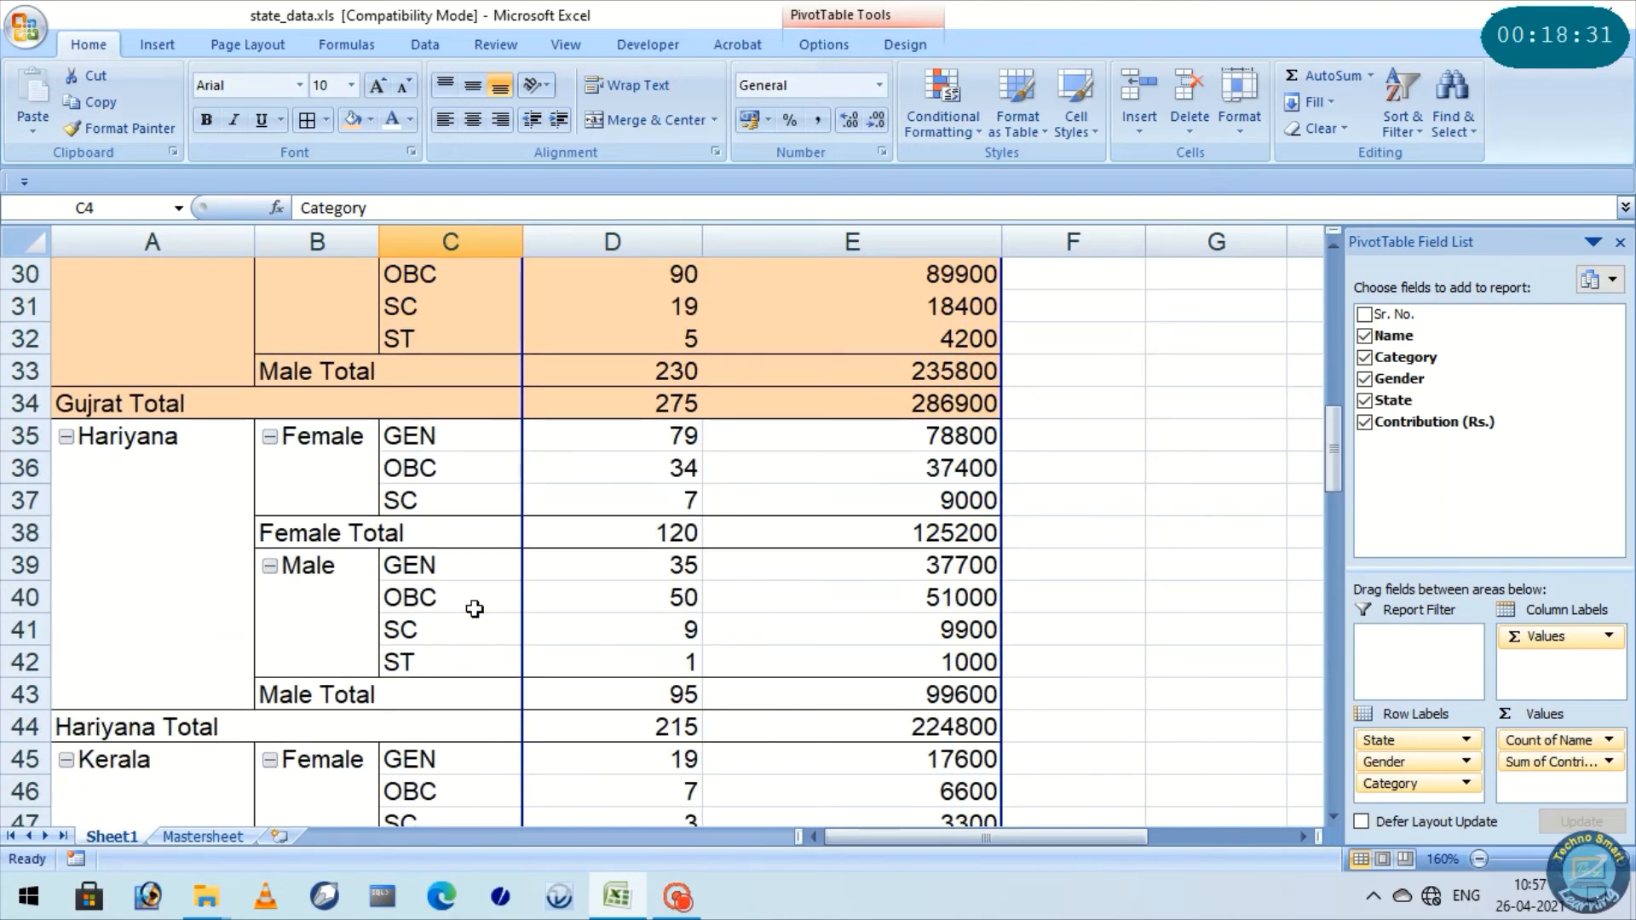
scroll(474, 609, "up", 5)
scroll(476, 601, "up", 5)
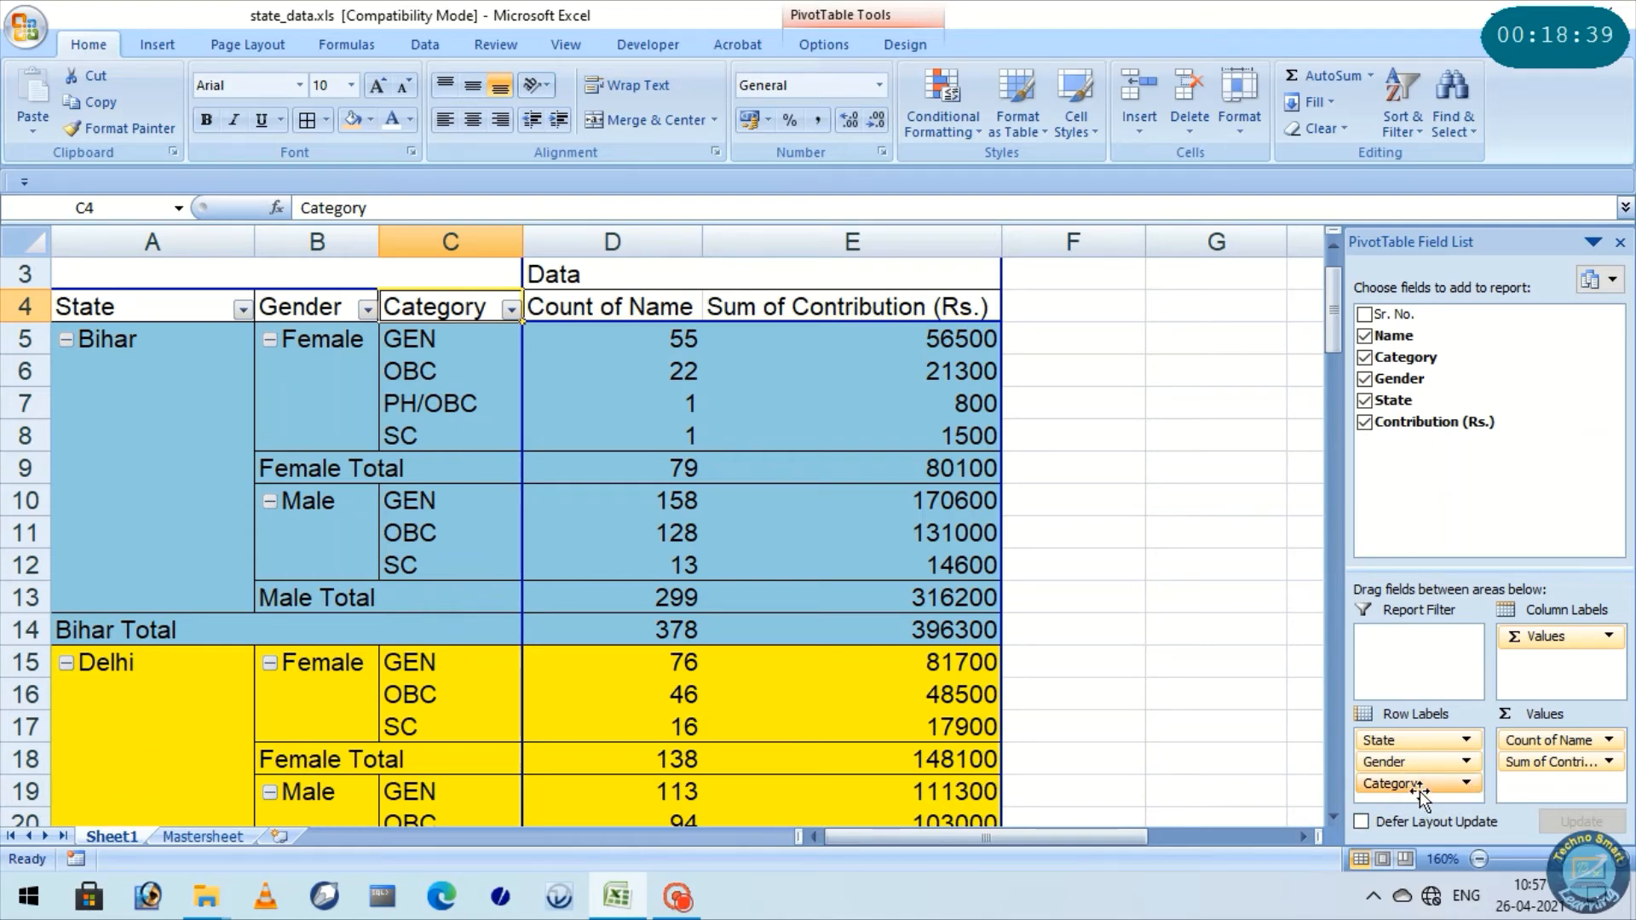
Remove Category and Gender from the PivotTable's row labels and Sum of Contribution (Rs.) from its values
left_click_drag(1419, 794, 1496, 498)
left_click_drag(1448, 761, 1474, 570)
left_click_drag(1542, 762, 1500, 521)
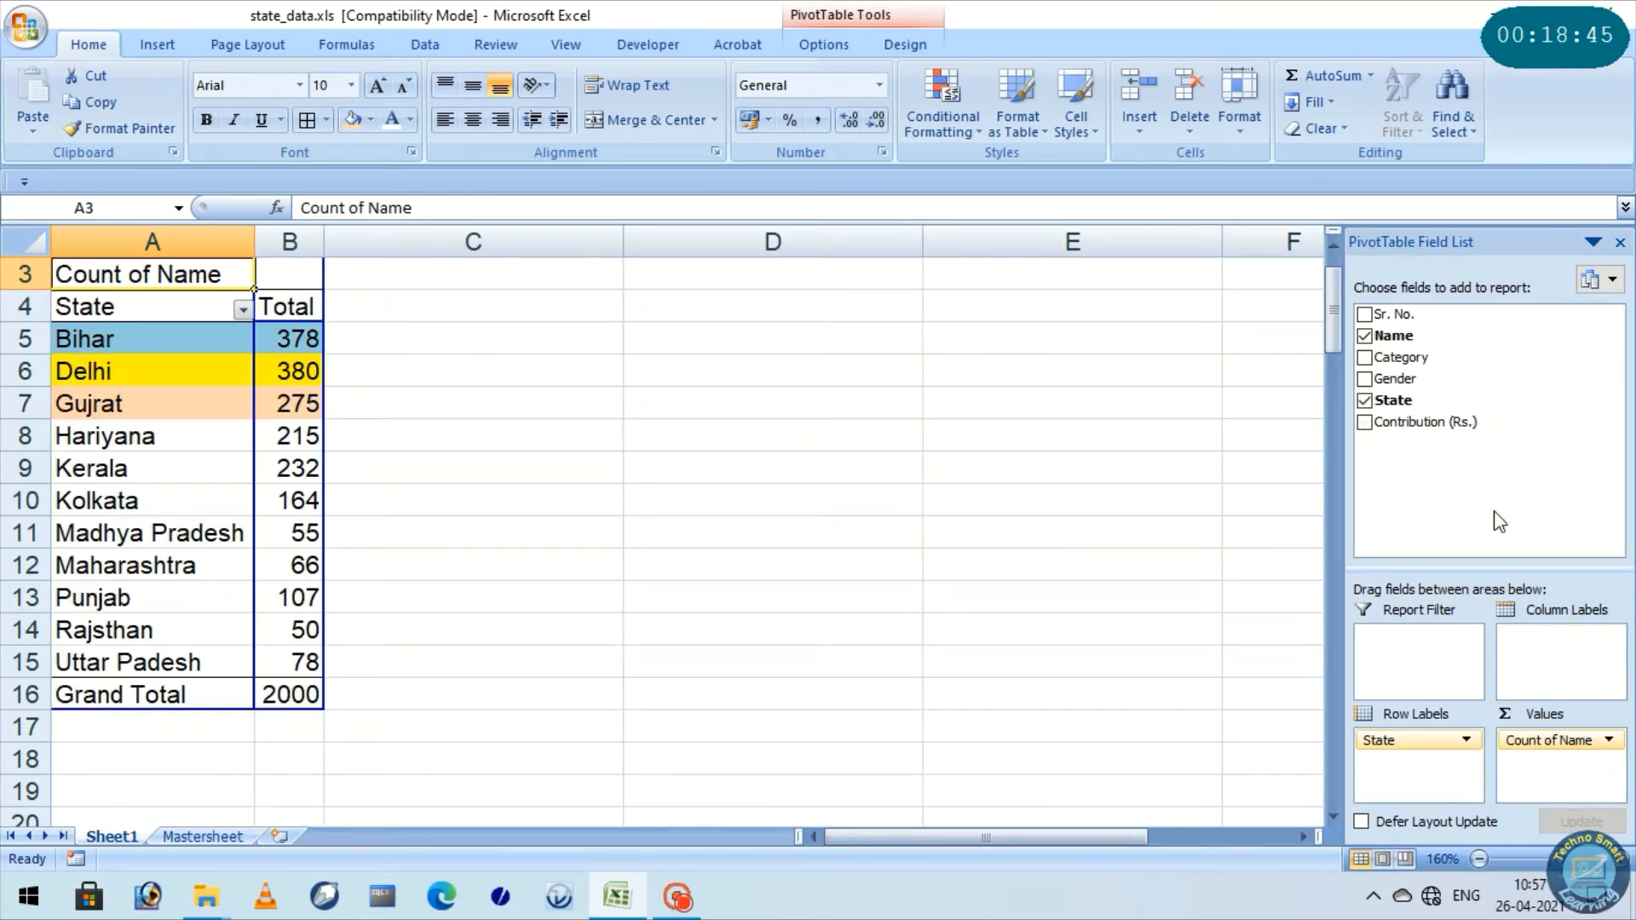
Add Contribution (Rs.) back to the PivotTable's values, and Gender and Category below State in the row labels
left_click_drag(1435, 423, 1517, 776)
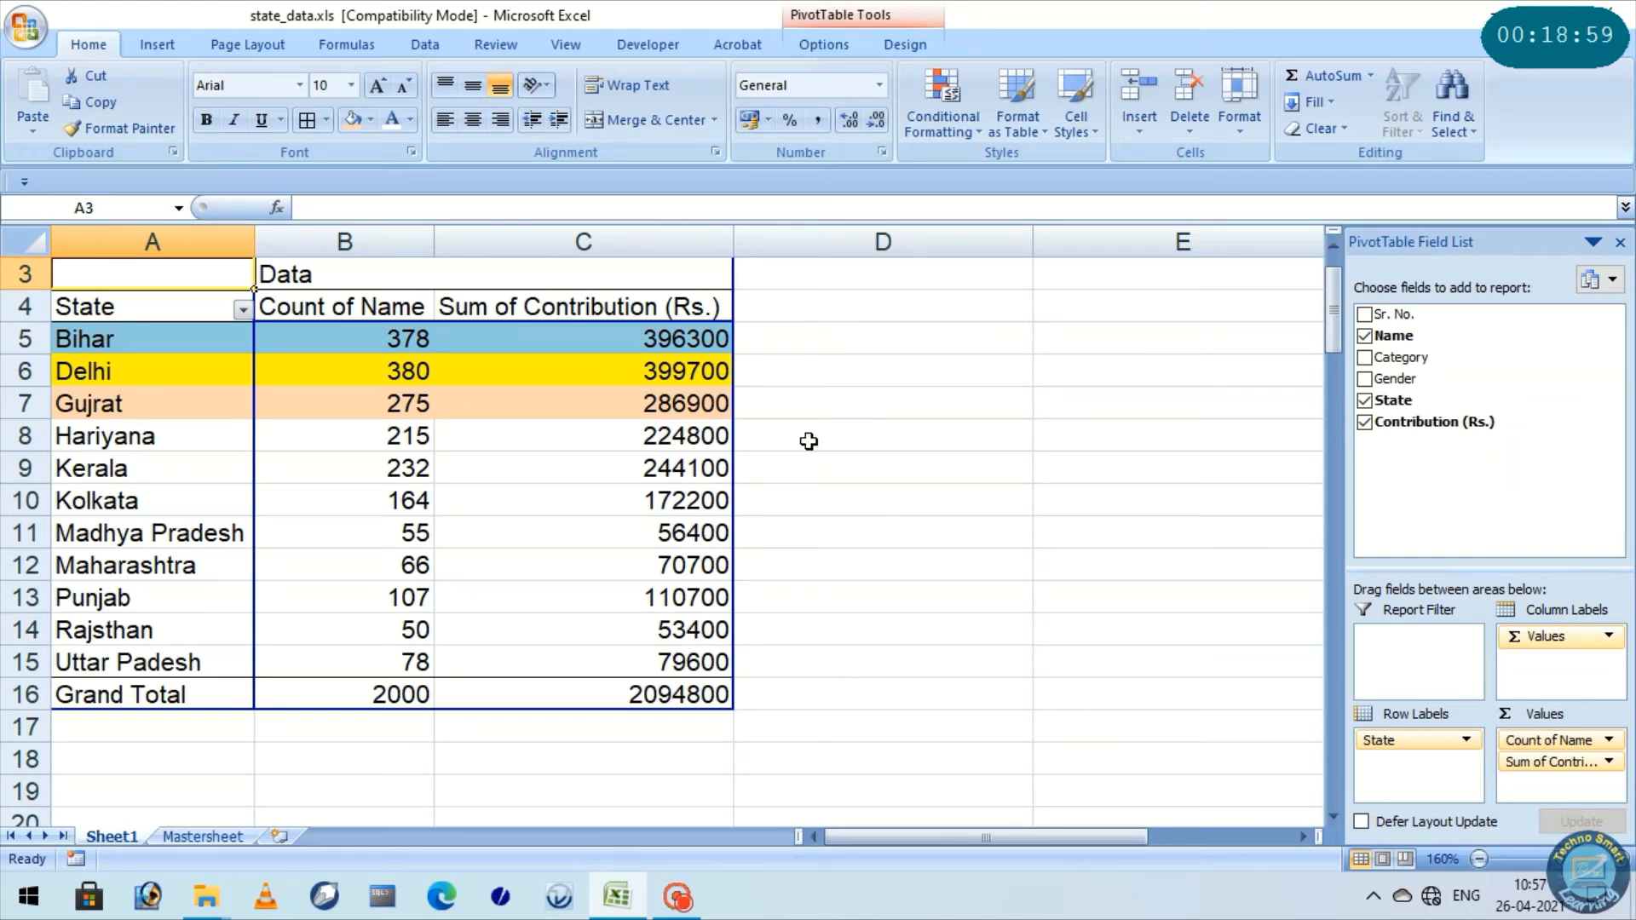
left_click(1397, 381)
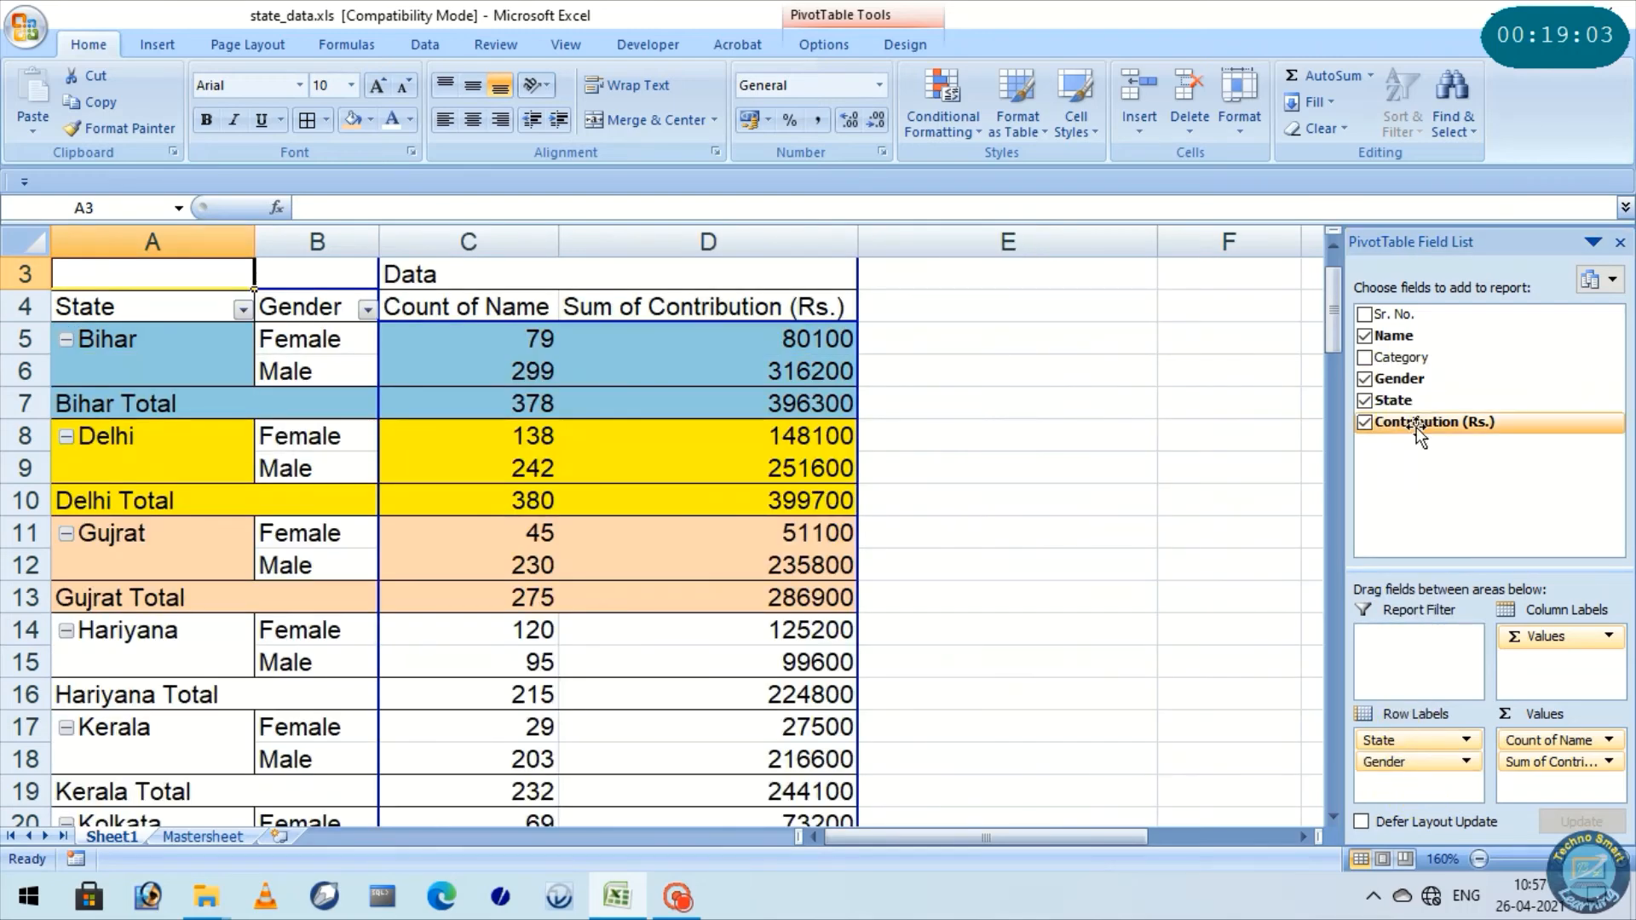
left_click_drag(1410, 358, 1428, 786)
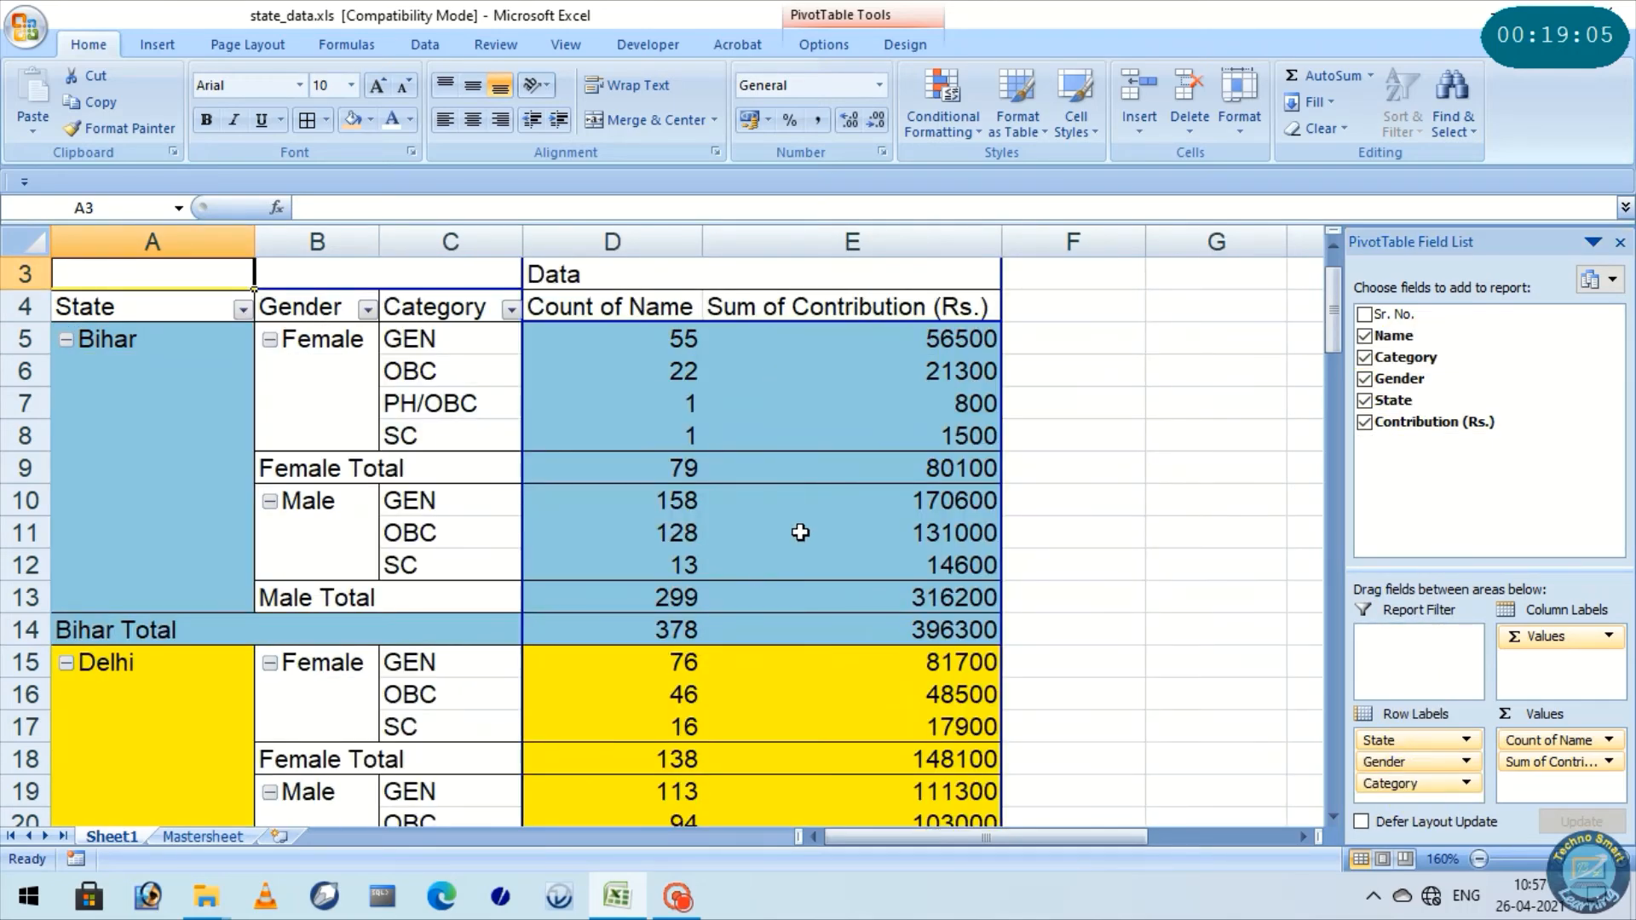
Examine the name count and contribution sum in Delhi's Female GEN row
mouse_move(800, 533)
scroll(189, 501, "down", 1)
scroll(524, 535, "down", 1)
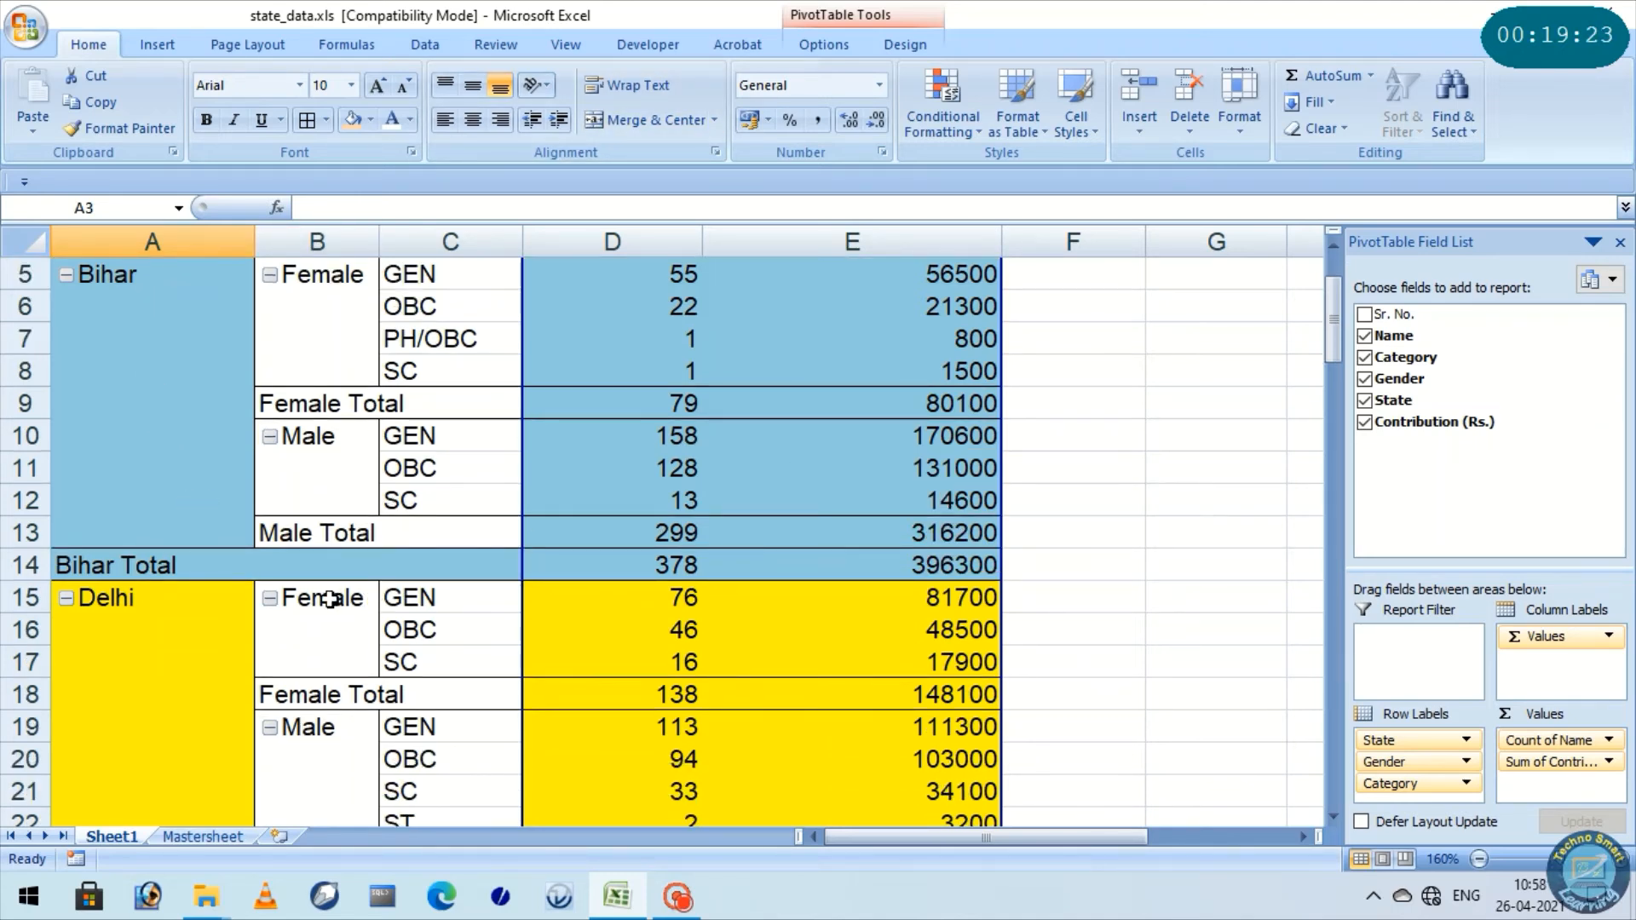
left_click(647, 596)
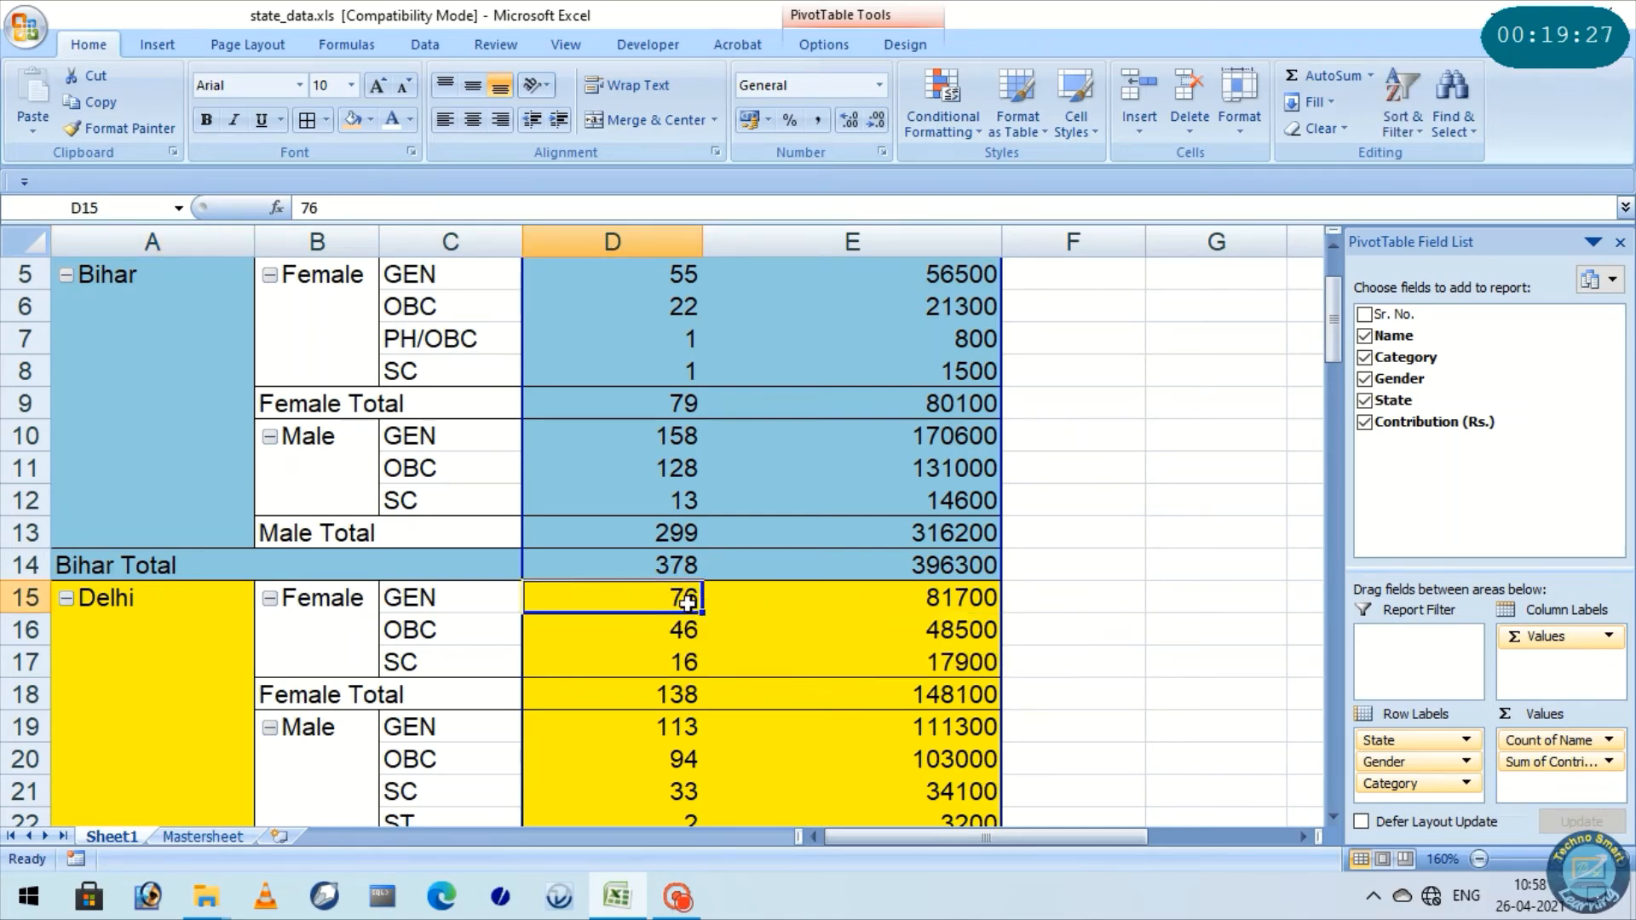
left_click_drag(651, 598, 846, 610)
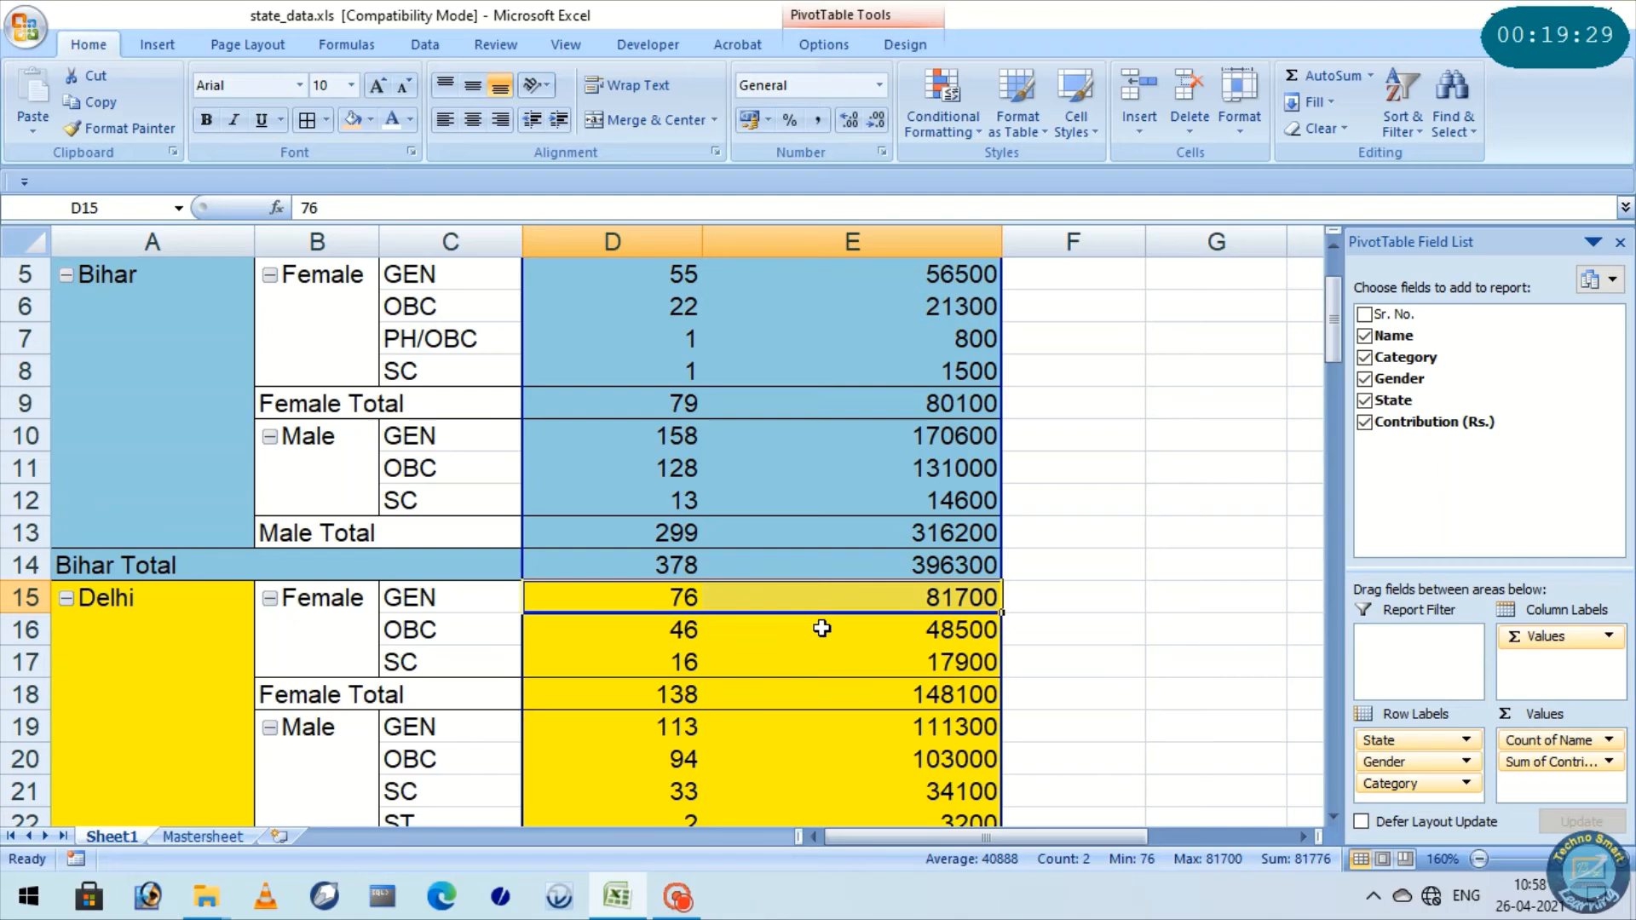
mouse_move(813, 626)
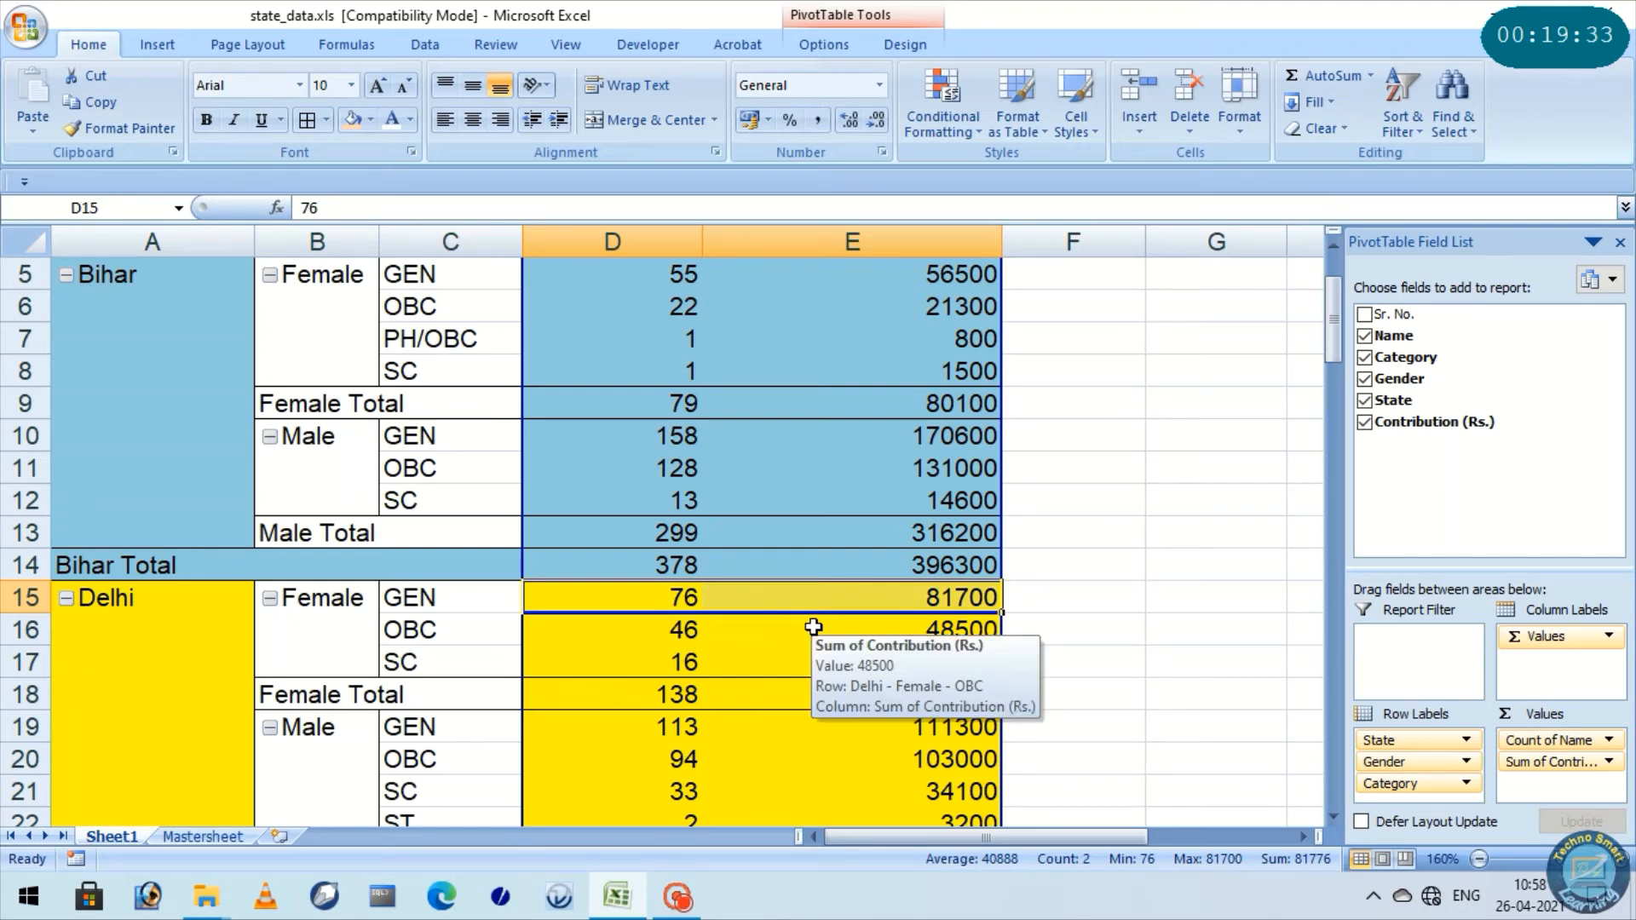
Show the source records behind the Count of Name value for Delhi's Female GEN row on a new sheet
left_click(678, 597)
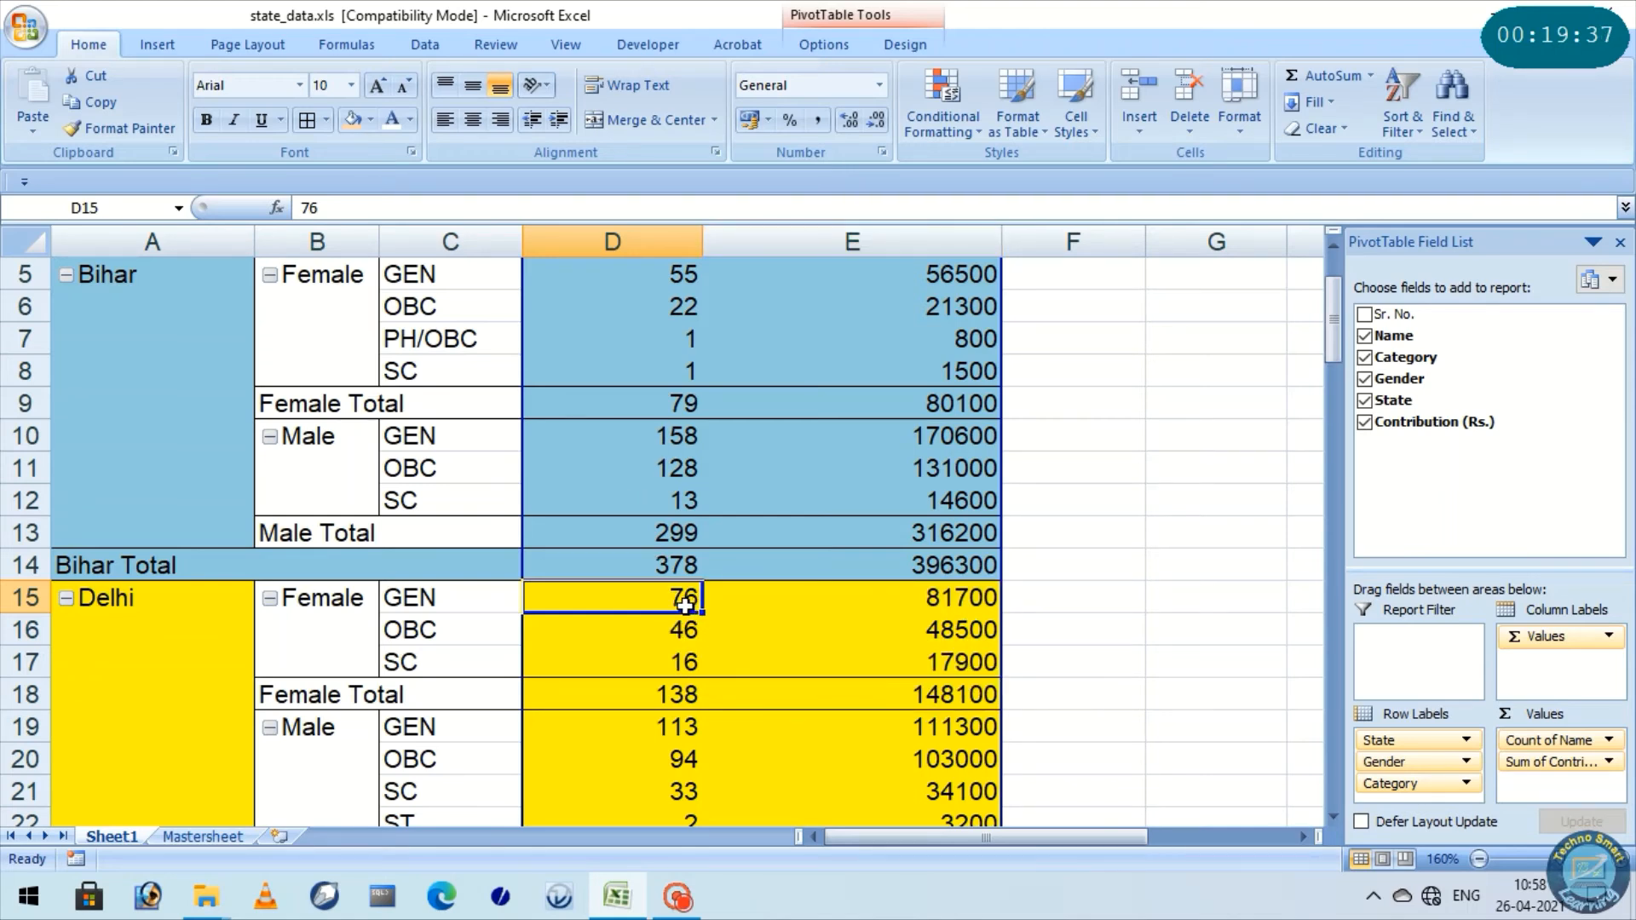
mouse_move(686, 605)
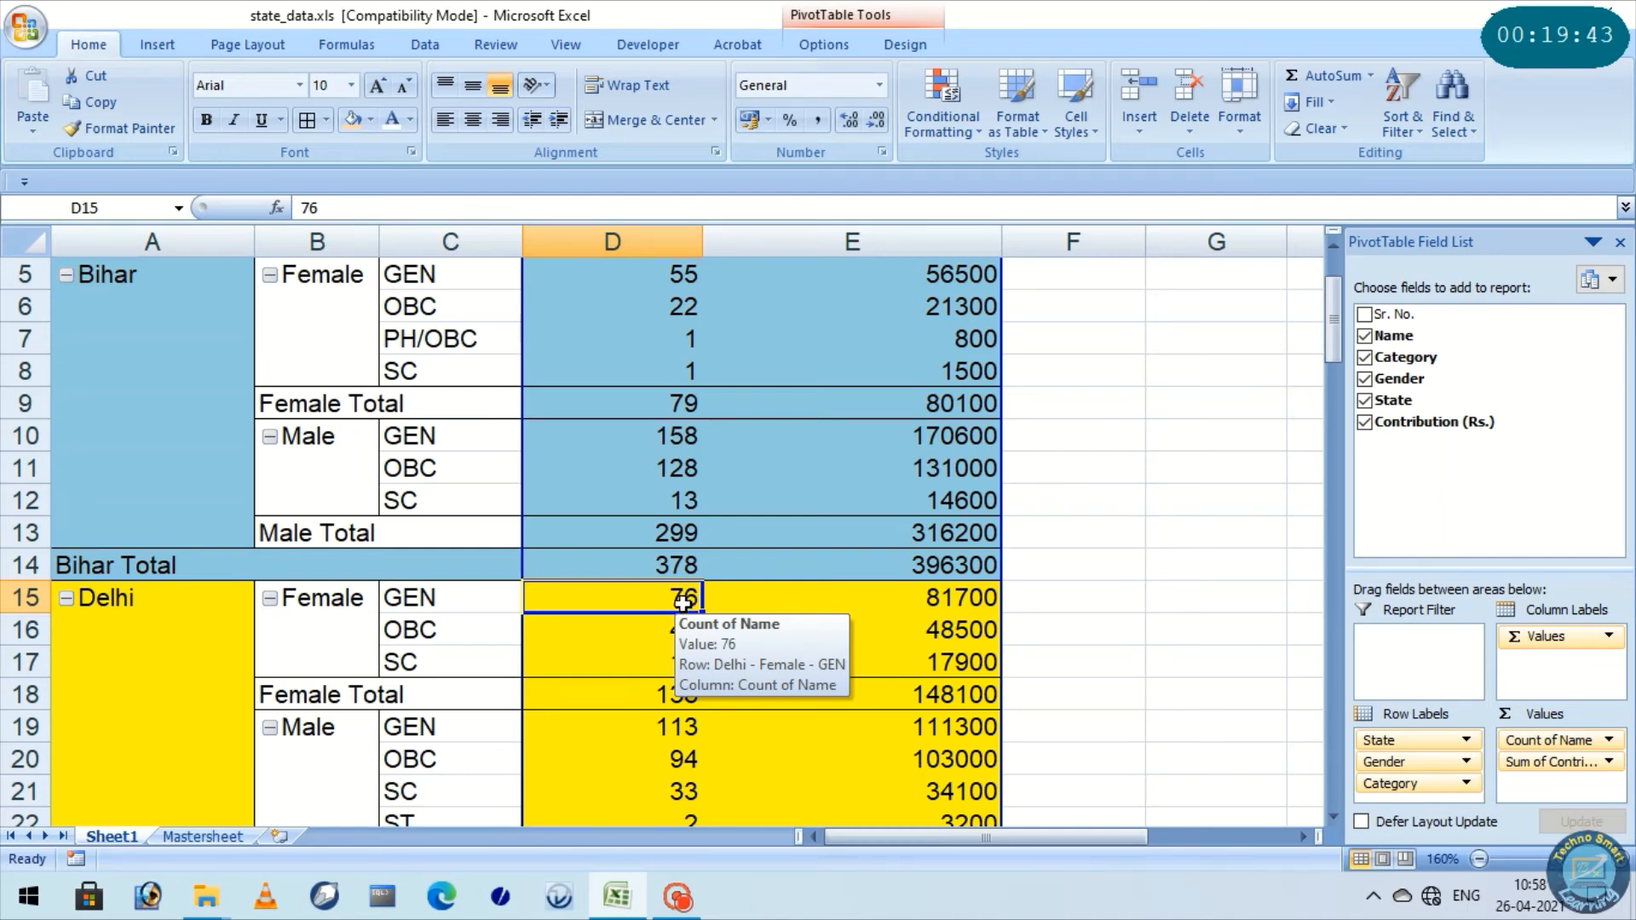
double_click(685, 604)
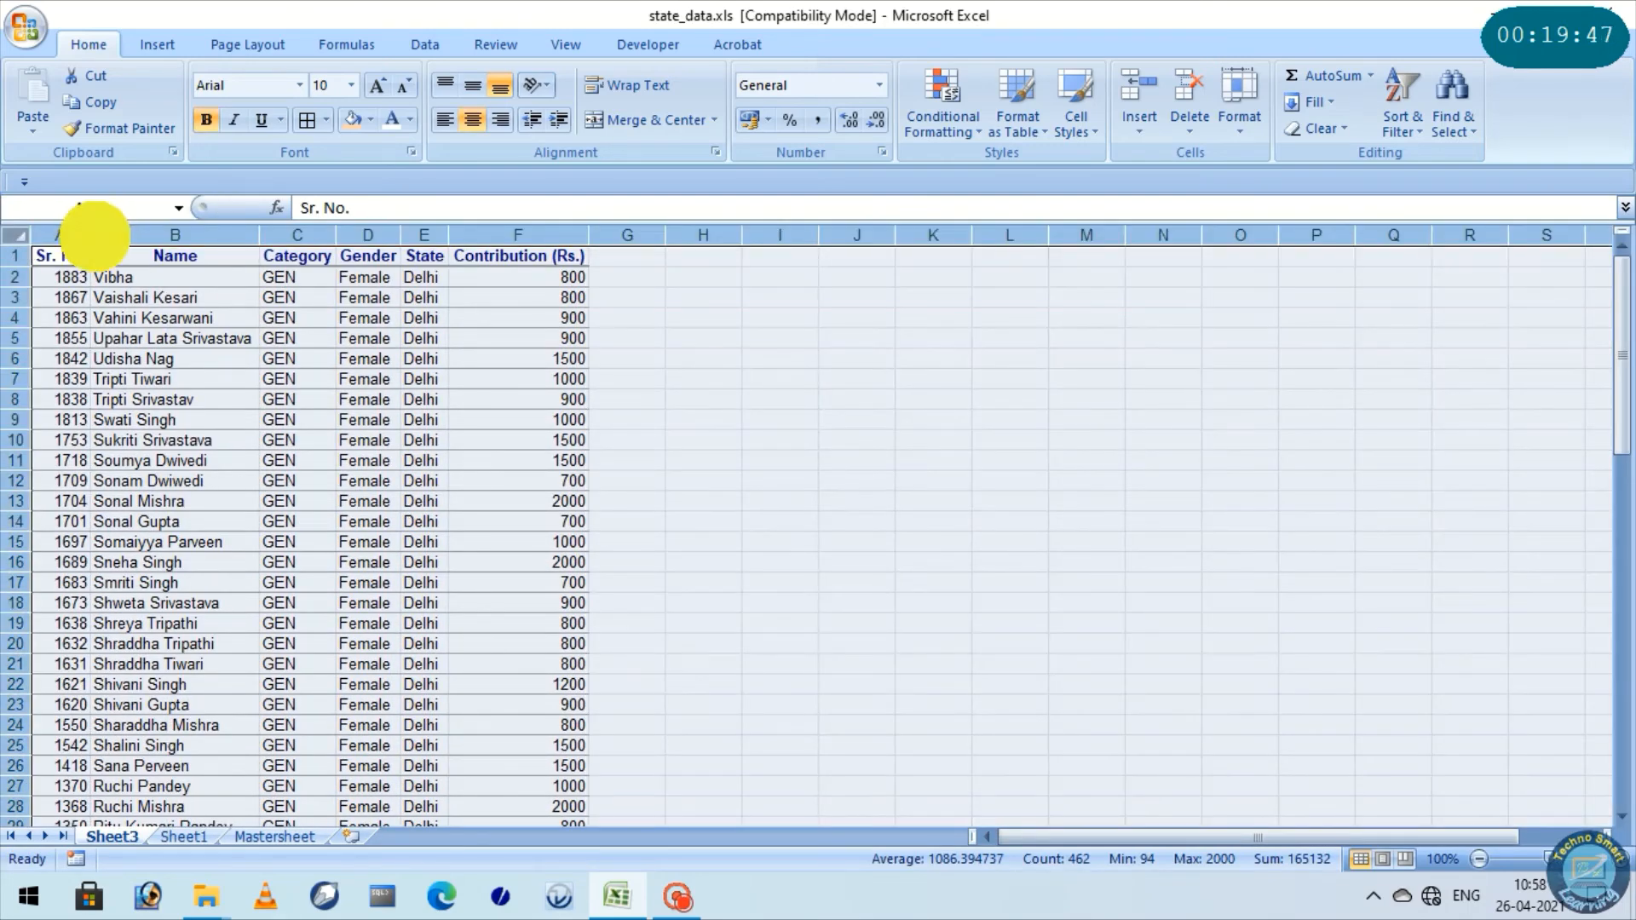
Look through the extracted Delhi Female GEN records down to the last row and return to the start of the list
left_click(317, 460)
scroll(587, 451, "down", 2)
scroll(586, 451, "down", 14)
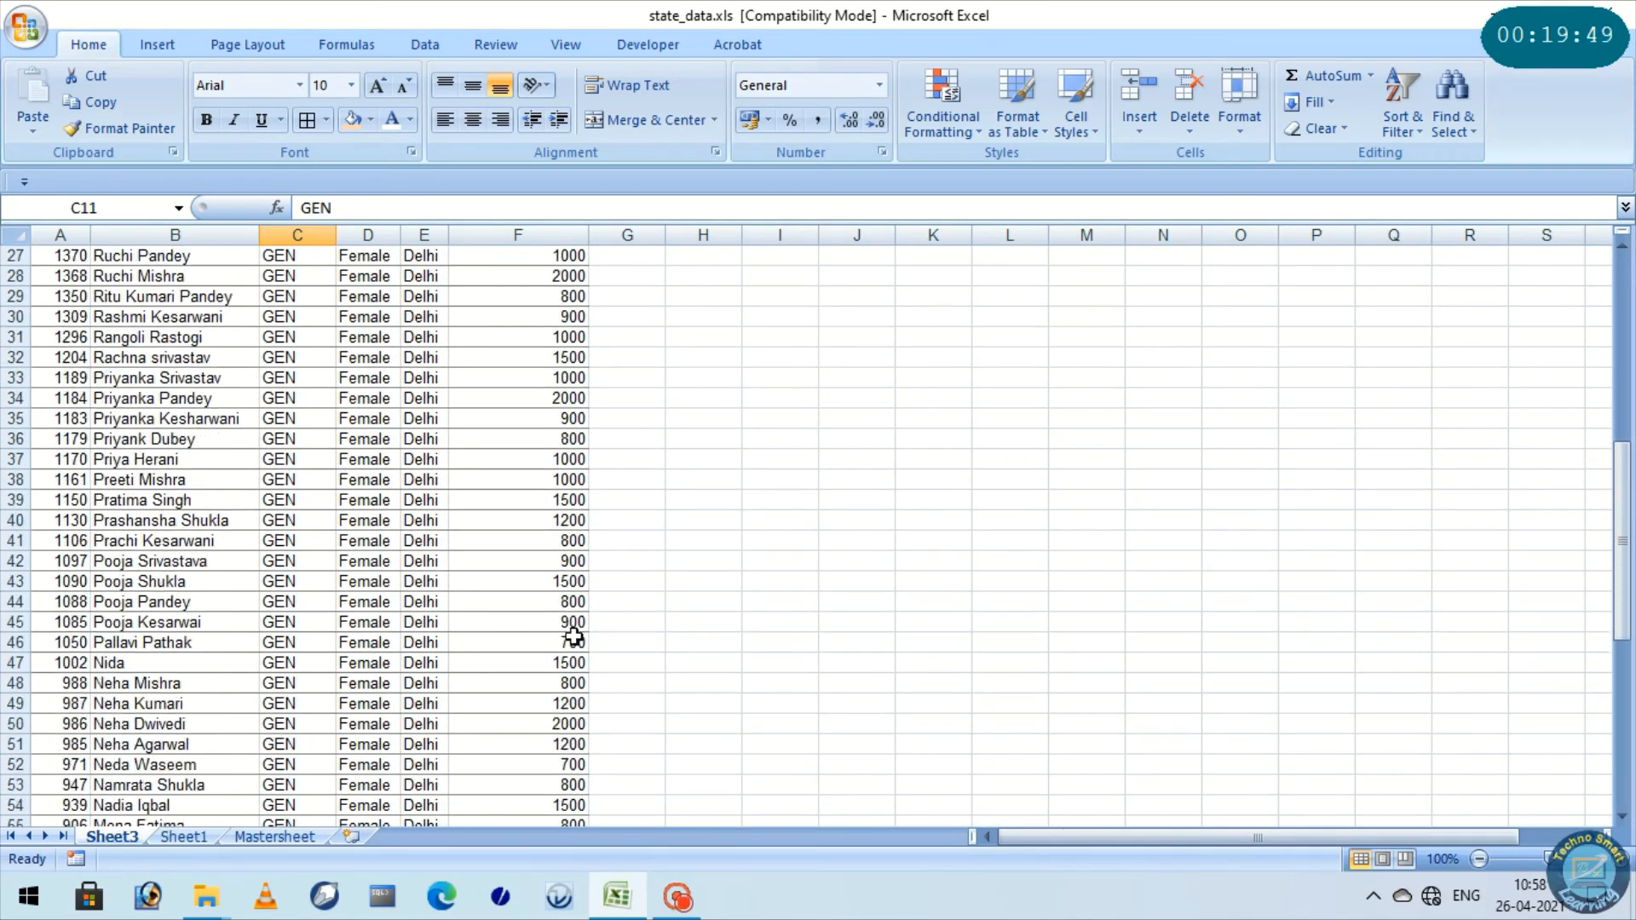
scroll(575, 665, "down", 3)
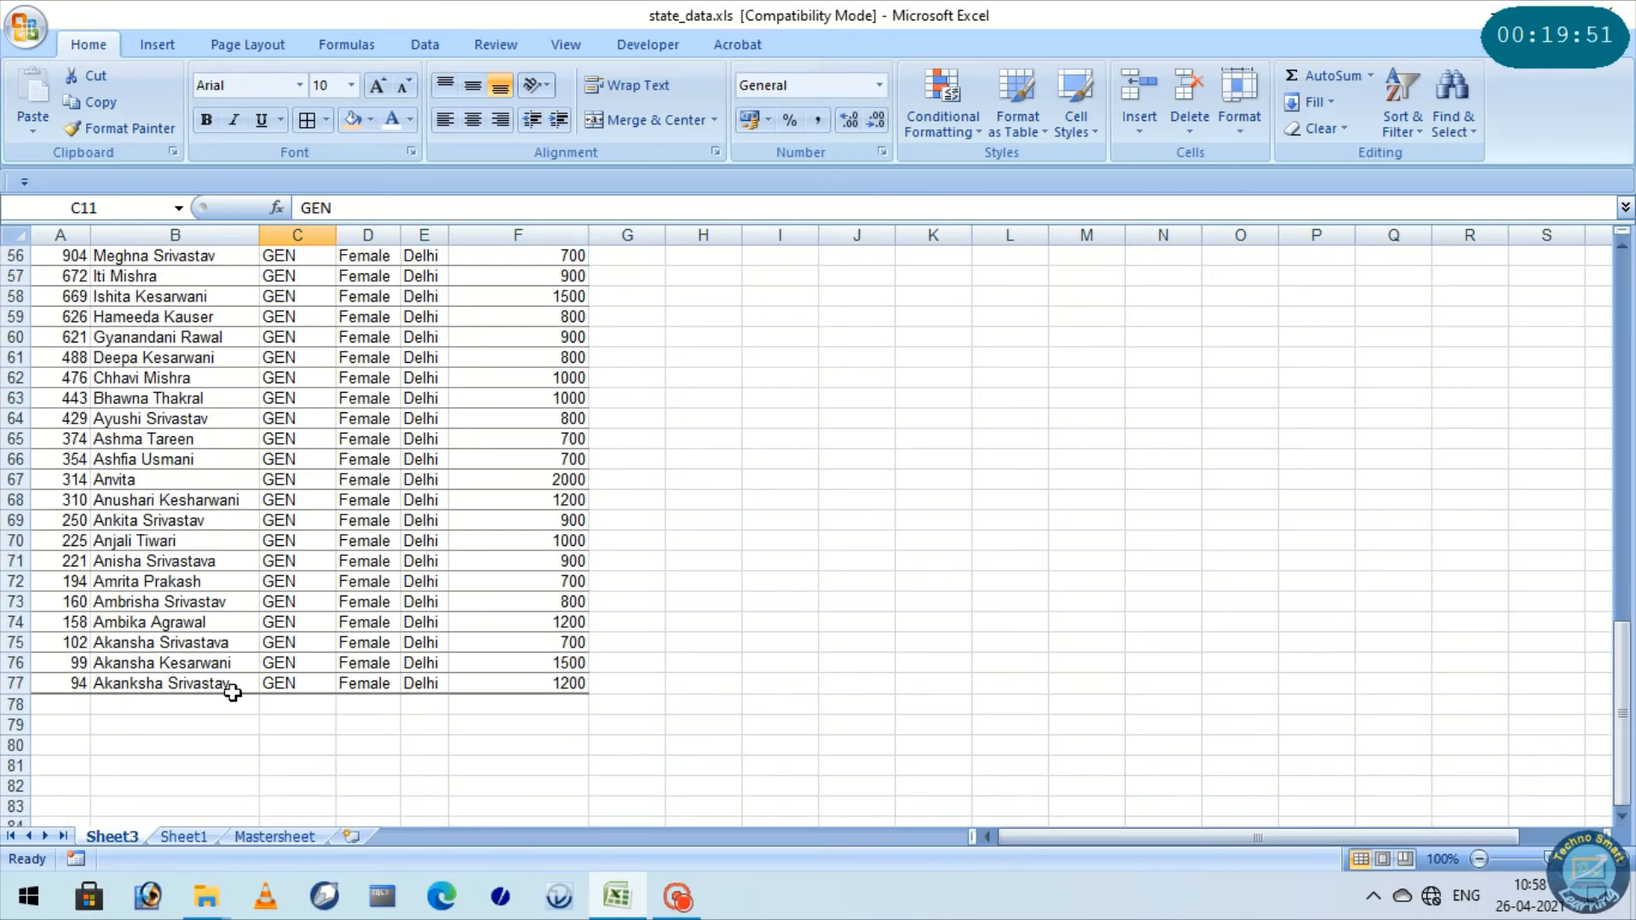
left_click(77, 683)
scroll(631, 673, "up", 3)
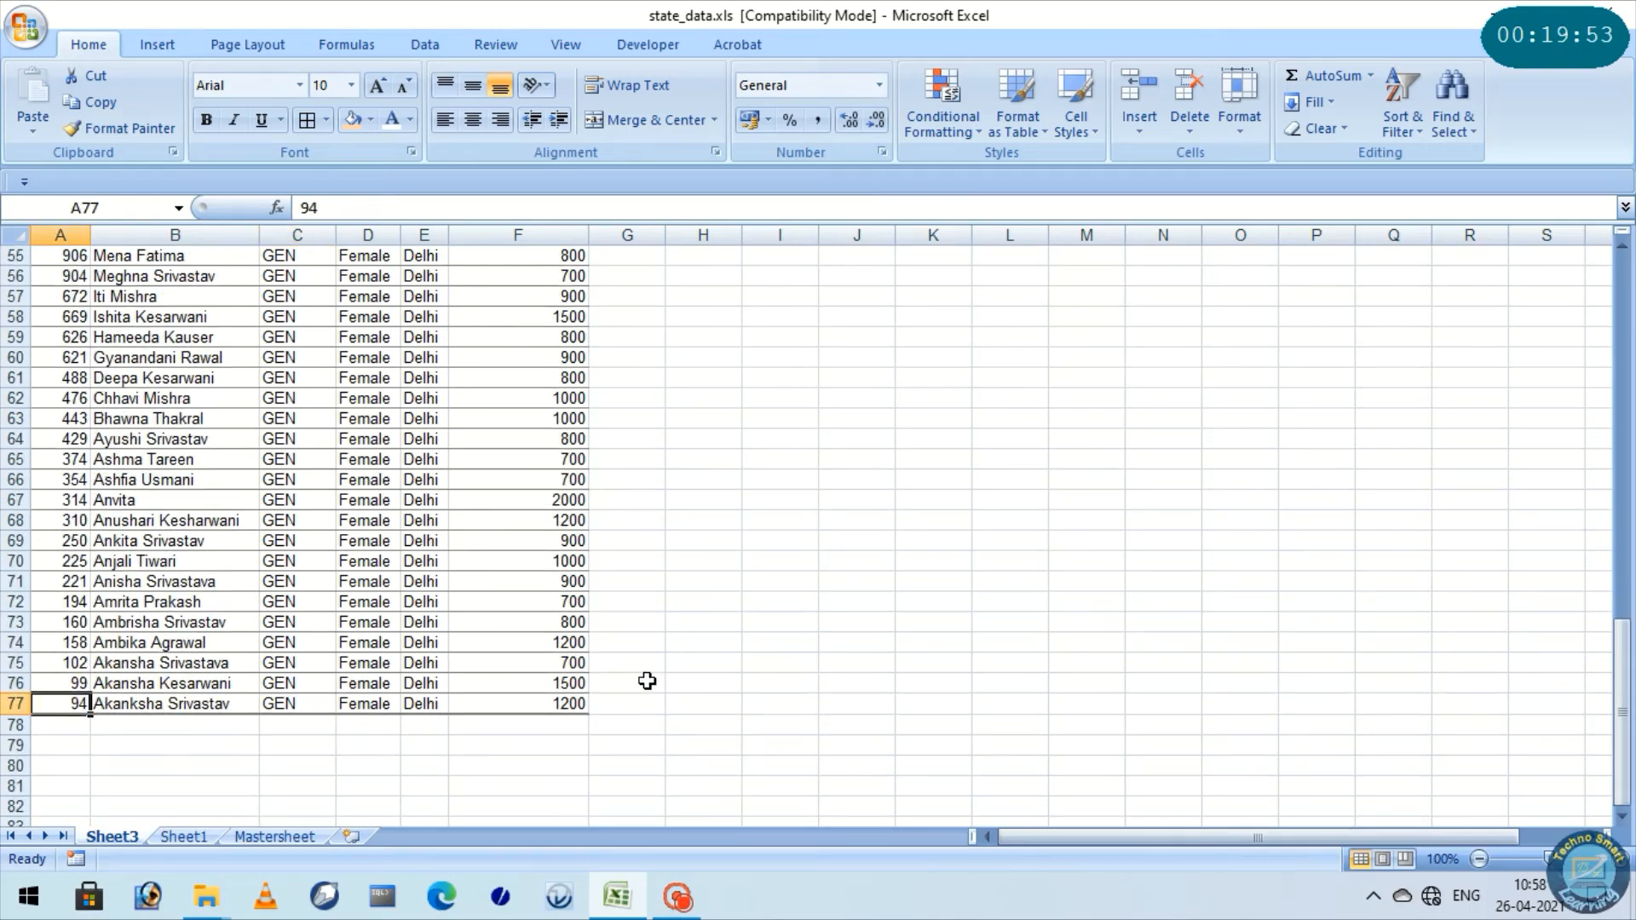
scroll(558, 705, "up", 10)
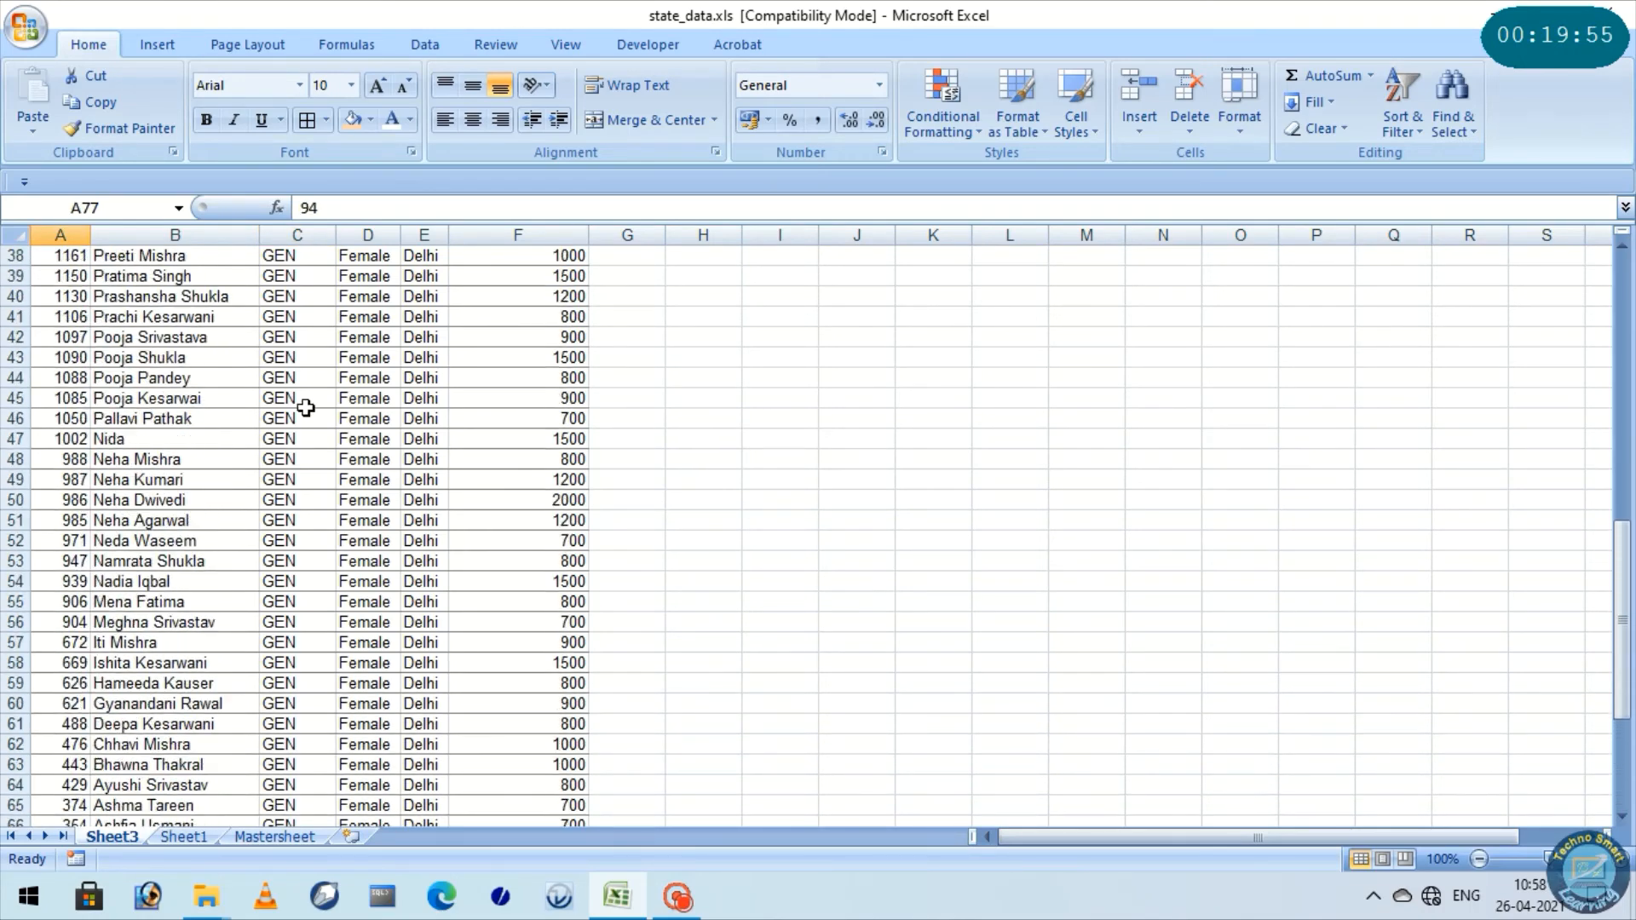
scroll(341, 378, "up", 7)
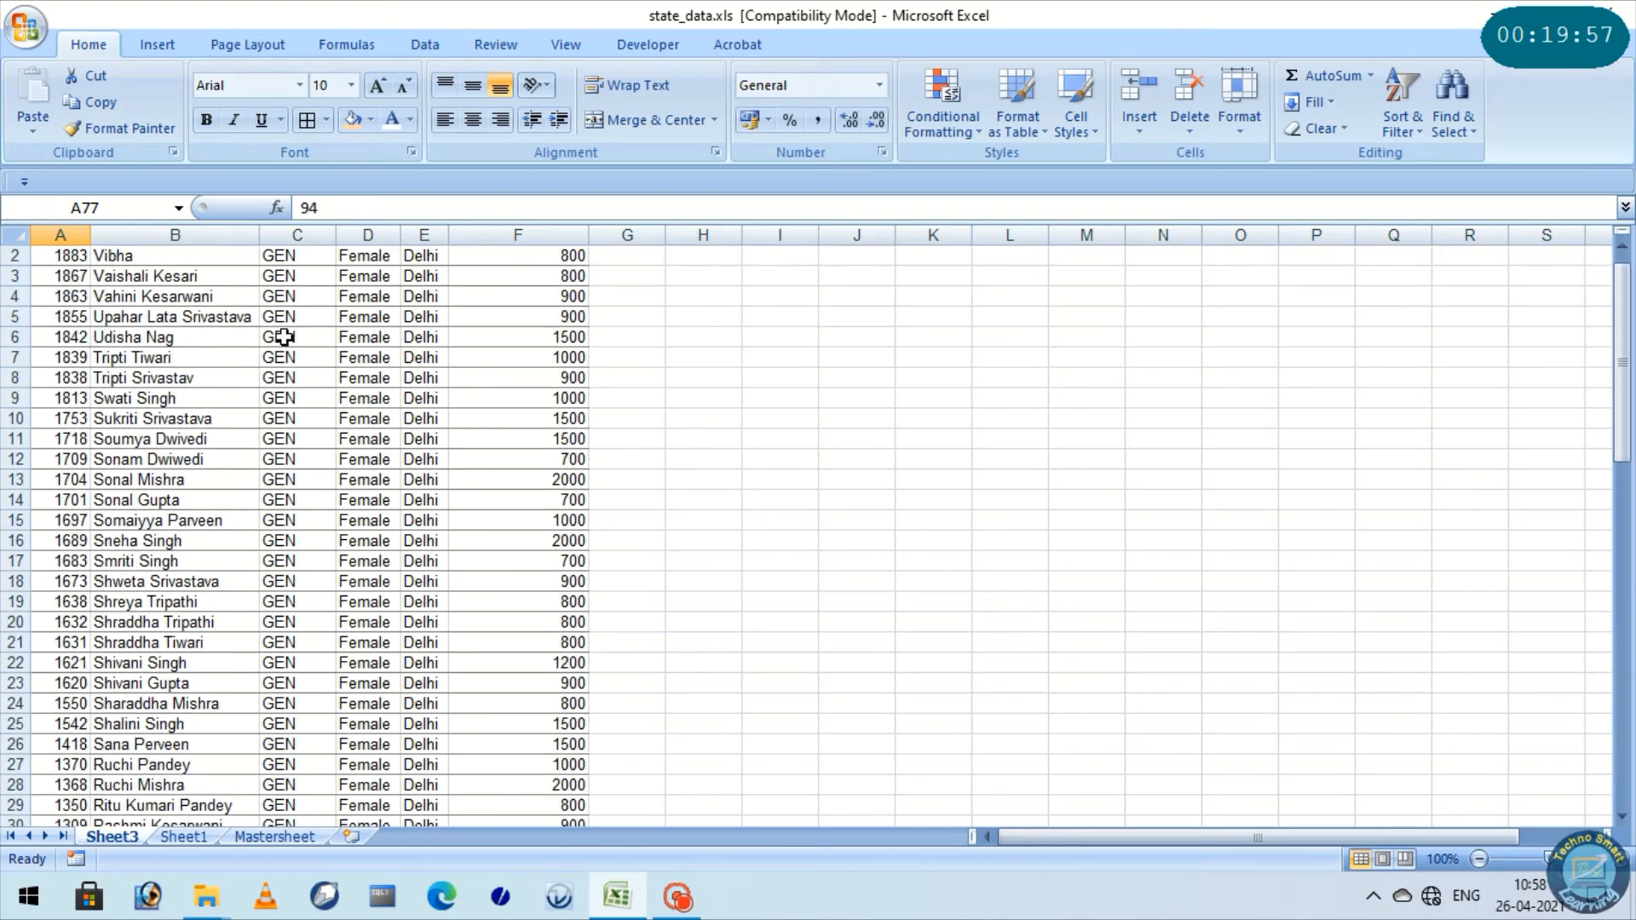
Check the Category, Gender, State and Contribution (Rs.) columns of the extracted records one by one
left_click(296, 256)
left_click(297, 235)
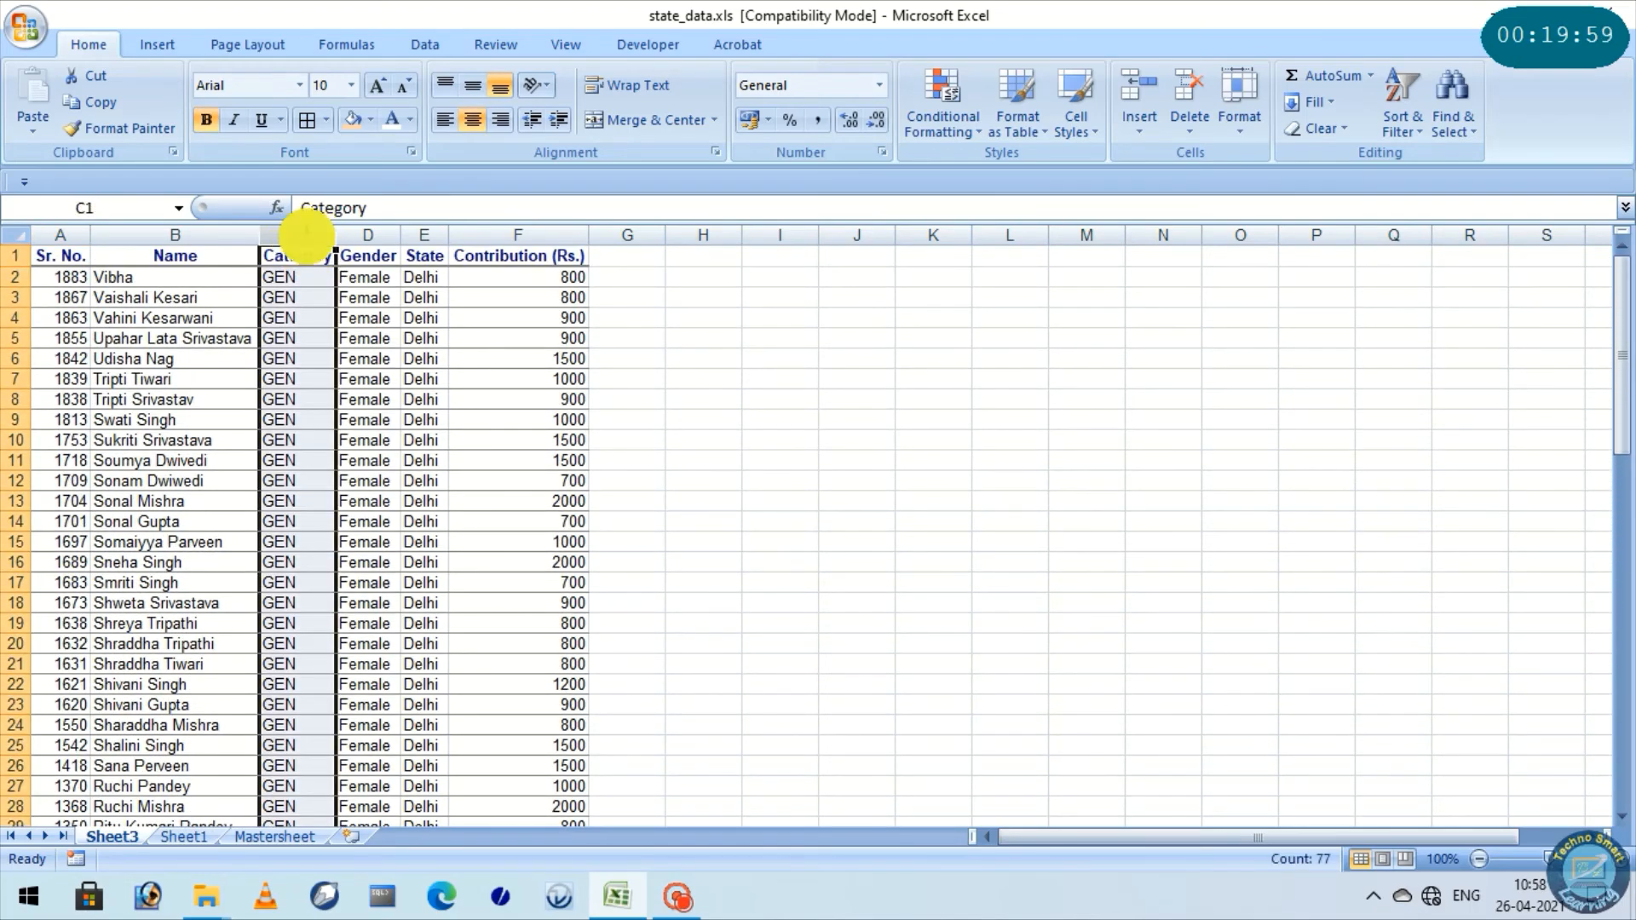
left_click(343, 234)
left_click(286, 235)
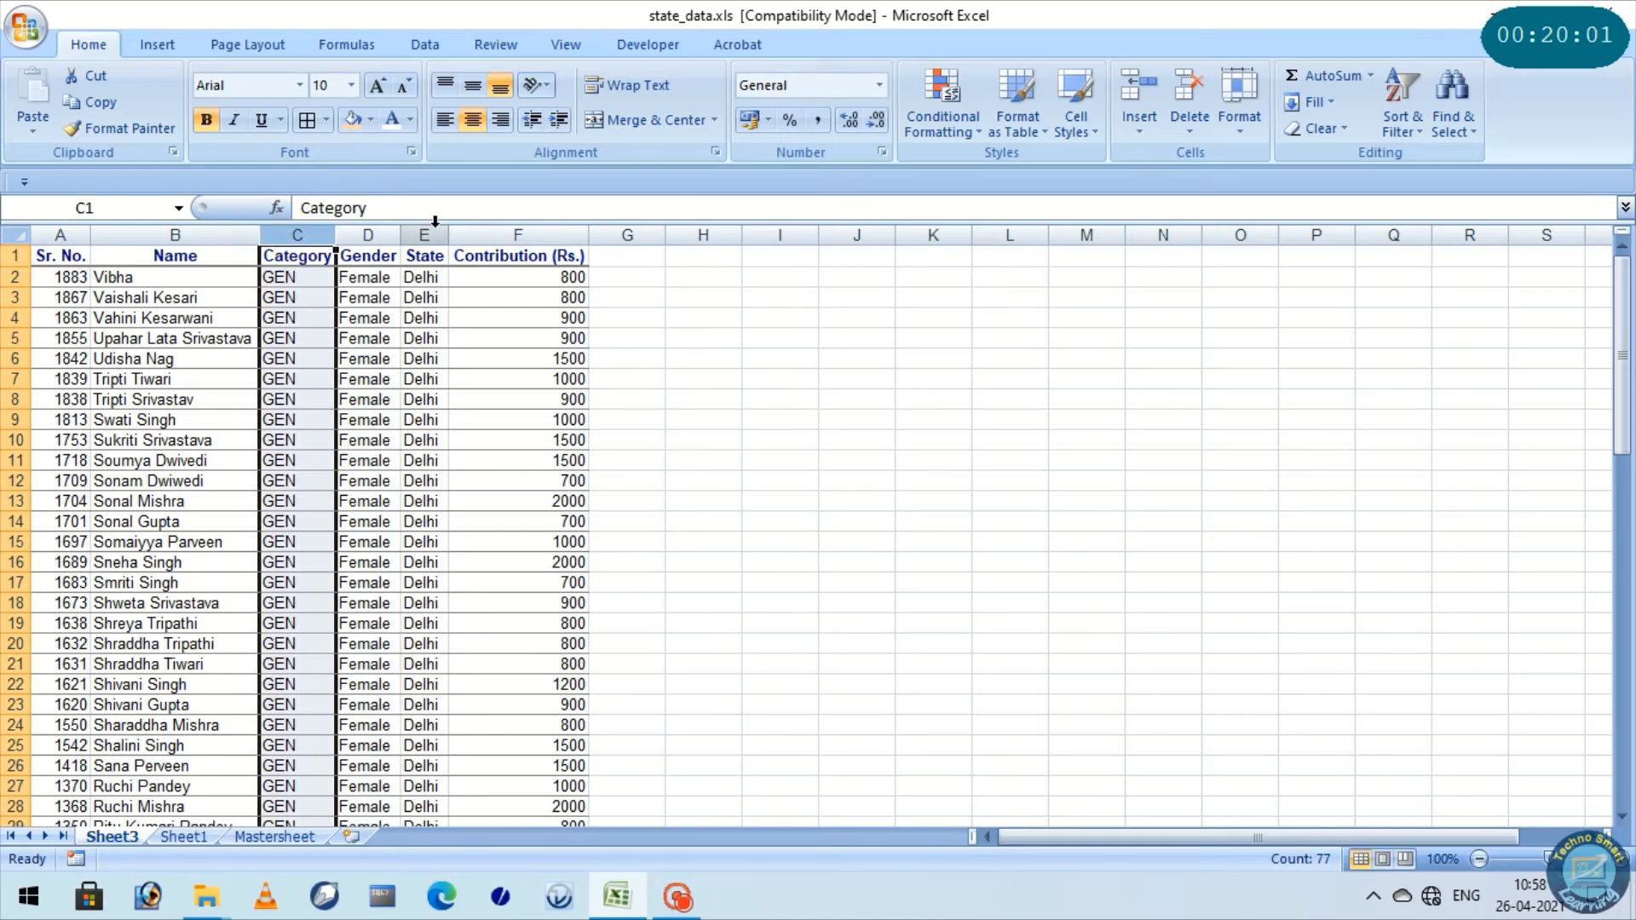
left_click(427, 236)
left_click(525, 235)
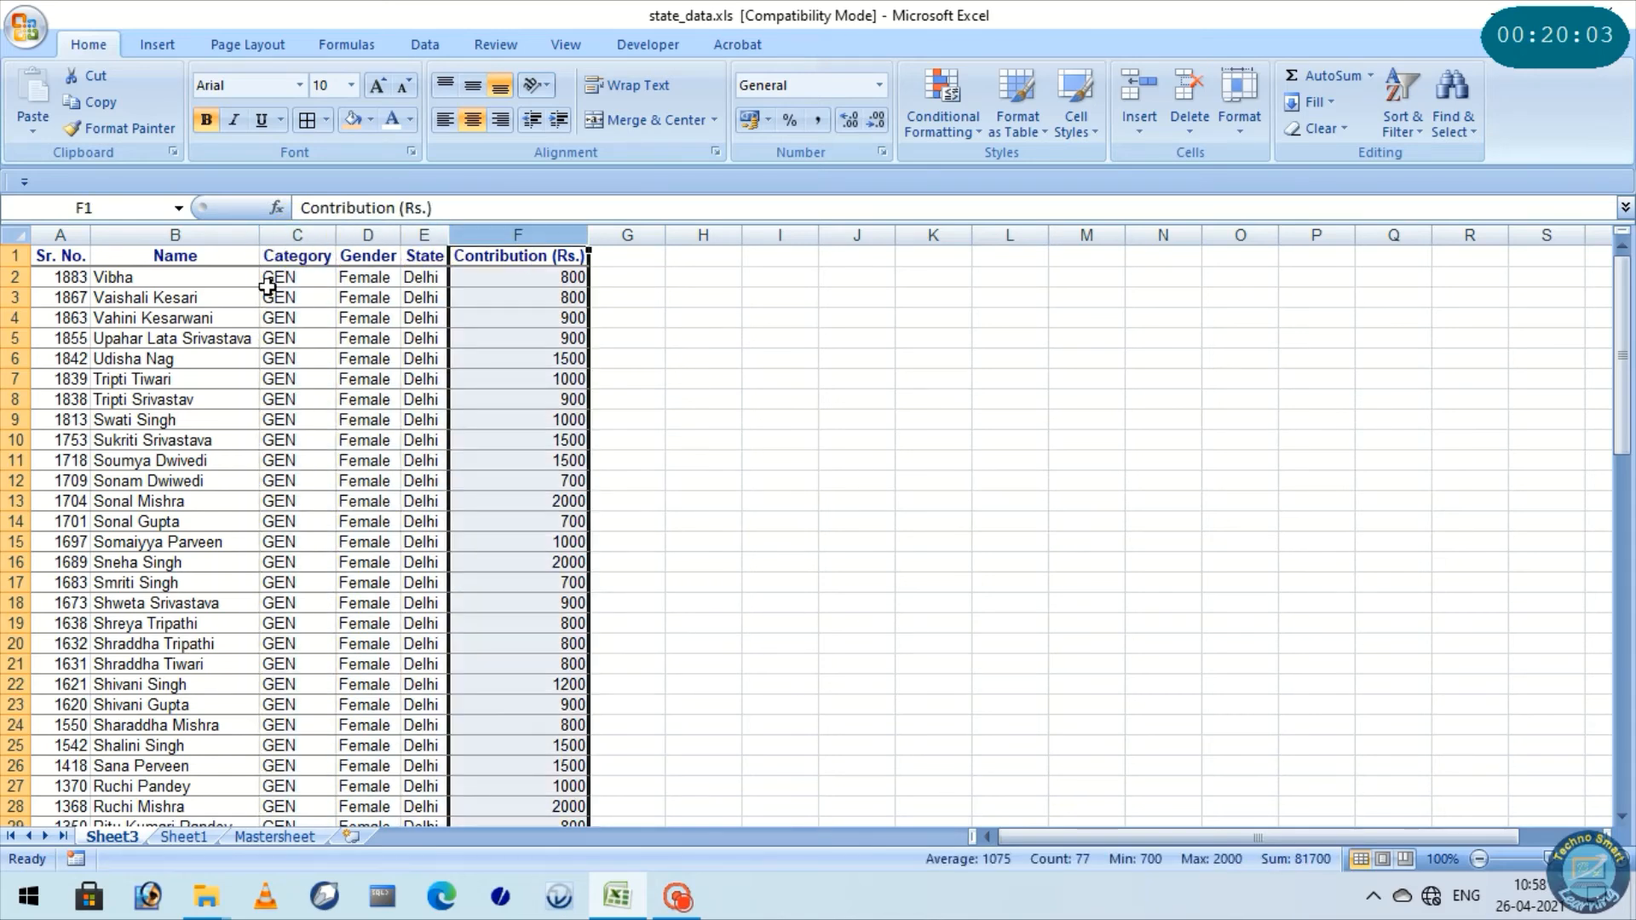
Show the source records behind the Count of Name value for Kolkata's Female OBC row in the Sheet1 PivotTable
left_click(167, 235)
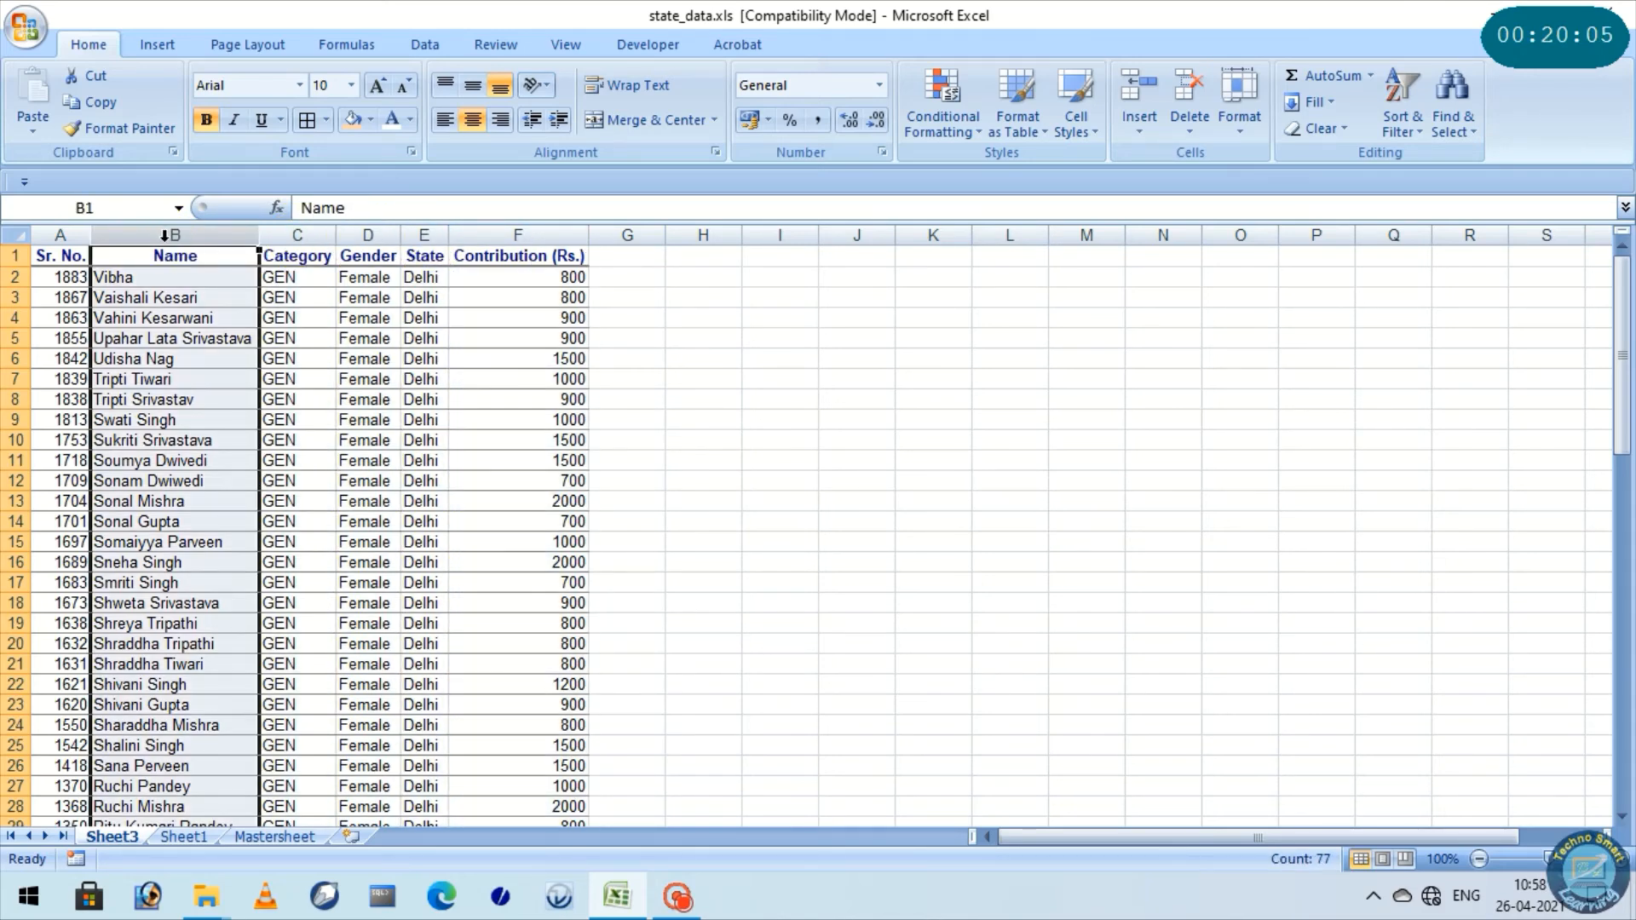
left_click(185, 836)
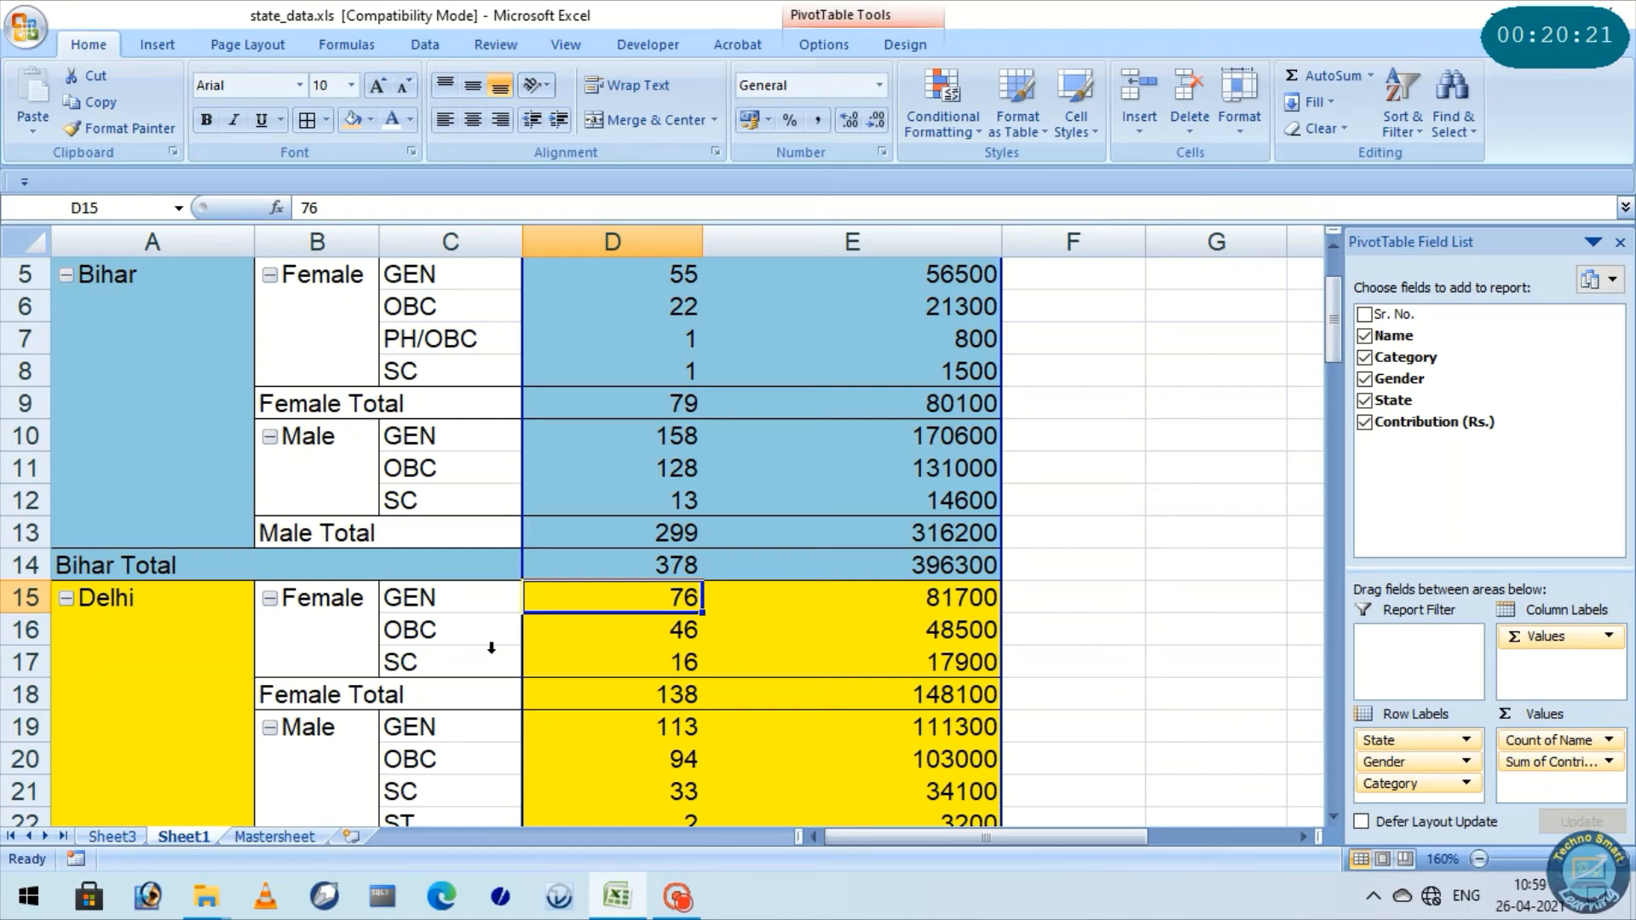
scroll(491, 647, "down", 13)
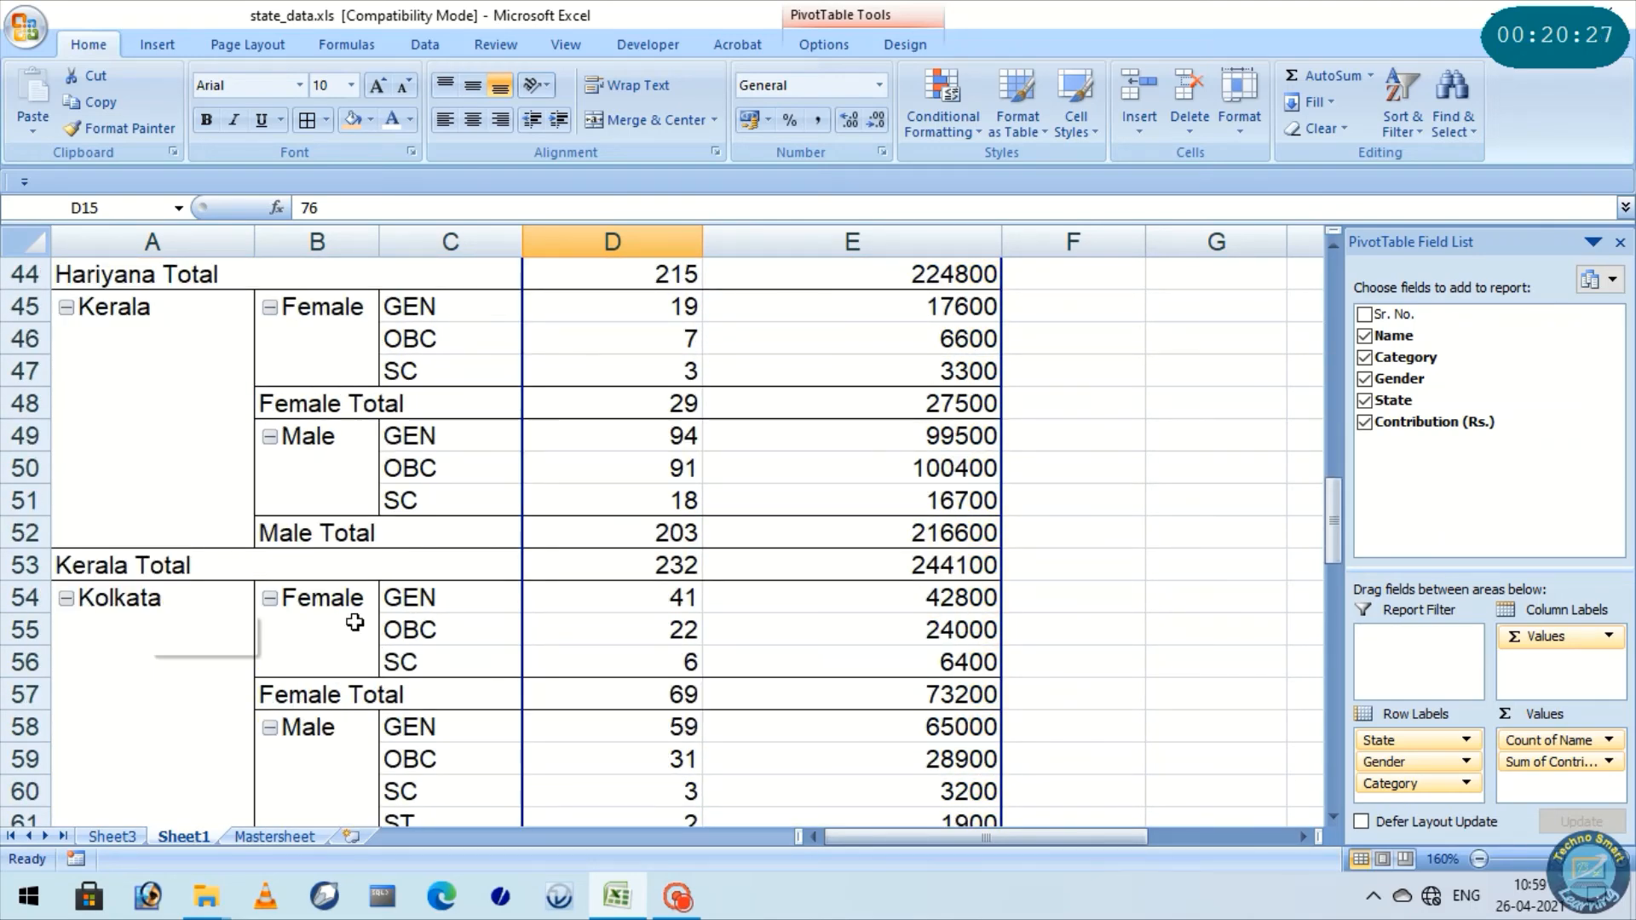
double_click(678, 631)
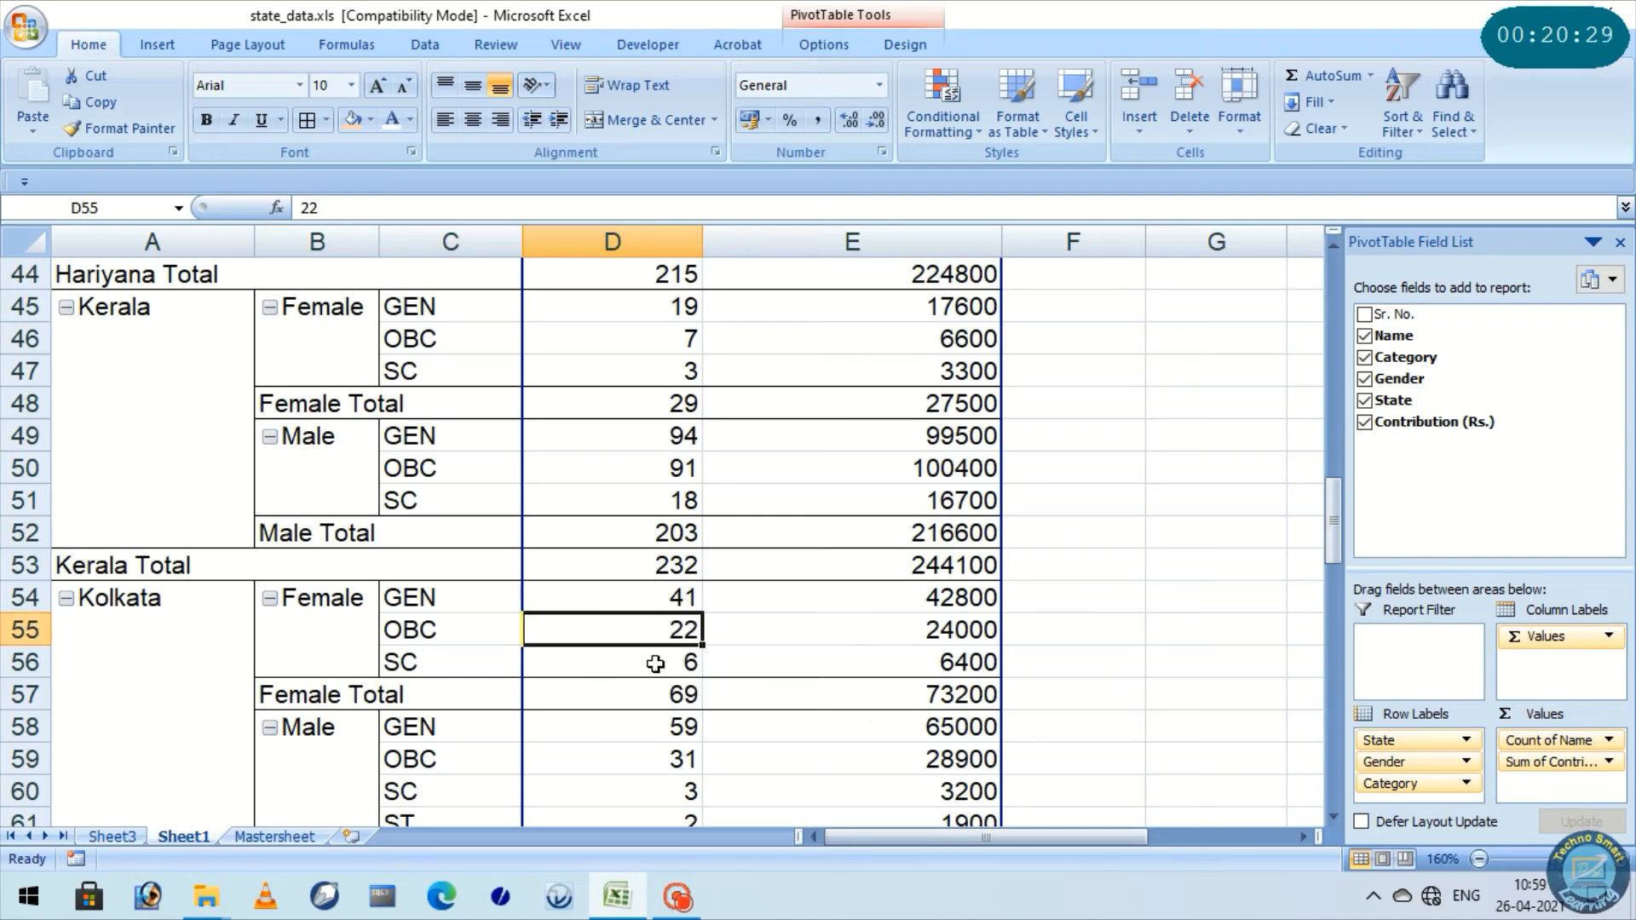
left_click(544, 566)
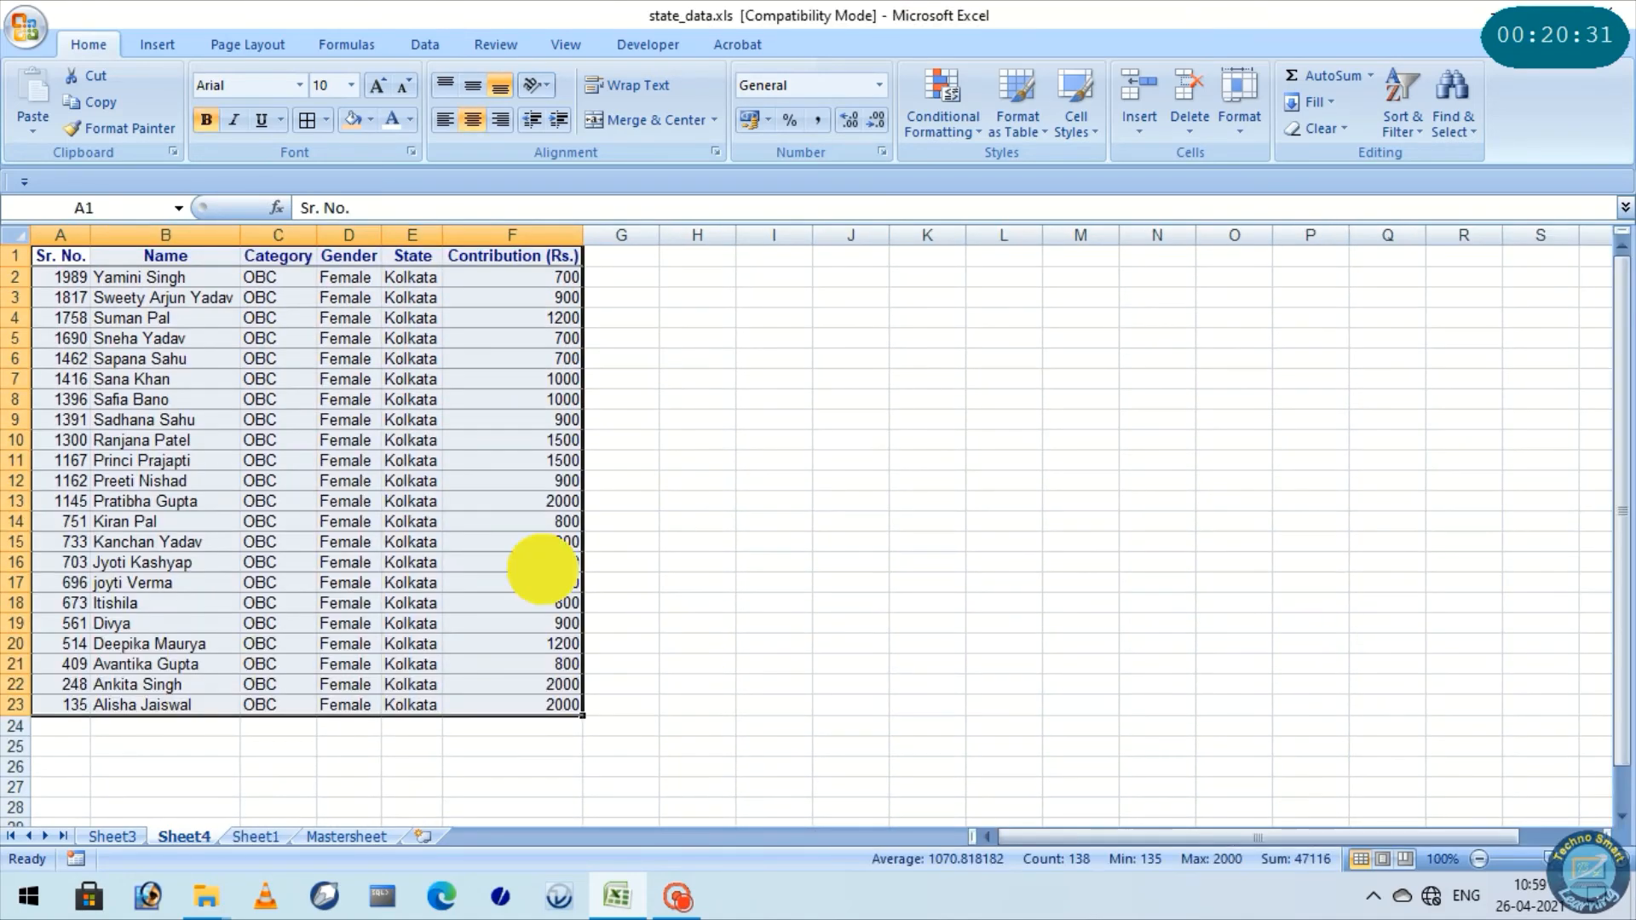
Look through the extracted Kolkata Female OBC records with the sheet enlarged to 175%
left_click(16, 234)
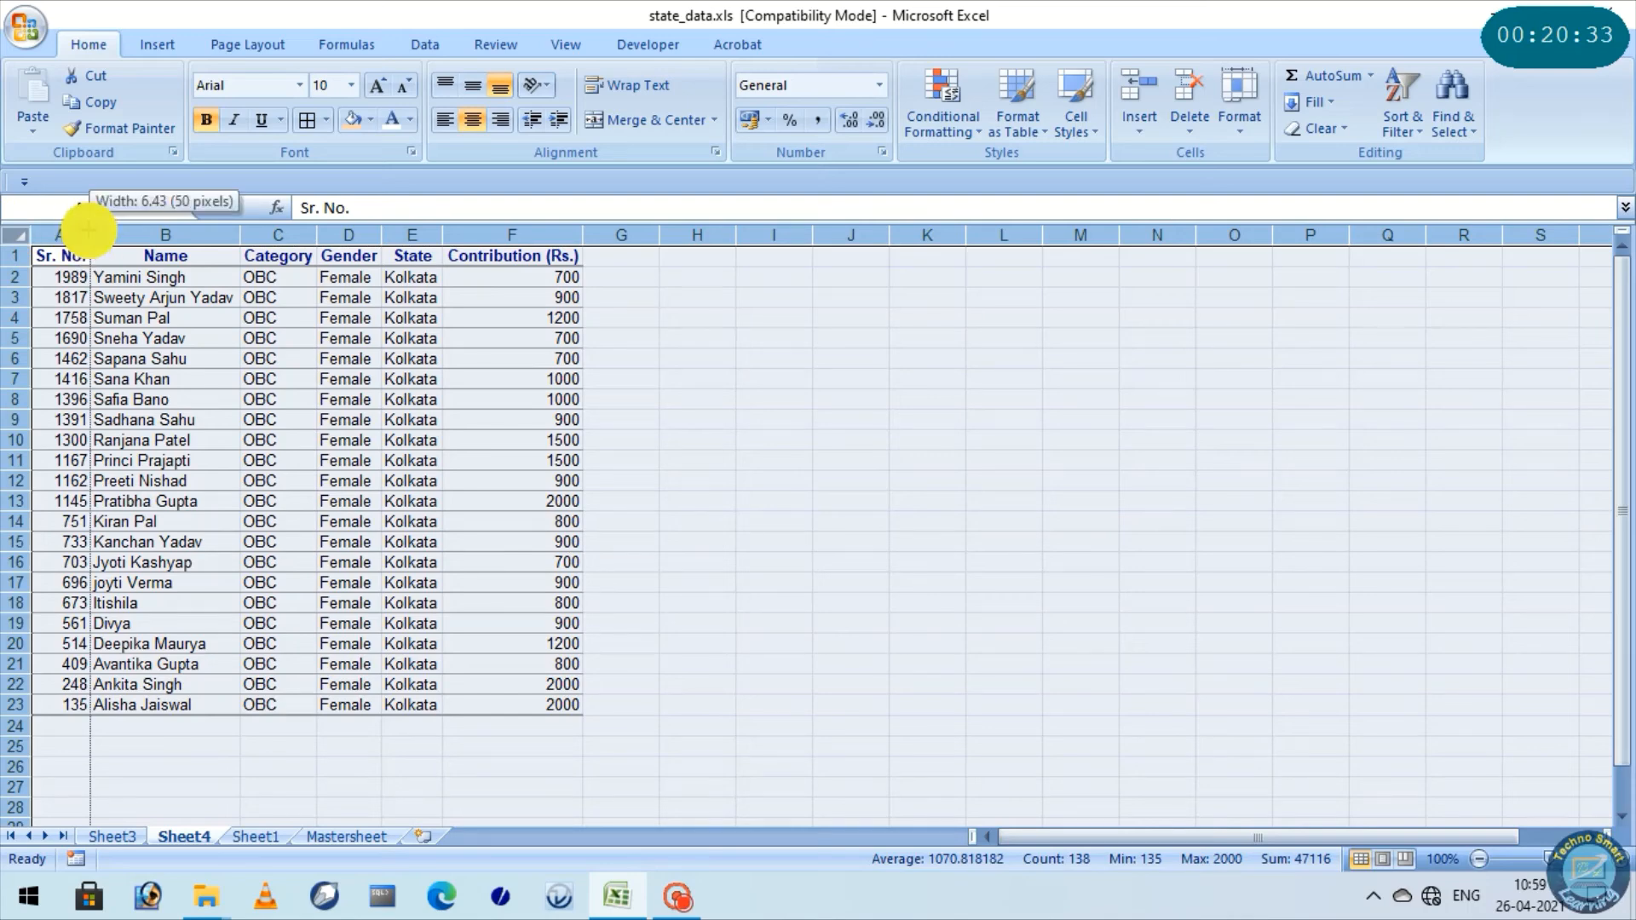
left_click(259, 378)
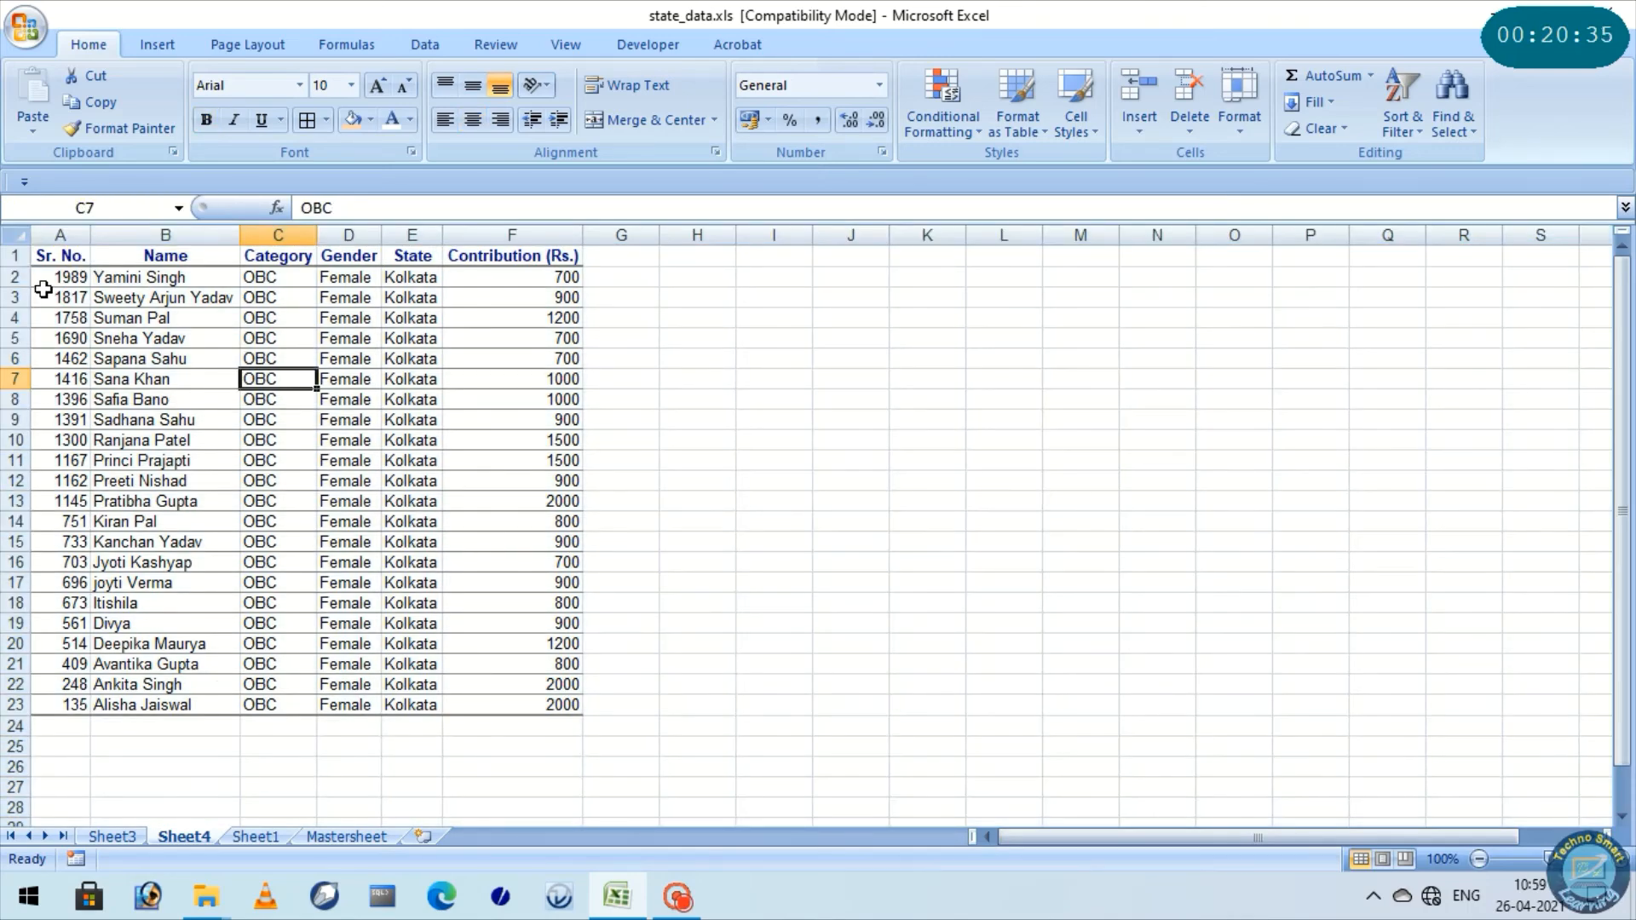
left_click_drag(37, 297, 43, 658)
left_click(217, 544)
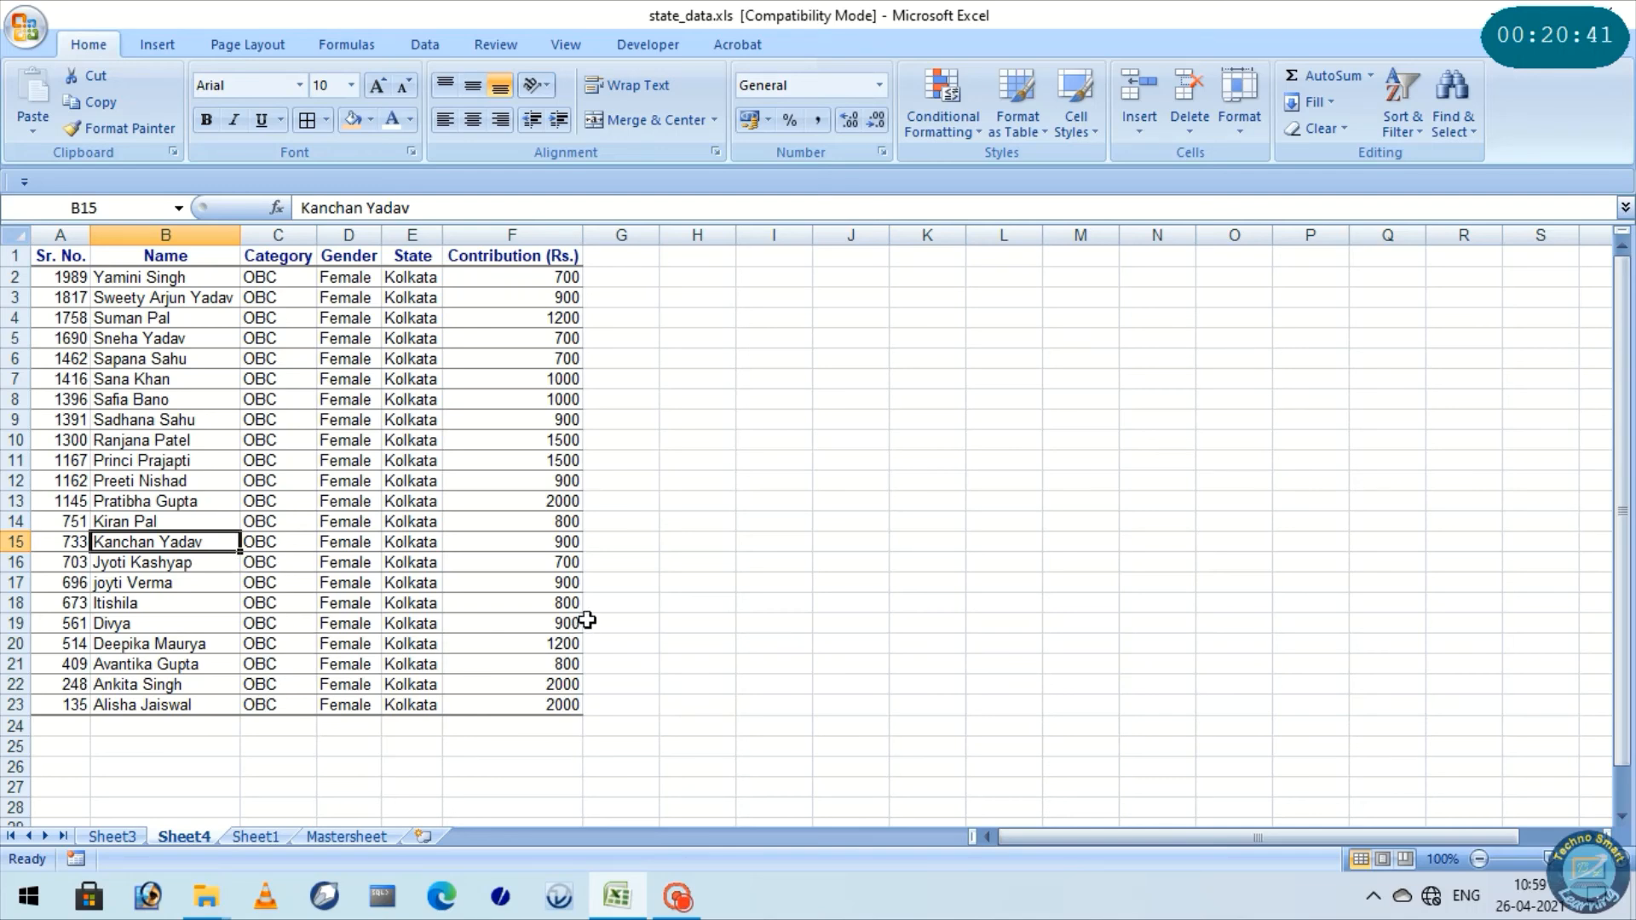
scroll(613, 639, "up", 5, "ctrl")
scroll(617, 638, "up", 2)
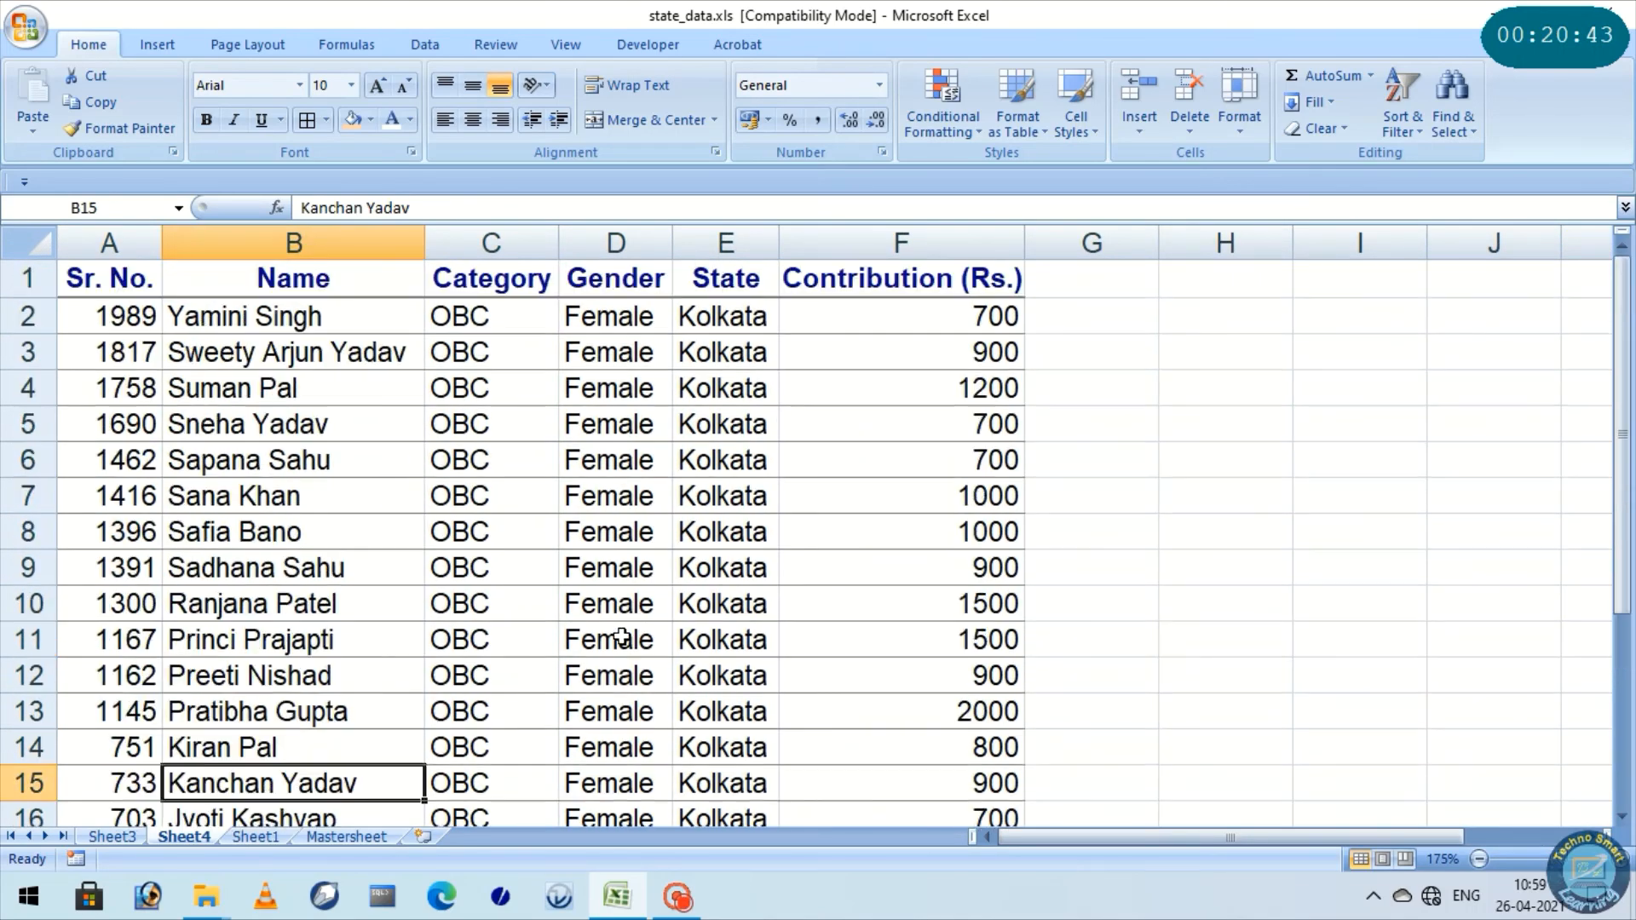
scroll(622, 638, "down", 5)
scroll(620, 639, "up", 5)
Reduce the row labels of the Sheet1 PivotTable to State only by removing Gender and Category
left_click(248, 836)
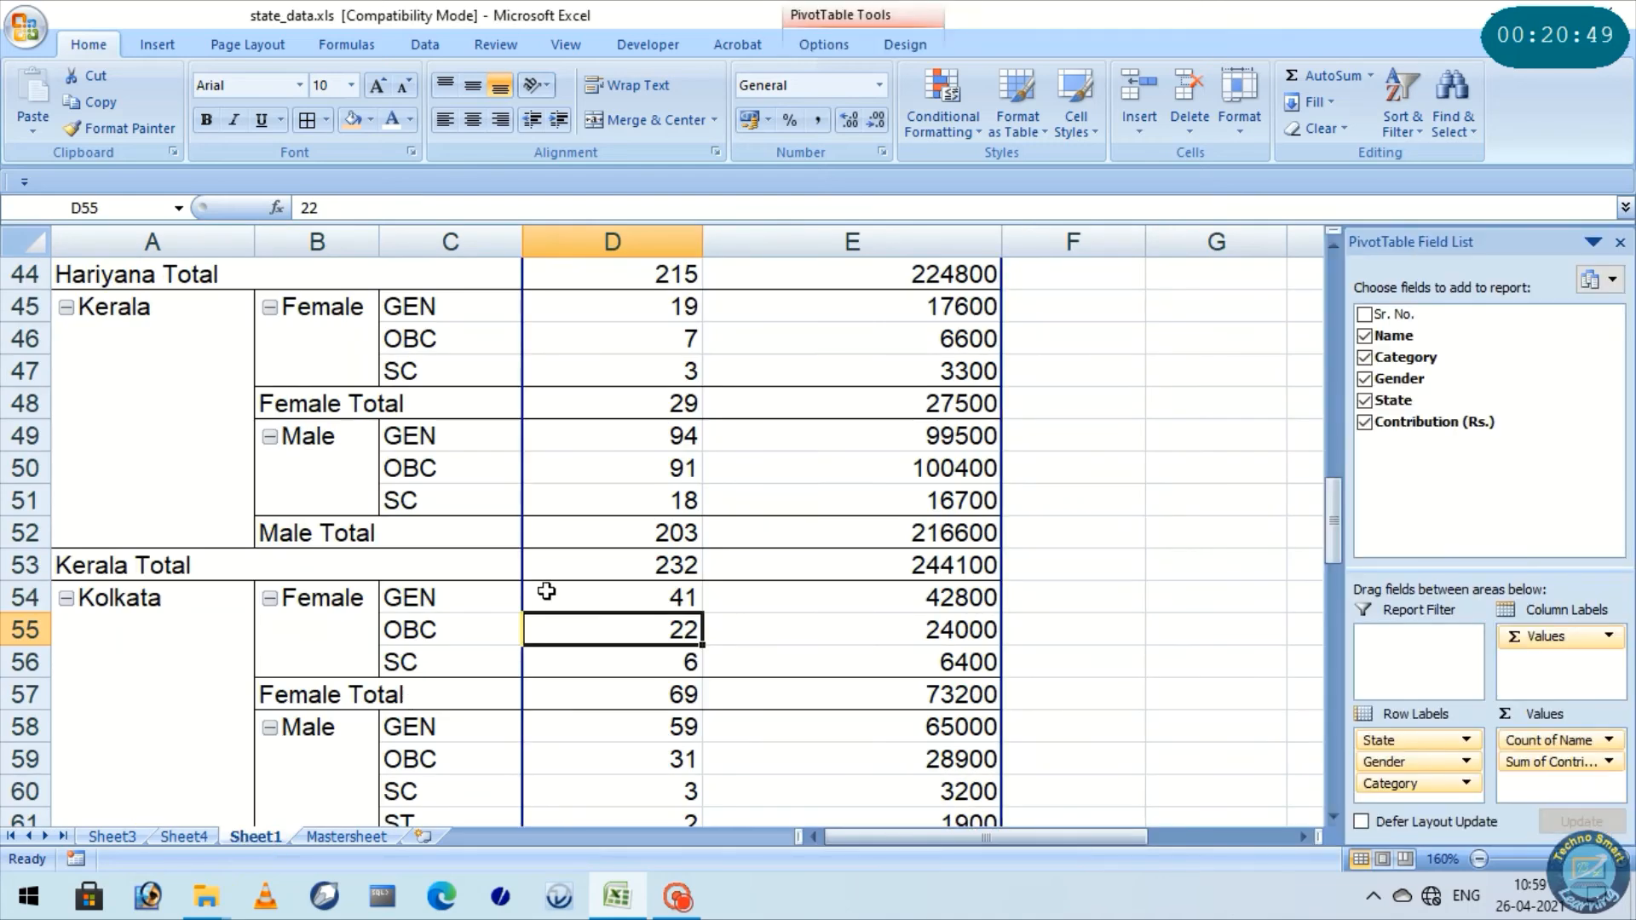
mouse_move(546, 591)
scroll(1053, 539, "down", 11)
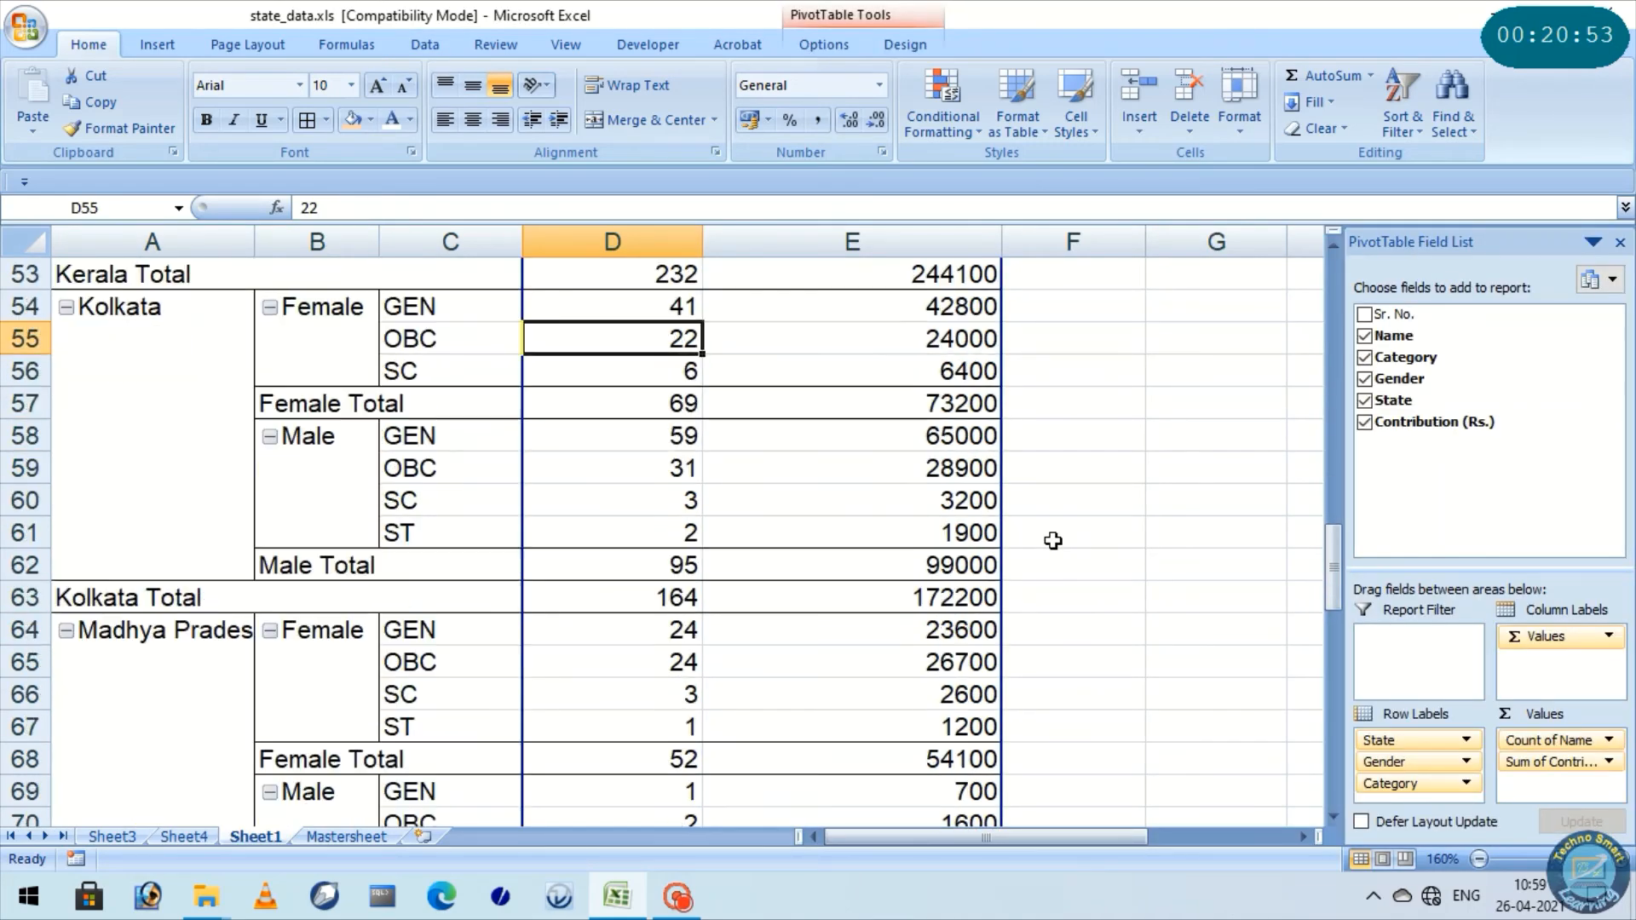
scroll(1050, 547, "down", 3)
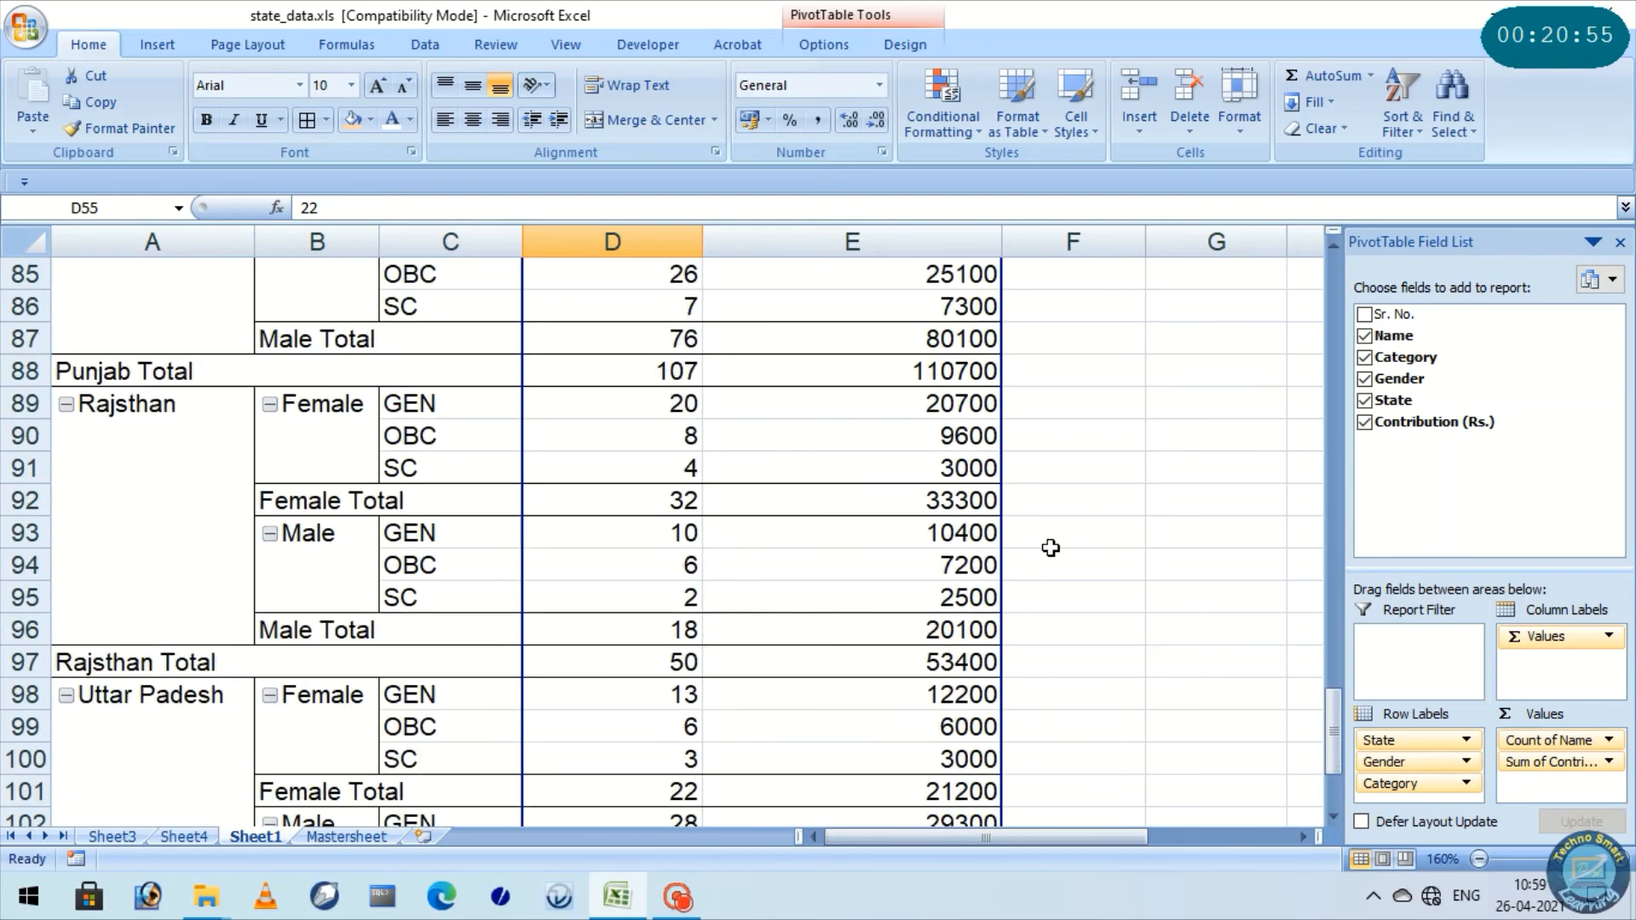
scroll(1050, 547, "up", 1)
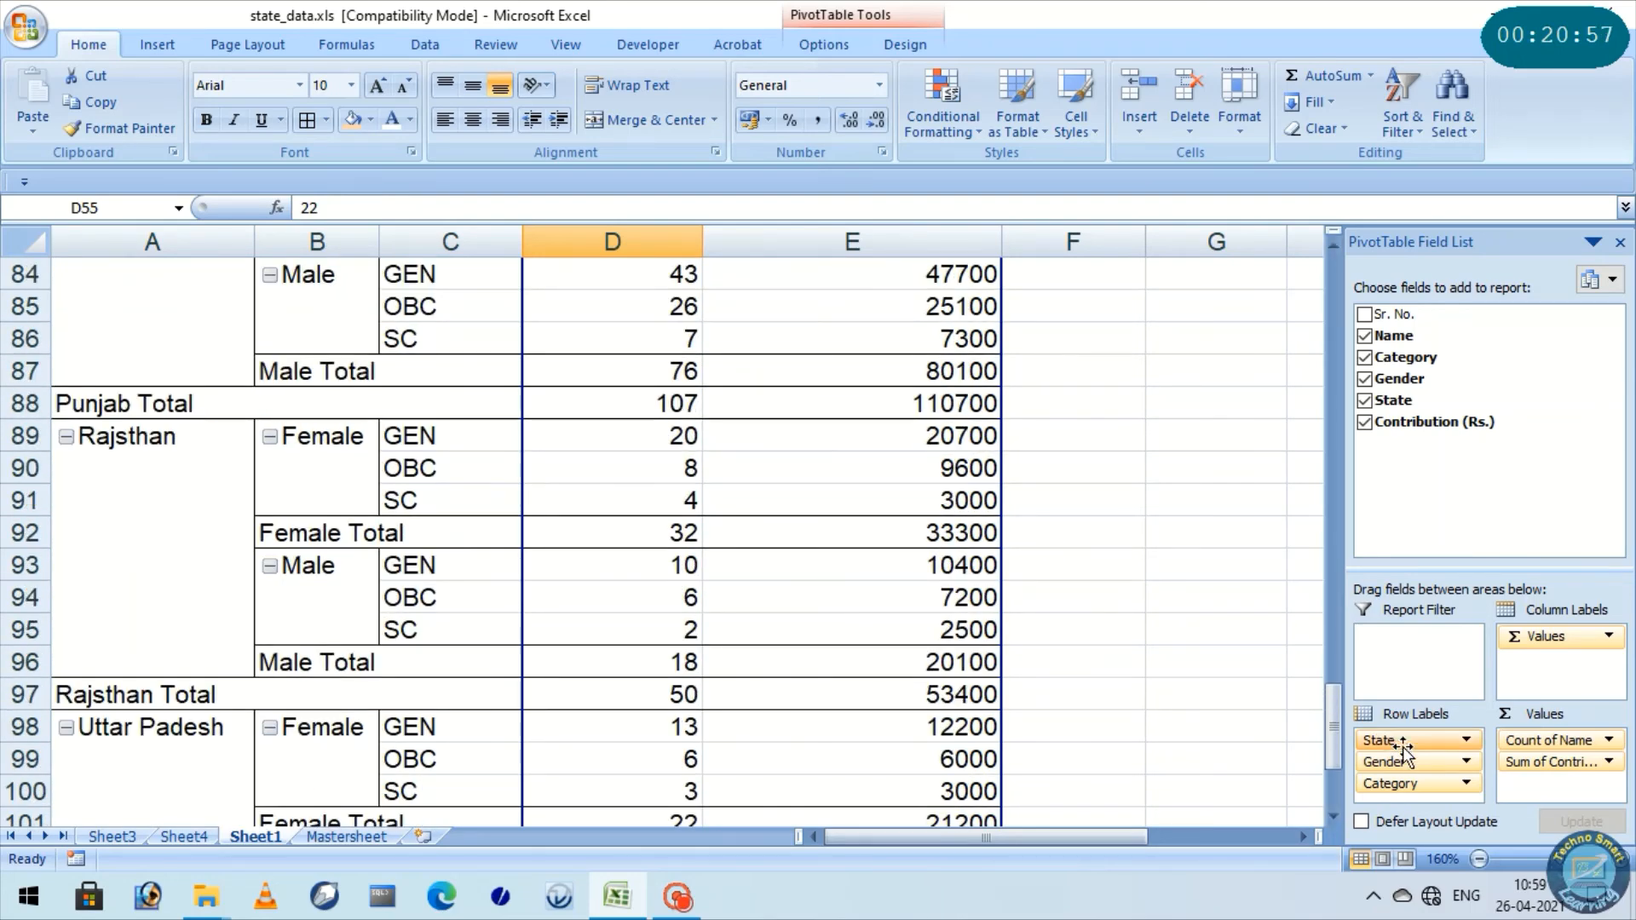
left_click_drag(1397, 740, 1382, 430)
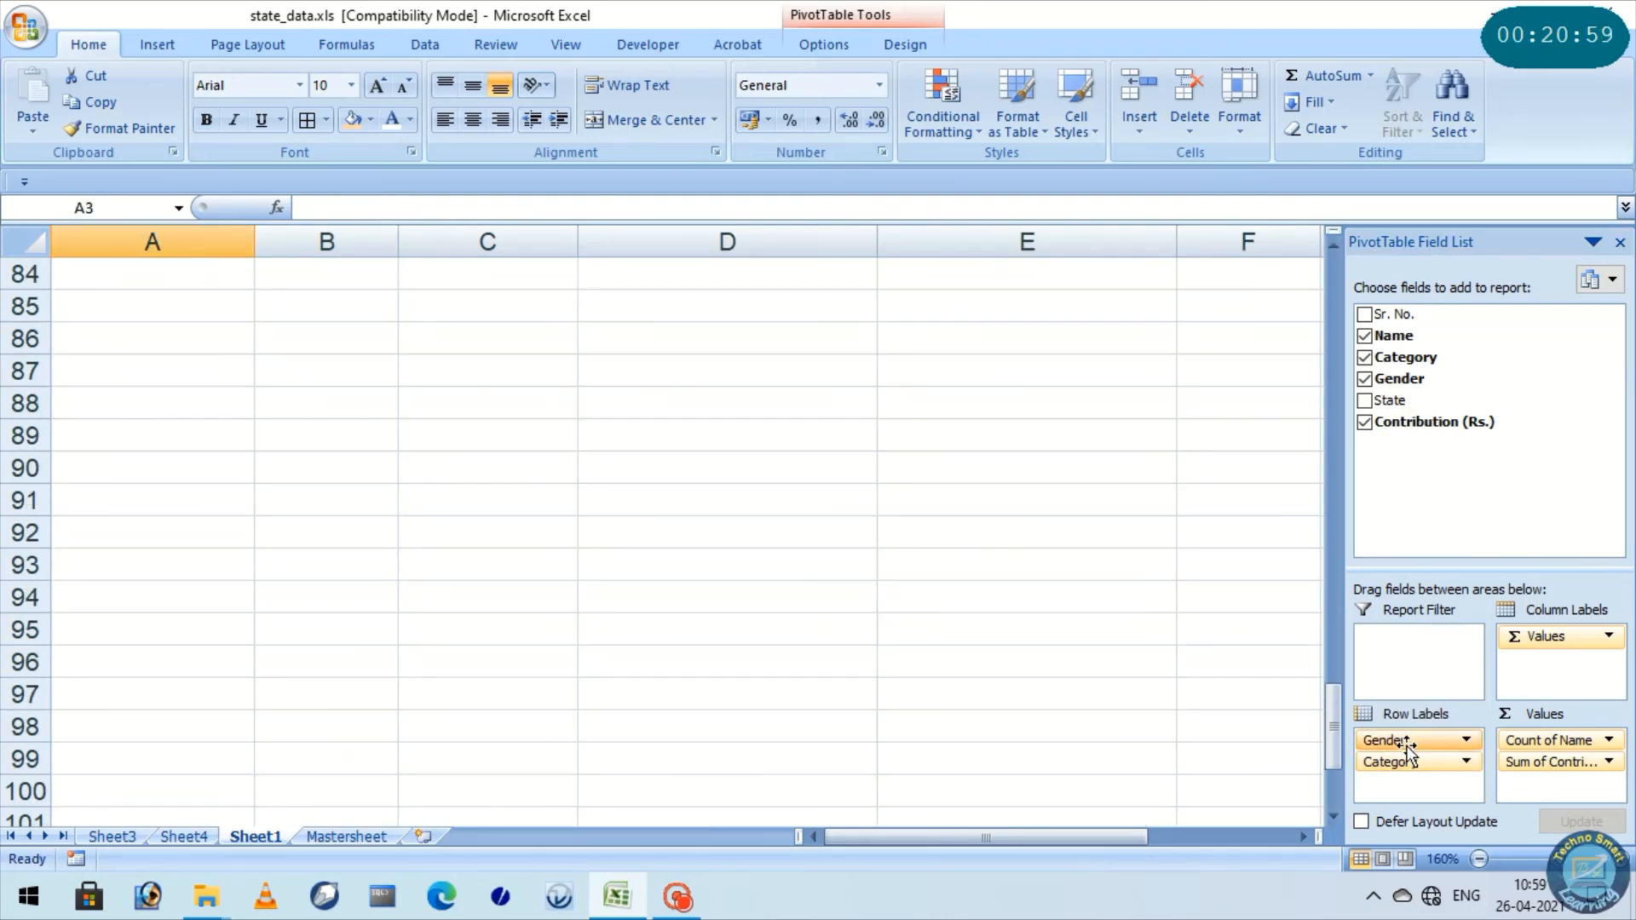
mouse_move(1407, 746)
left_mouse_down()
mouse_move(1431, 522)
mouse_move(1391, 743)
mouse_move(1410, 407)
mouse_move(1417, 743)
left_mouse_up()
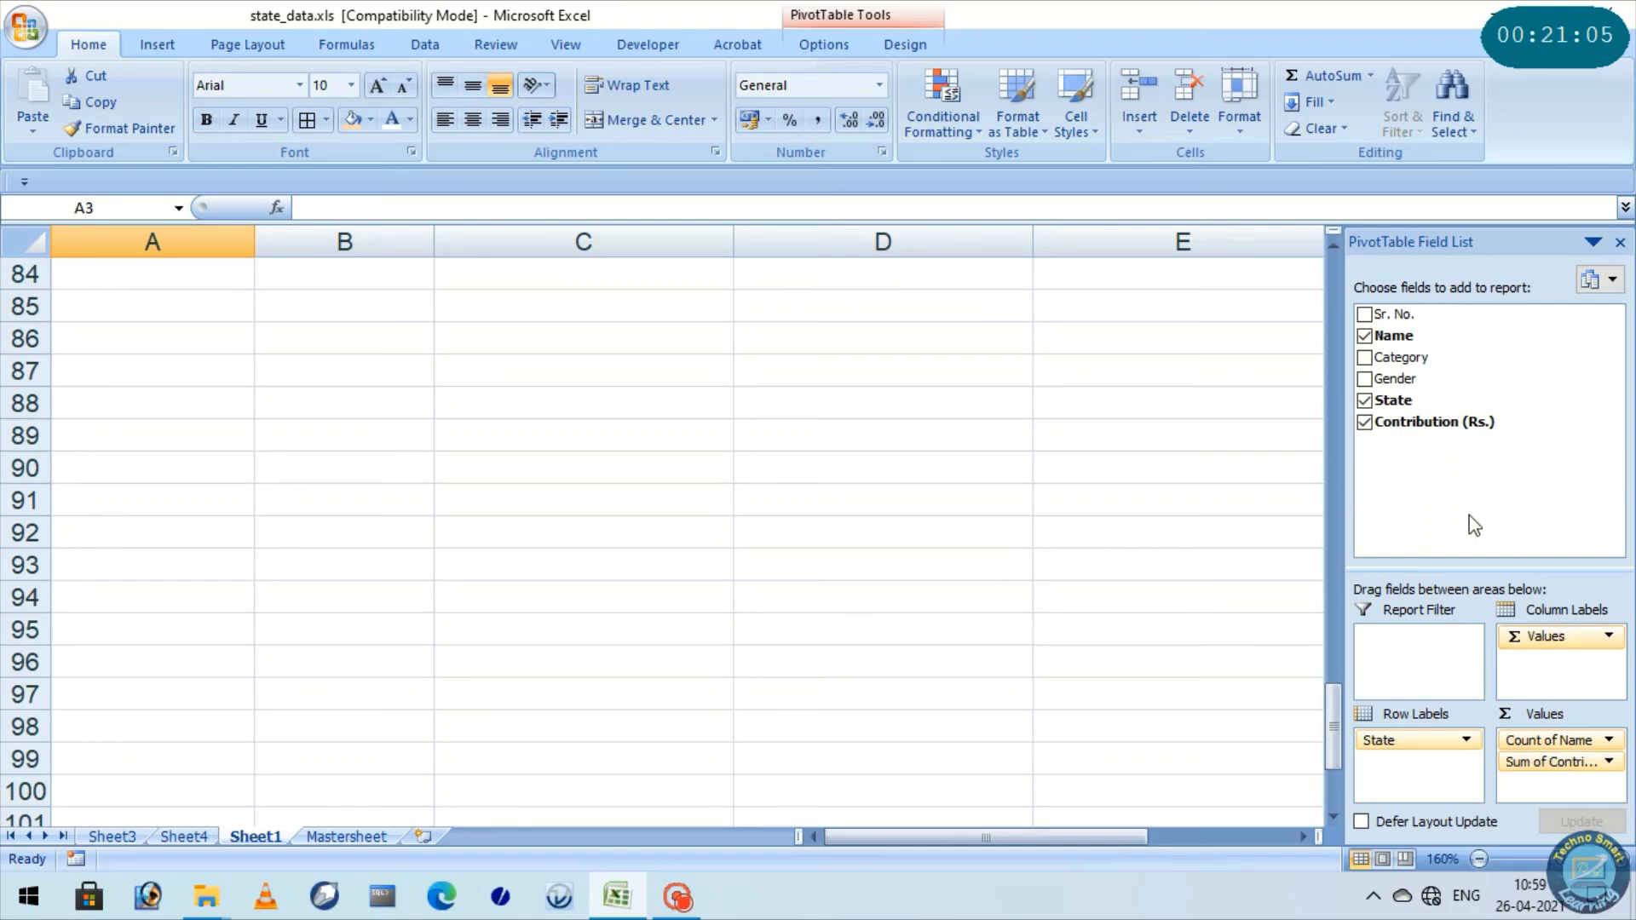
scroll(716, 554, "up", 5)
left_click_drag(1333, 673, 1351, 307)
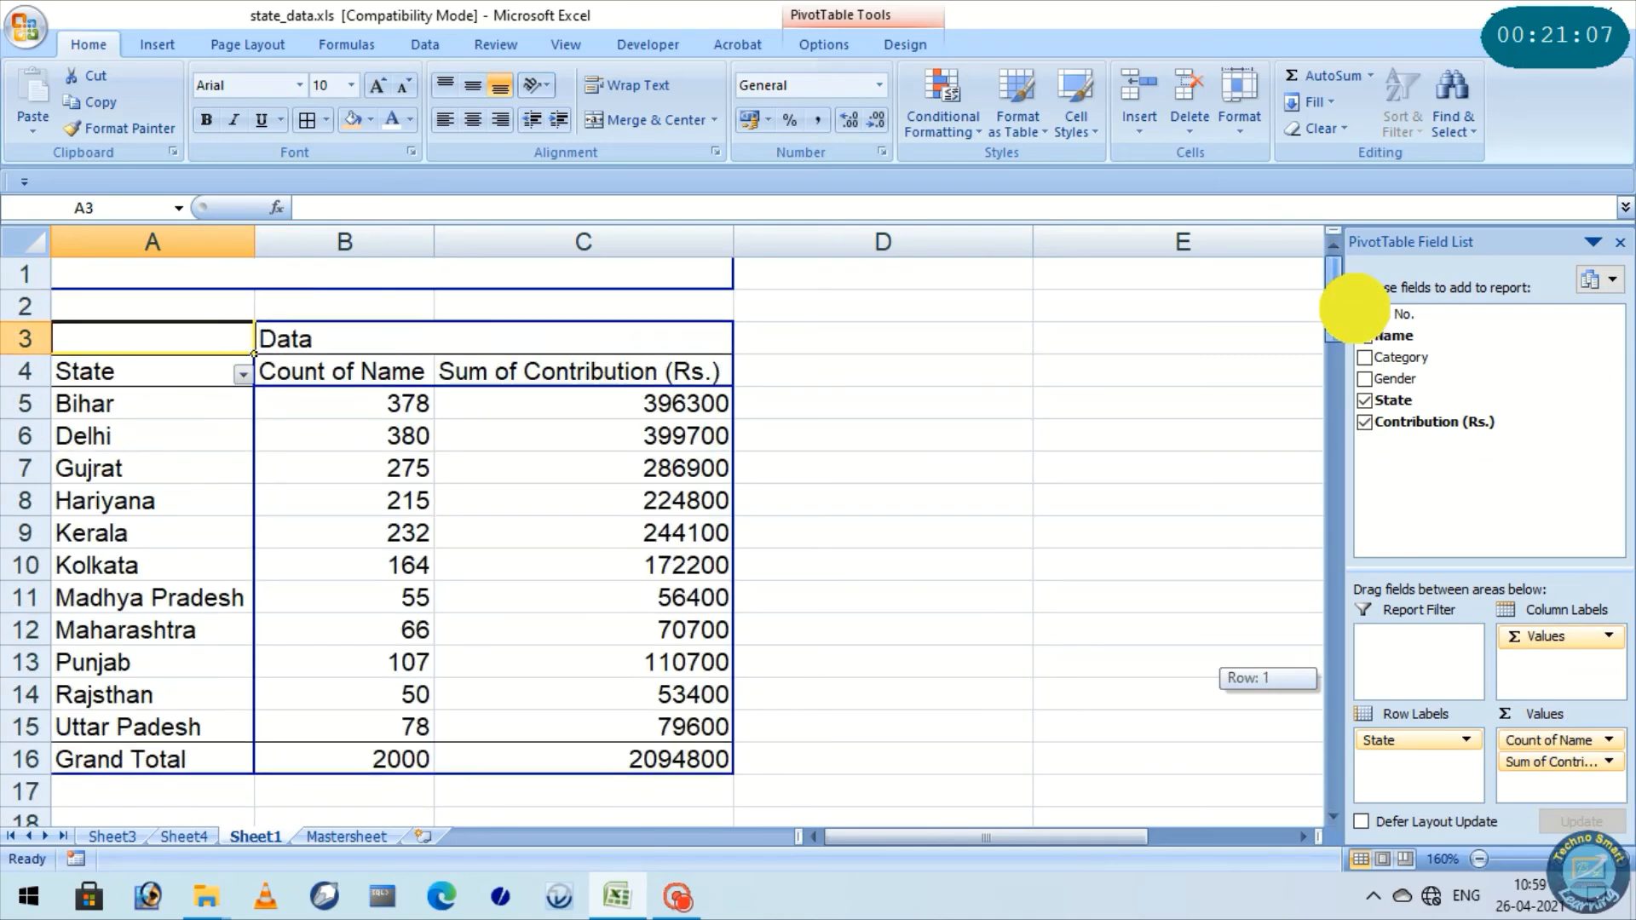
Examine the state-level summary, including Bihar's name count and contribution sum
left_click(34, 241)
left_click(967, 385)
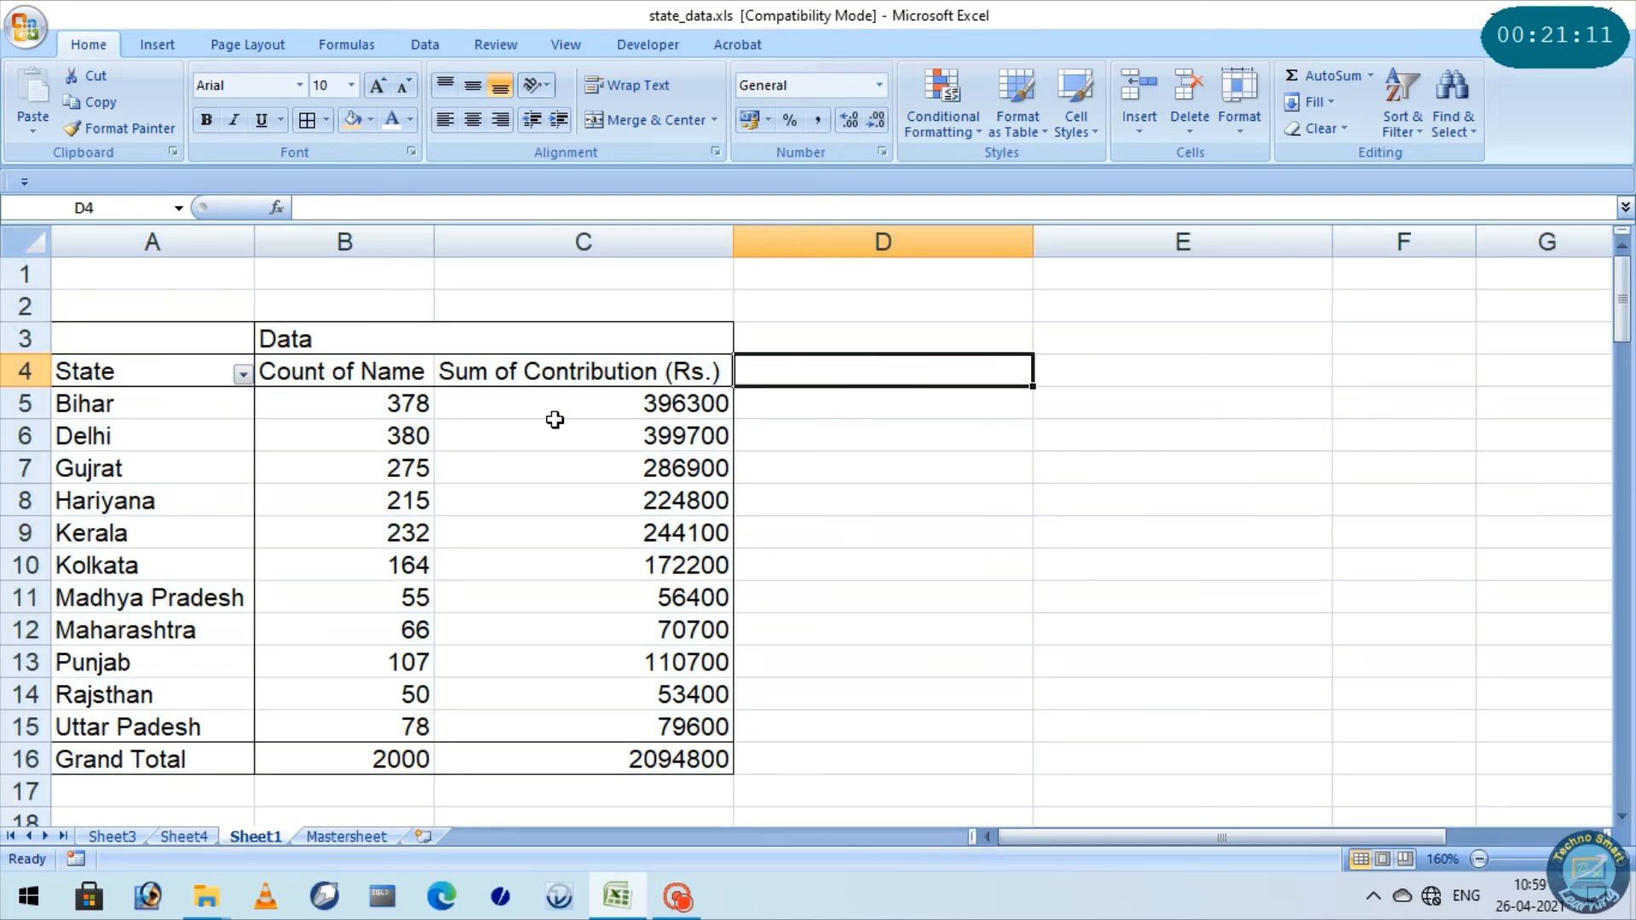
left_click(380, 404)
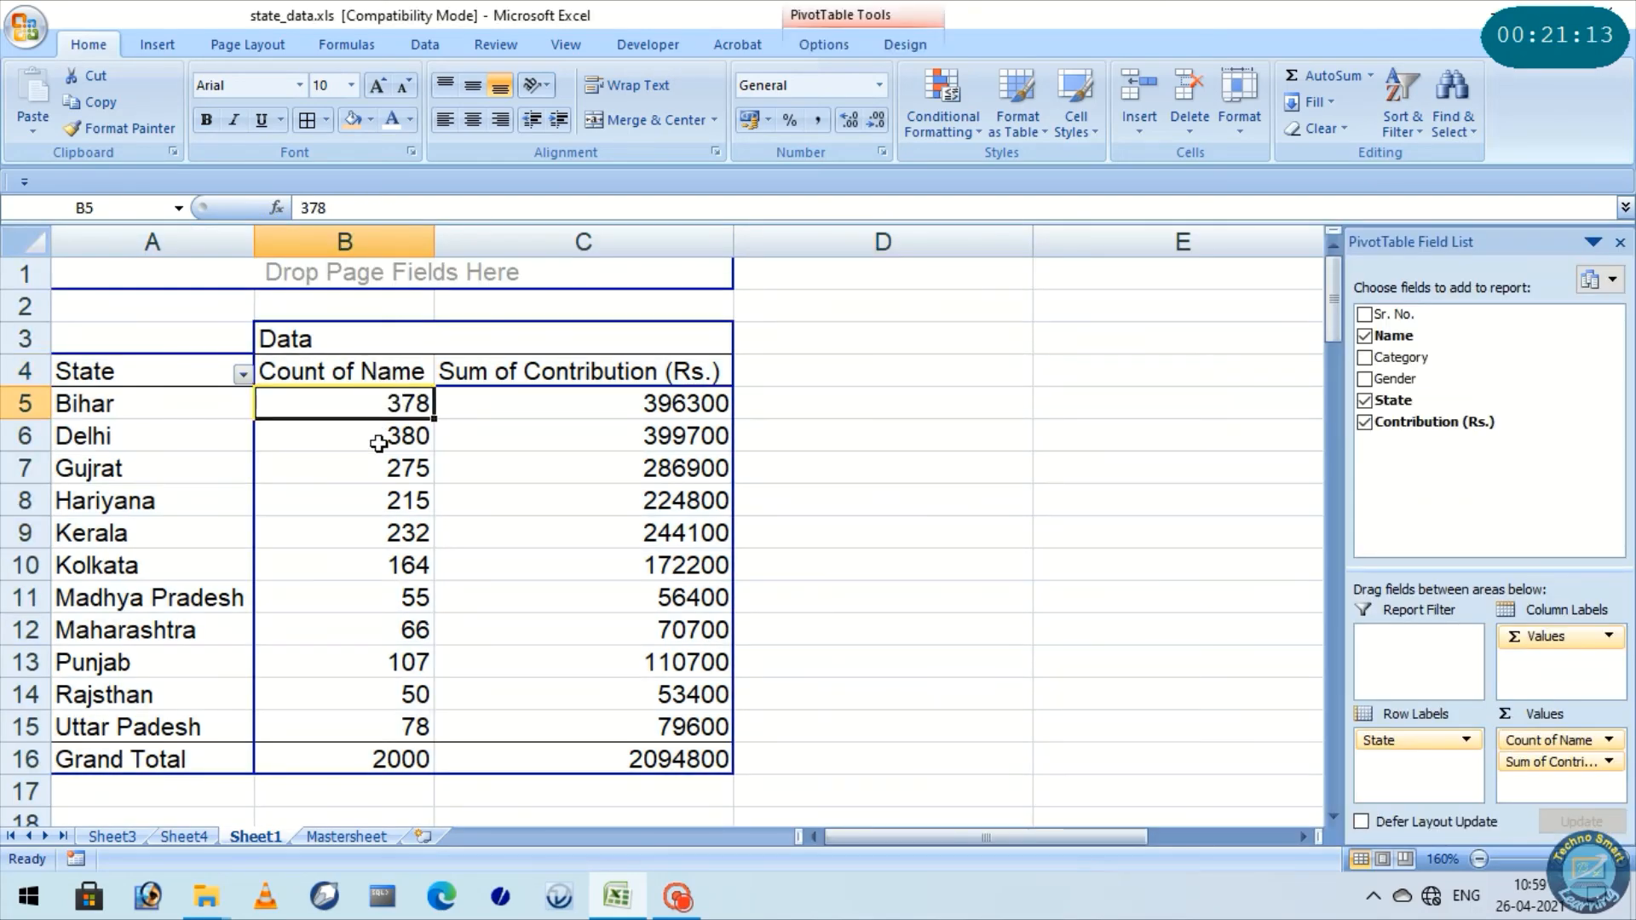
left_click(636, 398)
mouse_move(358, 463)
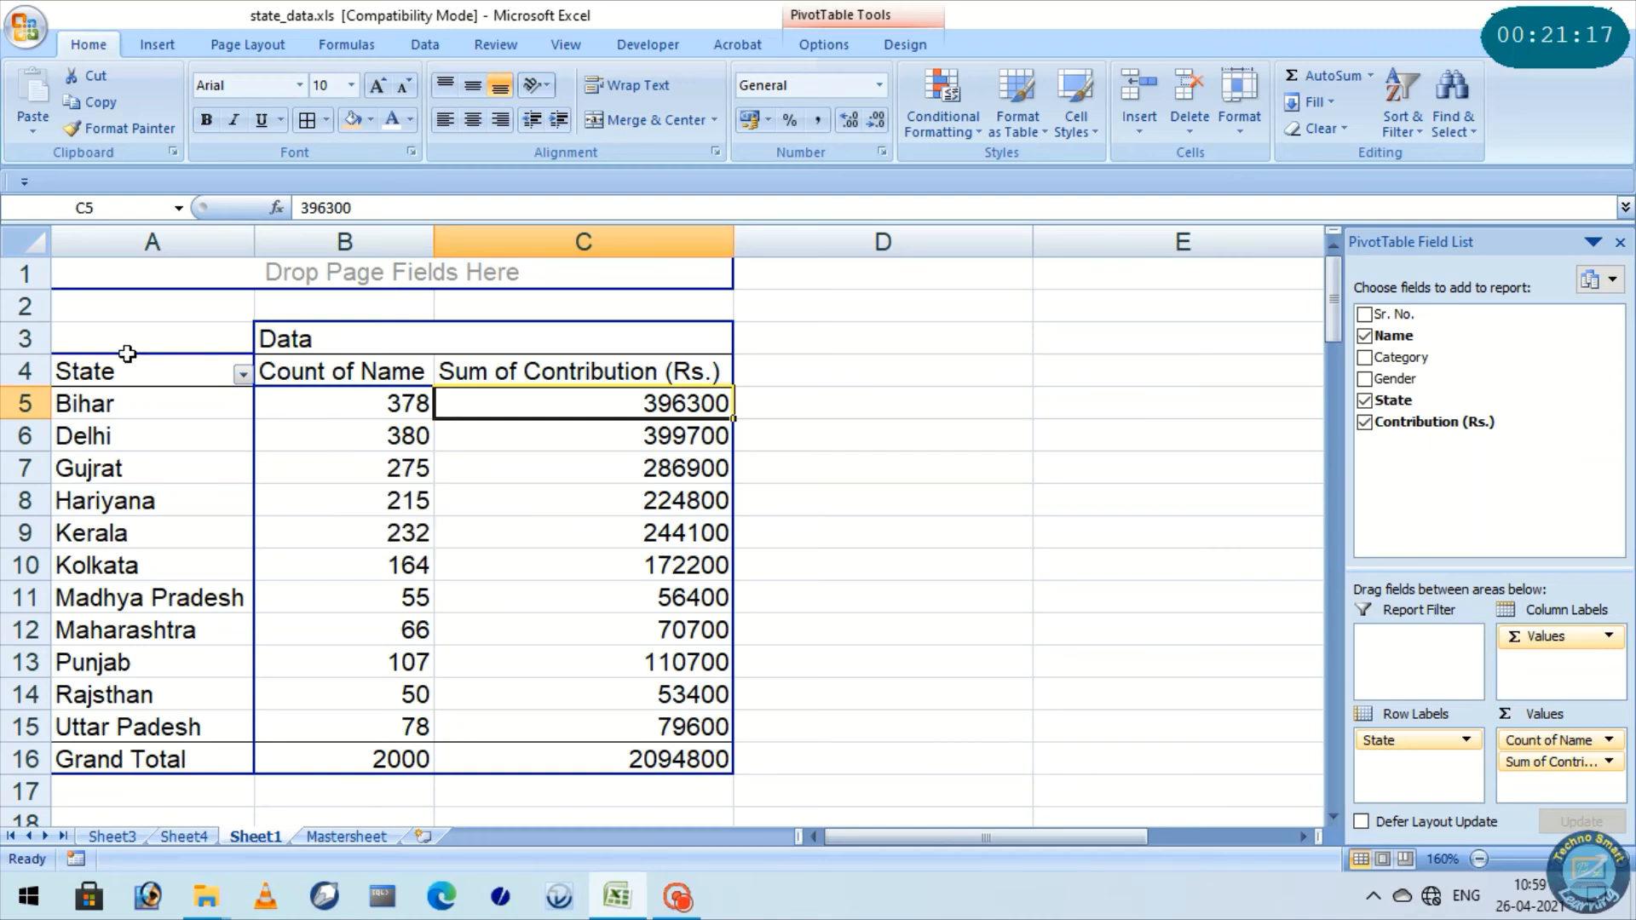
Insert a clustered column PivotChart from the state summary and close the PivotChart Filter Pane
left_click(128, 347)
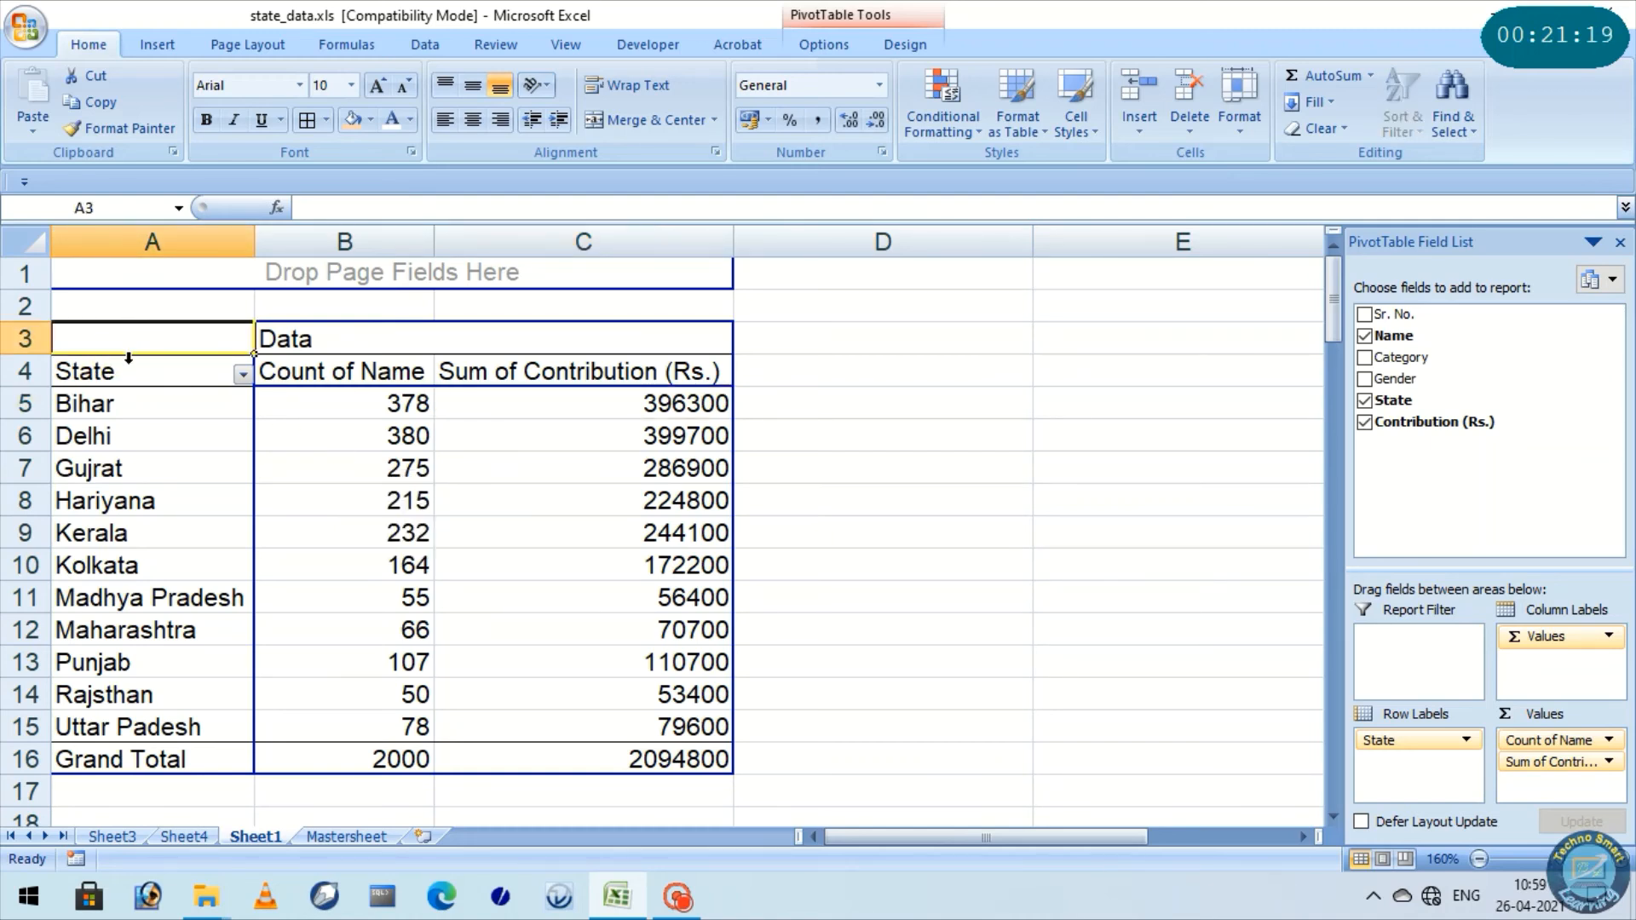
left_click(866, 20)
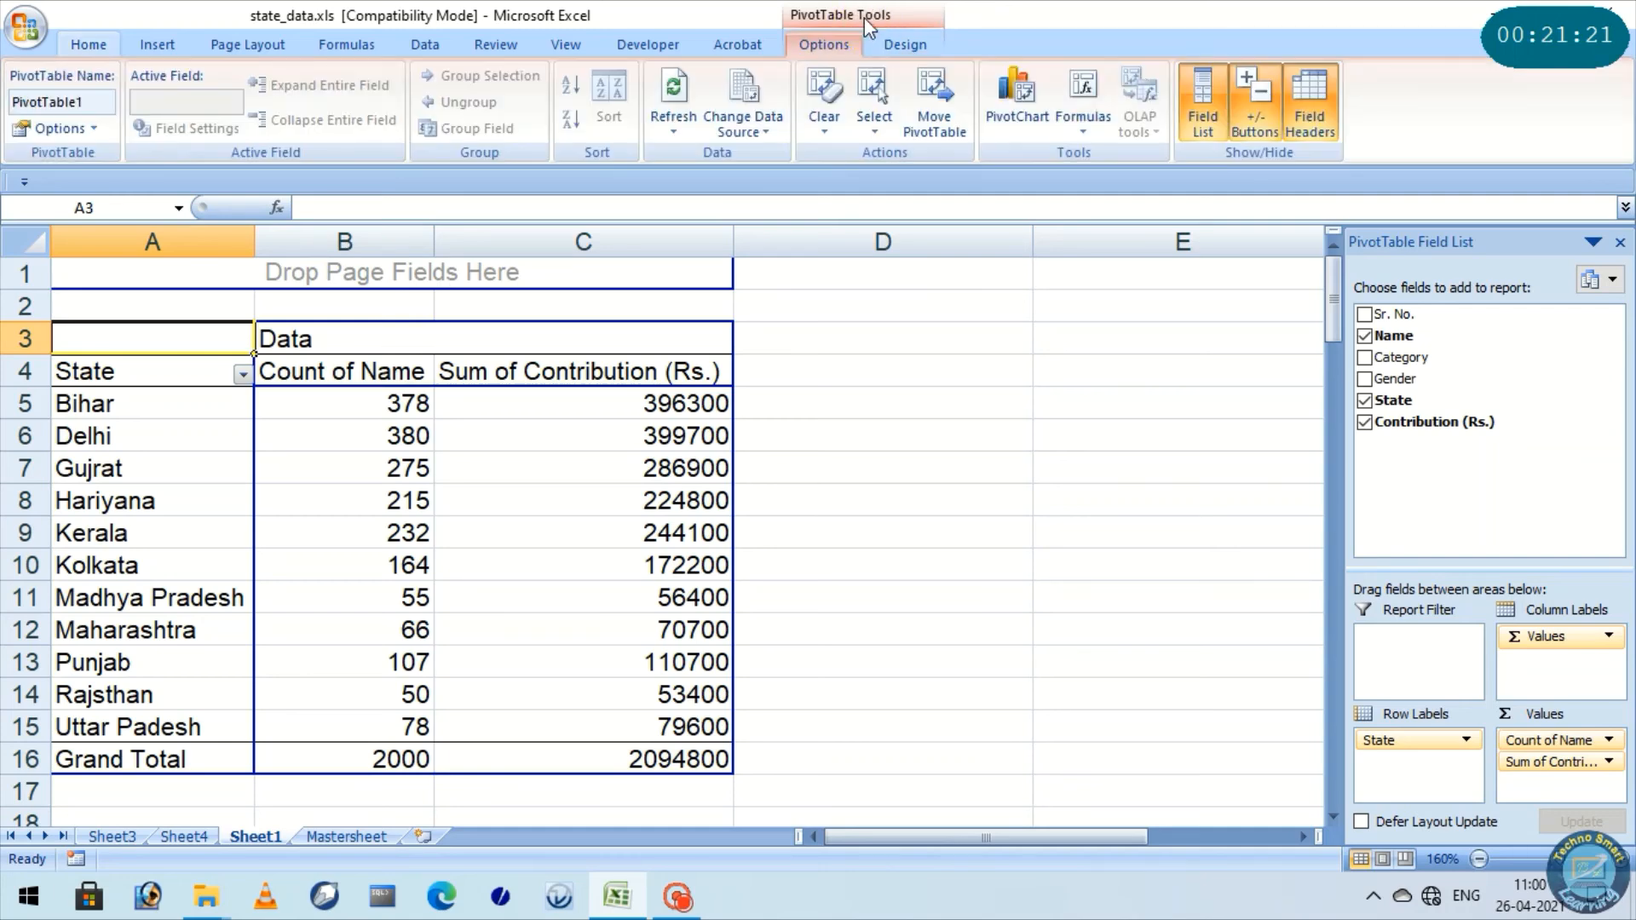
left_click(1012, 100)
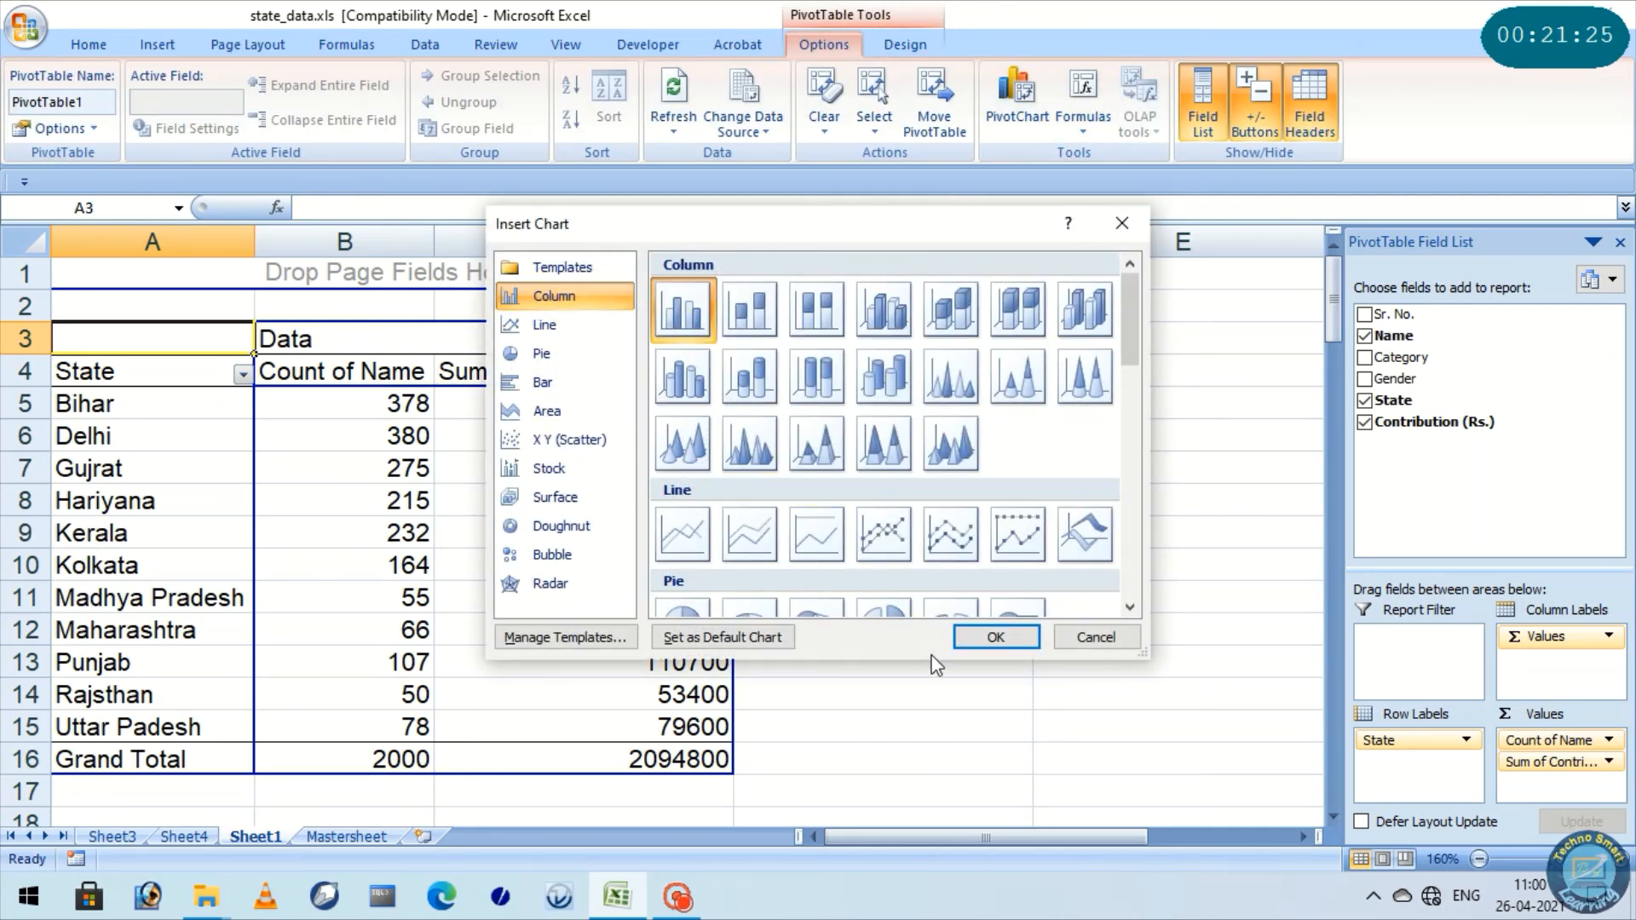
left_click(980, 639)
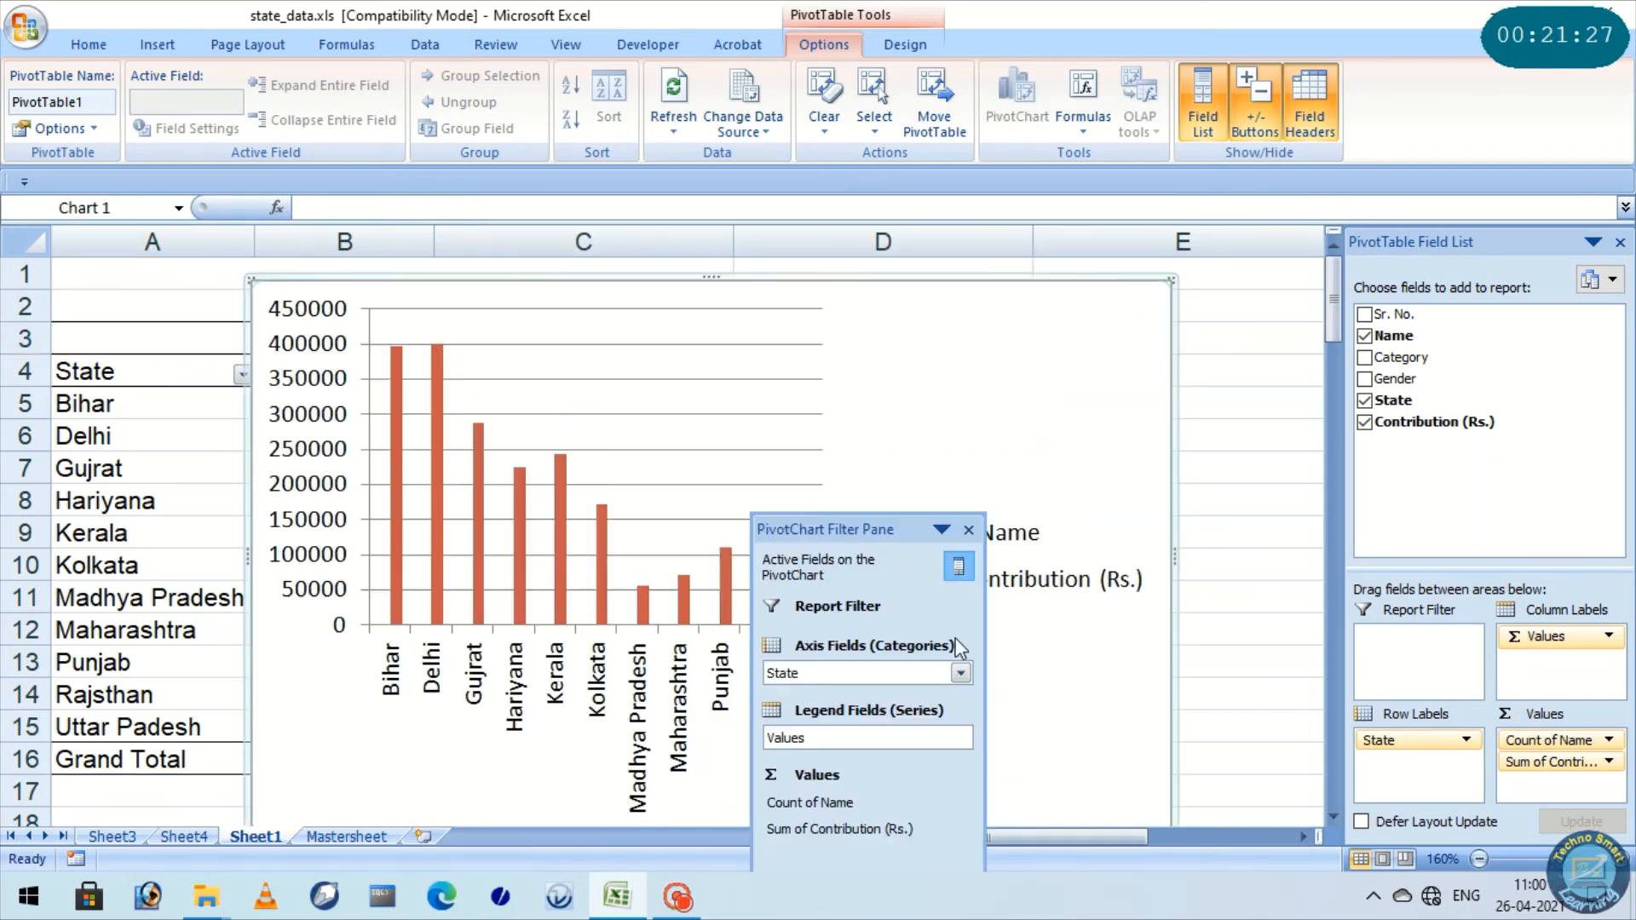
left_click(968, 530)
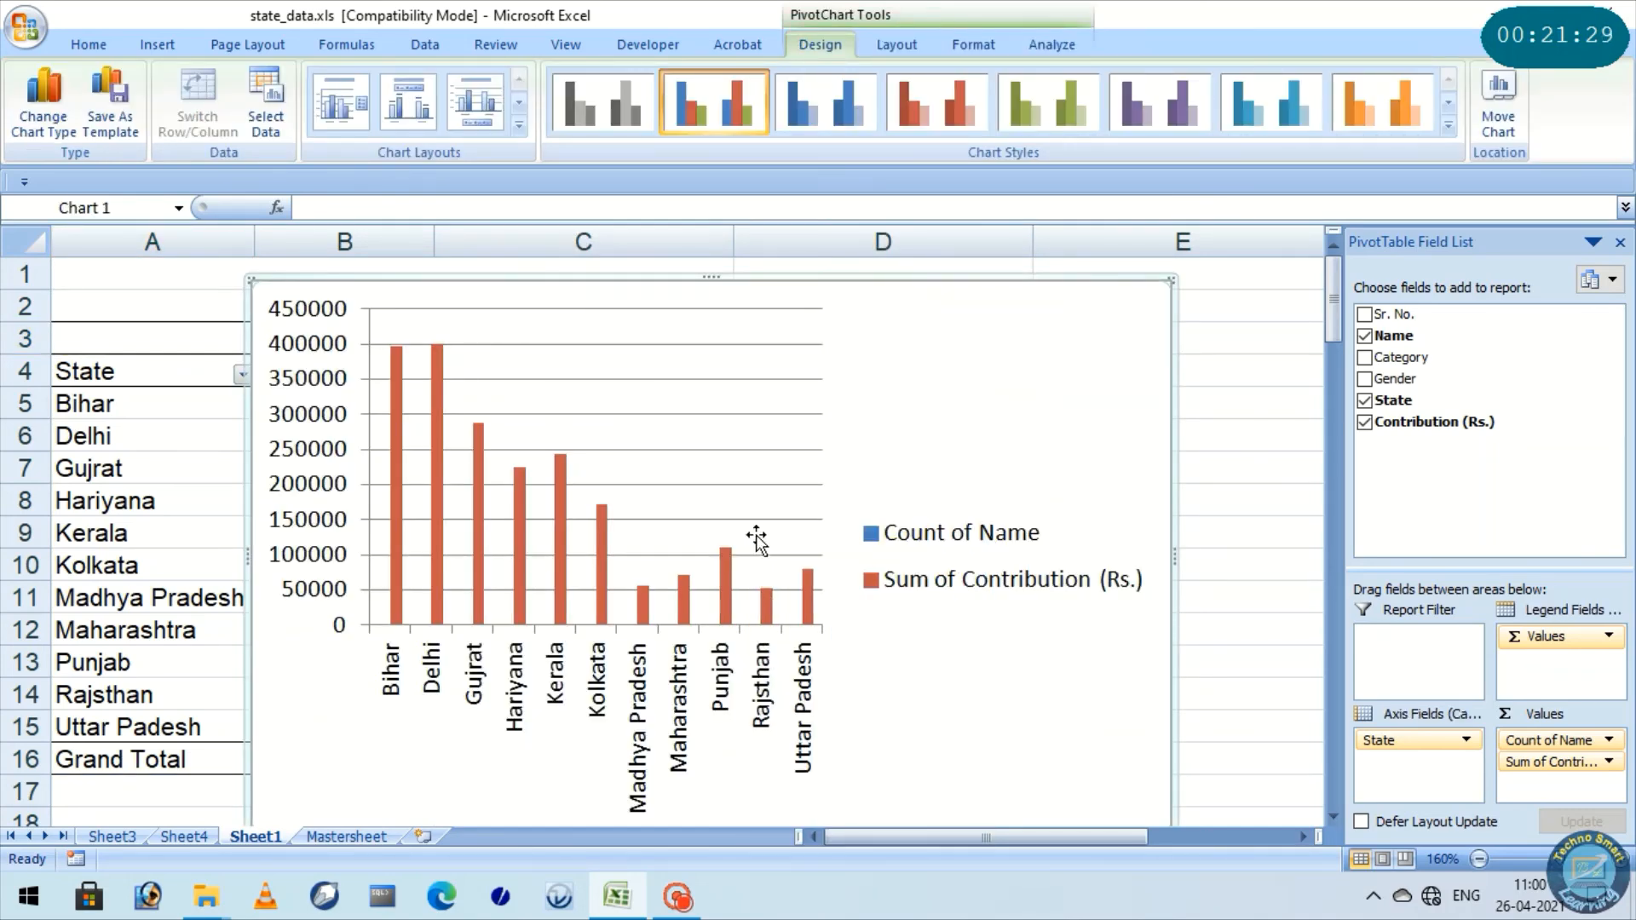
Move the PivotChart to a new sheet named Chart1
right_click(955, 441)
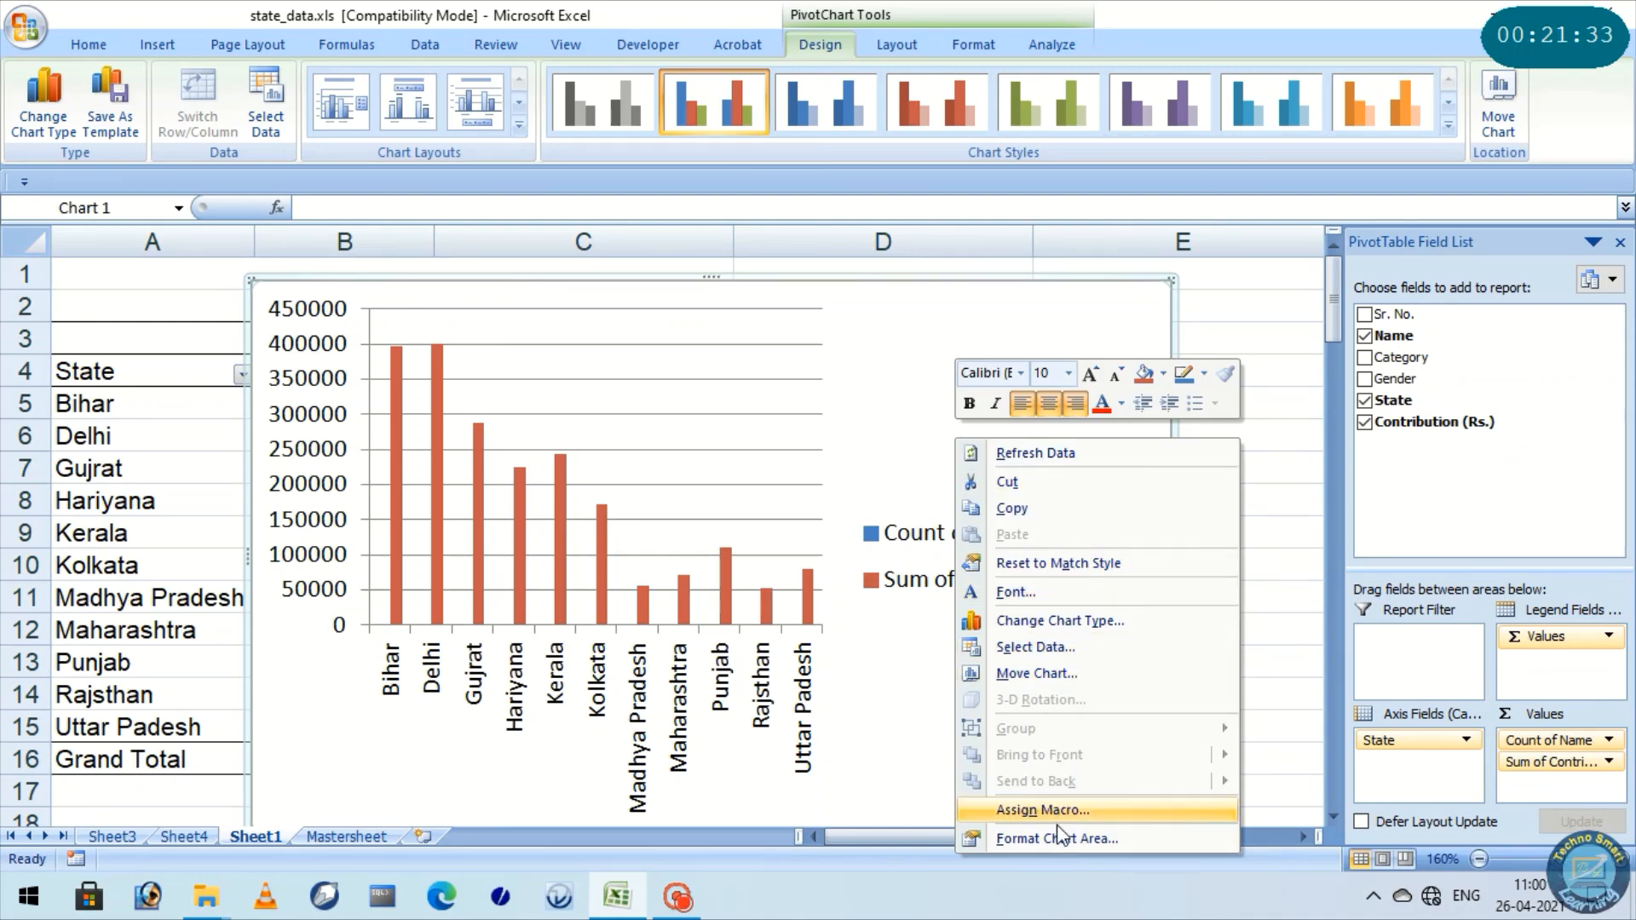
left_click(1045, 673)
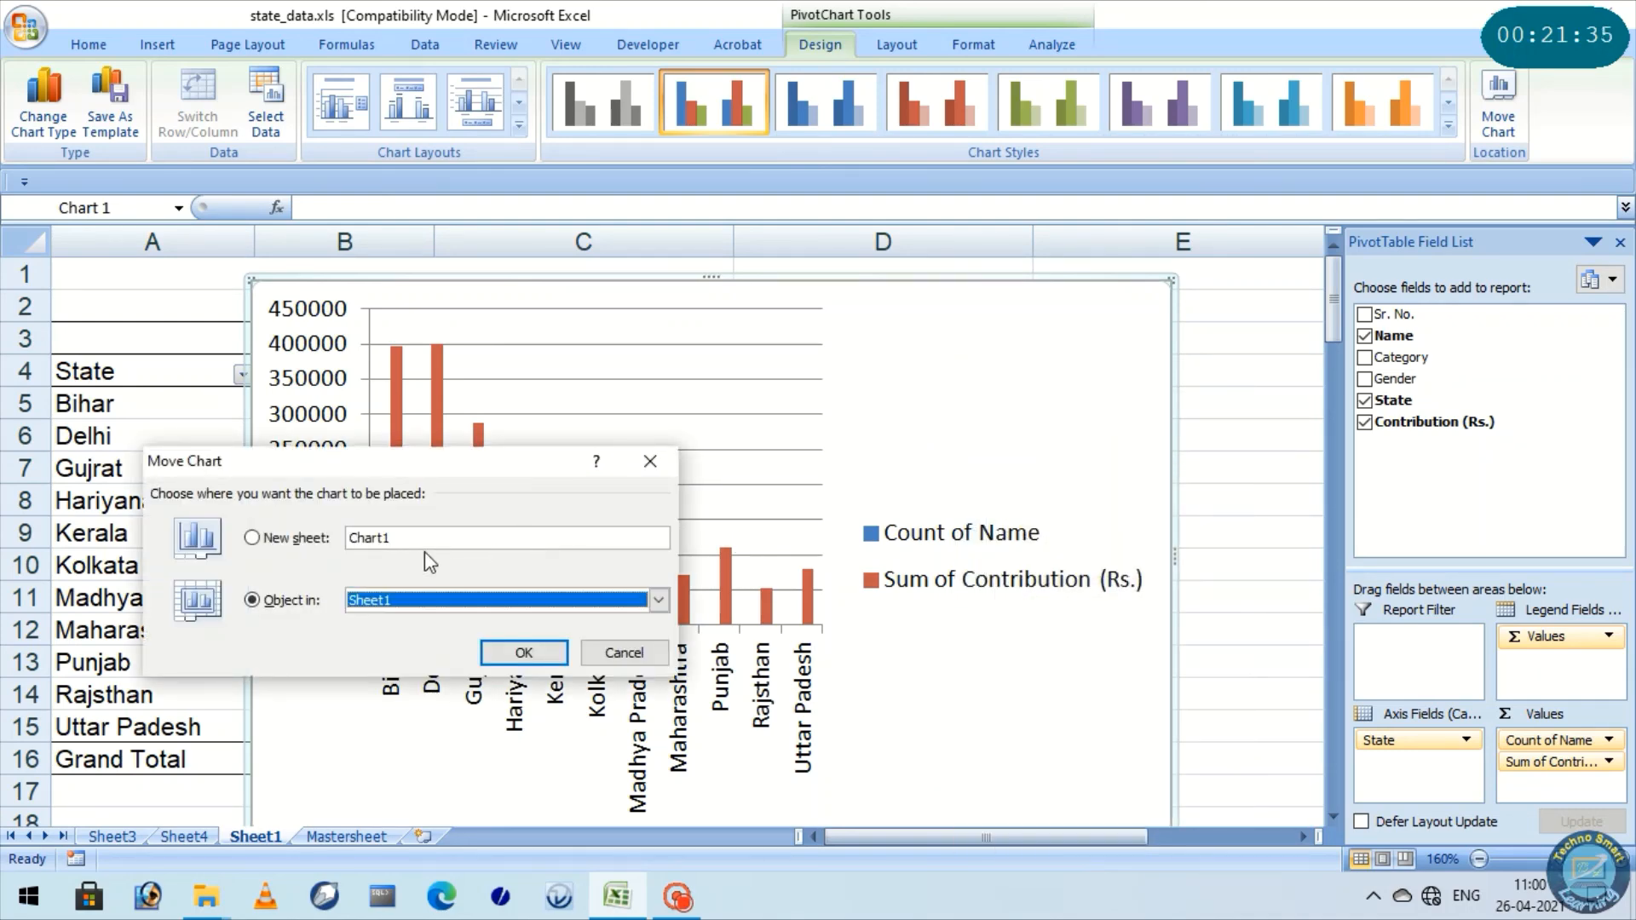
left_click(254, 537)
left_click(524, 652)
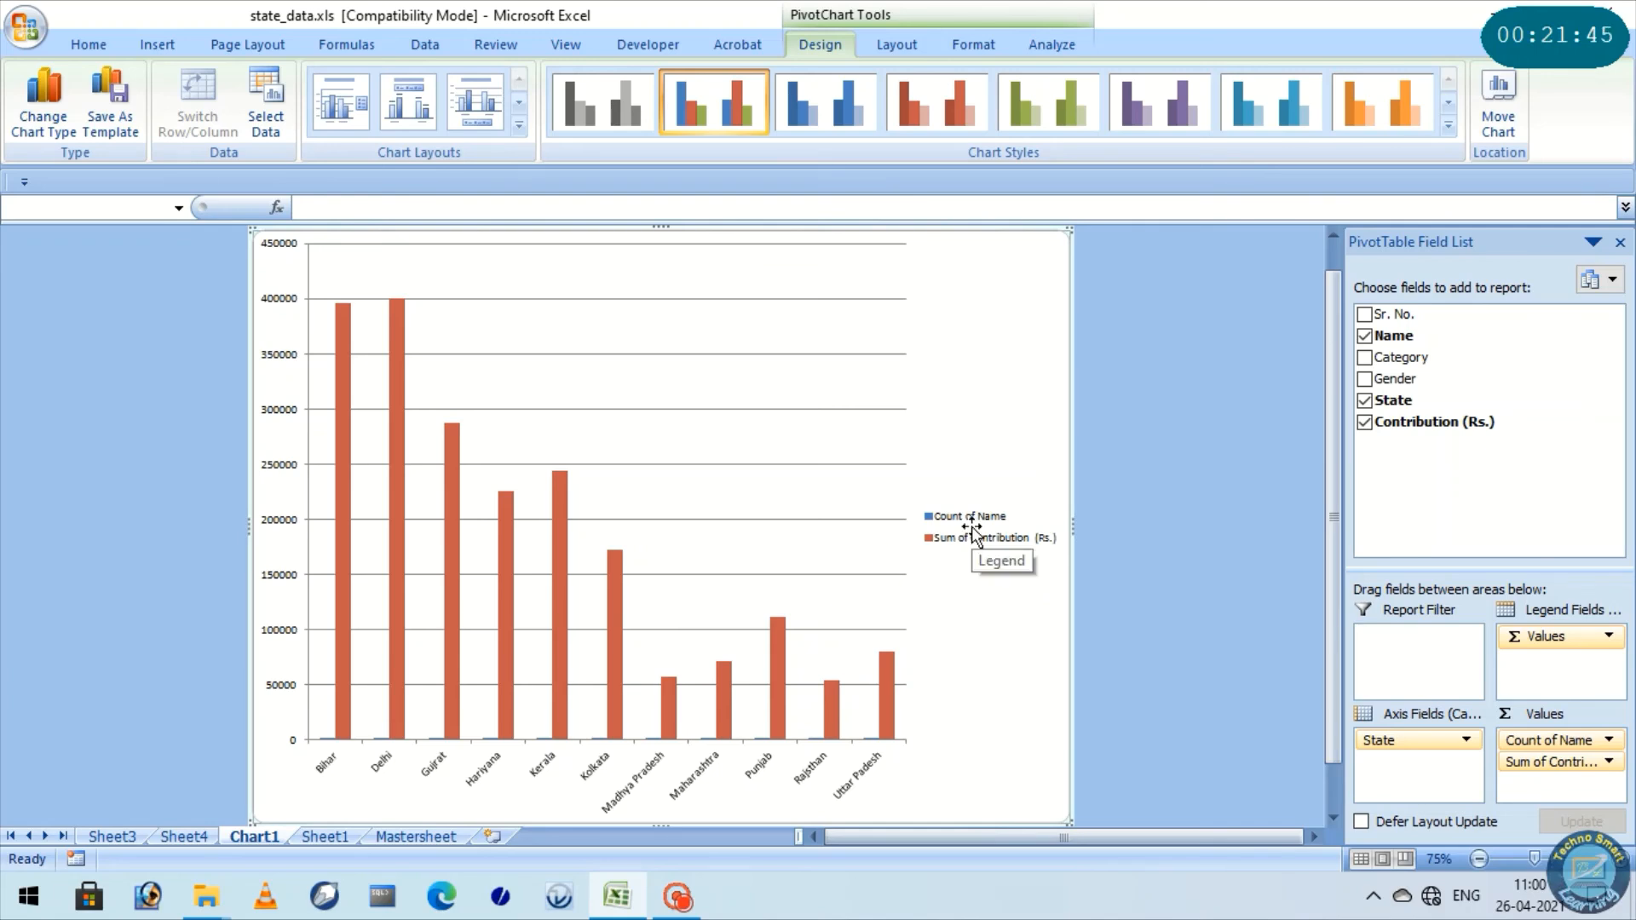
Remove Sum of Contribution (Rs.) from the chart values and add data labels to the Count of Name columns
mouse_move(682, 731)
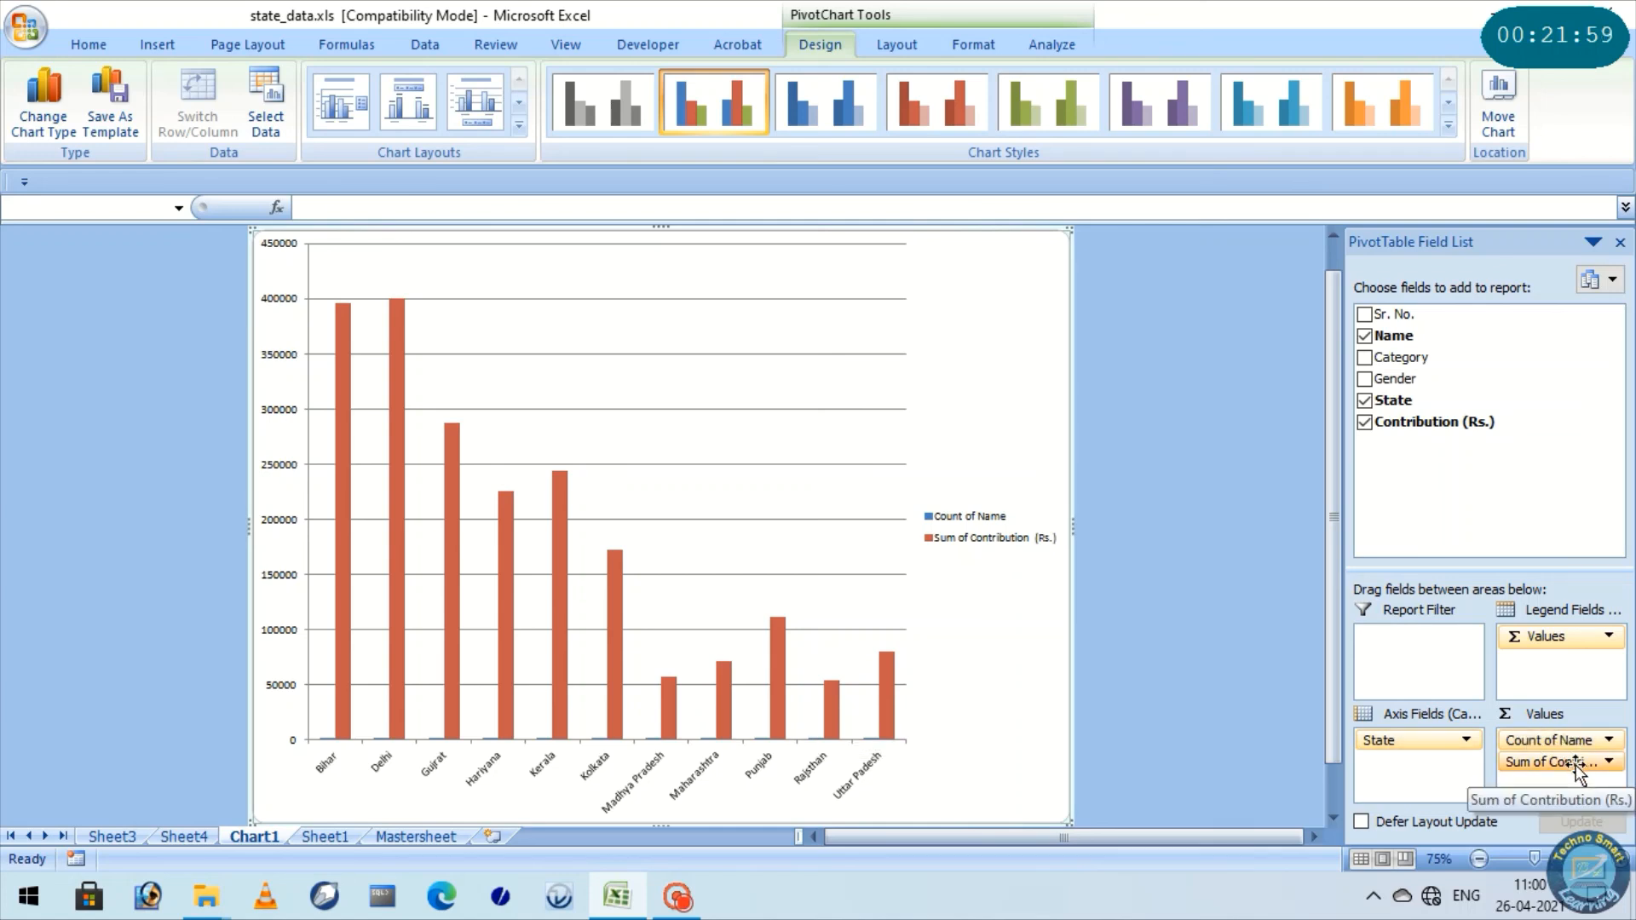
left_click_drag(1543, 761, 1521, 491)
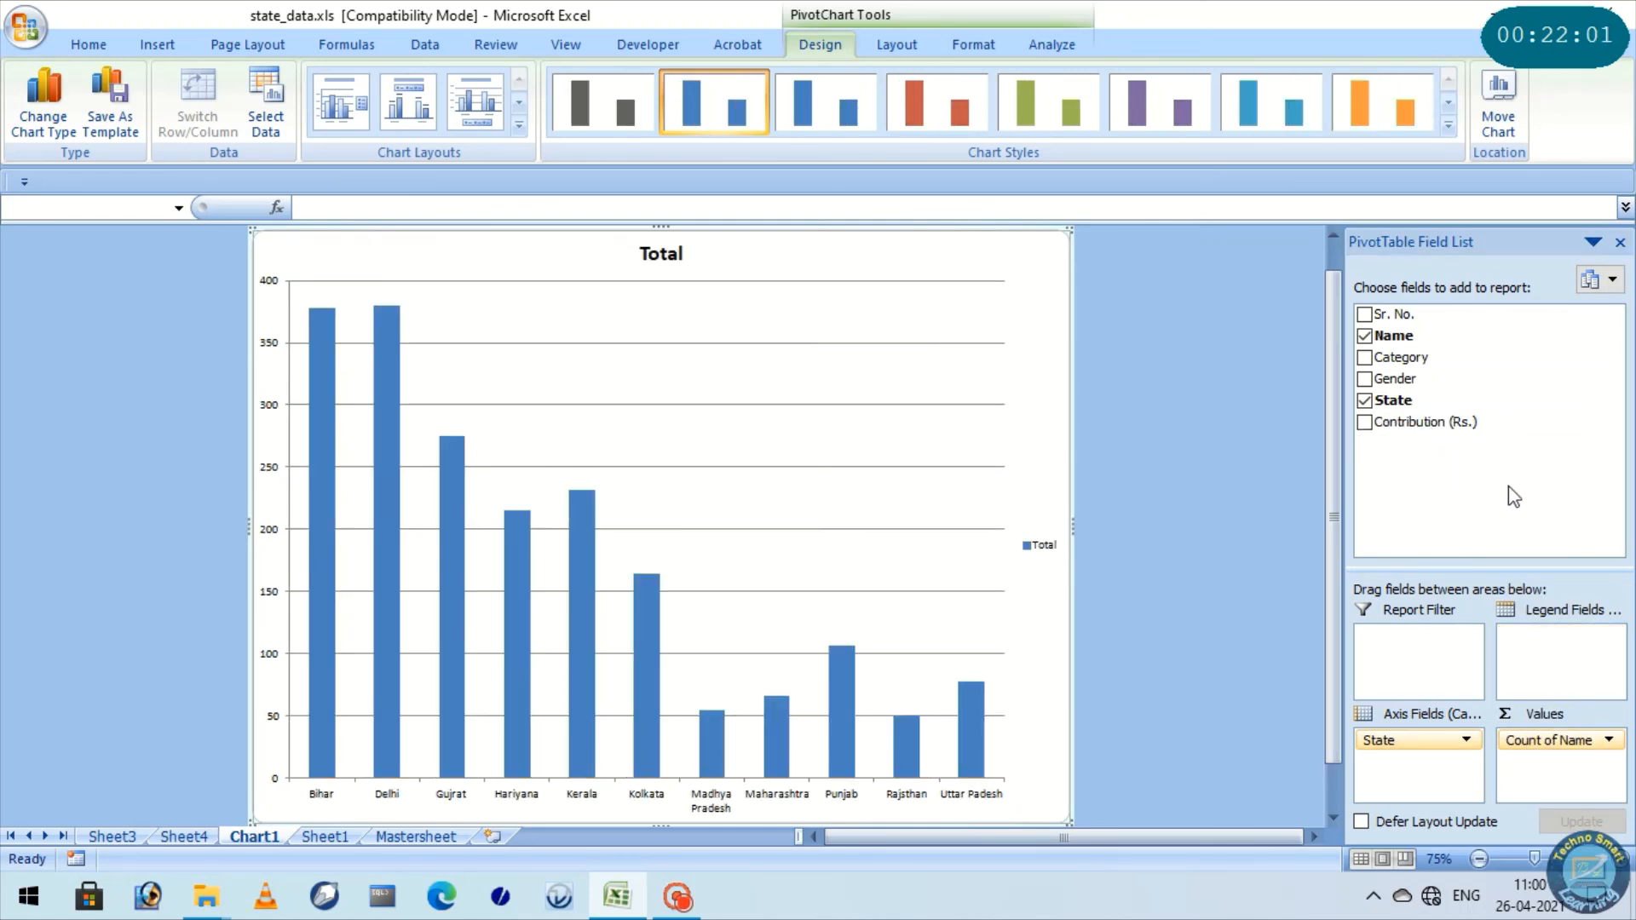
right_click(331, 373)
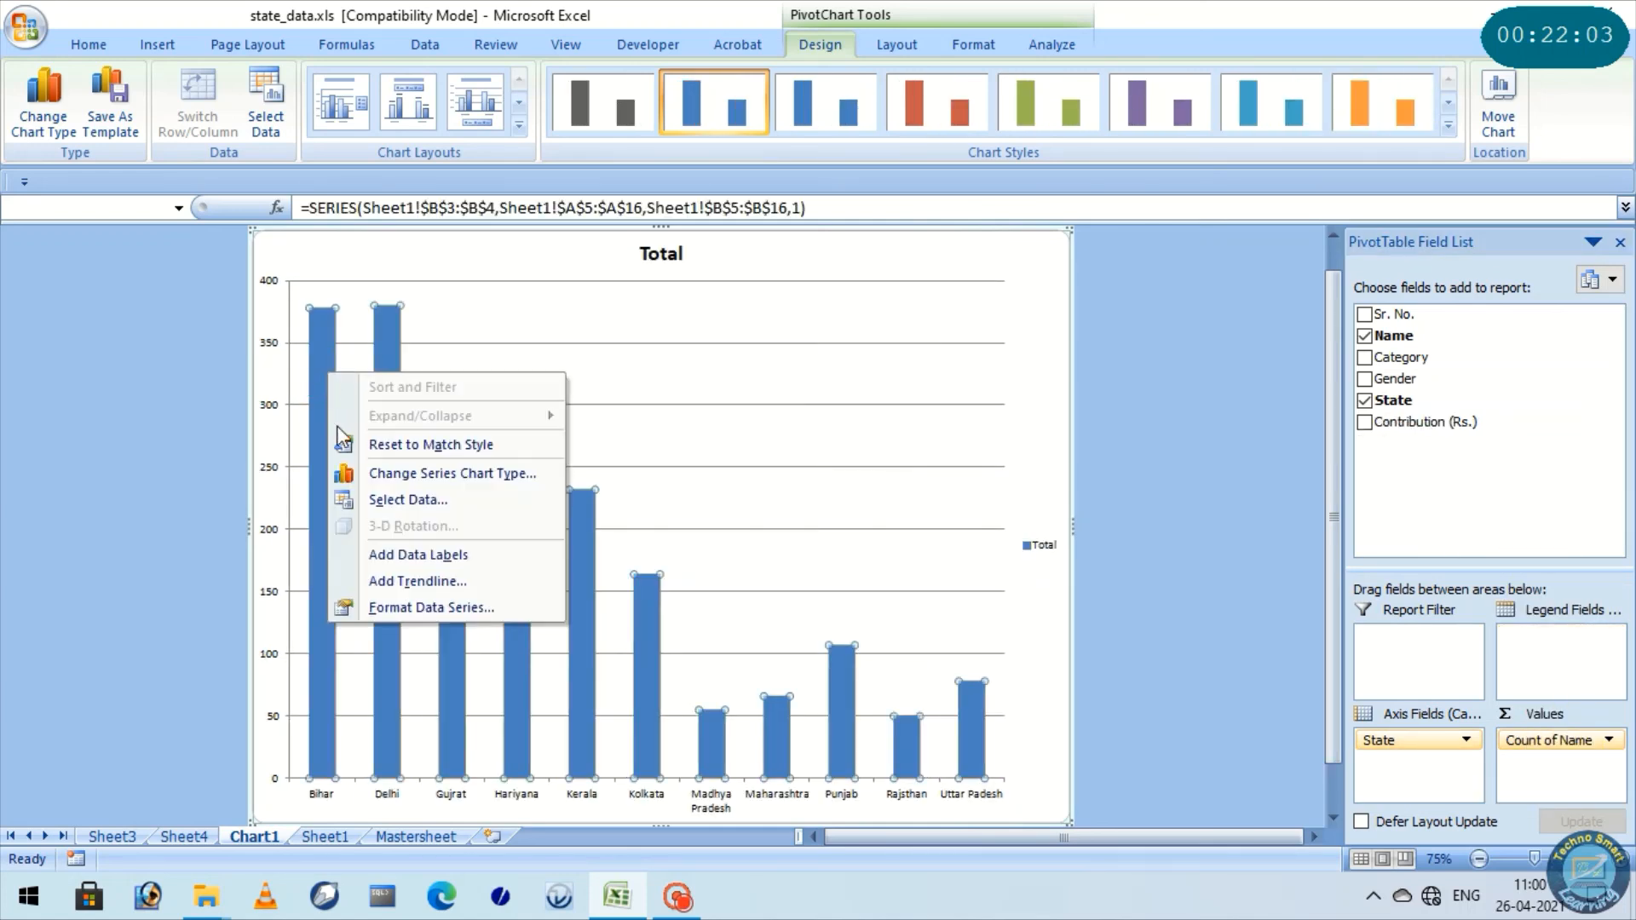
left_click(433, 562)
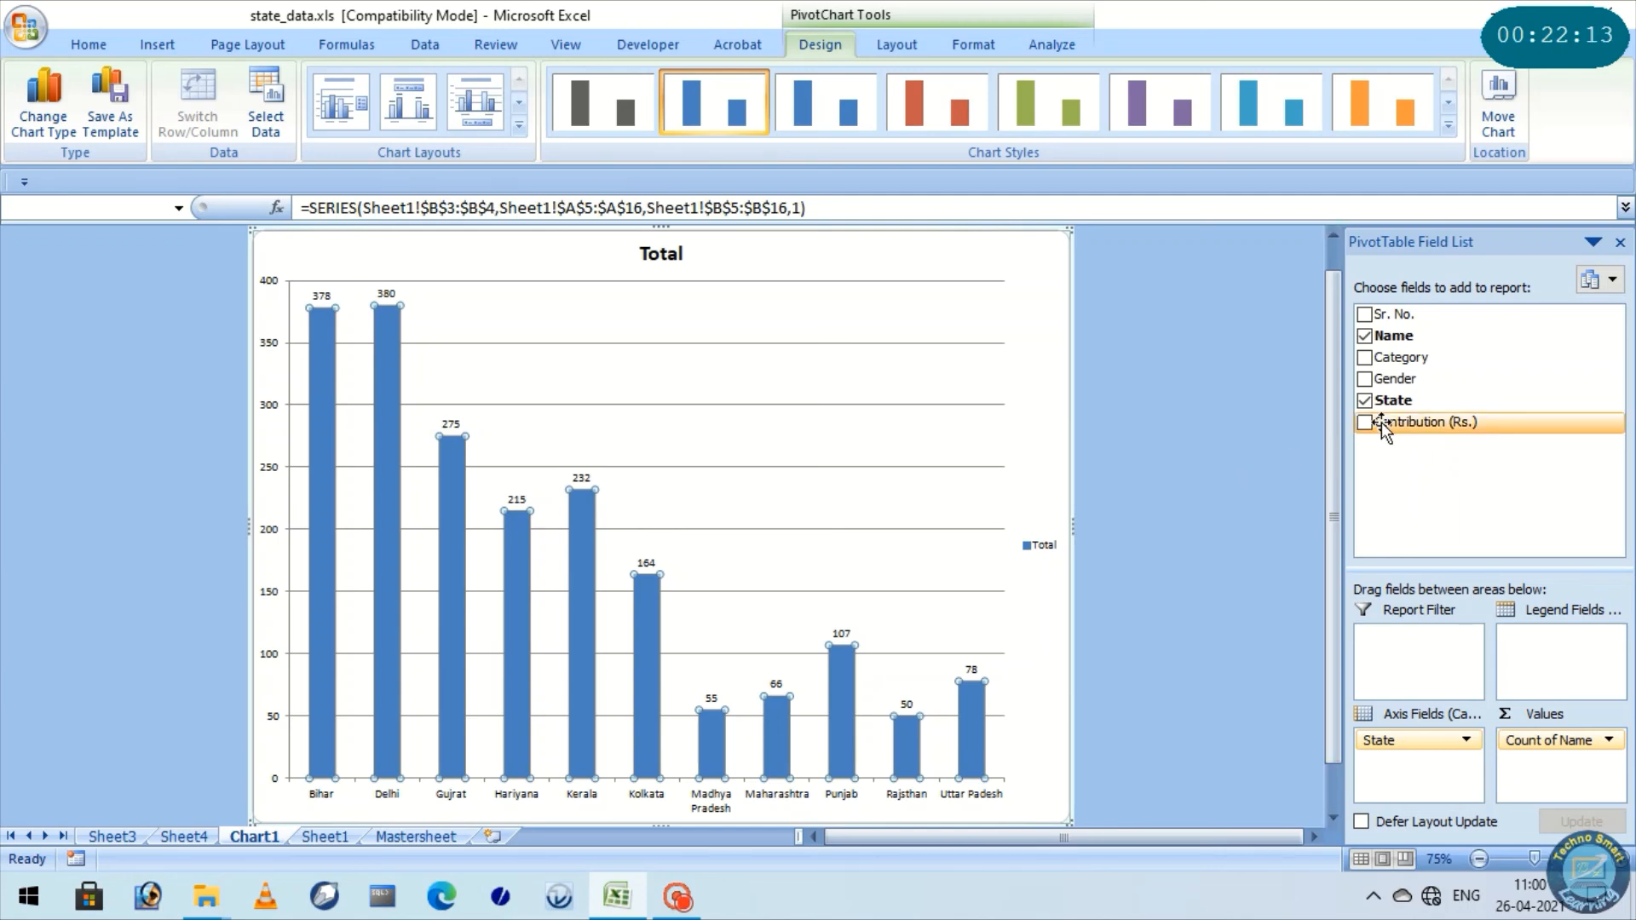
Add Contribution (Rs.) back to the chart values and put data labels on its columns
left_click_drag(1382, 431, 1551, 789)
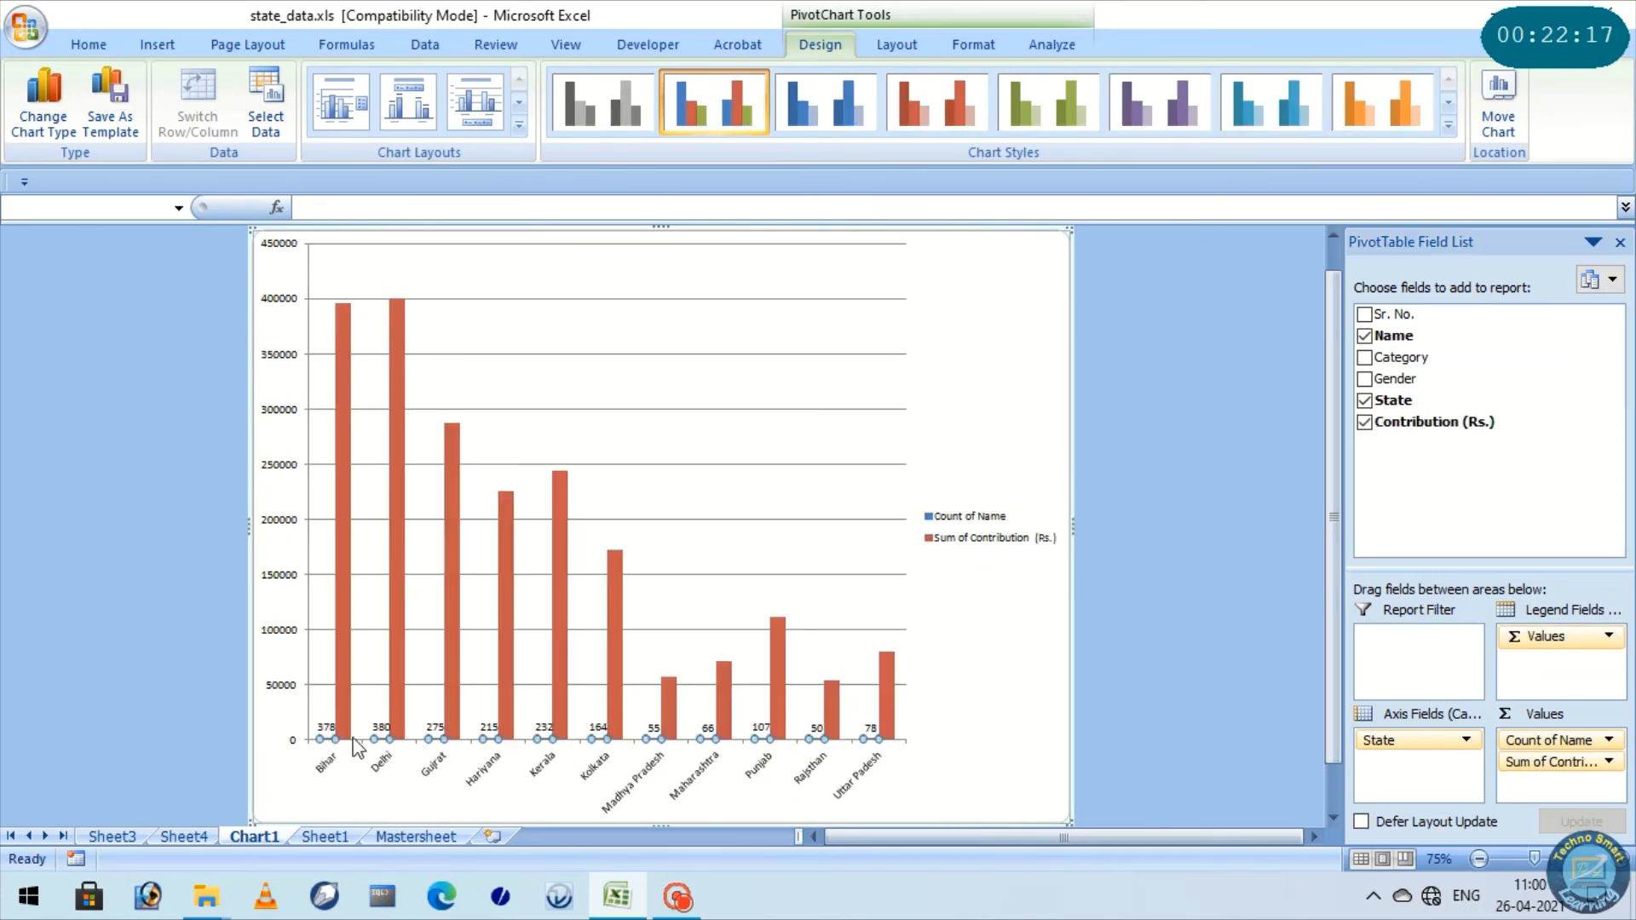
left_click(341, 362)
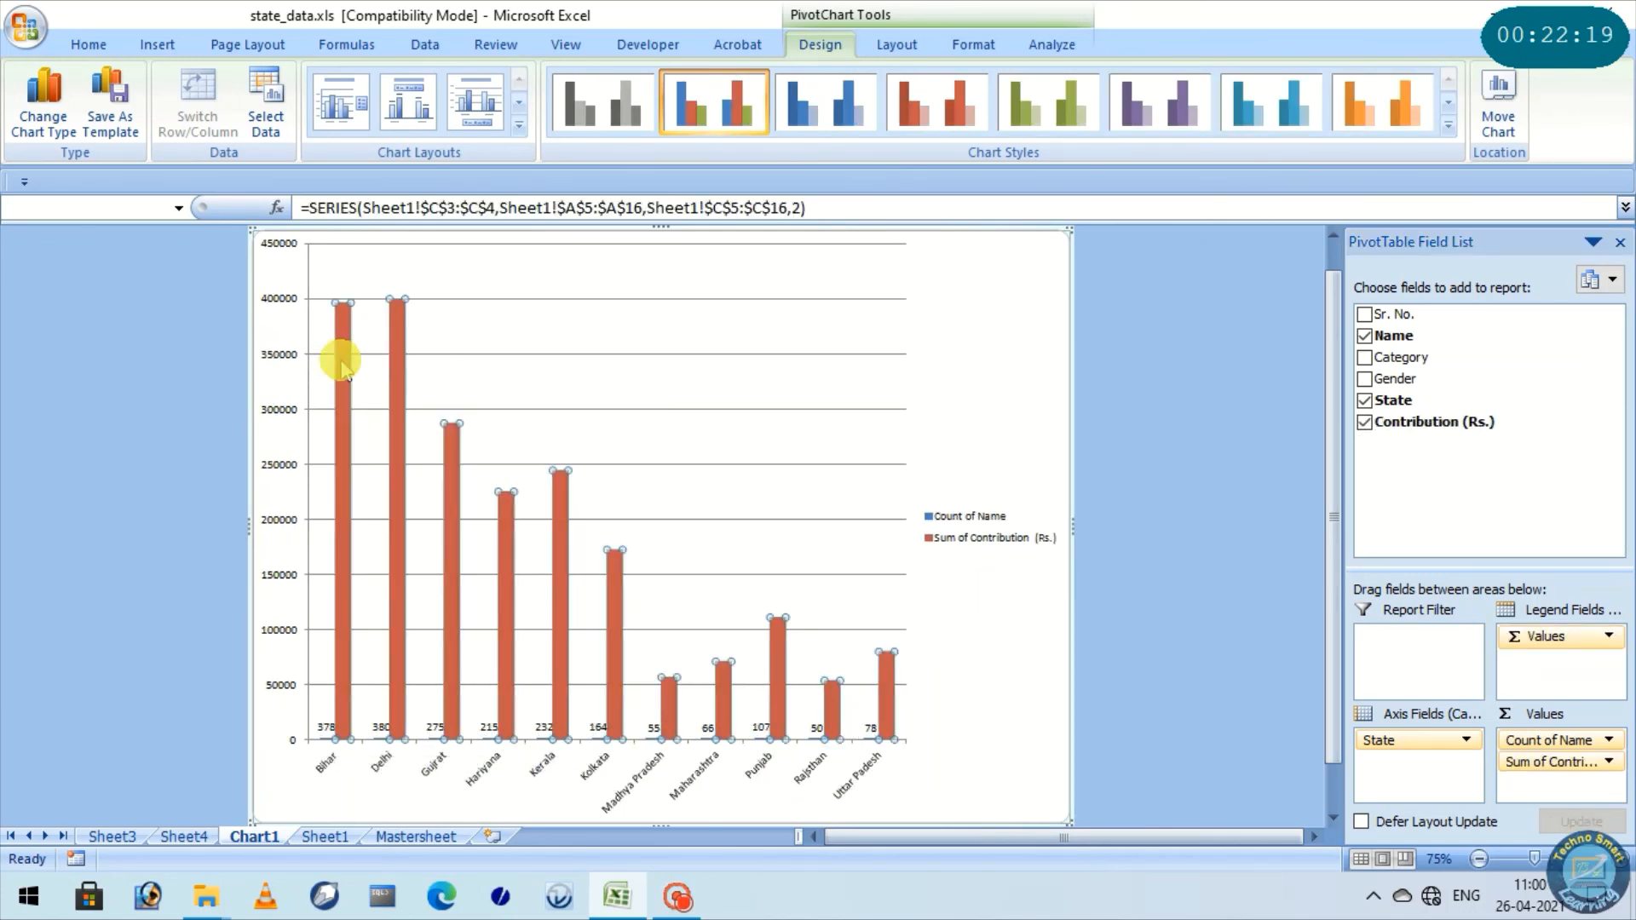
right_click(341, 364)
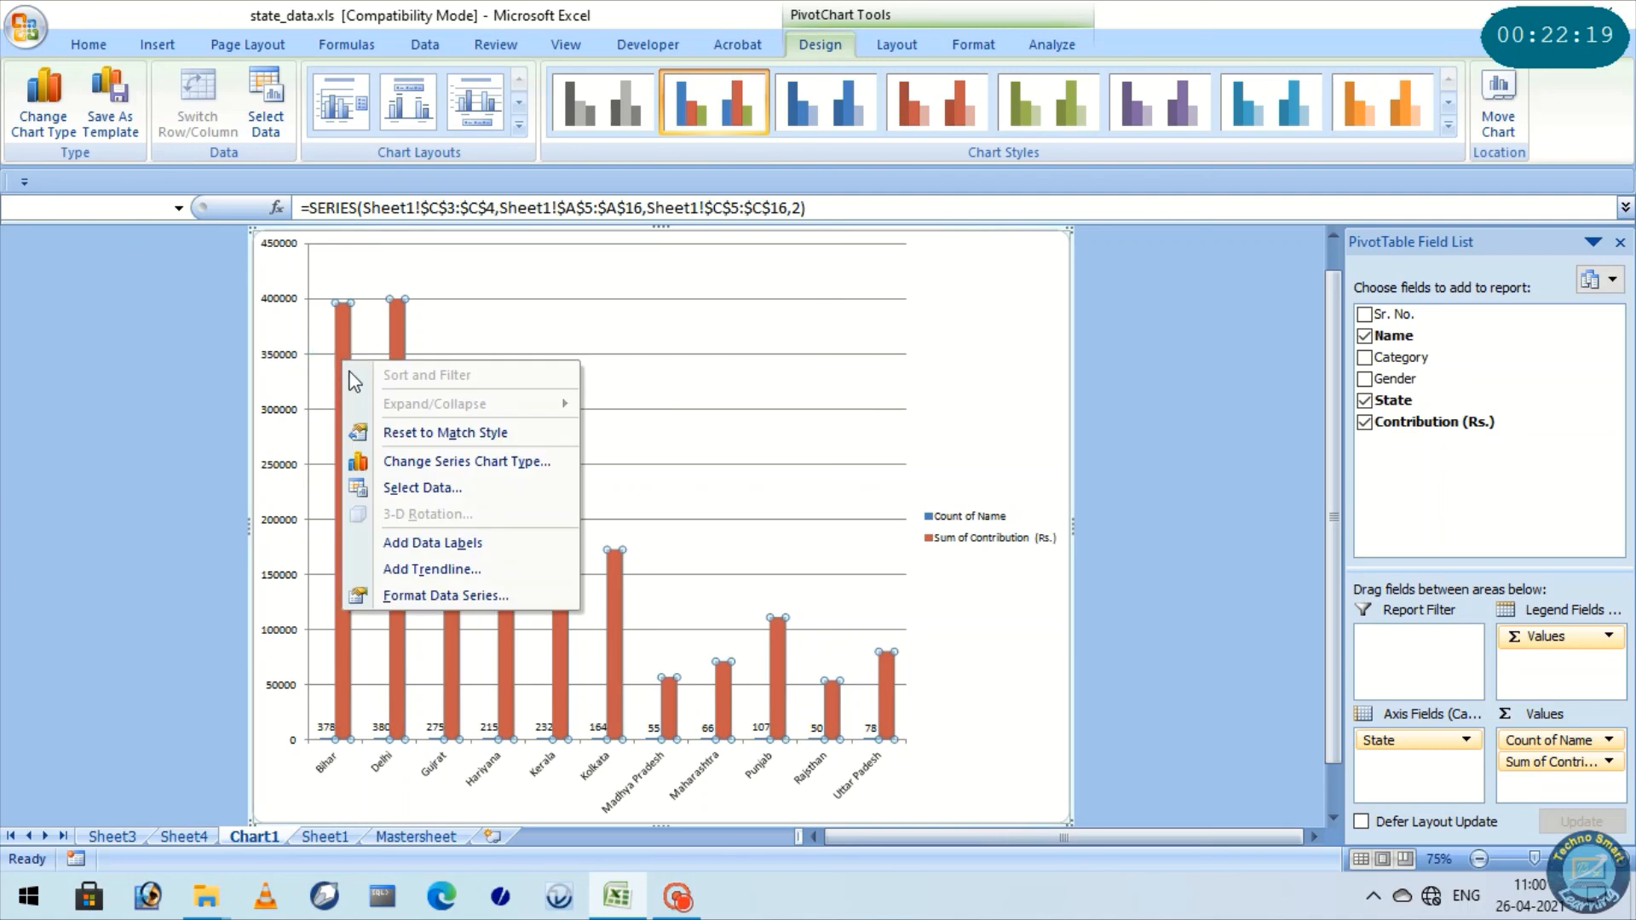
left_click(436, 546)
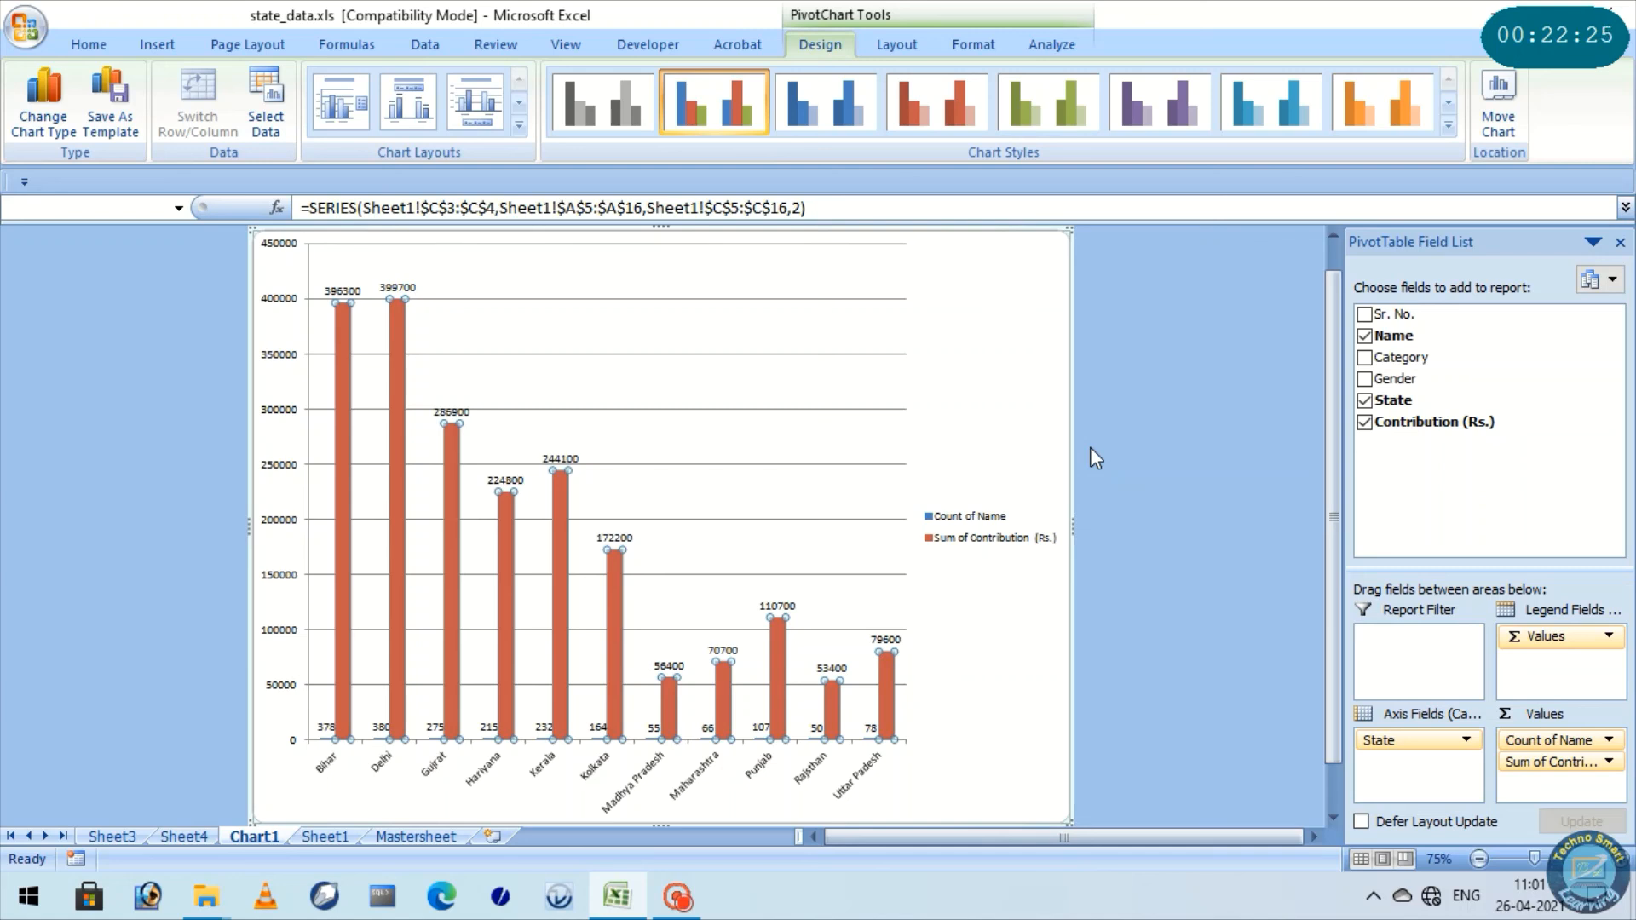
Format the Sum of Contribution (Rs.) data labels as Currency with the ₹ symbol and 2 decimal places
left_click(349, 293)
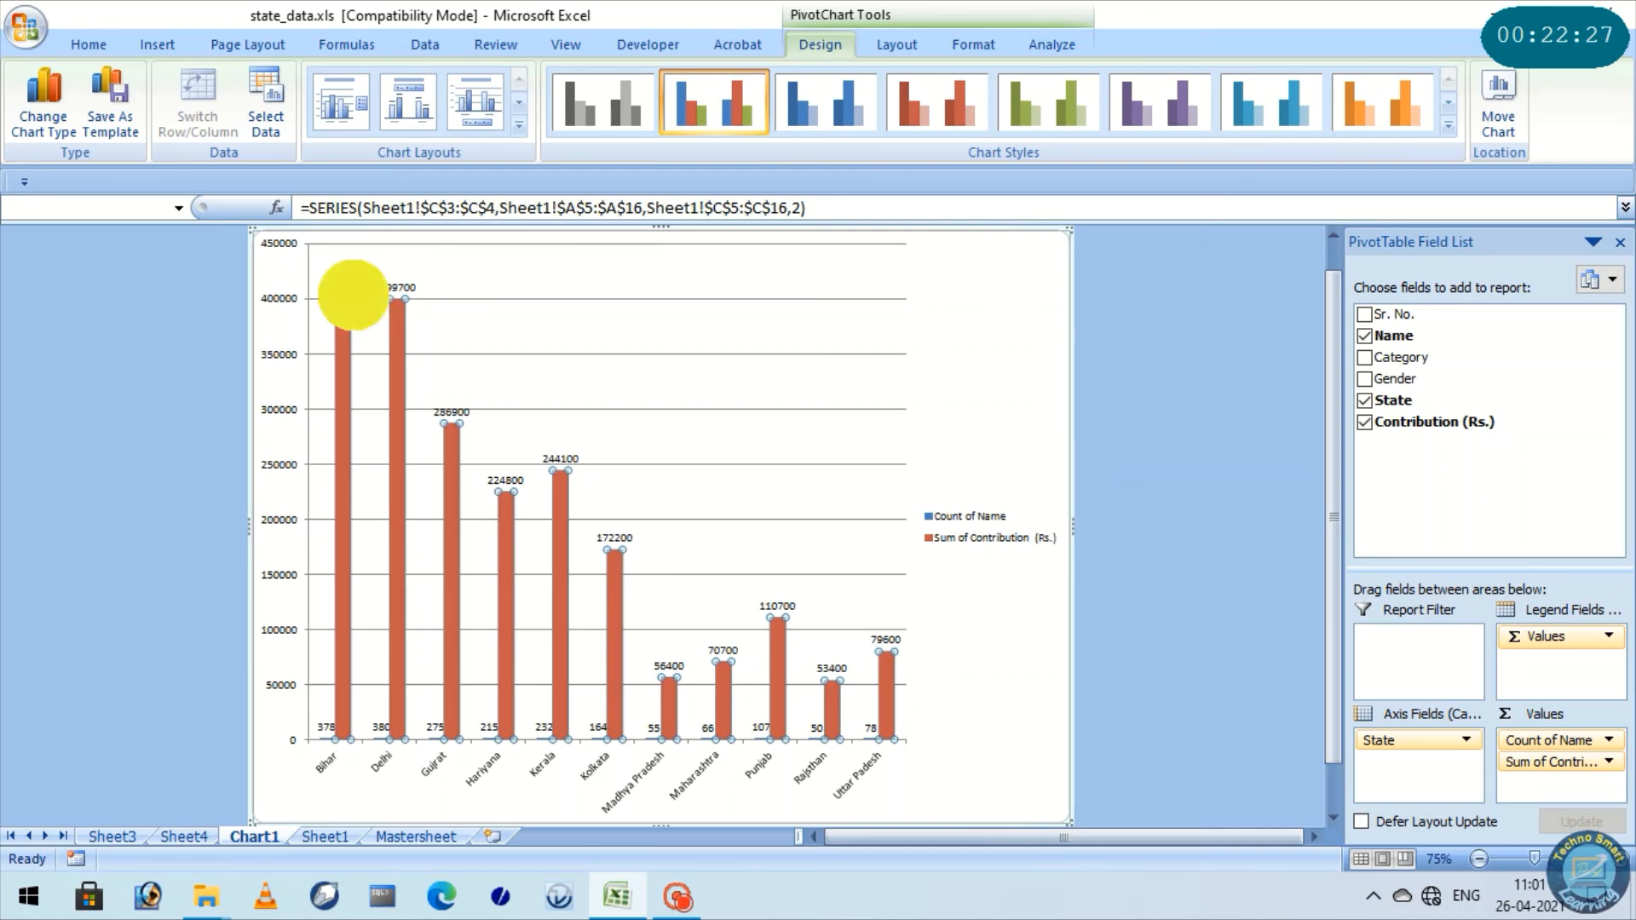
right_click(352, 294)
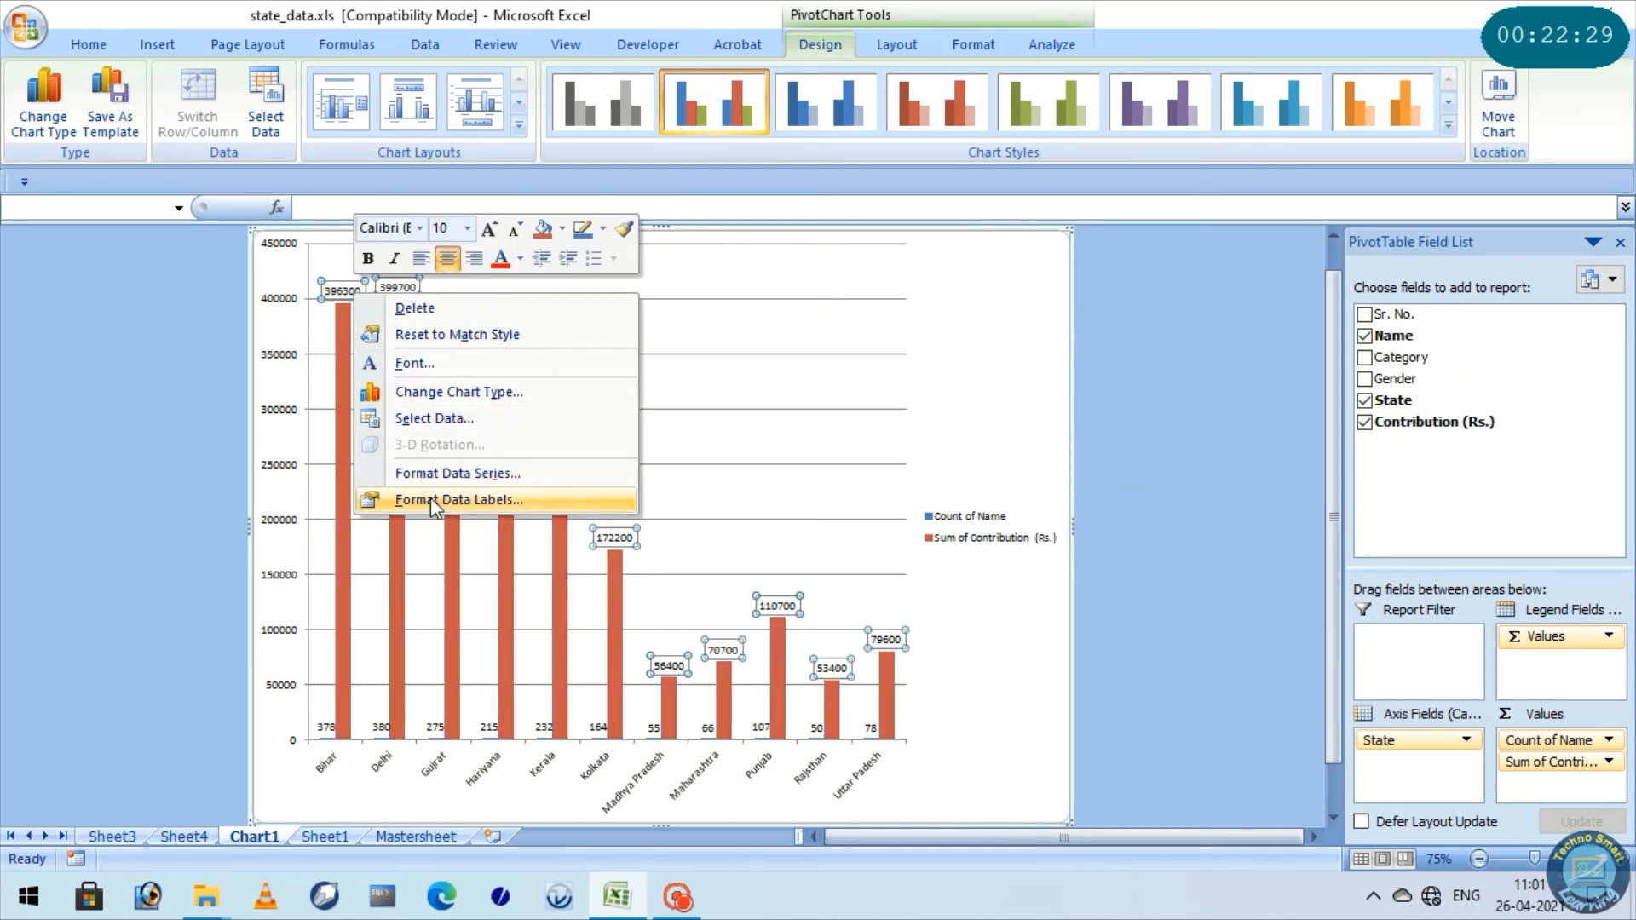
left_click(451, 500)
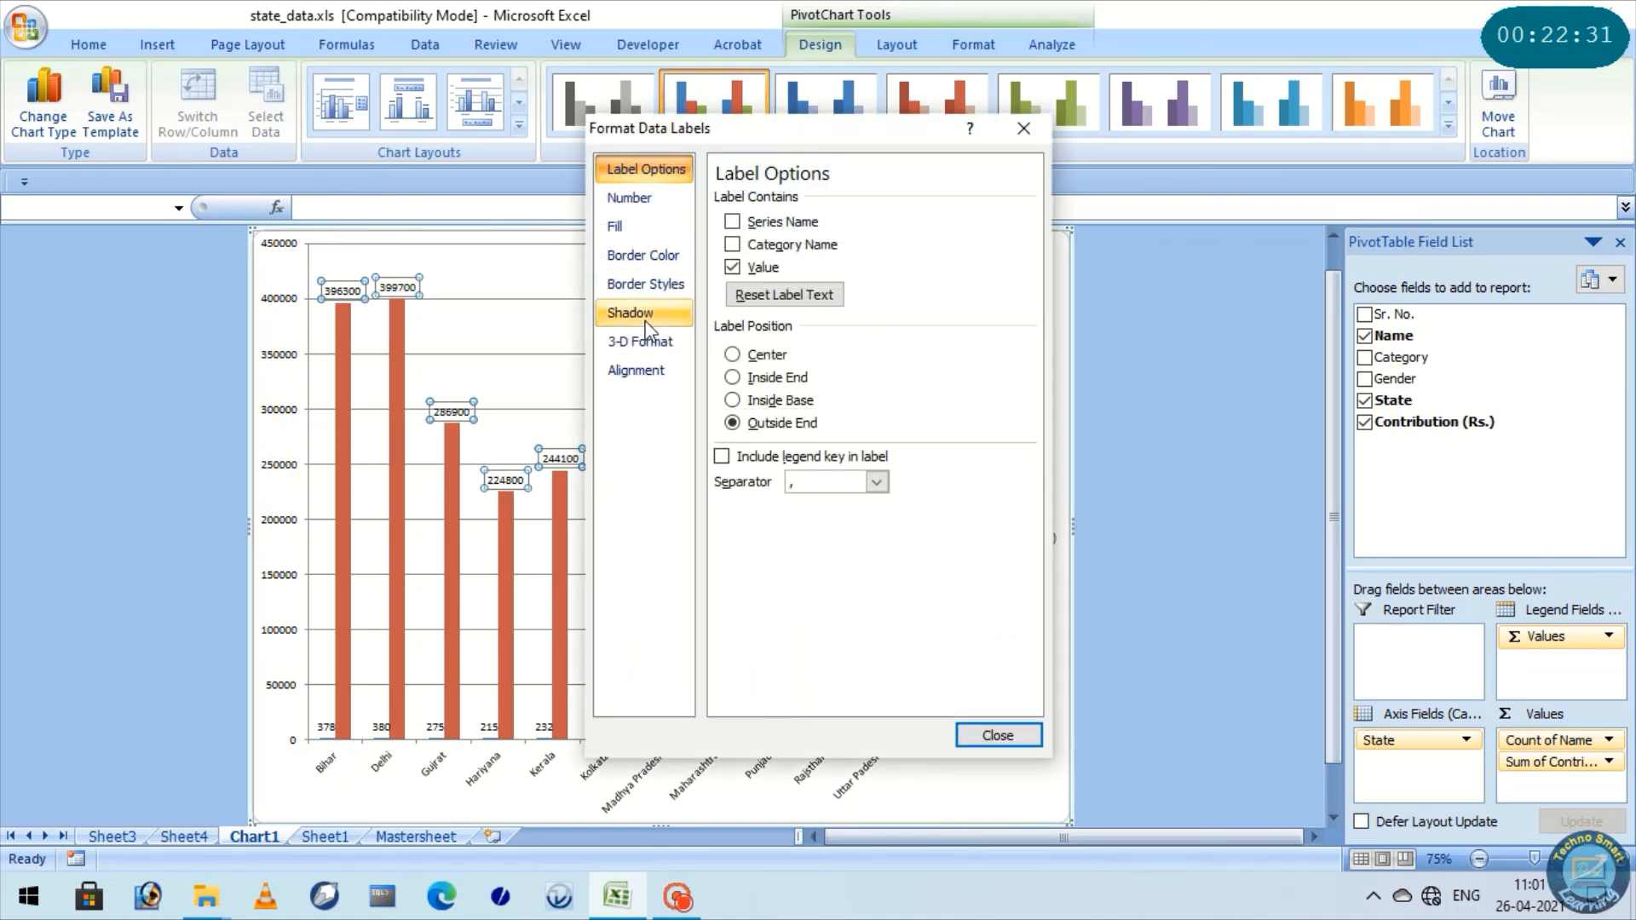
left_click(631, 198)
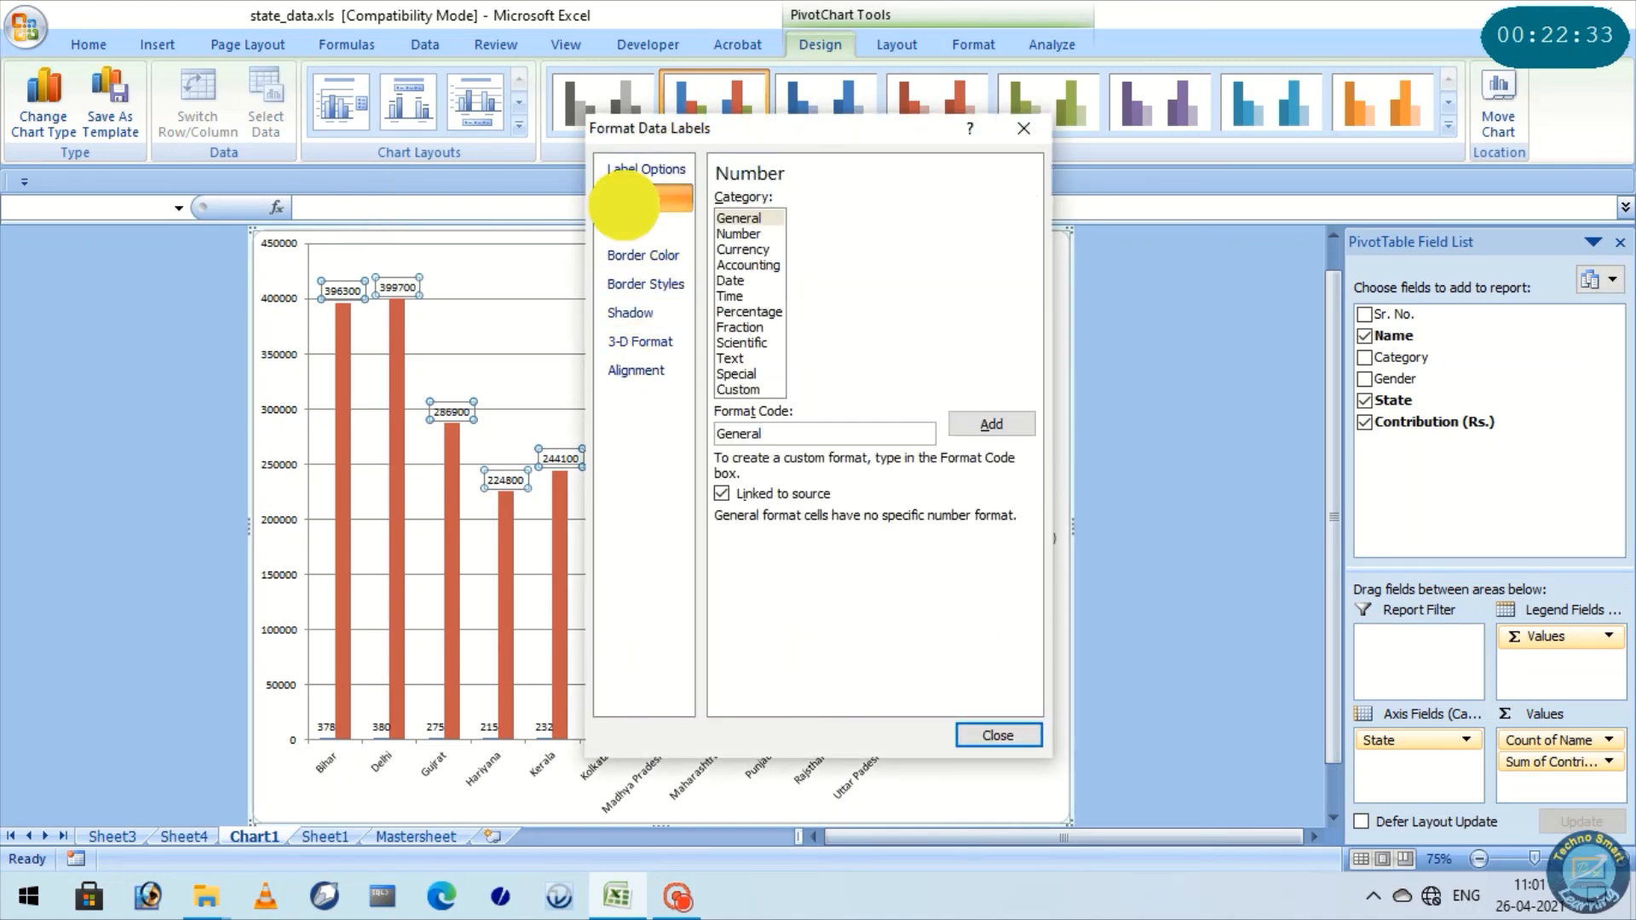
left_click(747, 251)
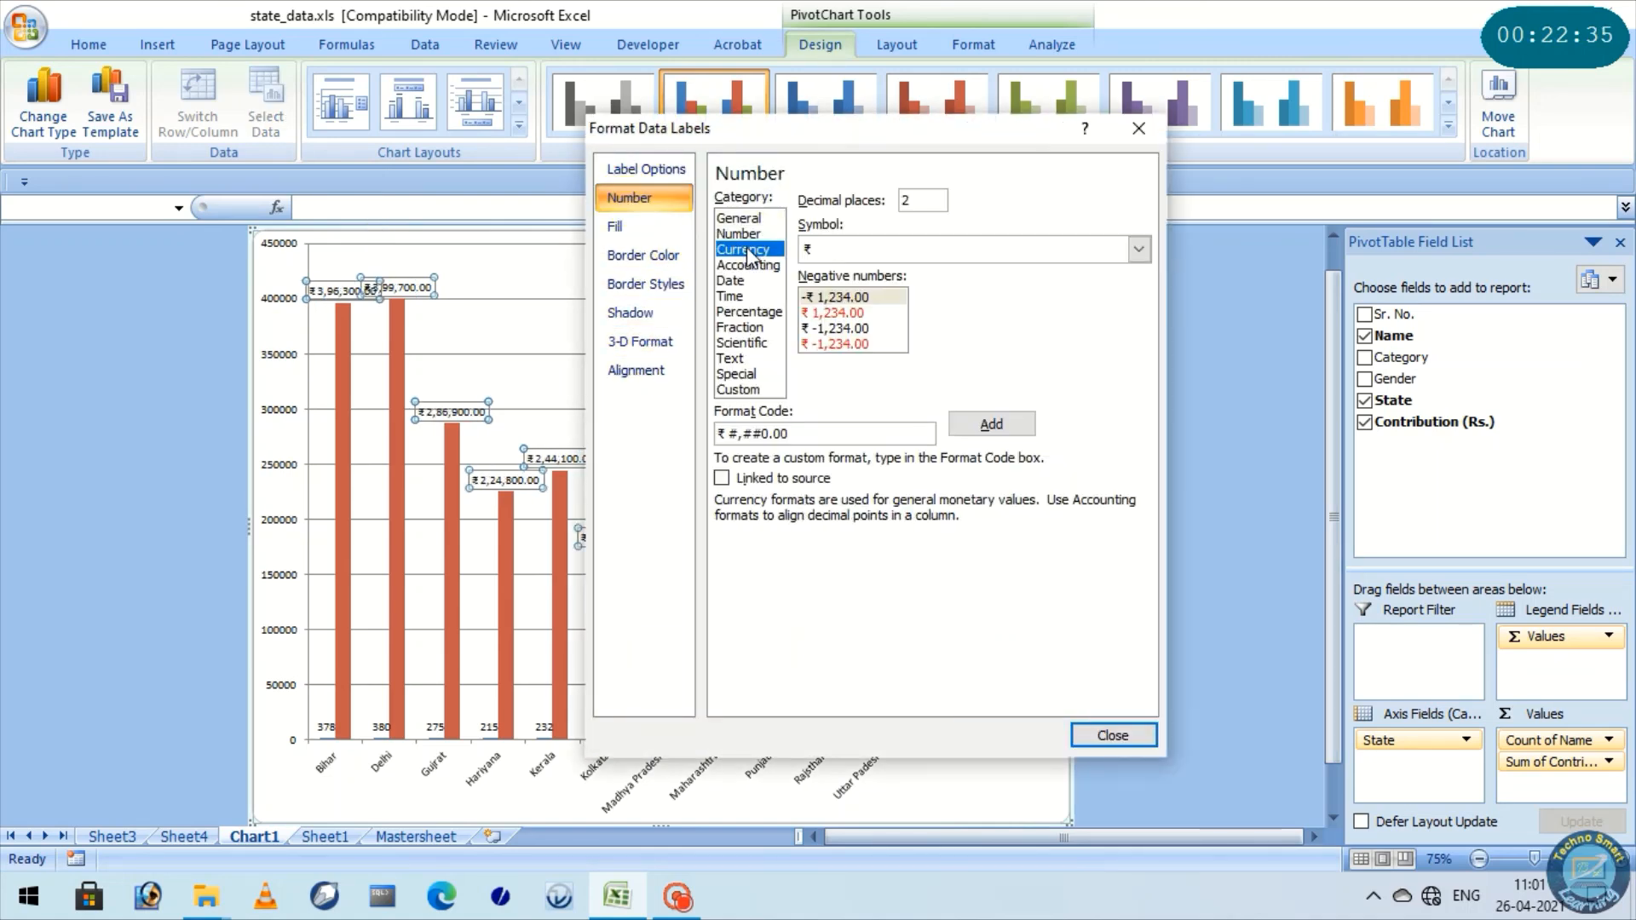
left_click(1107, 735)
left_click(695, 333)
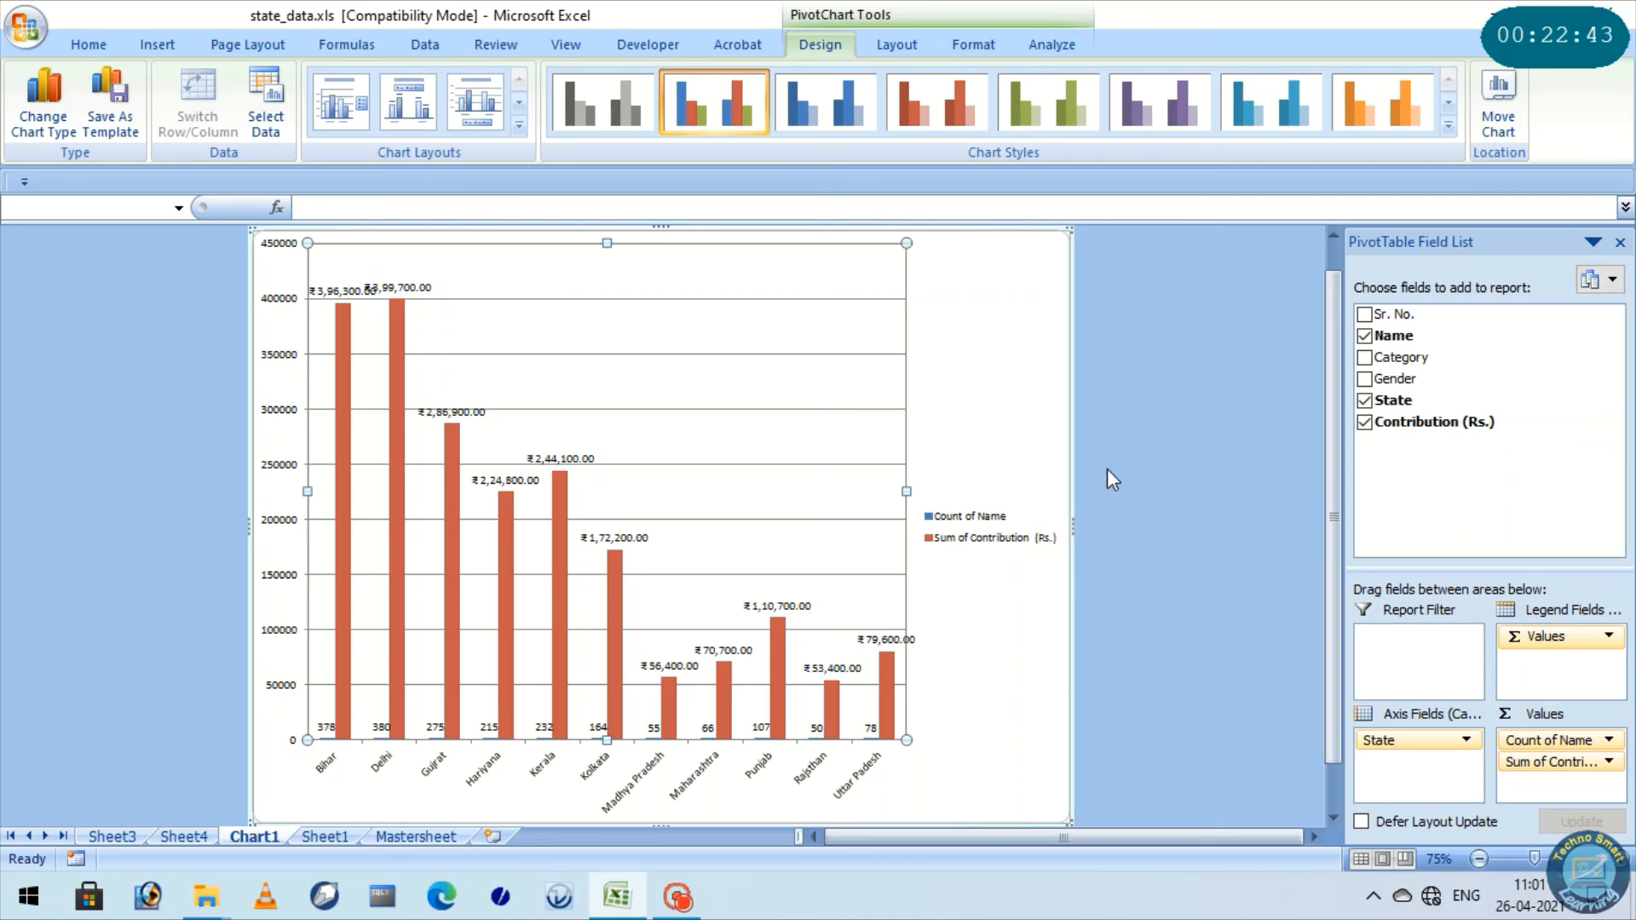
Examine the contribution data labels above the state columns in the PivotChart
scroll(1107, 468, "down", 1)
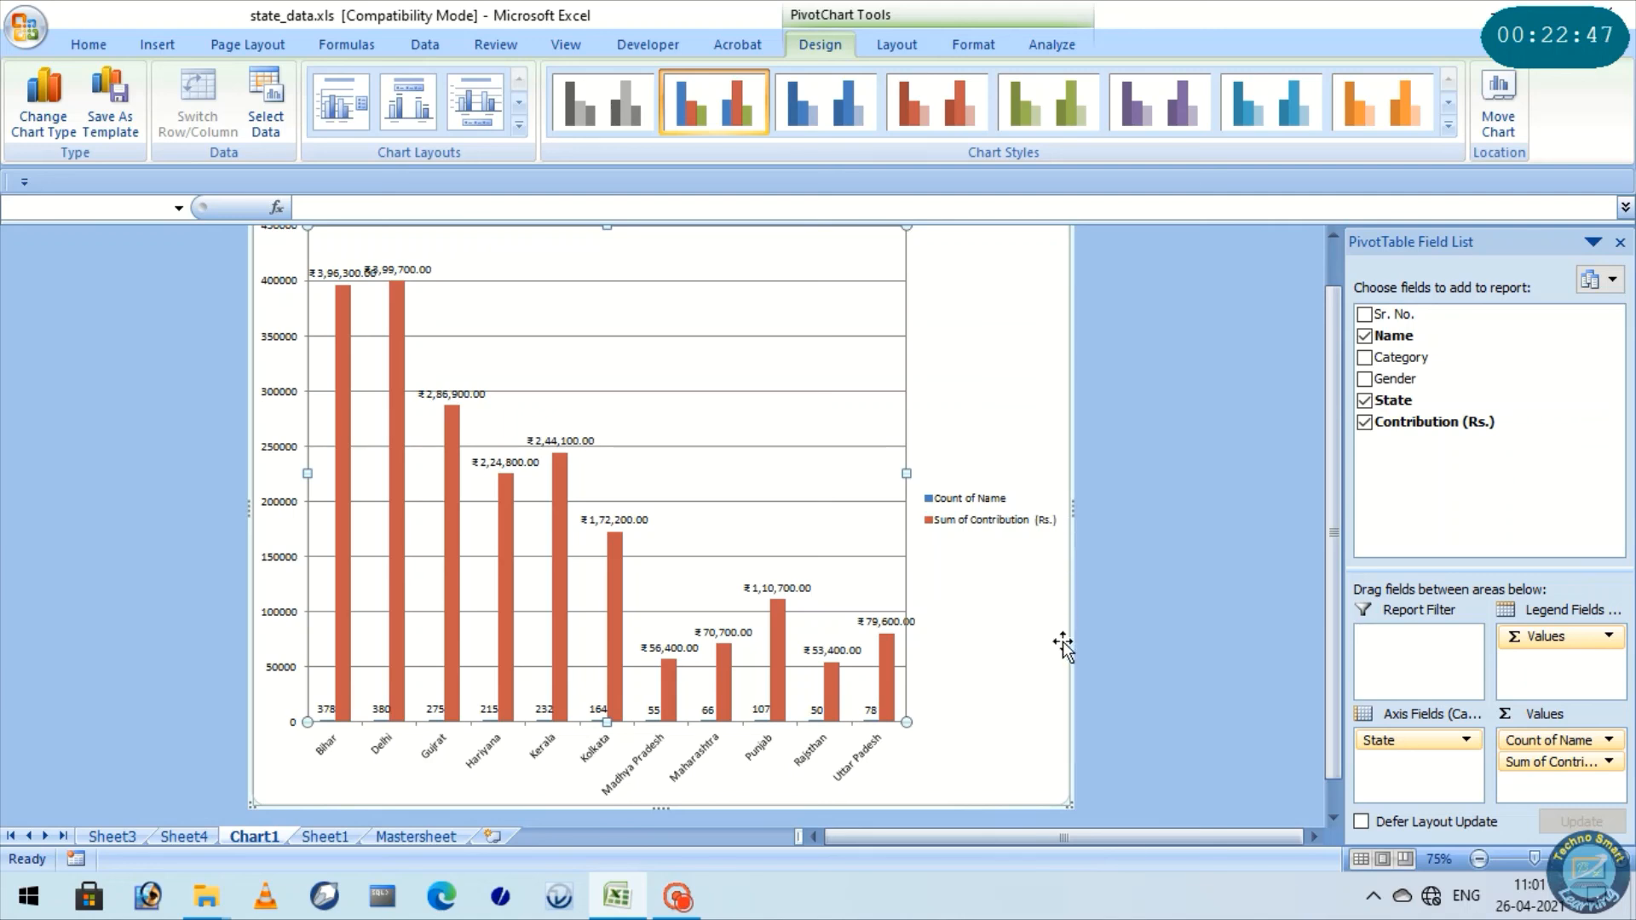
scroll(1059, 658, "up", 2)
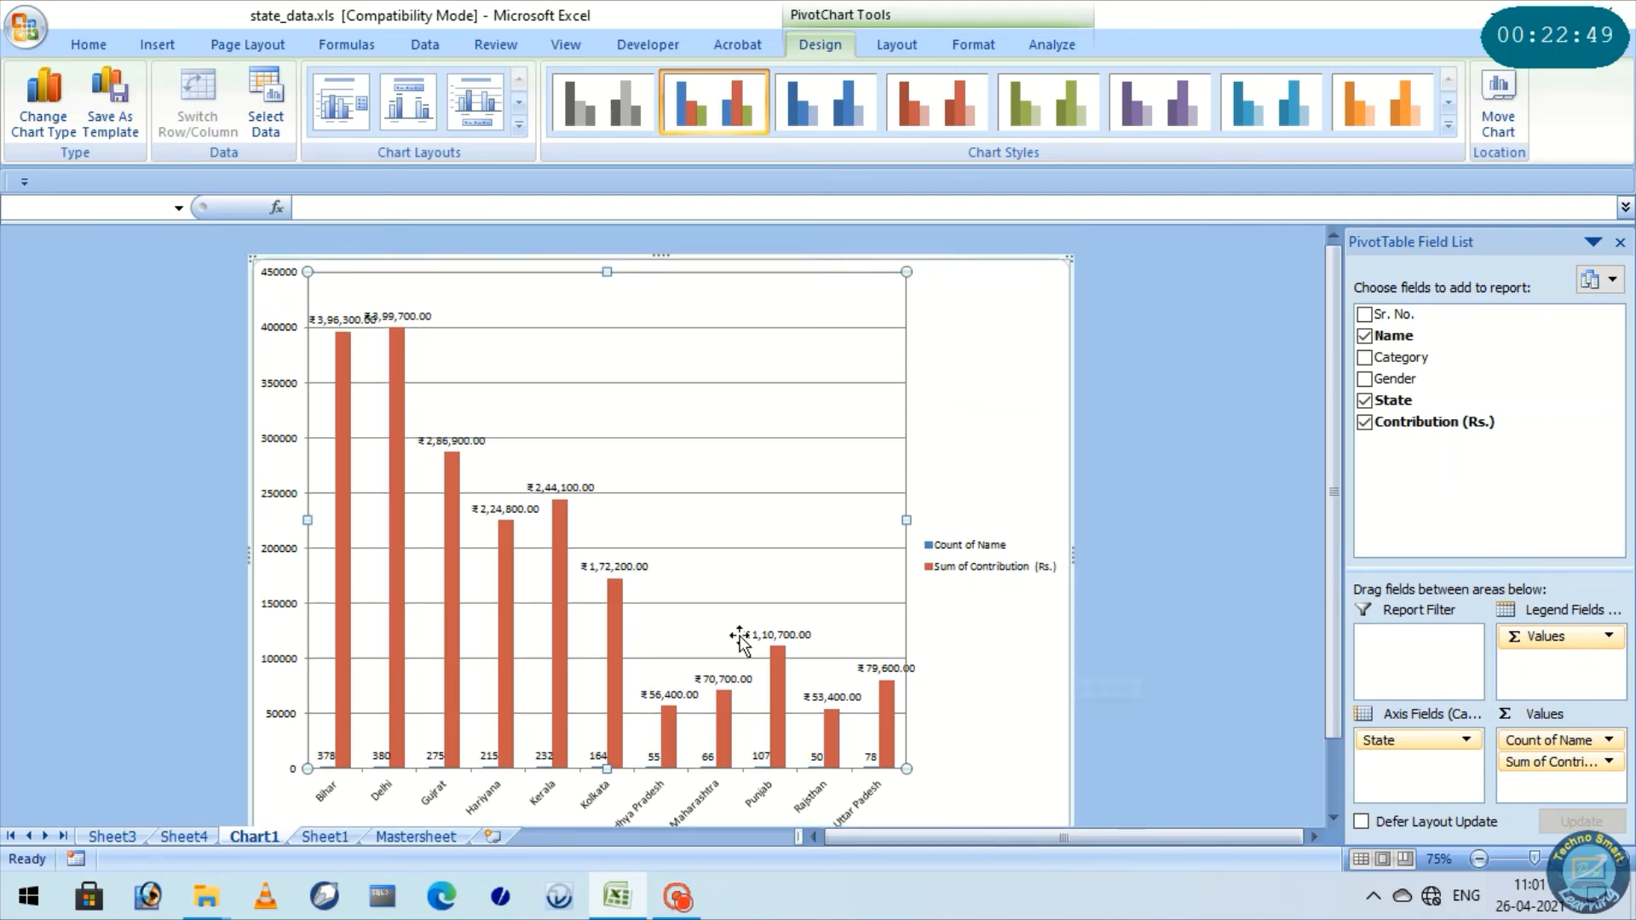
left_click(678, 697)
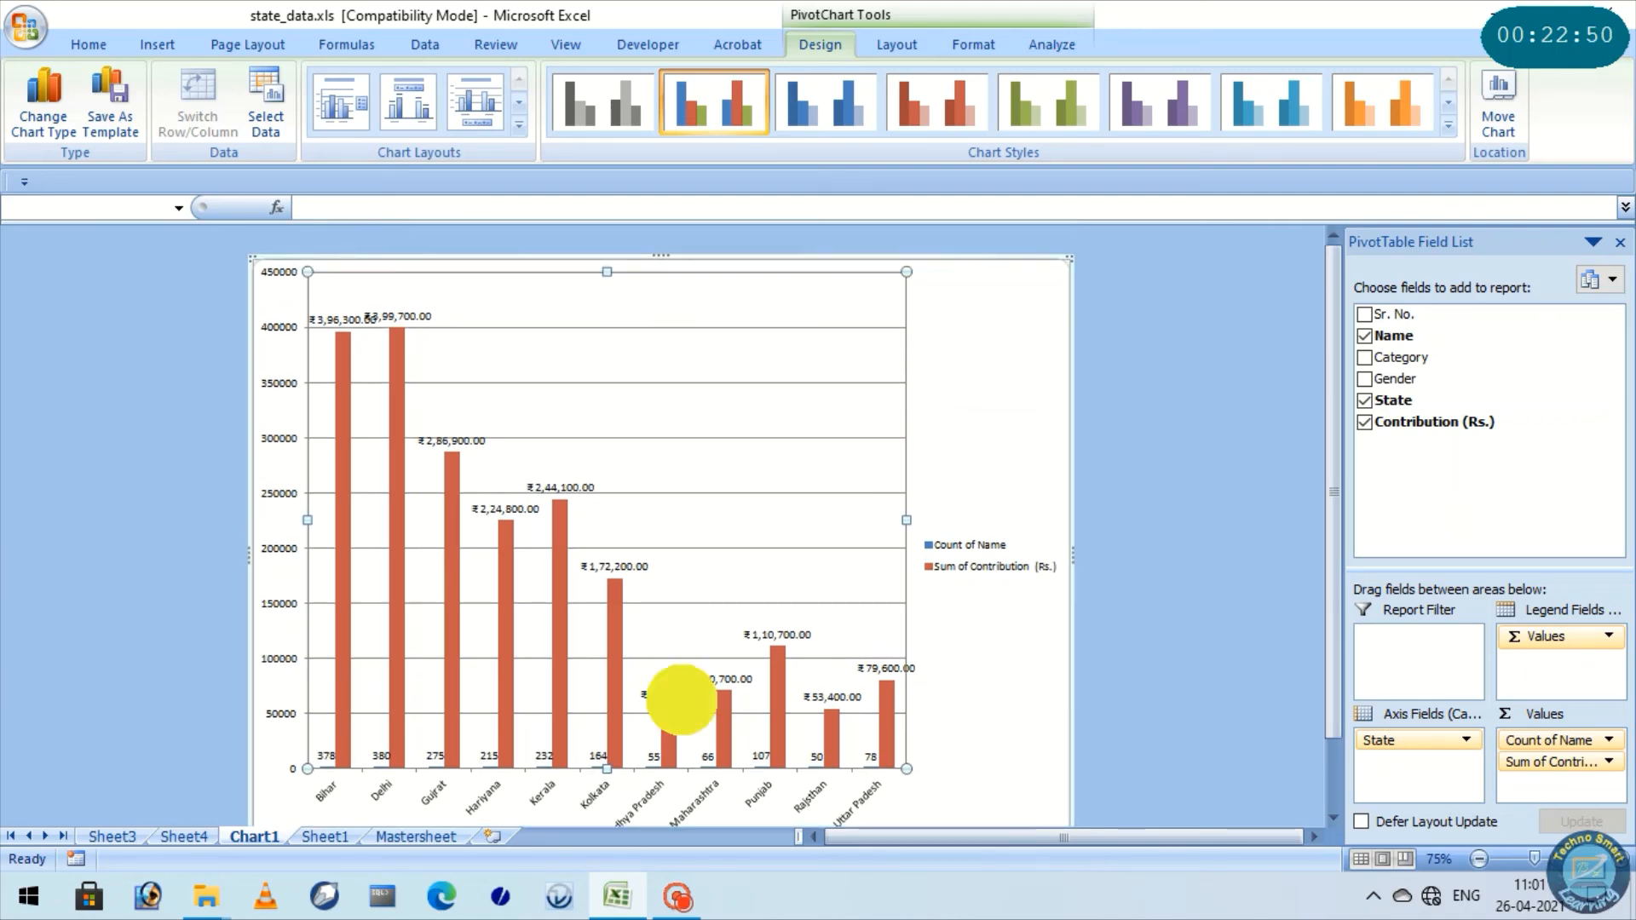
left_click(617, 569)
left_click(537, 509)
left_click(442, 443)
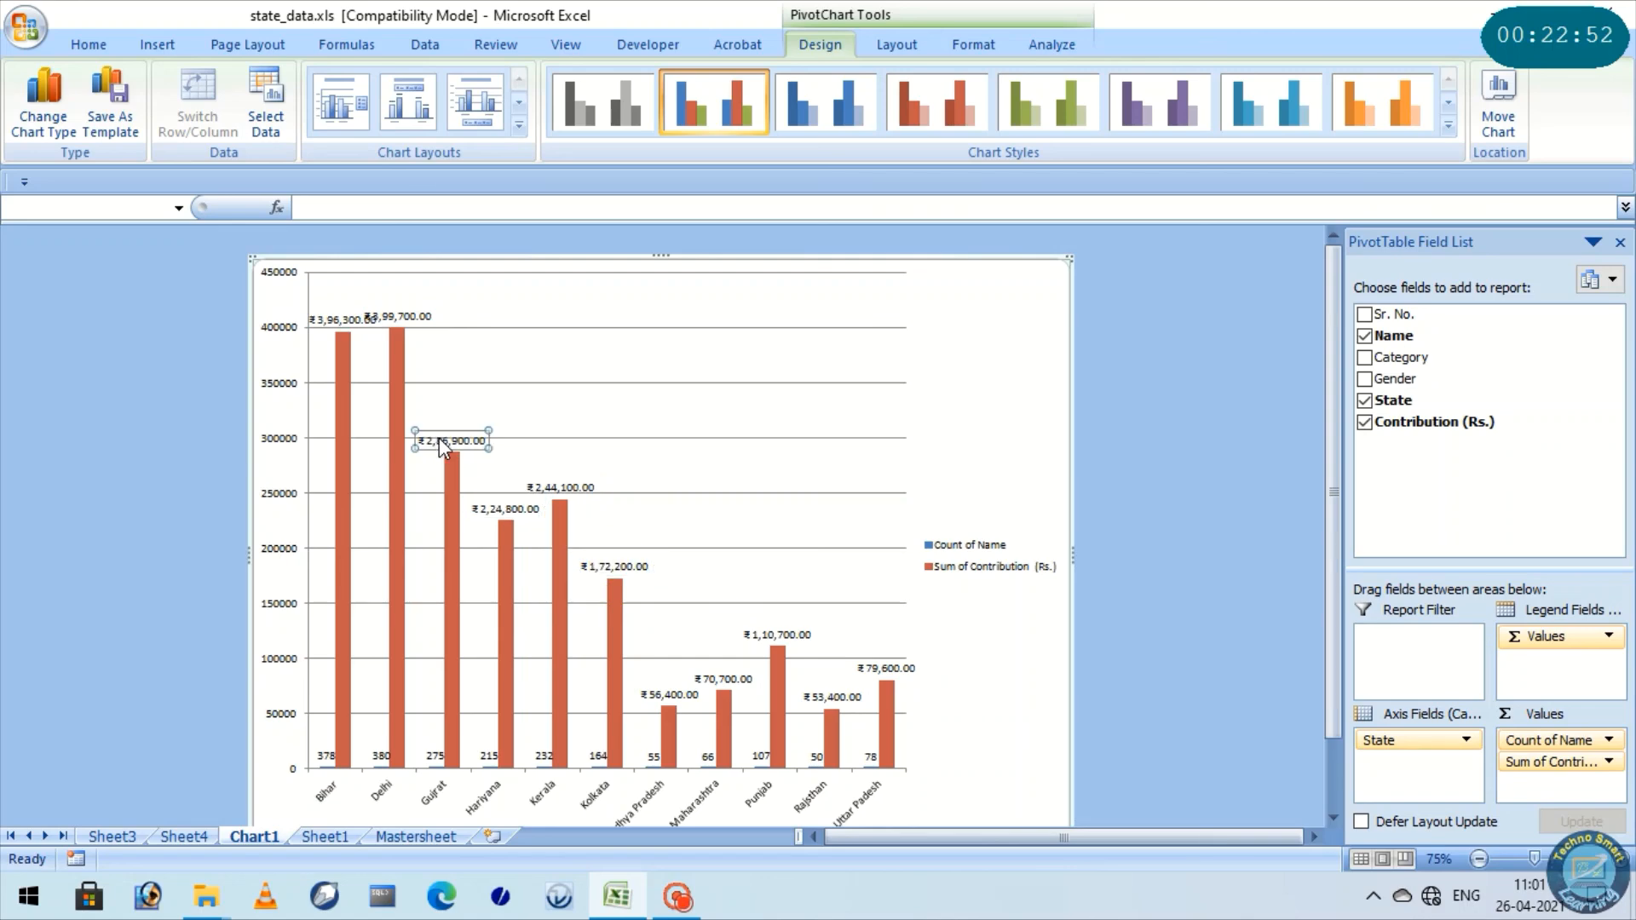
left_click(391, 324)
Go back to Sheet1 and review the state-wise name counts and contribution sums in the PivotTable
left_click(183, 821)
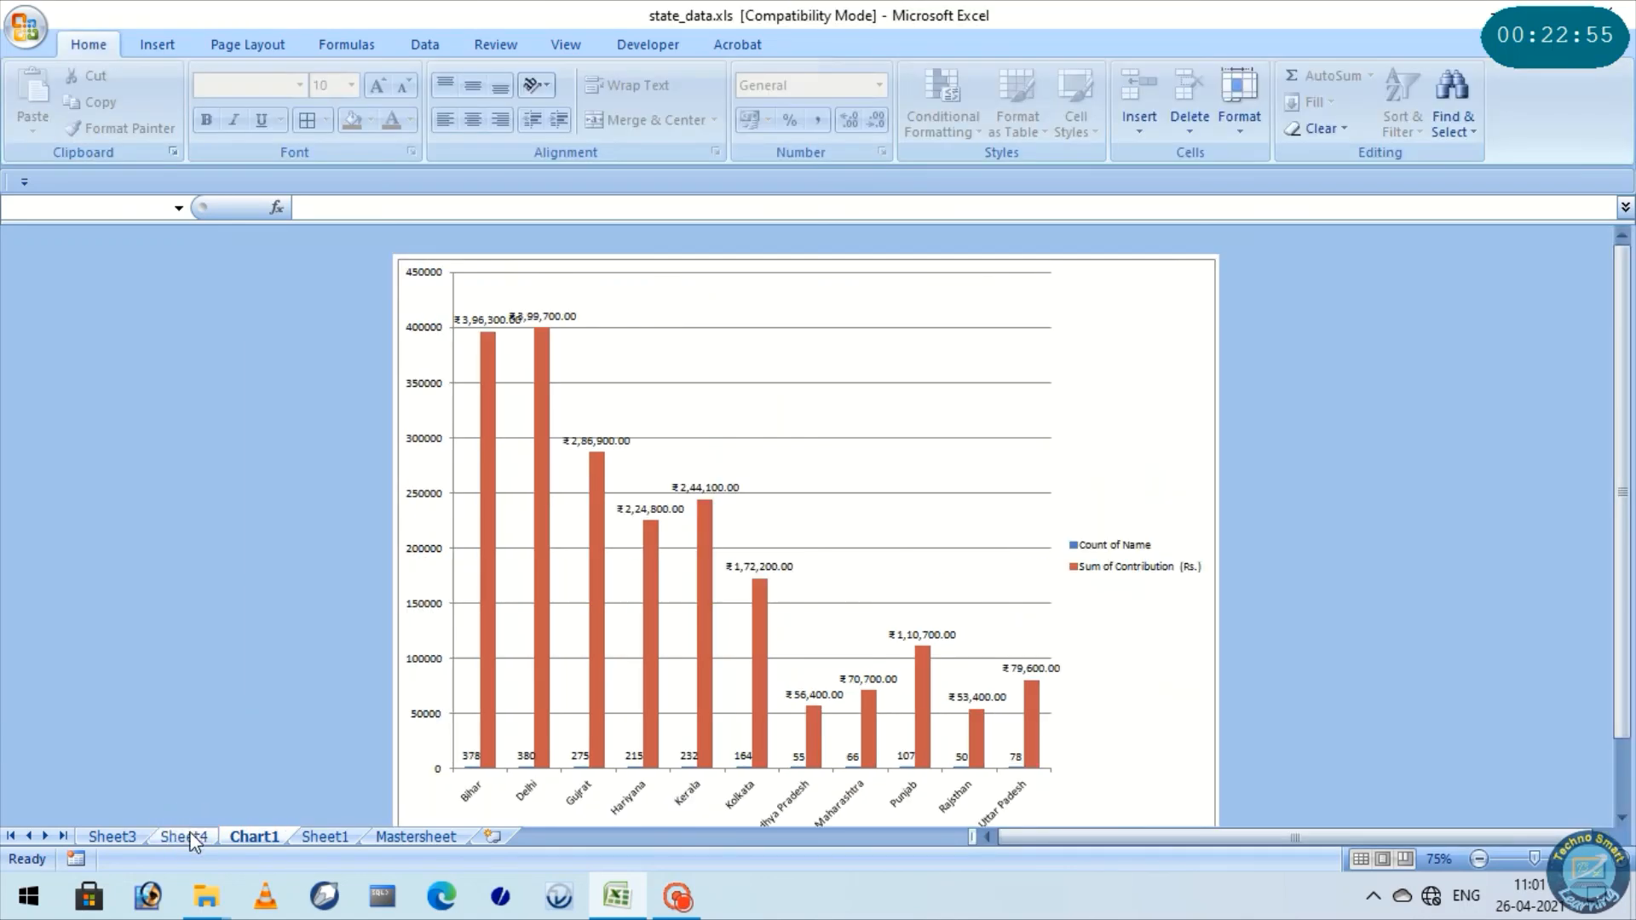
left_click(184, 837)
left_click(277, 836)
left_click(326, 836)
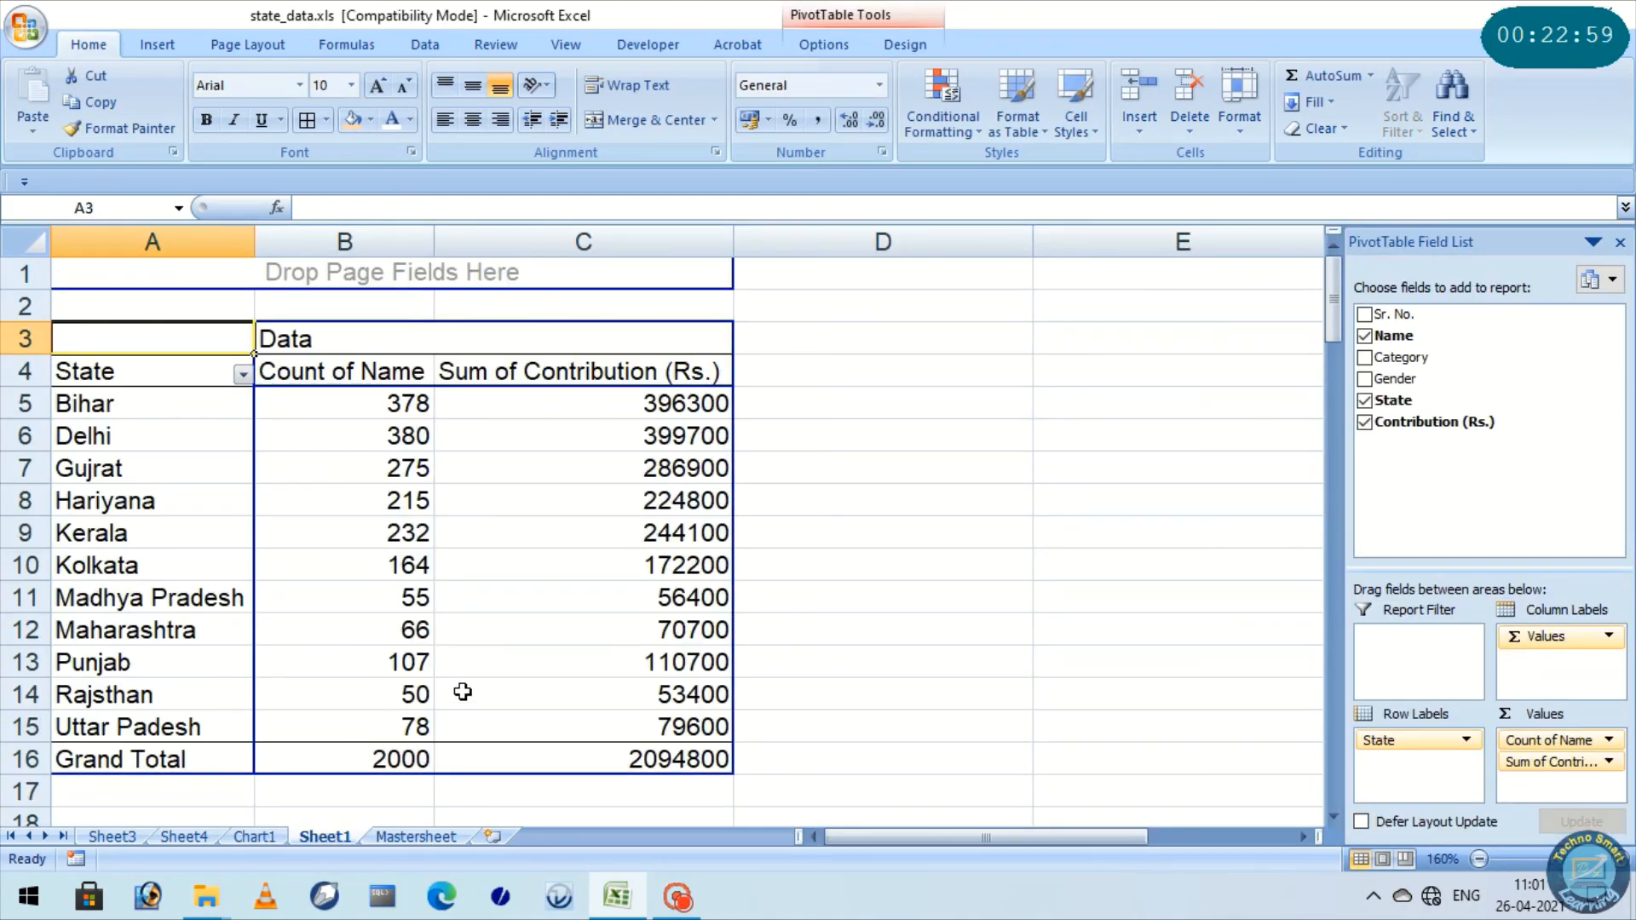
mouse_move(463, 691)
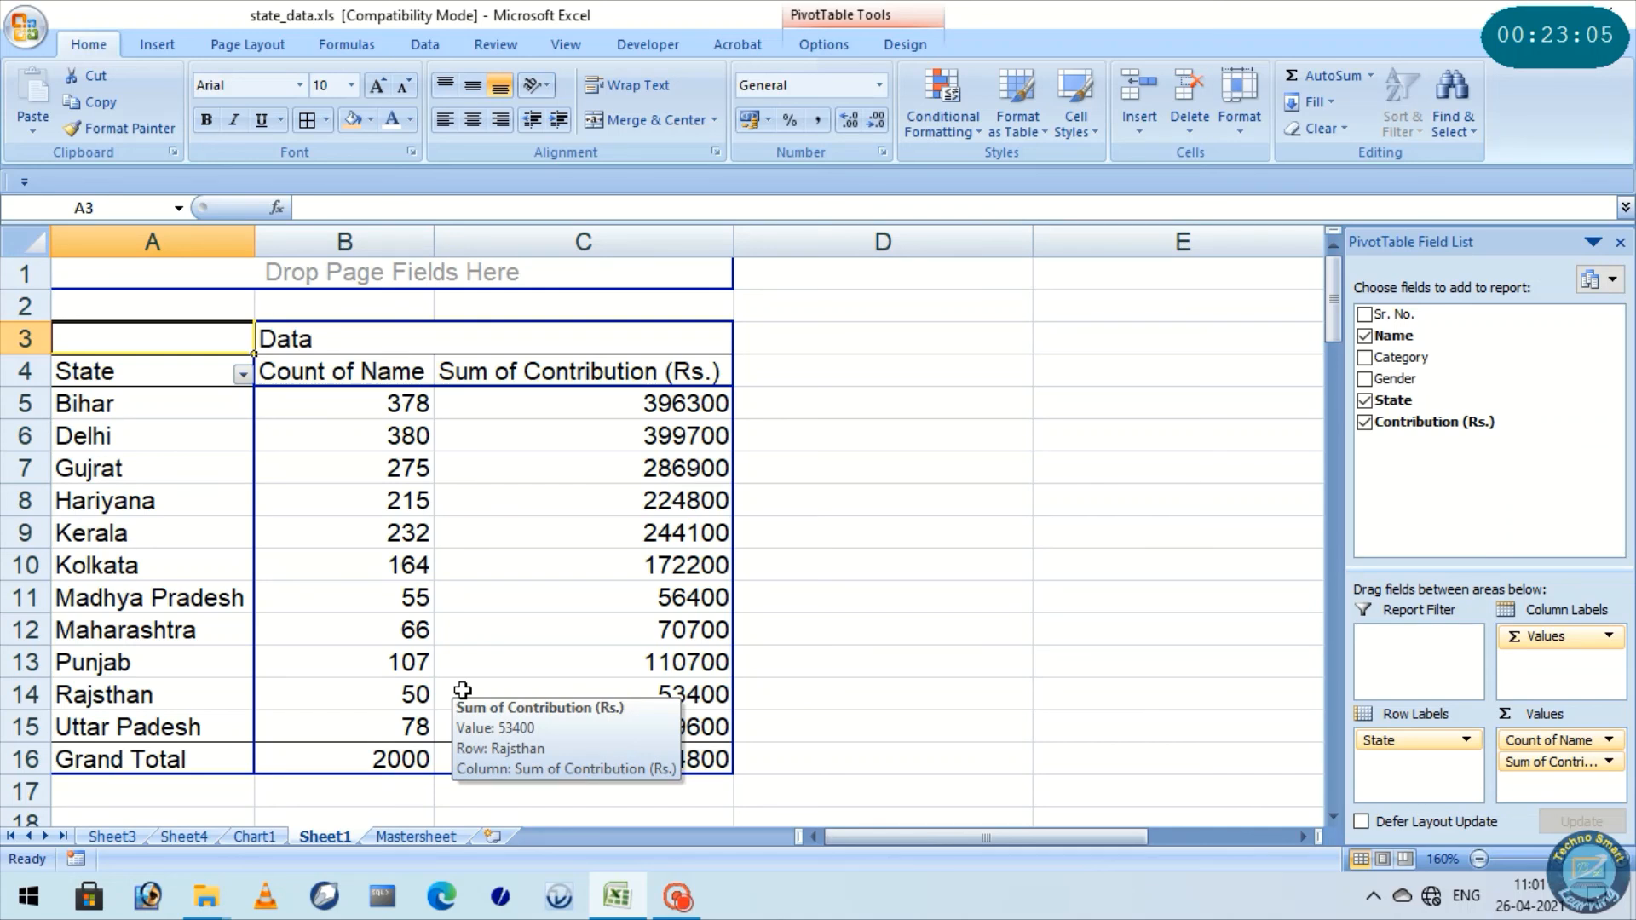
Return to the first records of Mastersheet and reduce the selection to cell A2
left_click(416, 836)
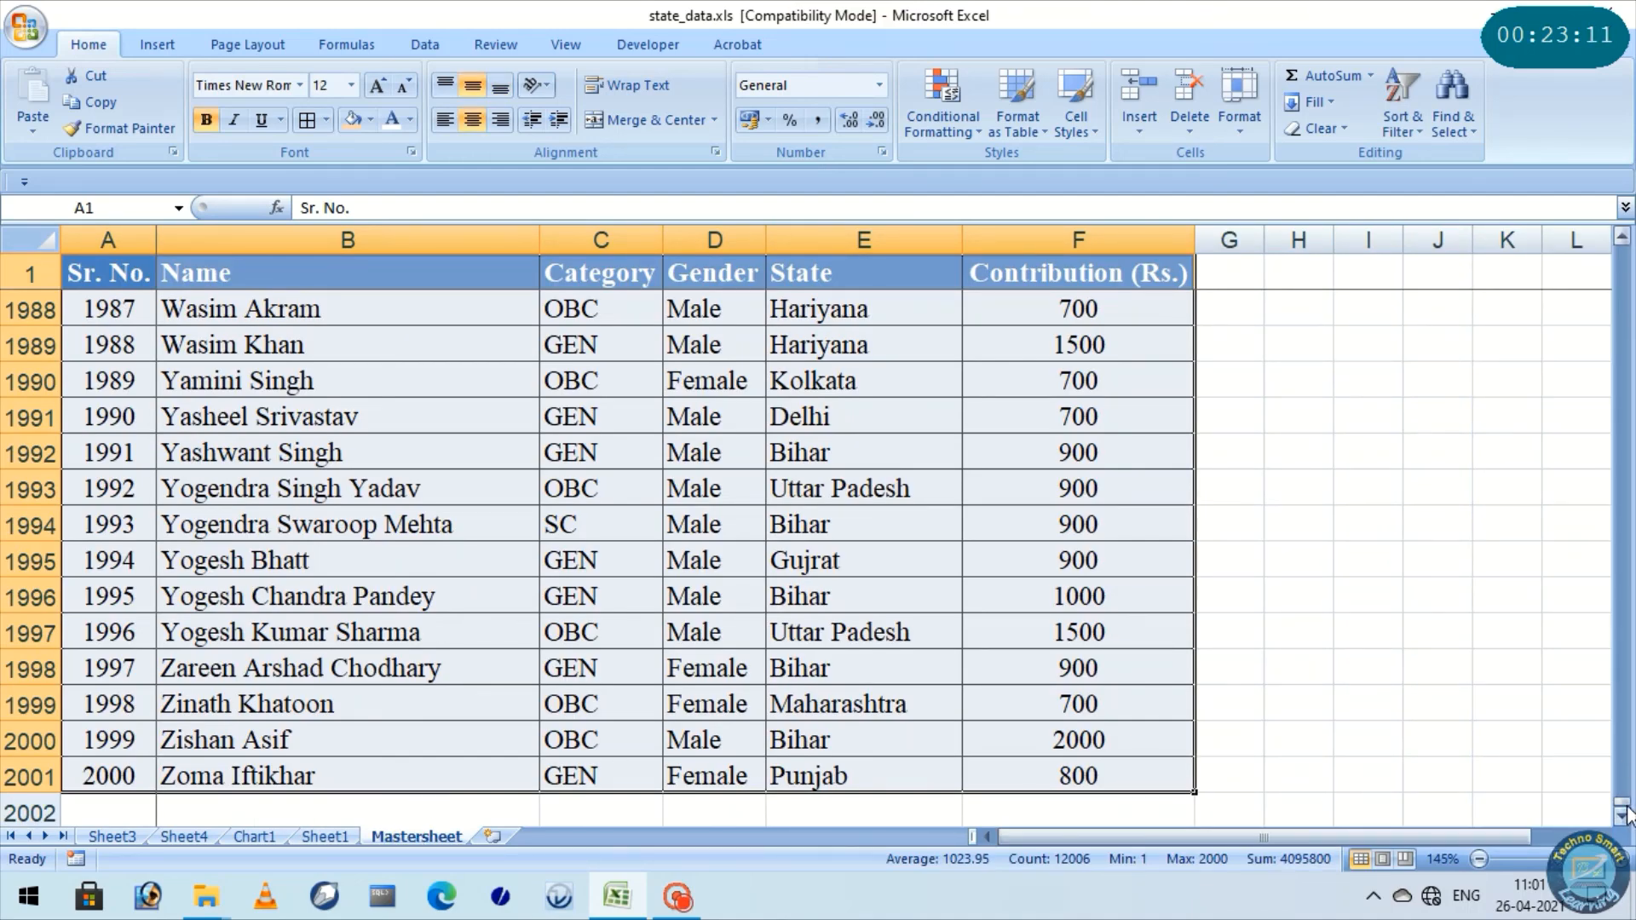
left_click_drag(1623, 806, 1623, 251)
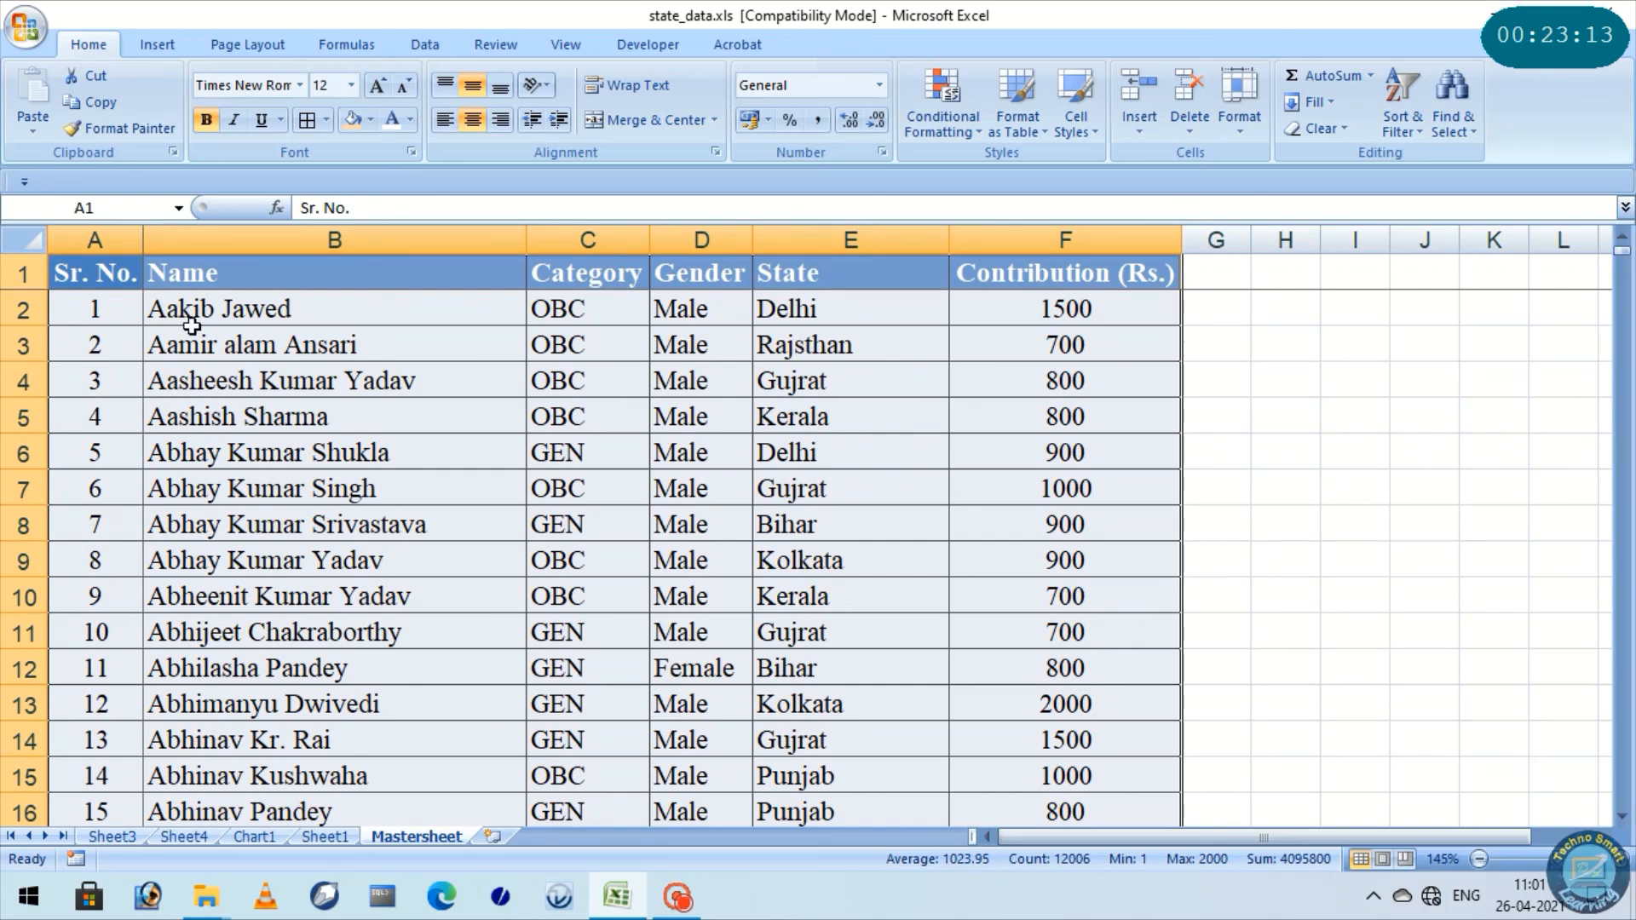
left_click(24, 241)
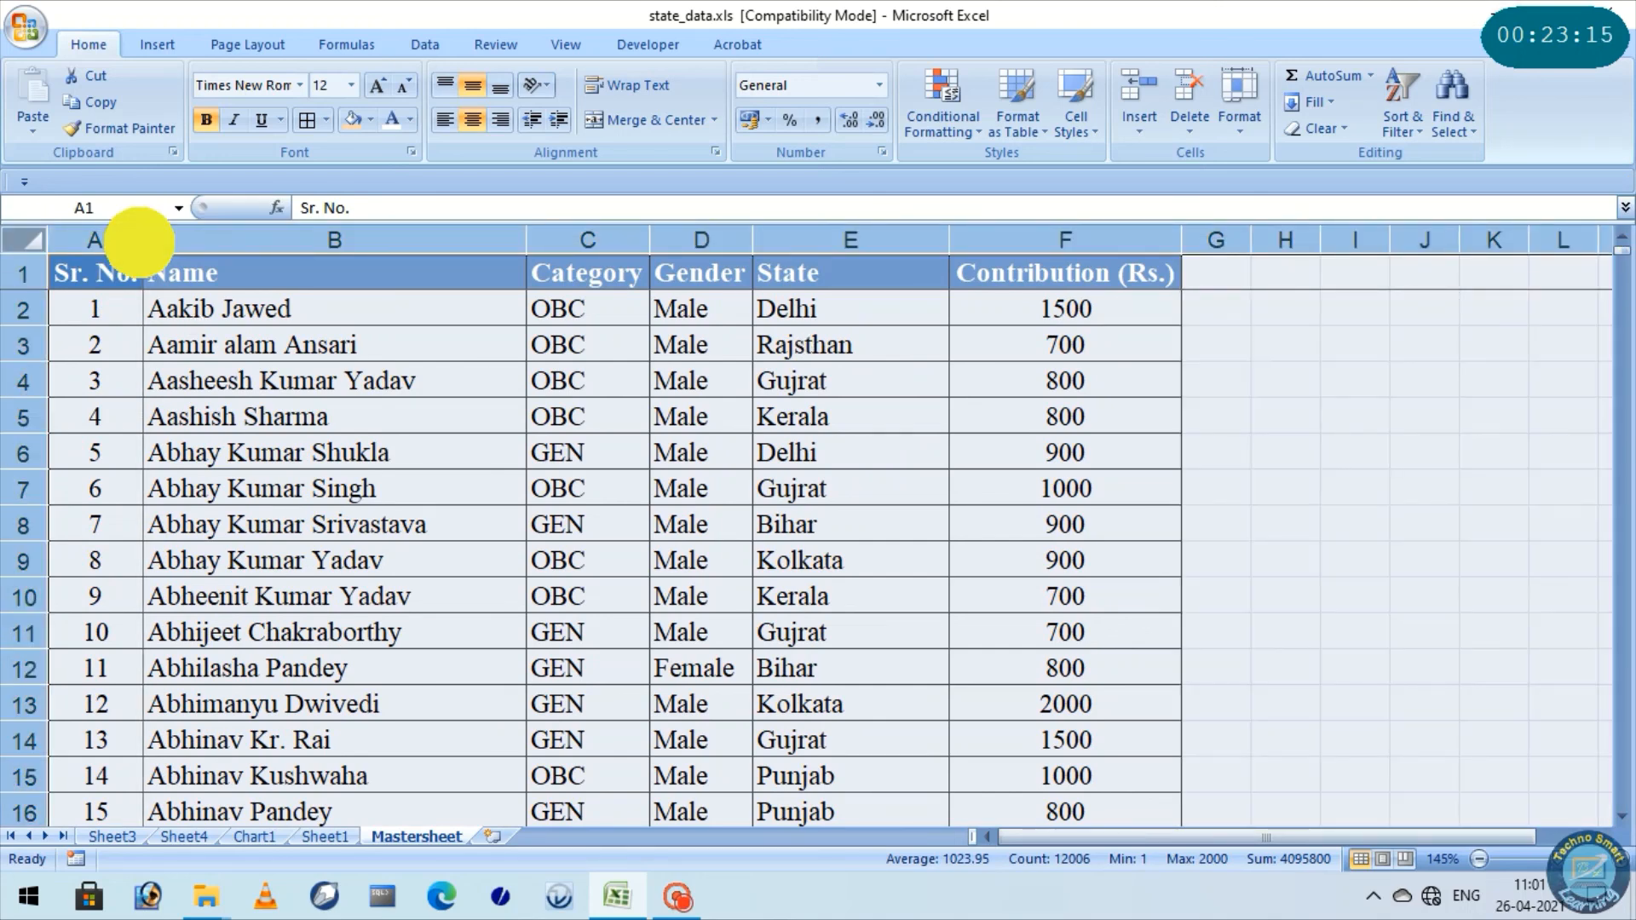
left_click(120, 322)
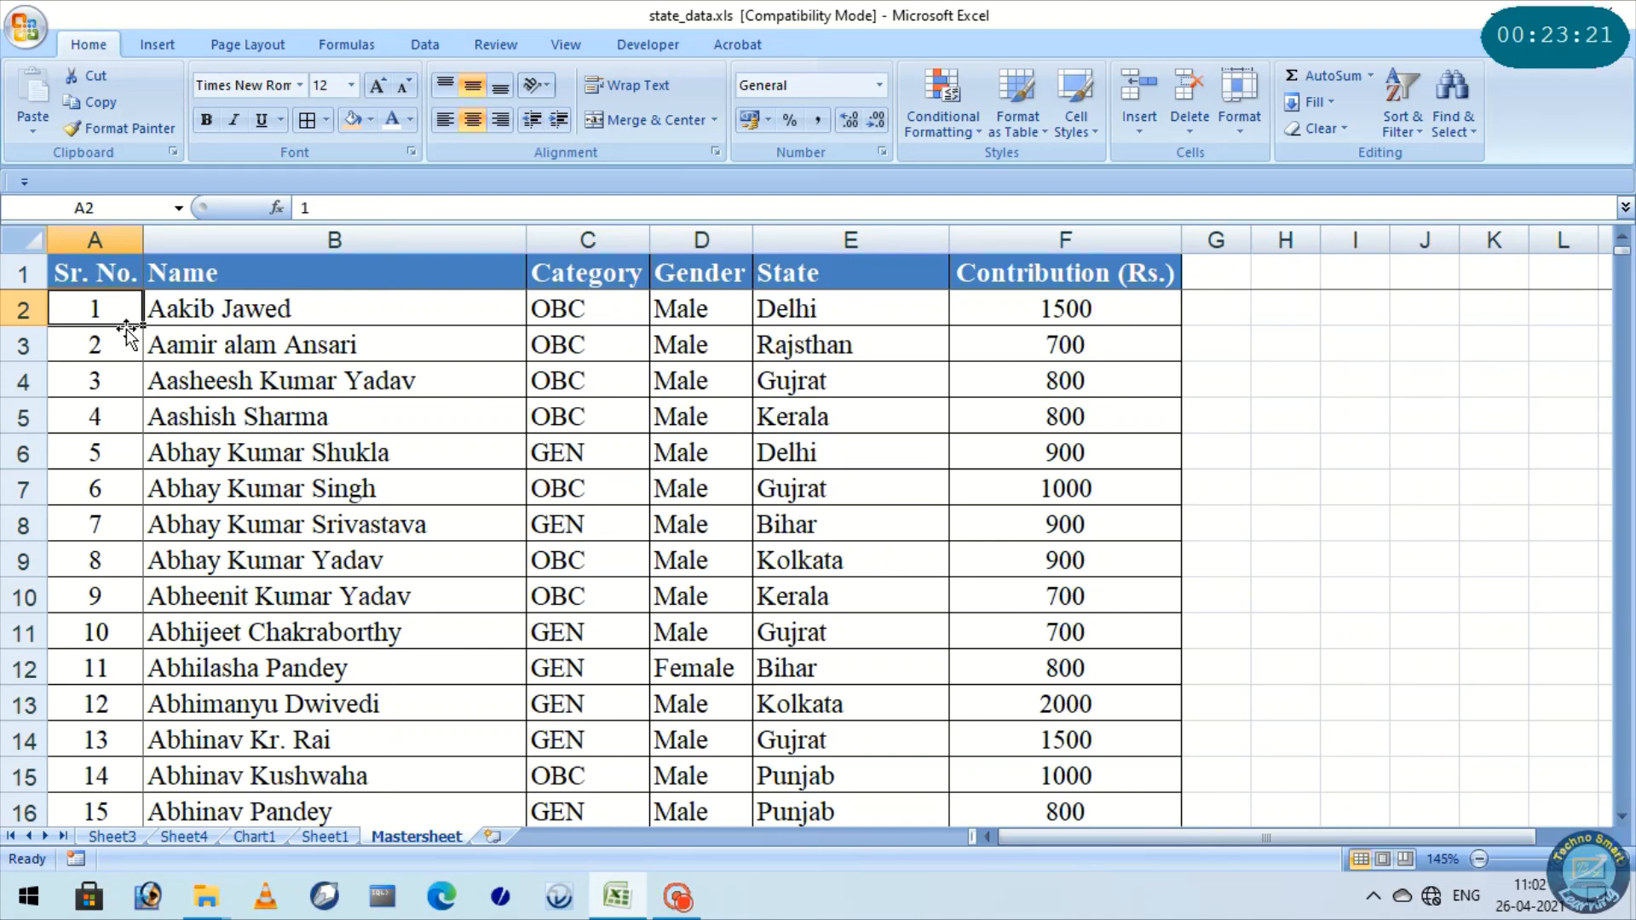
Review the drill-down sheets, the chart and the PivotTable, ending on the source records in Mastersheet
left_click(317, 836)
left_click(183, 837)
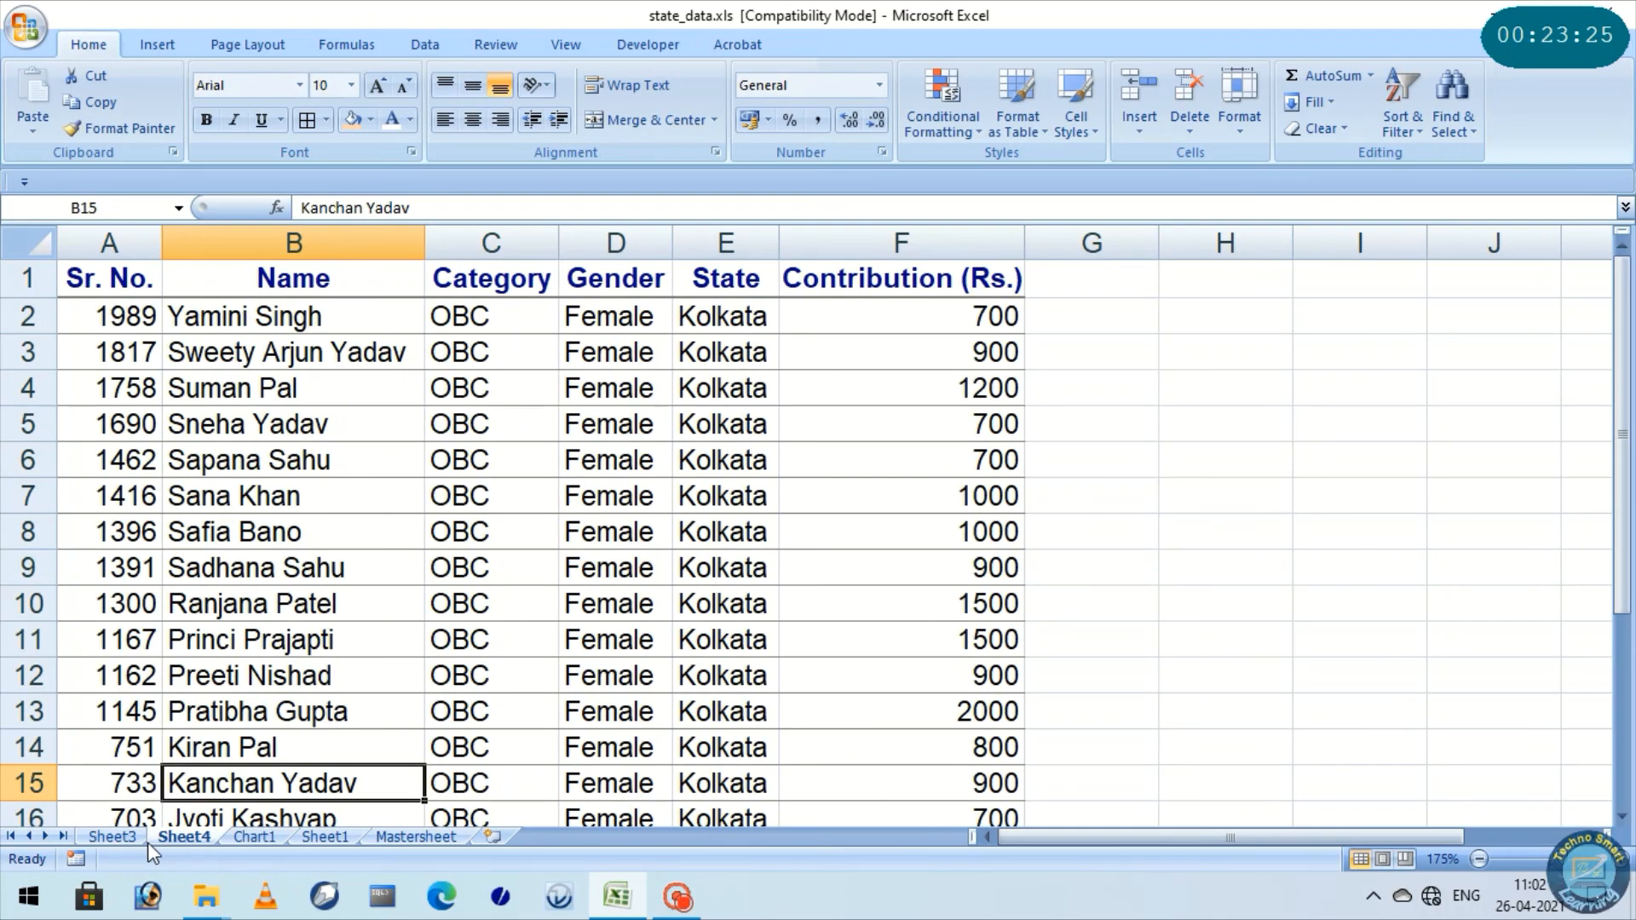
left_click(136, 837)
left_click(258, 837)
left_click(345, 836)
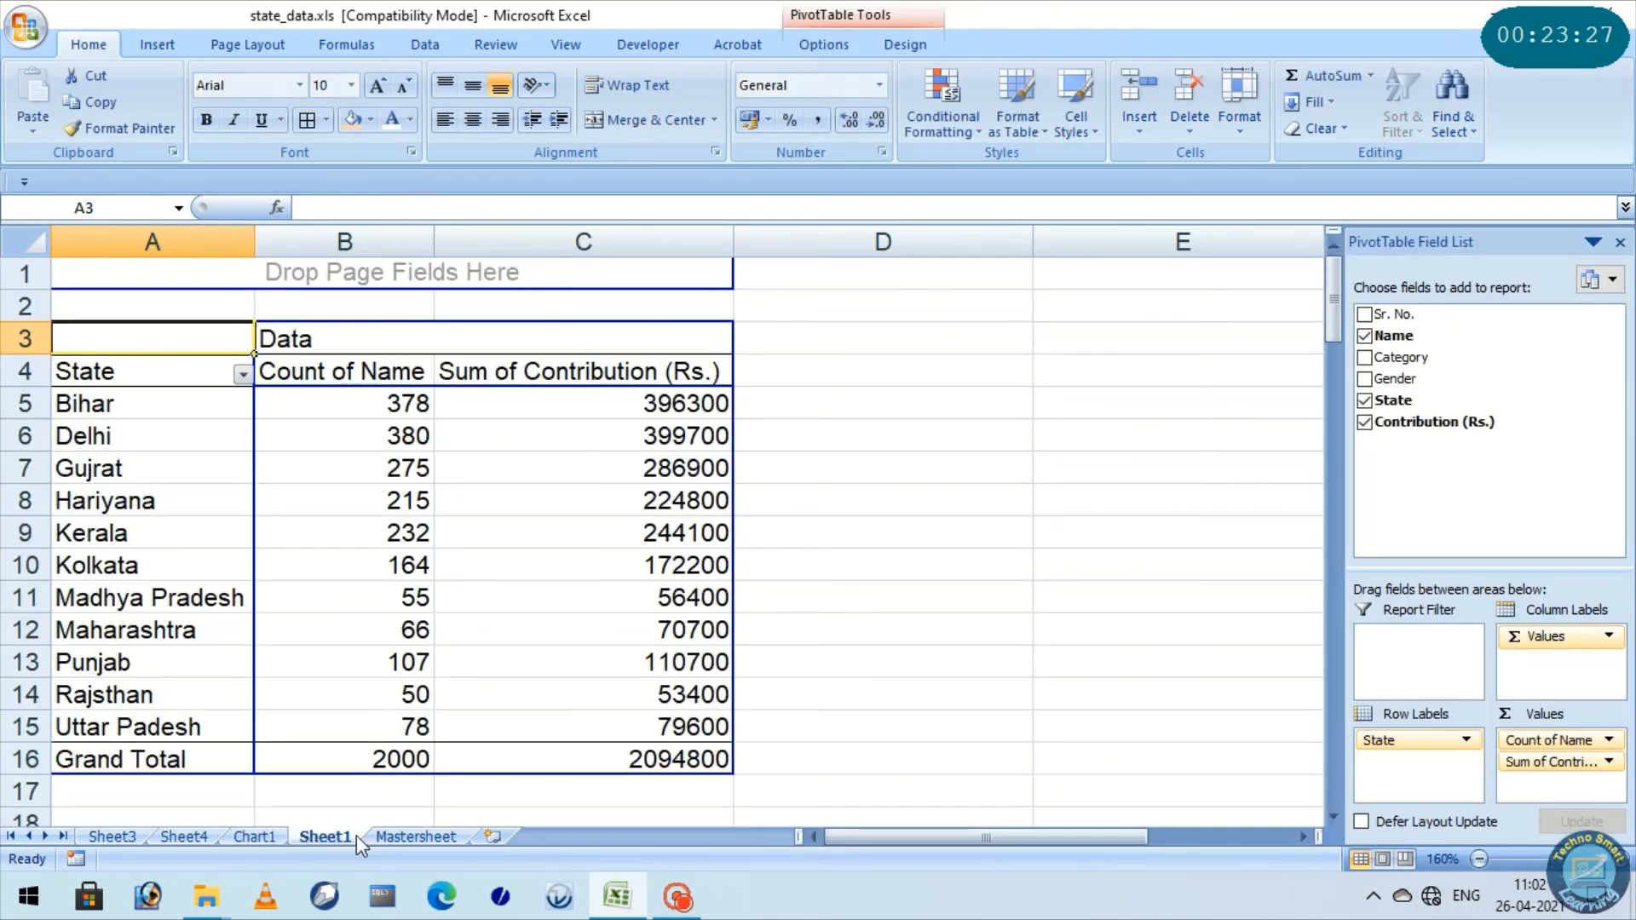
left_click(416, 837)
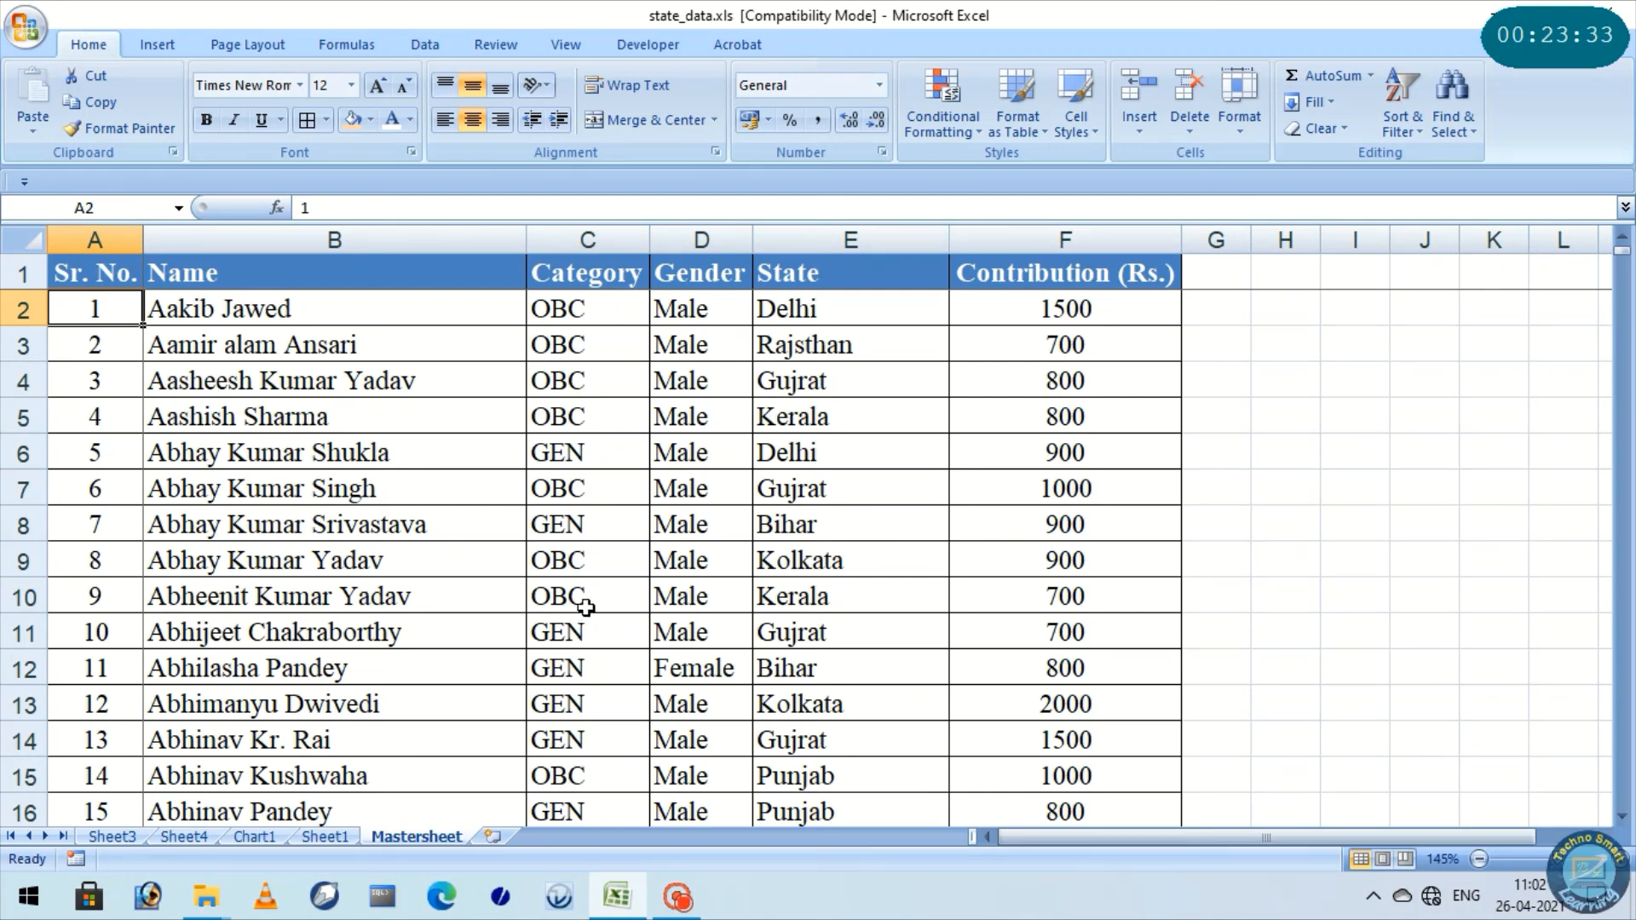
scroll(590, 602, "down", 2)
scroll(589, 603, "up", 2)
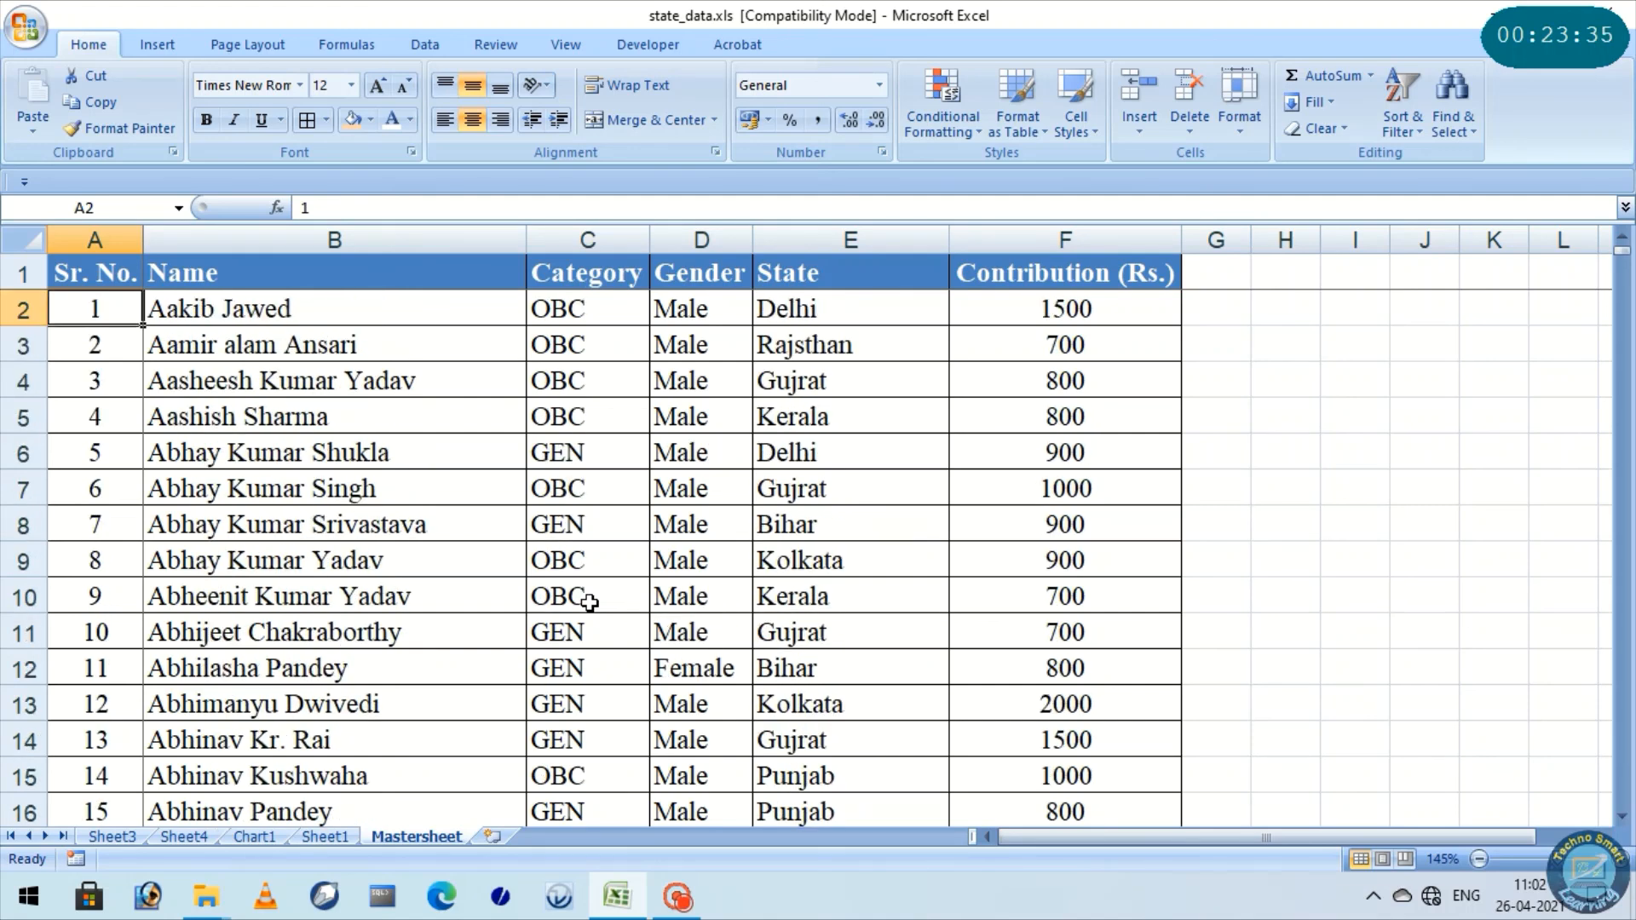